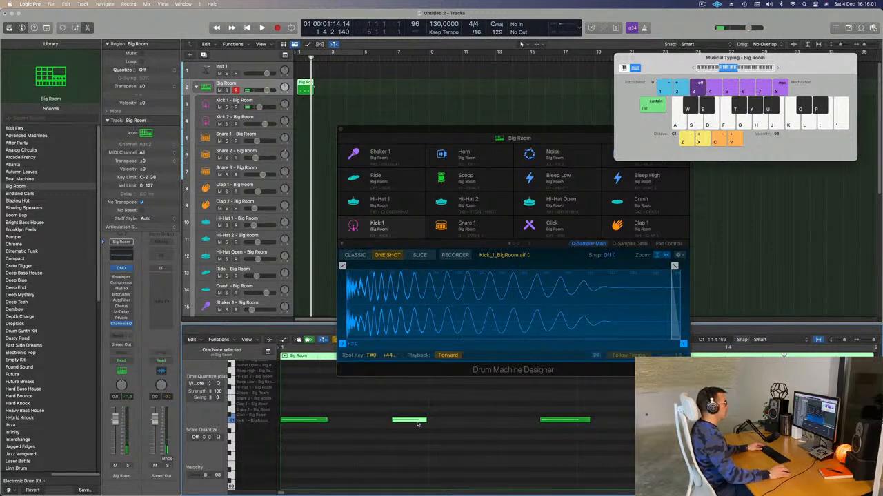
- Move the recorded kick region onto the Kick 1 track and turn on the four-bar cycle from bar 1 to bar 5
{"action": "left_click_drag", "start_coordinate": [405, 398], "coordinate": [635, 463]}
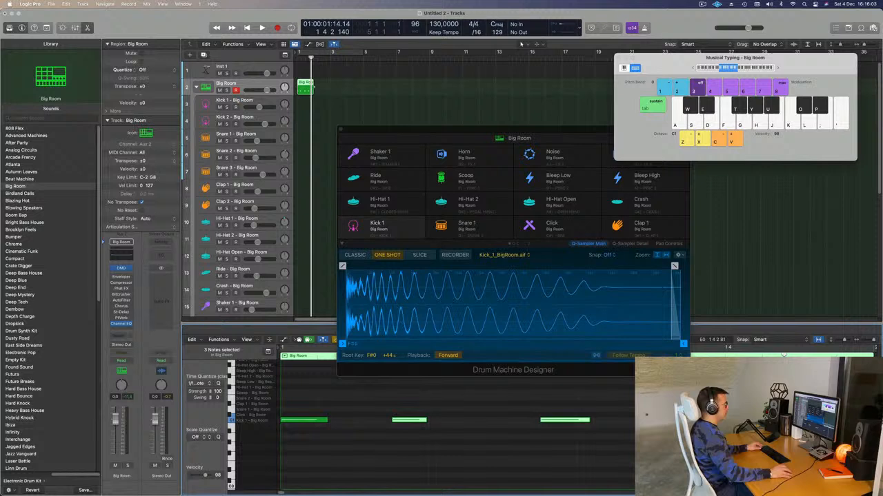
{"action": "left_click", "coordinate": [314, 89]}
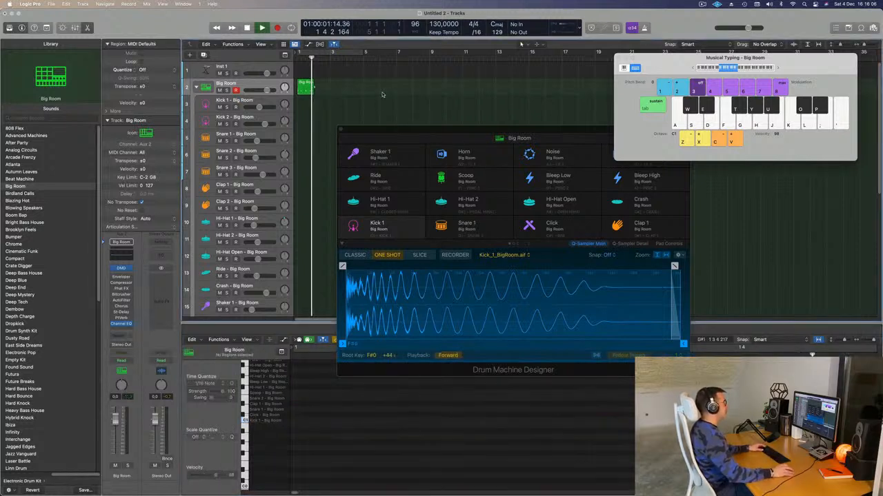
{"action": "left_click", "coordinate": [307, 84]}
{"action": "key", "text": "space"}
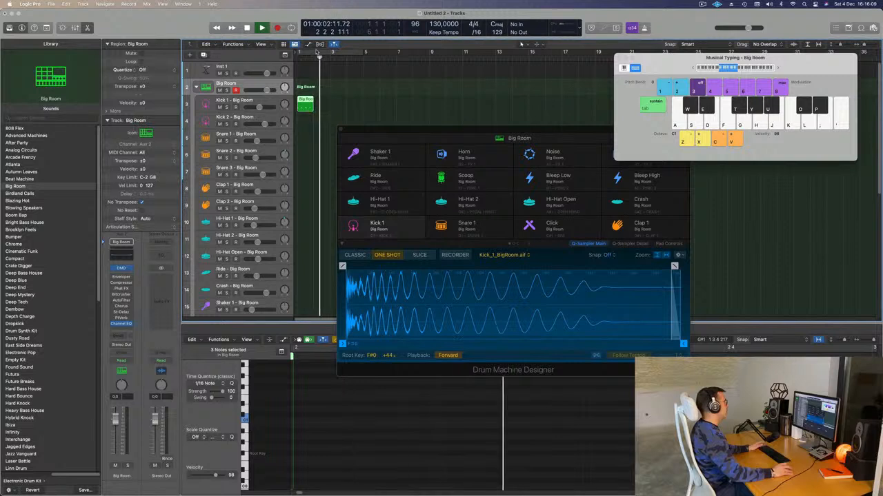
{"action": "left_click", "coordinate": [316, 51]}
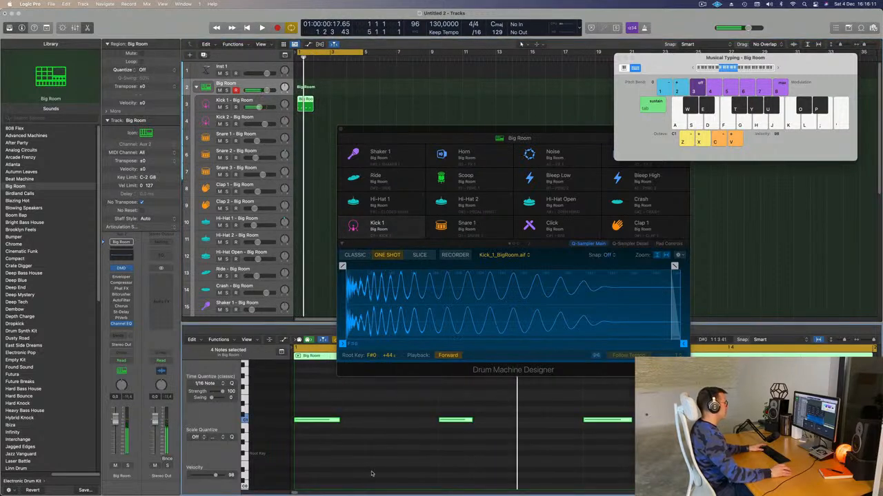
- Transpose all four kick notes down to E0
{"action": "key", "text": "alt+Down"}
{"action": "key", "text": "alt+Down"}
{"action": "key", "text": "alt+Down"}
{"action": "key", "text": "alt+Down"}
{"action": "key", "text": "alt+Down"}
{"action": "key", "text": "alt+Down"}
{"action": "key", "text": "alt+Down"}
{"action": "key", "text": "alt+Down"}
{"action": "key", "text": "alt+Down"}
{"action": "key", "text": "alt+Down"}
{"action": "key", "text": "alt+Down"}
{"action": "key", "text": "alt+Down"}
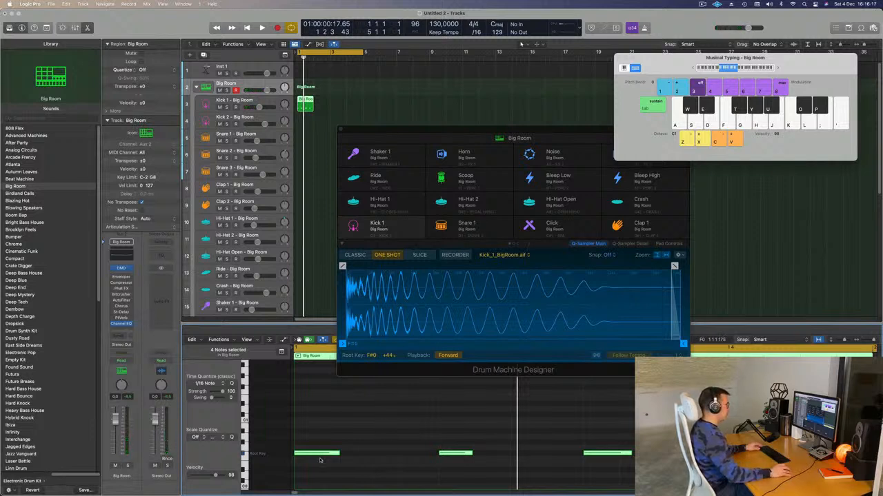
{"action": "key", "text": "alt+Up"}
{"action": "key", "text": "alt+Up"}
{"action": "key", "text": "alt+Up"}
{"action": "key", "text": "alt+Up"}
{"action": "key", "text": "alt+Up"}
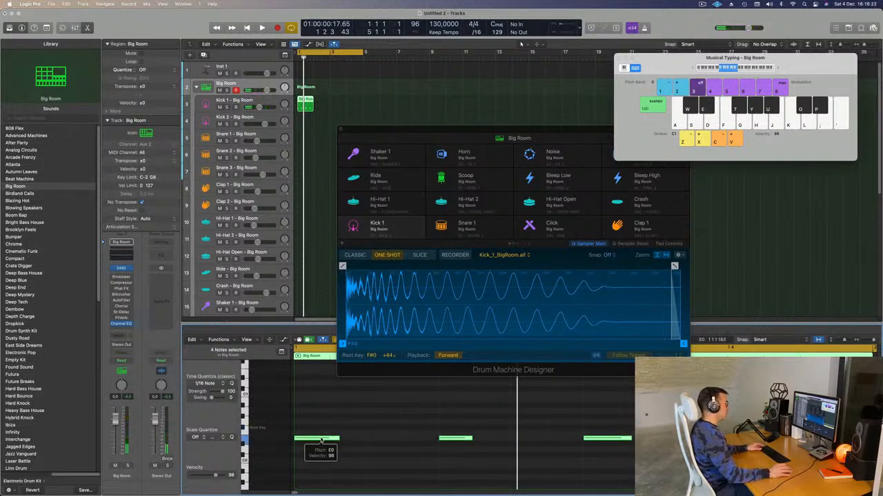
- Repeat the Kick 1 region three times to fill the four-bar cycle, and play it back
{"action": "left_click", "coordinate": [298, 107]}
{"action": "left_click_drag", "start_coordinate": [427, 138], "coordinate": [494, 153]}
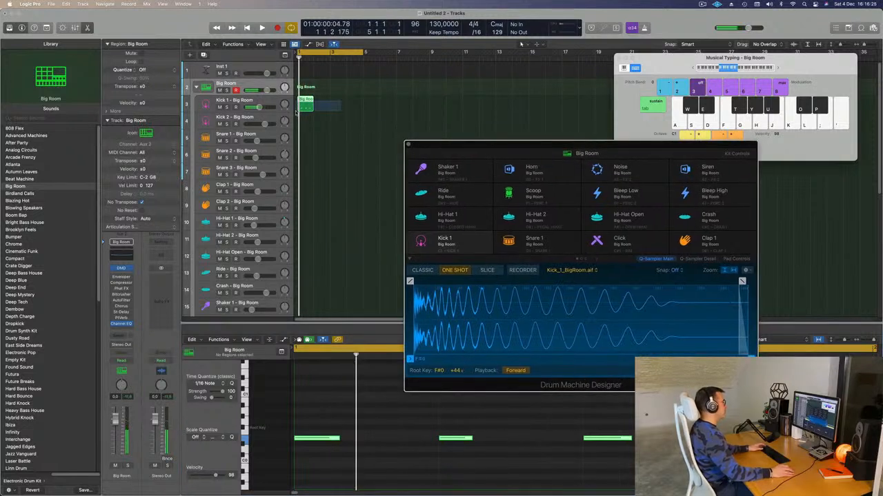
{"action": "left_click", "coordinate": [303, 104]}
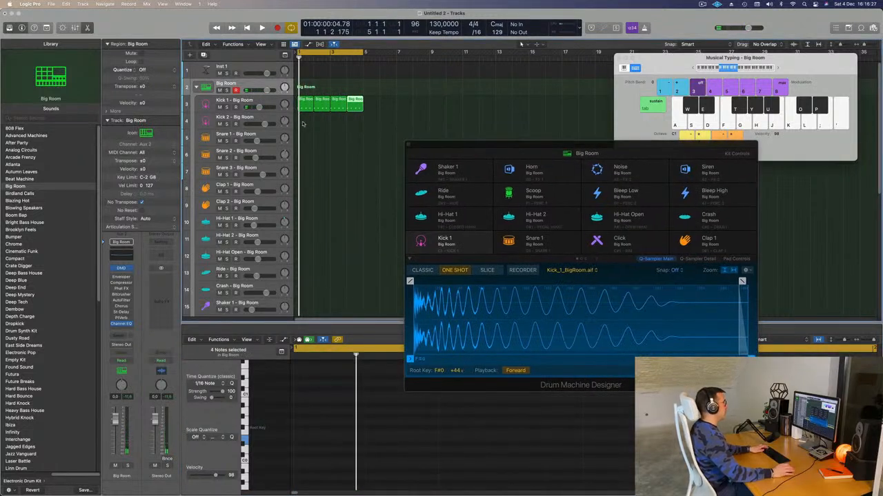
{"action": "left_click", "coordinate": [302, 123]}
{"action": "key", "text": "space"}
{"action": "left_click_drag", "start_coordinate": [483, 147], "coordinate": [534, 156]}
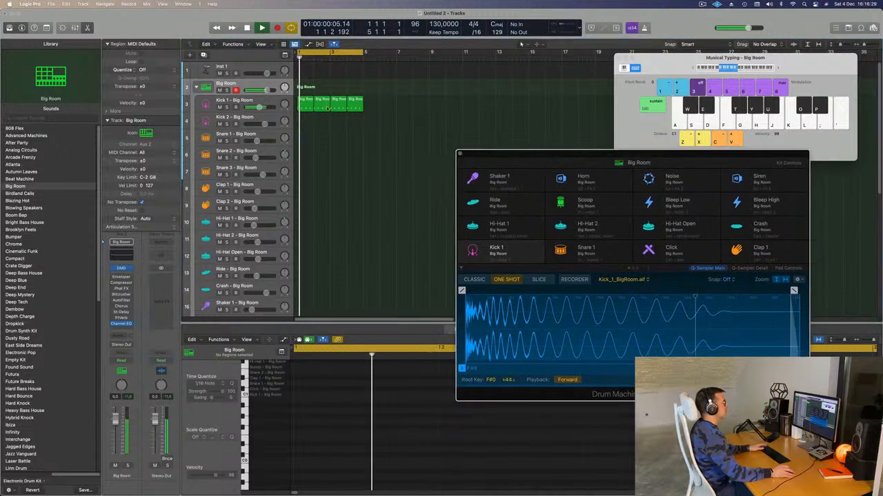
- Select the Kick 1 track and listen to the repeated kick pattern
{"action": "left_click", "coordinate": [307, 105]}
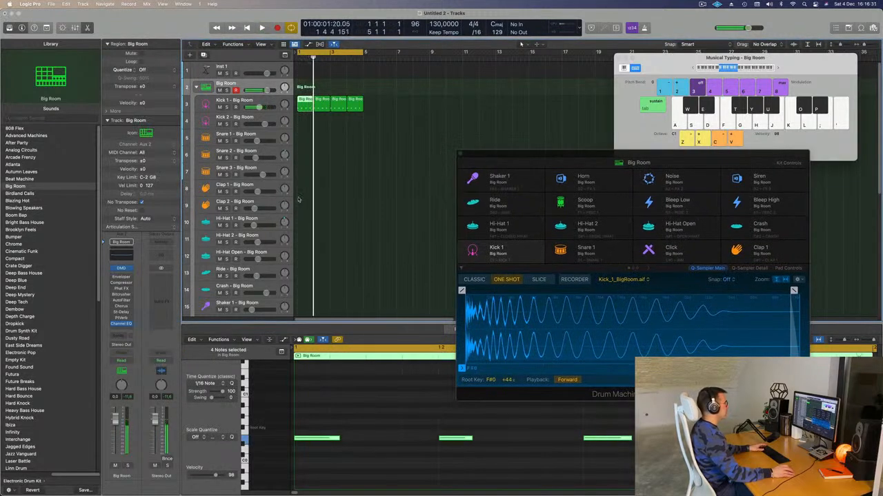
{"action": "left_click", "coordinate": [268, 102]}
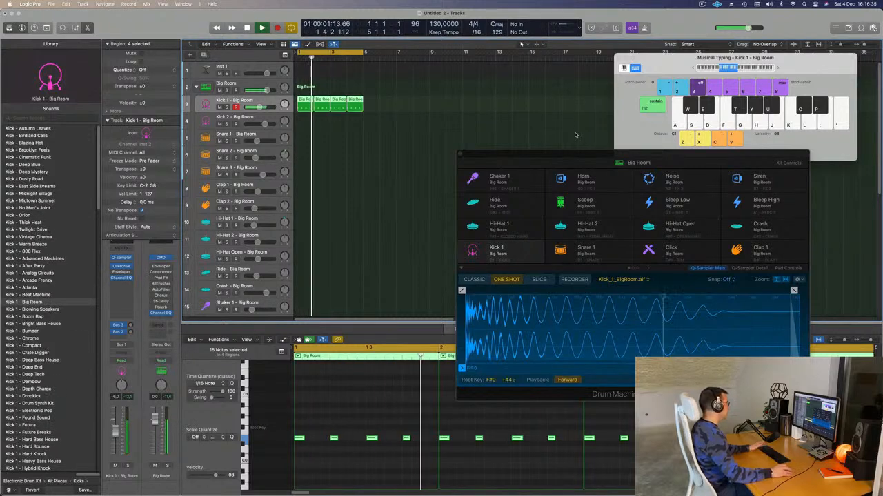
{"action": "left_click_drag", "start_coordinate": [575, 156], "coordinate": [538, 153]}
{"action": "left_click", "coordinate": [357, 142]}
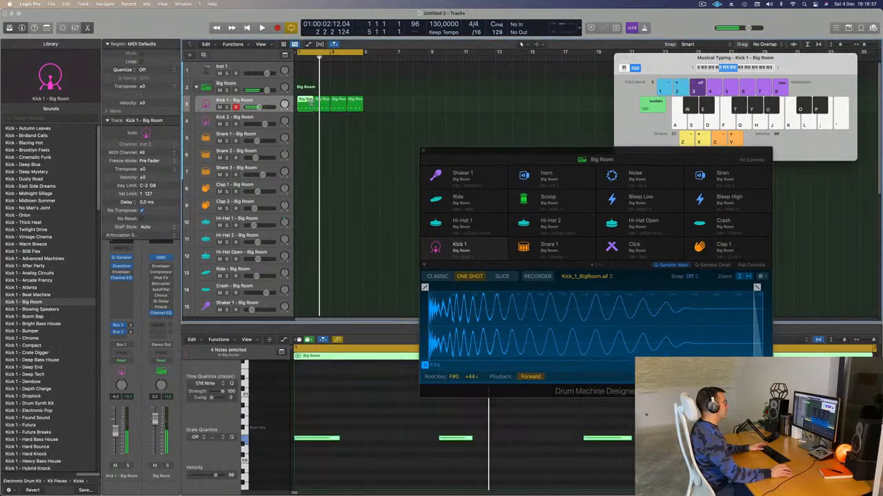
{"action": "key", "text": "space"}
- Copy the first kick region to the Hi-Hat 1 track, shifting its notes half a beat later and up to E2
{"action": "left_click_drag", "start_coordinate": [302, 107], "coordinate": [301, 226]}
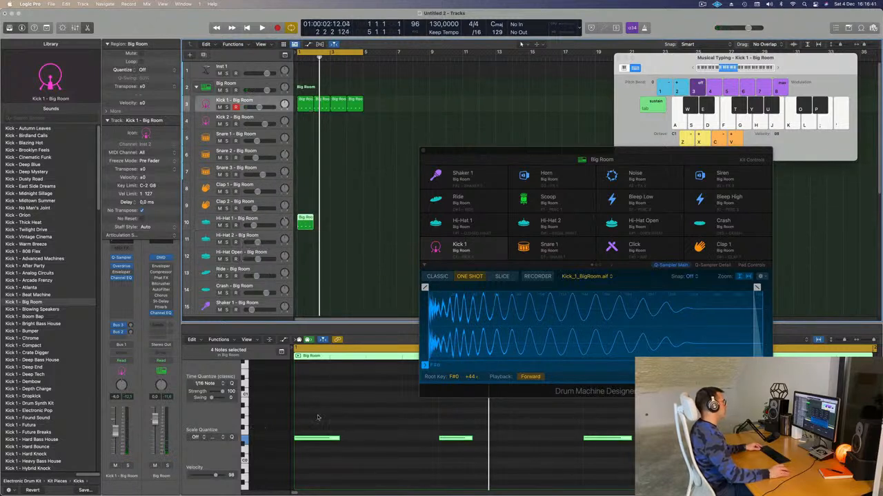
{"action": "left_click_drag", "start_coordinate": [318, 418], "coordinate": [631, 491]}
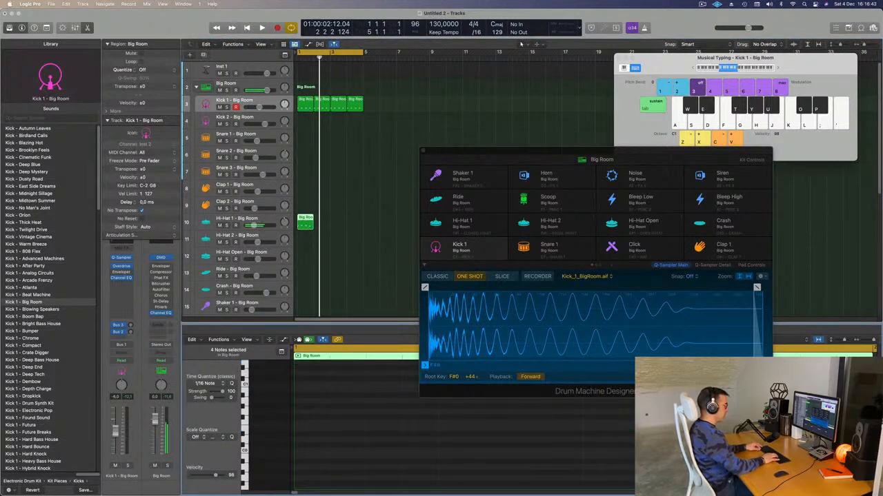
{"action": "key", "text": "space"}
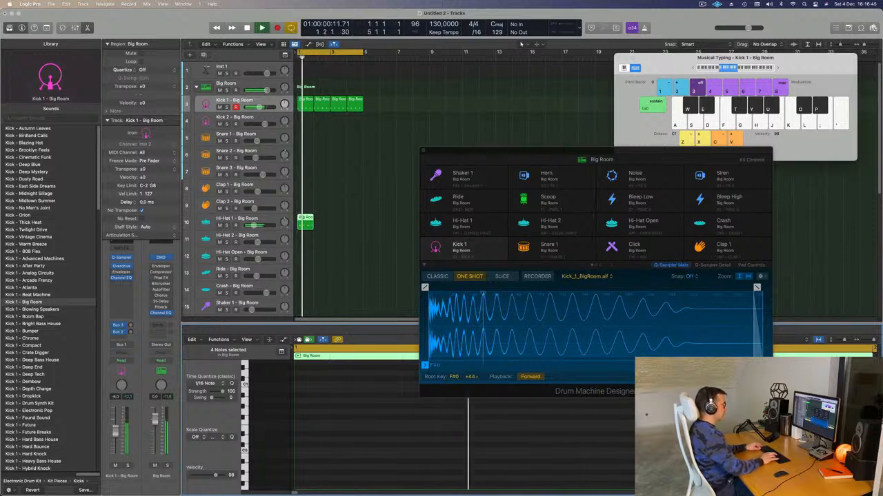
{"action": "scroll", "coordinate": [374, 397], "scroll_direction": "up", "scroll_amount": 5}
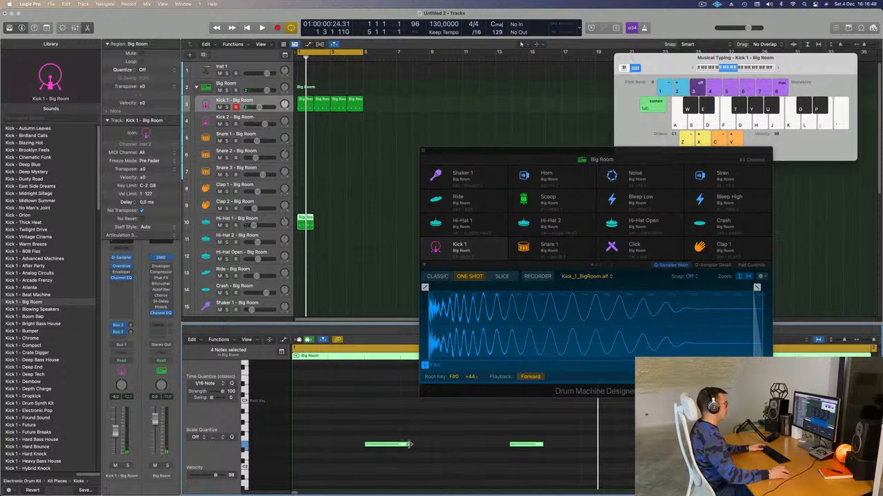
- Shorten the hi-hat notes and transpose them up another octave to E3
{"action": "left_click_drag", "start_coordinate": [410, 444], "coordinate": [397, 445]}
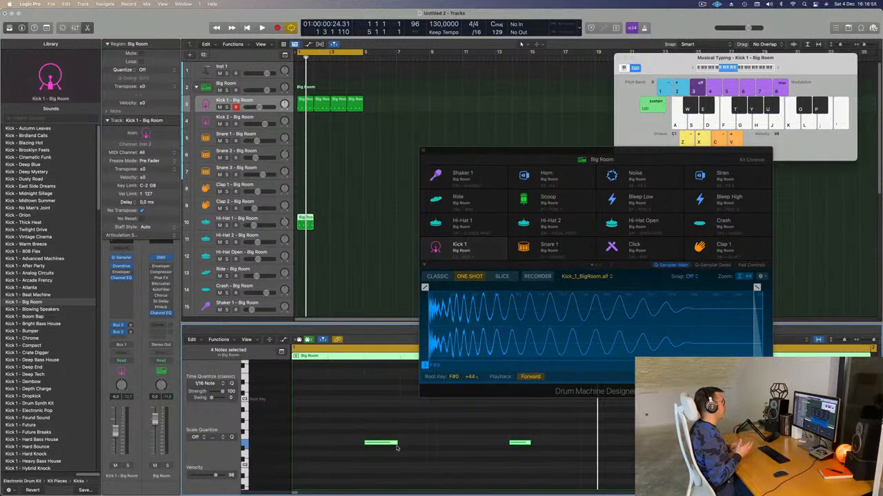
{"action": "key", "text": "super+a"}
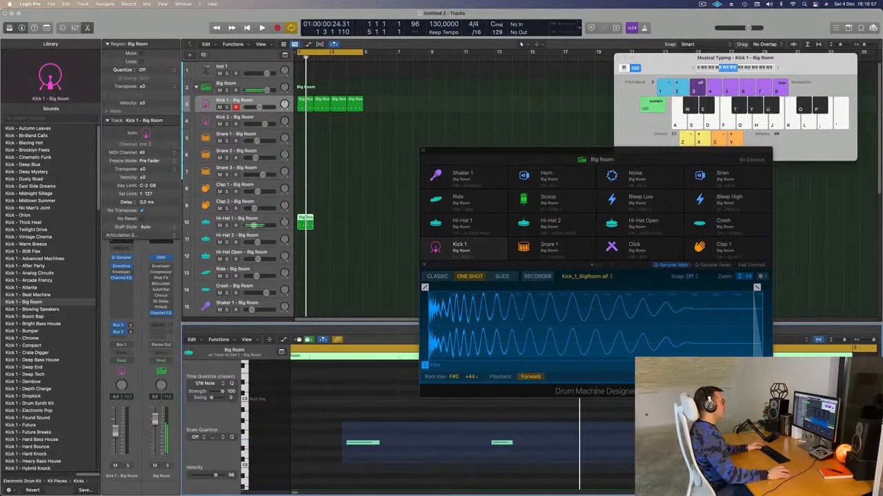
{"action": "scroll", "coordinate": [390, 428], "scroll_direction": "right", "scroll_amount": 1}
{"action": "scroll", "coordinate": [414, 421], "scroll_direction": "left", "scroll_amount": 1}
{"action": "scroll", "coordinate": [414, 420], "scroll_direction": "down", "scroll_amount": 3}
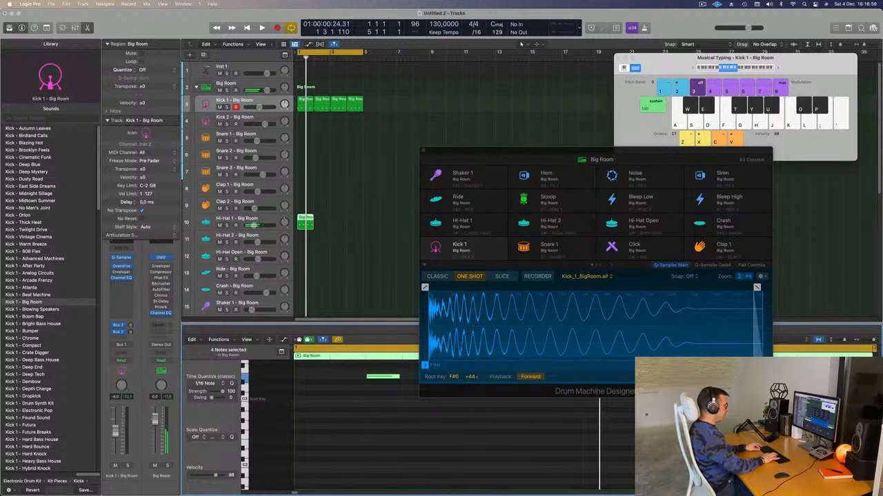
- Repeat the Hi-Hat 1 region to fill the four-bar cycle and move the Drum Machine Designer window clear of the regions
{"action": "key", "text": "space"}
{"action": "double_click", "coordinate": [330, 225]}
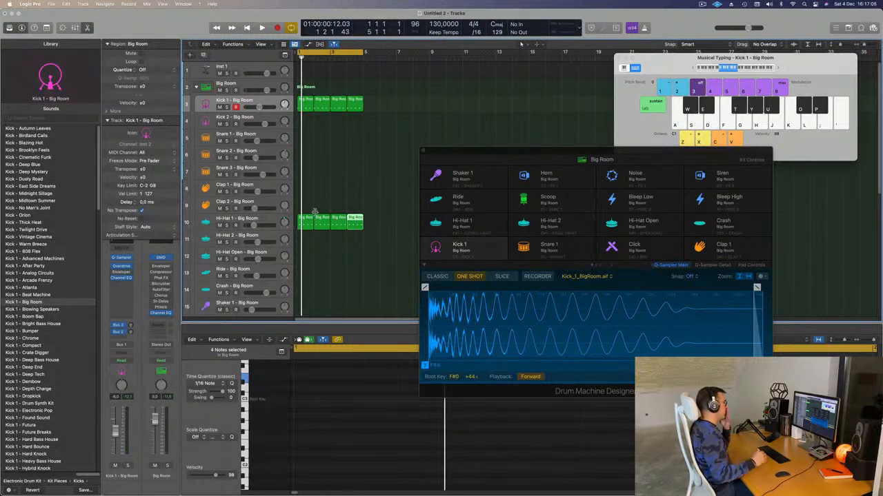
{"action": "left_click_drag", "start_coordinate": [595, 161], "coordinate": [725, 81]}
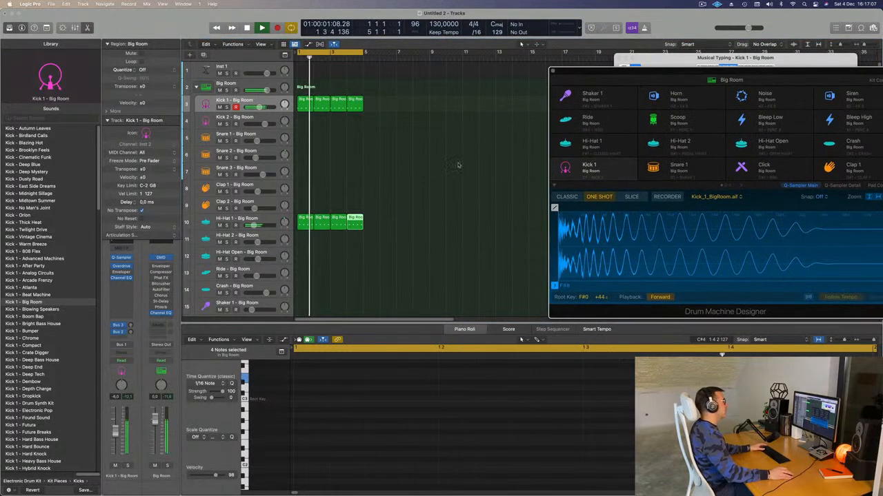
- Copy the first kick region to the Snare 1 track, leaving only the notes on beats 2 and 4, transposed to E1
{"action": "left_click", "coordinate": [305, 100]}
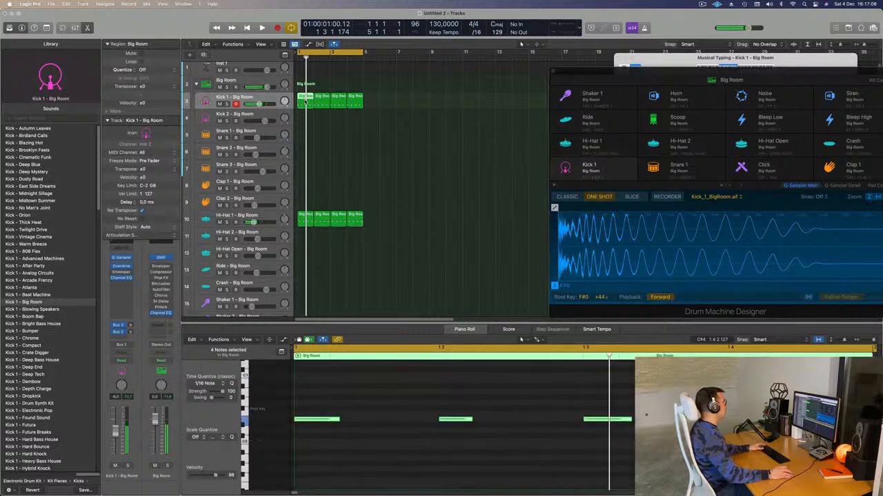
{"action": "left_click_drag", "start_coordinate": [306, 100], "coordinate": [306, 135]}
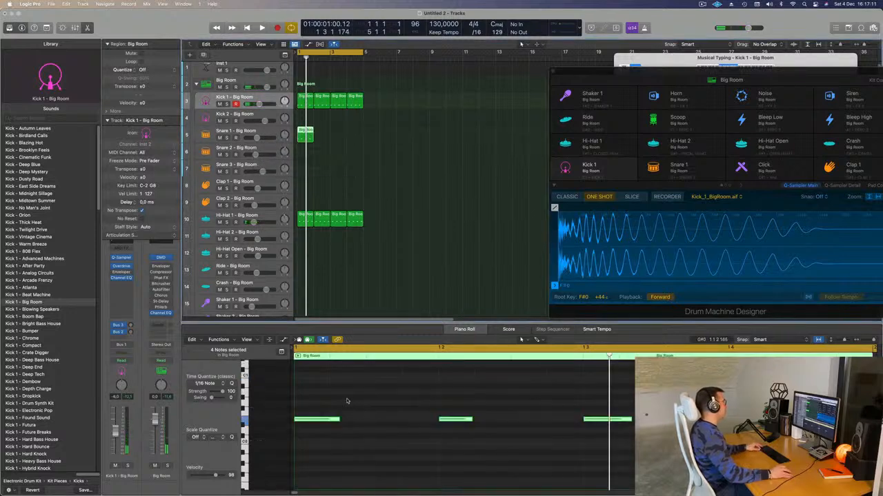
{"action": "left_click_drag", "start_coordinate": [352, 405], "coordinate": [319, 440]}
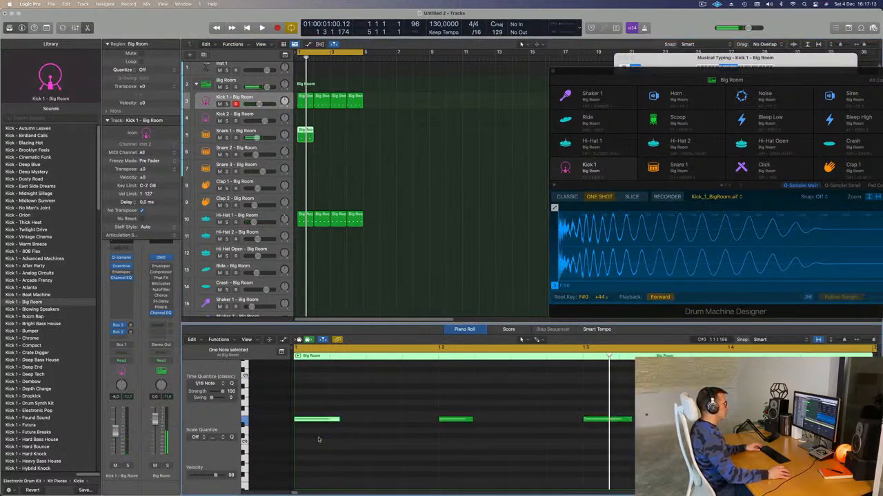
{"action": "key", "text": "super+a"}
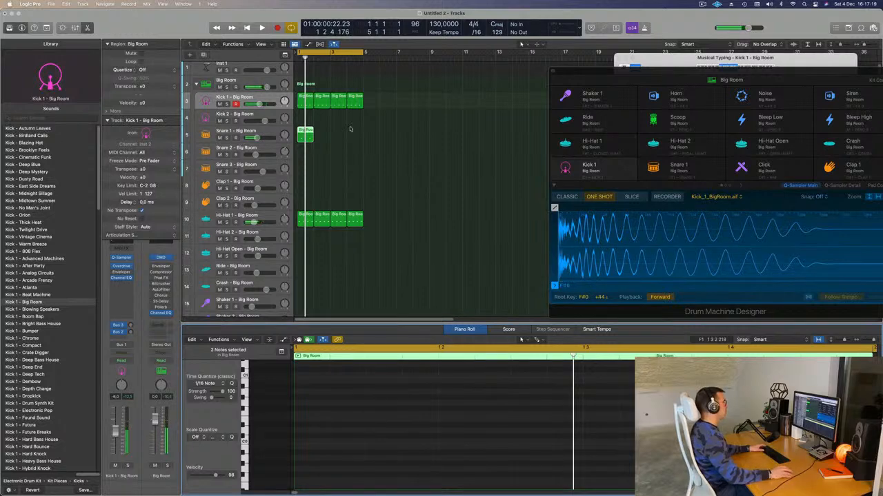
- Repeat the Snare 1 region three times to fill the cycle and lower the Snare 1 volume to -15.4 dB
{"action": "left_click", "coordinate": [305, 136]}
{"action": "key", "text": "super+r"}
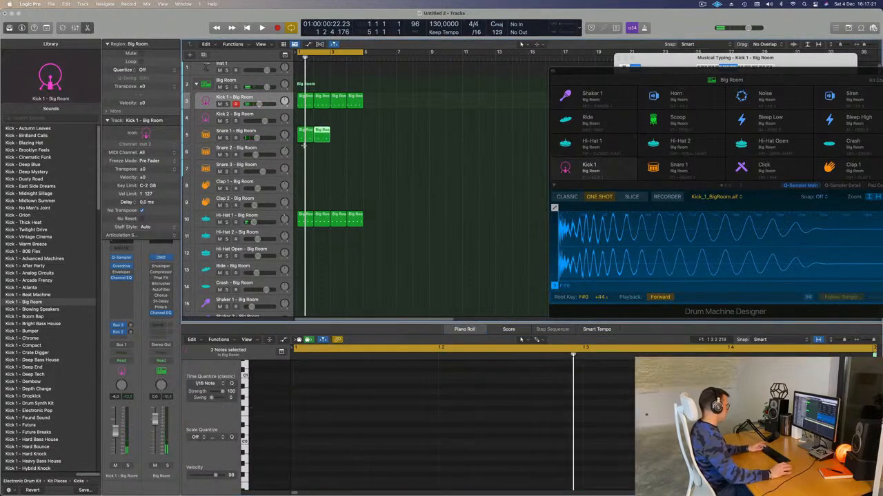
{"action": "key", "text": "super+r"}
{"action": "left_click", "coordinate": [252, 134]}
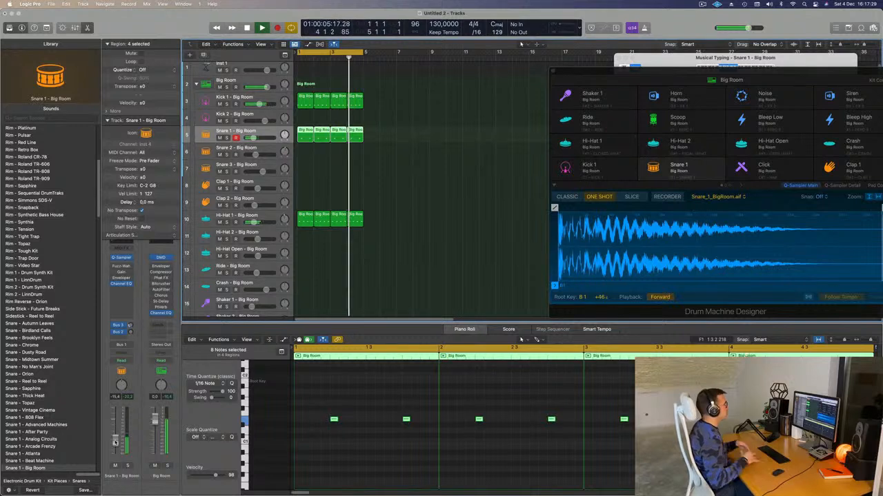
- Copy the first kick region to the Kick 2 track
{"action": "scroll", "coordinate": [428, 211], "scroll_direction": "down", "scroll_amount": 2}
{"action": "scroll", "coordinate": [413, 207], "scroll_direction": "down", "scroll_amount": 2}
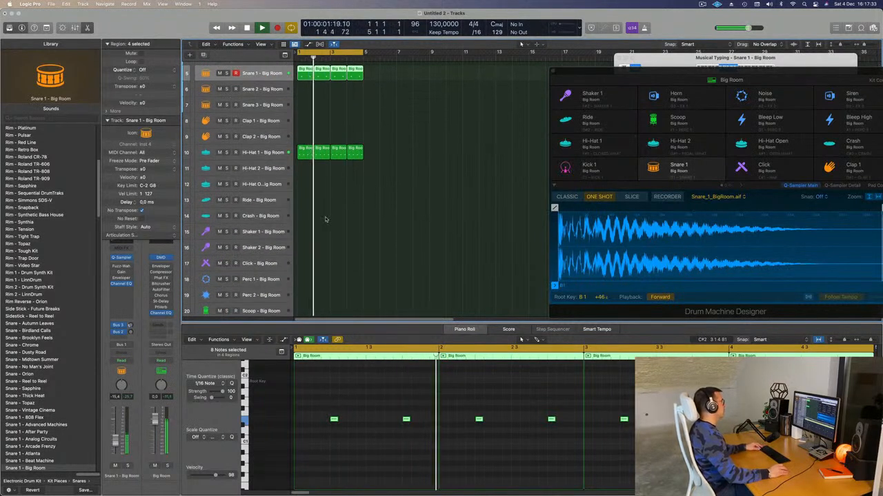
{"action": "scroll", "coordinate": [359, 172], "scroll_direction": "up", "scroll_amount": 4}
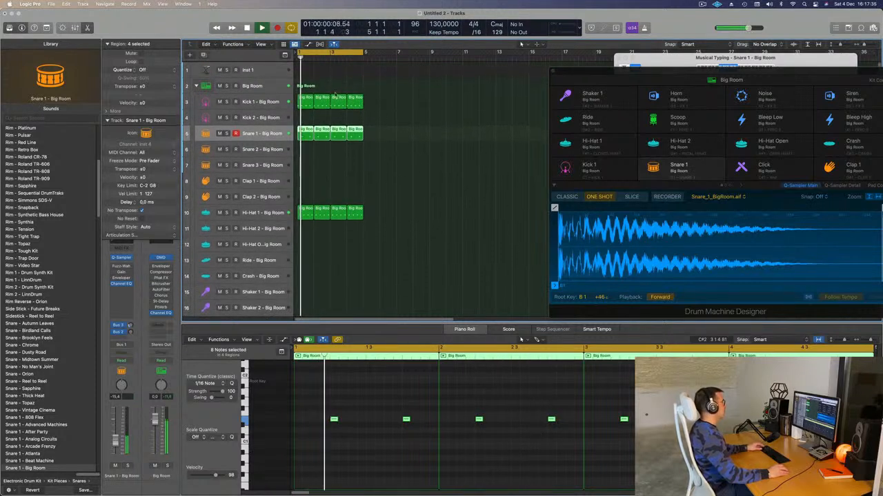
{"action": "left_click", "coordinate": [305, 102]}
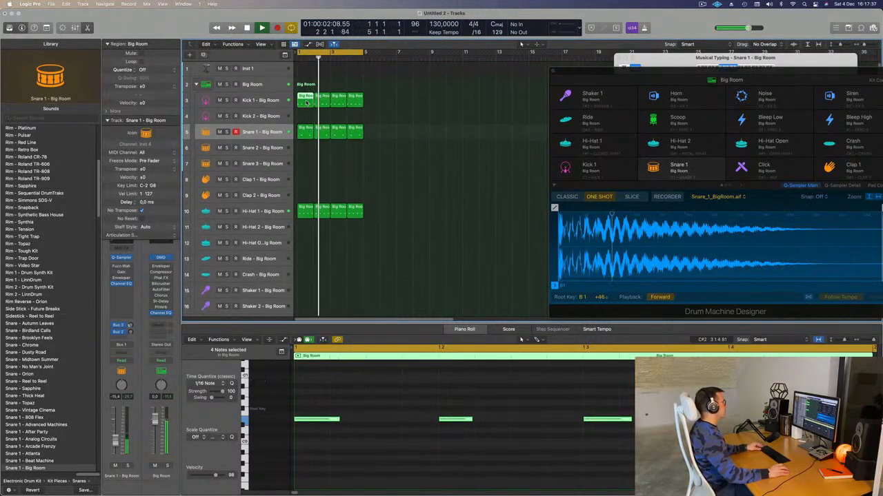
{"action": "left_click_drag", "start_coordinate": [305, 102], "coordinate": [306, 118]}
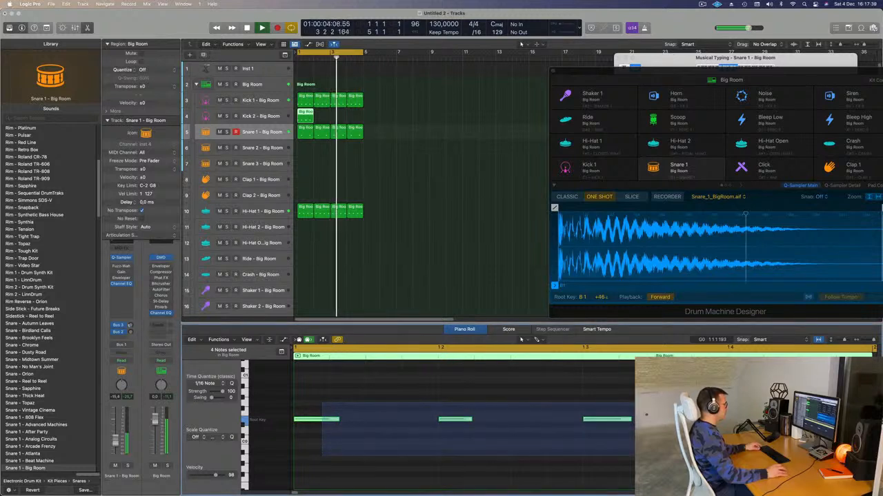
- Delete the first three notes of the Kick 2 region and move the remaining note half a beat later to position 1 4 3
{"action": "left_click", "coordinate": [348, 414]}
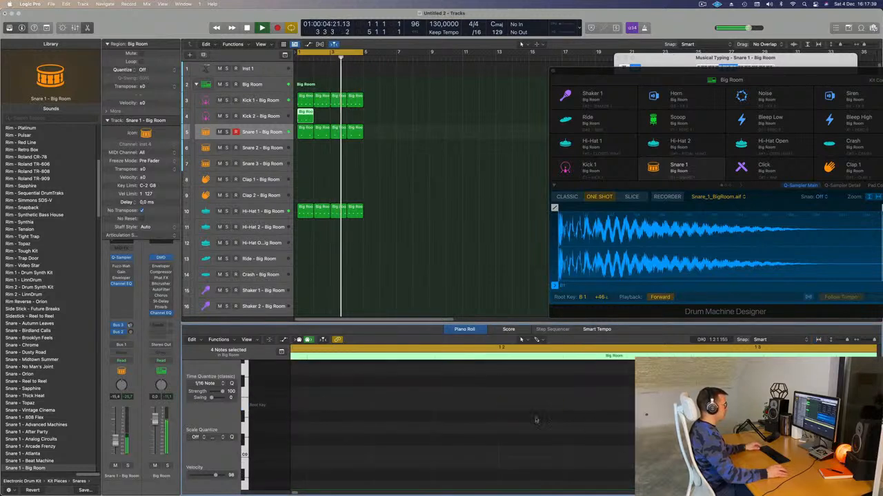
{"action": "left_click", "coordinate": [300, 115]}
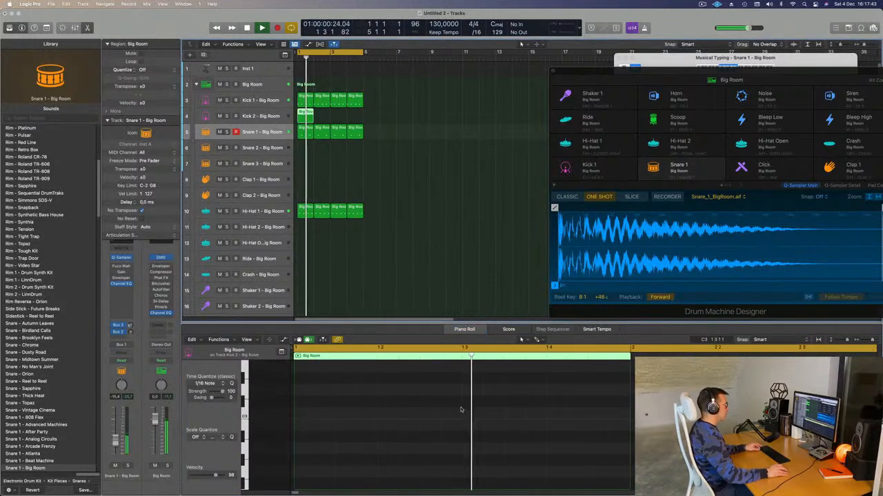
{"action": "key", "text": "super+a"}
{"action": "key", "text": "z"}
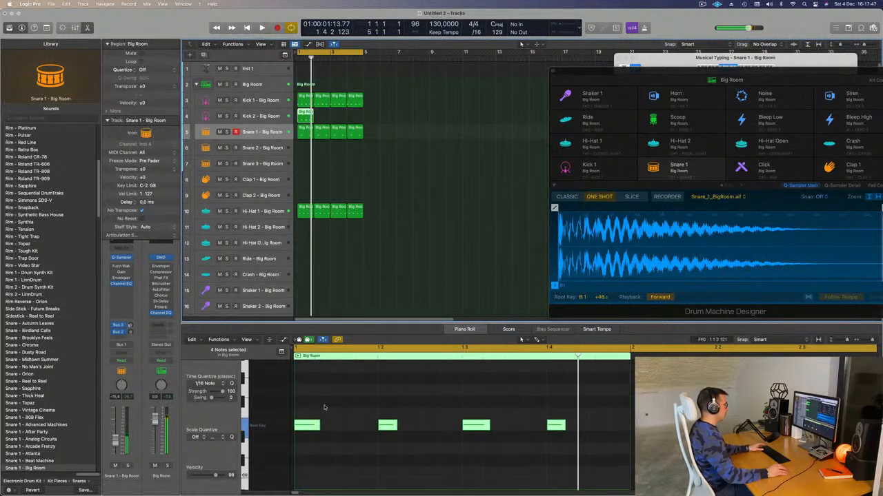
{"action": "left_click_drag", "start_coordinate": [319, 407], "coordinate": [504, 476]}
{"action": "left_click_drag", "start_coordinate": [524, 413], "coordinate": [601, 455]}
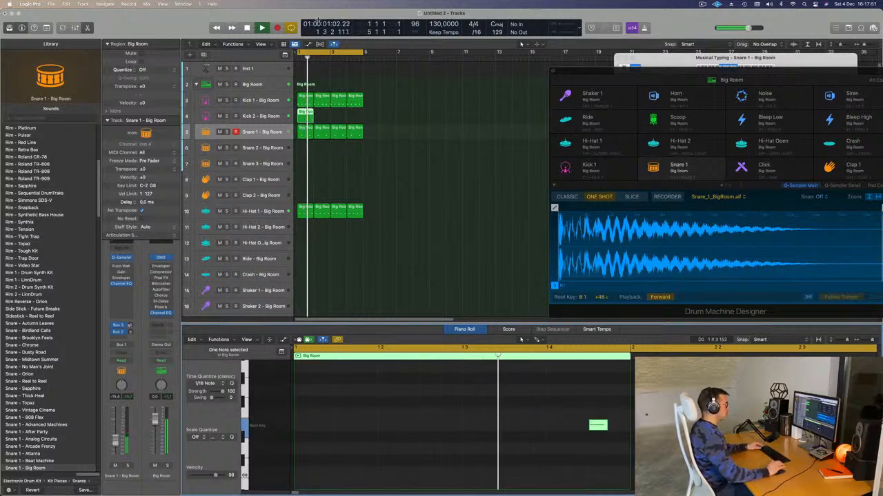
- Repeat the one-bar Kick 2 region three times so it fills the four-bar cycle
{"action": "left_click", "coordinate": [272, 102]}
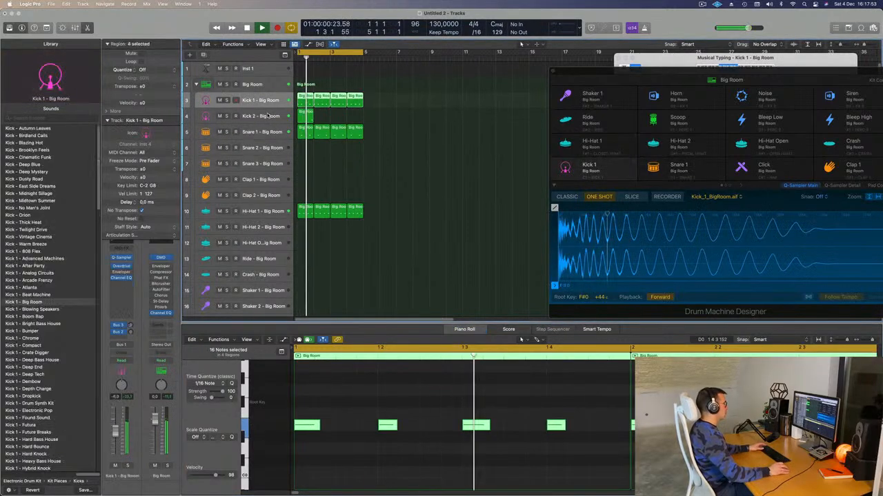
{"action": "left_click", "coordinate": [272, 117]}
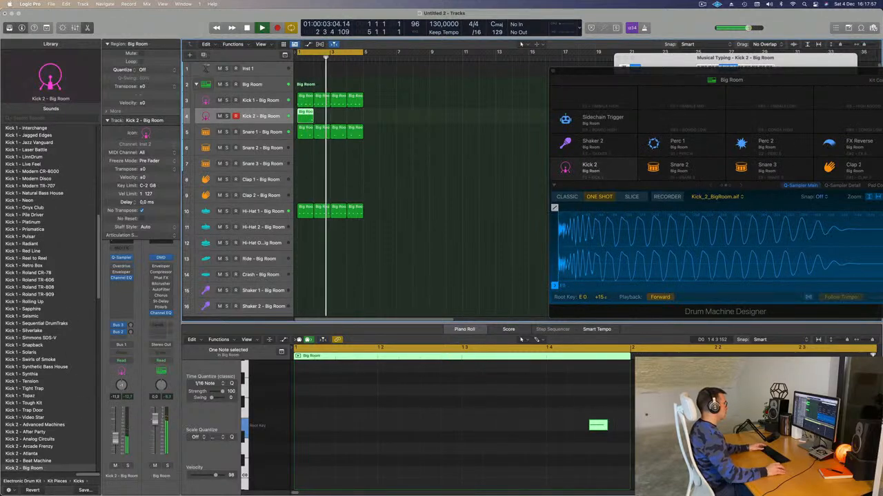
{"action": "left_click", "coordinate": [315, 118]}
{"action": "left_click", "coordinate": [310, 117]}
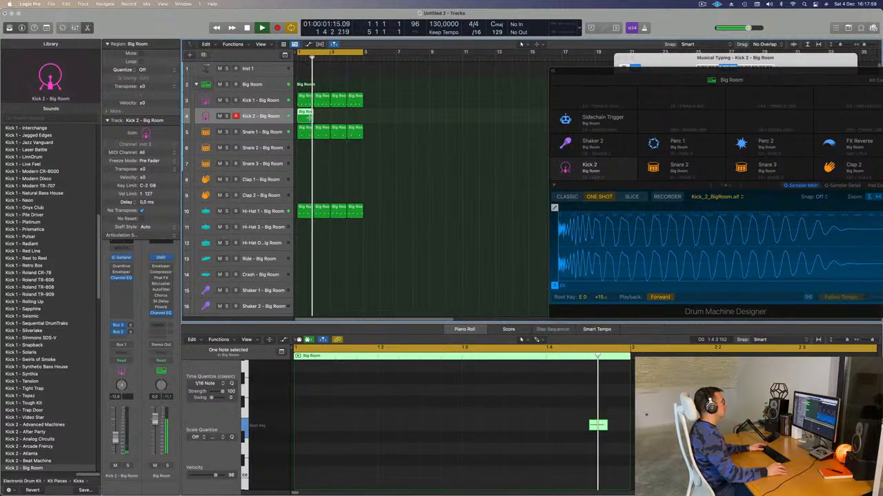
{"action": "key", "text": "super+r"}
{"action": "key", "text": "super+r"}
{"action": "left_click", "coordinate": [233, 122]}
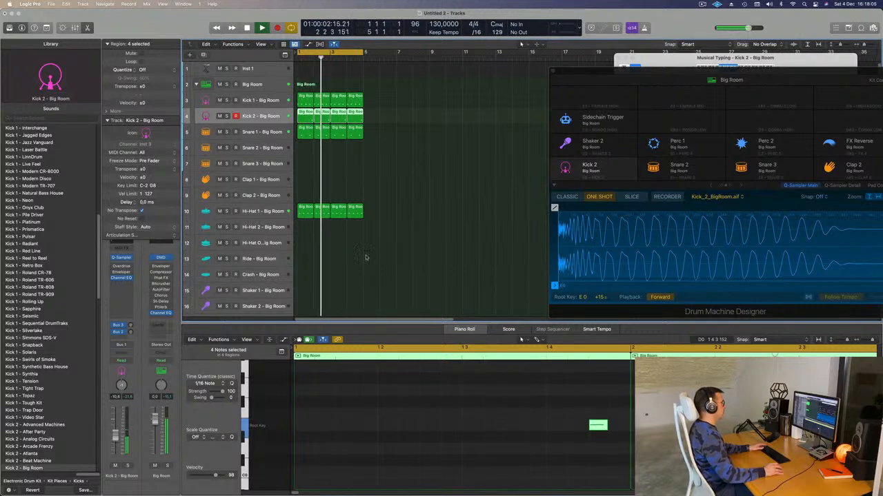
{"action": "scroll", "coordinate": [448, 226], "scroll_direction": "down", "scroll_amount": 3}
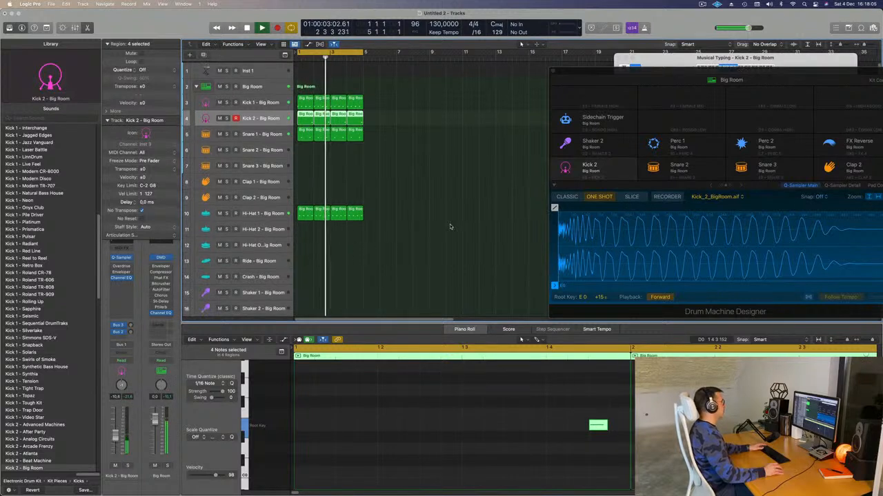
{"action": "left_click", "coordinate": [429, 181]}
- Move the first Kick 1 region down to the Clap 1 track and delete all but the first note
{"action": "scroll", "coordinate": [446, 184], "scroll_direction": "down", "scroll_amount": 1}
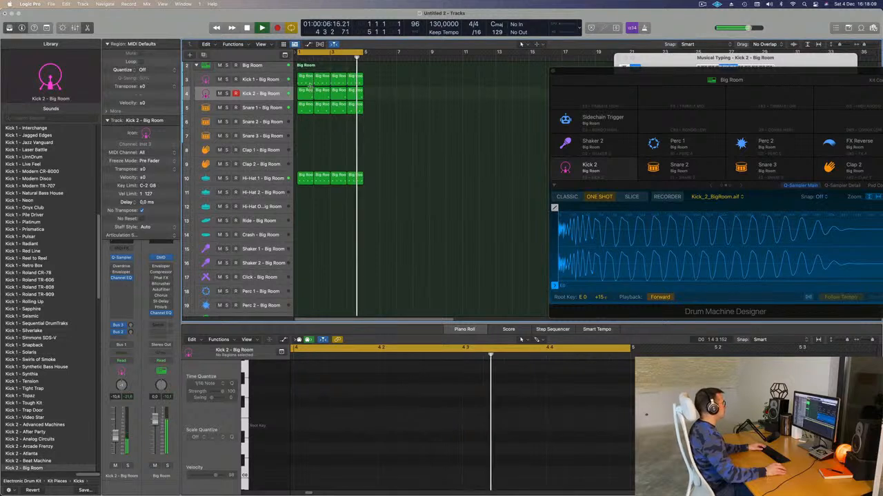
{"action": "left_click_drag", "start_coordinate": [304, 82], "coordinate": [304, 152]}
{"action": "key", "text": "space"}
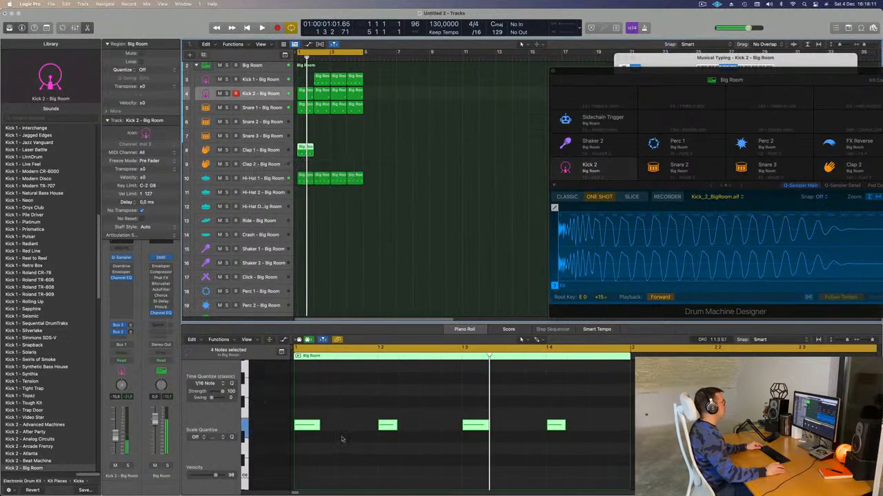
{"action": "left_click_drag", "start_coordinate": [362, 407], "coordinate": [607, 460]}
{"action": "key", "text": "BackSpace"}
{"action": "left_click_drag", "start_coordinate": [435, 404], "coordinate": [288, 451]}
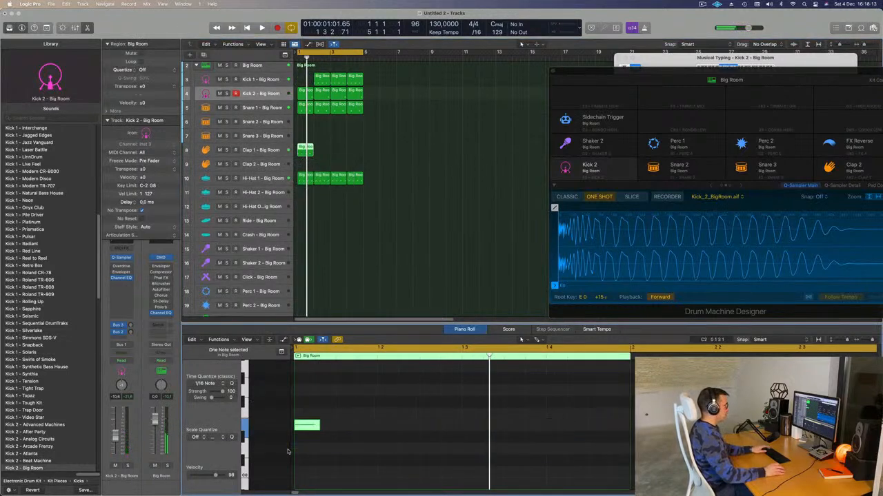
{"action": "key", "text": "space"}
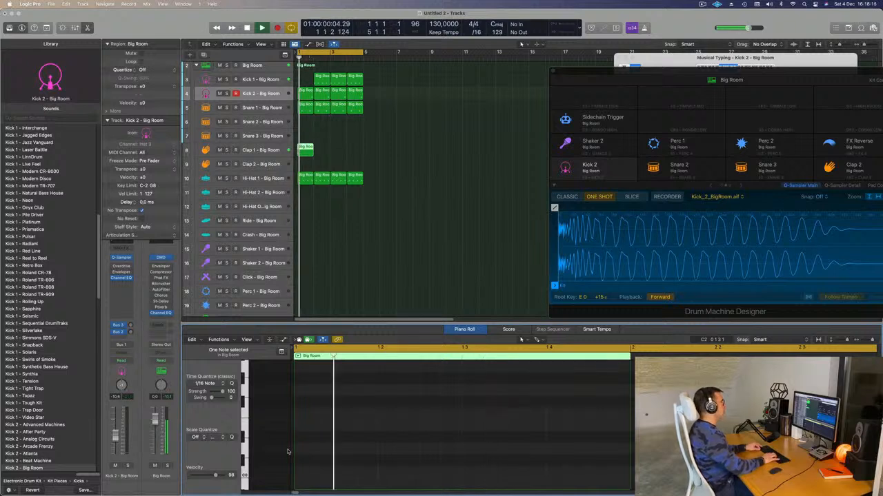
- Copy the bar 2 kick region into the empty first bar of the Kick 1 track
{"action": "left_click", "coordinate": [322, 80]}
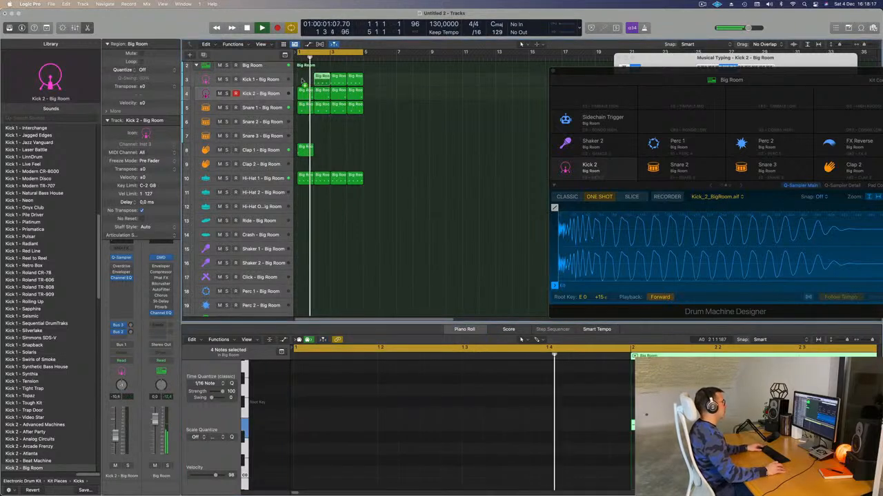
{"action": "mouse_move", "coordinate": [322, 80]}
{"action": "left_mouse_down"}
{"action": "mouse_move", "coordinate": [304, 79]}
{"action": "mouse_move", "coordinate": [321, 79]}
{"action": "left_mouse_up"}
- Adjust the Clap 1 channel's second send level while auditioning the beat
{"action": "left_click", "coordinate": [259, 151]}
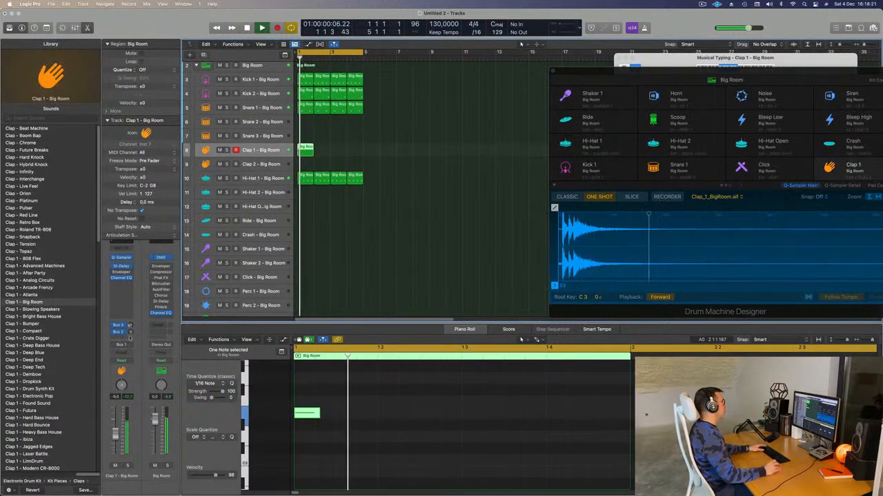
{"action": "key", "text": "space"}
{"action": "left_click", "coordinate": [129, 333]}
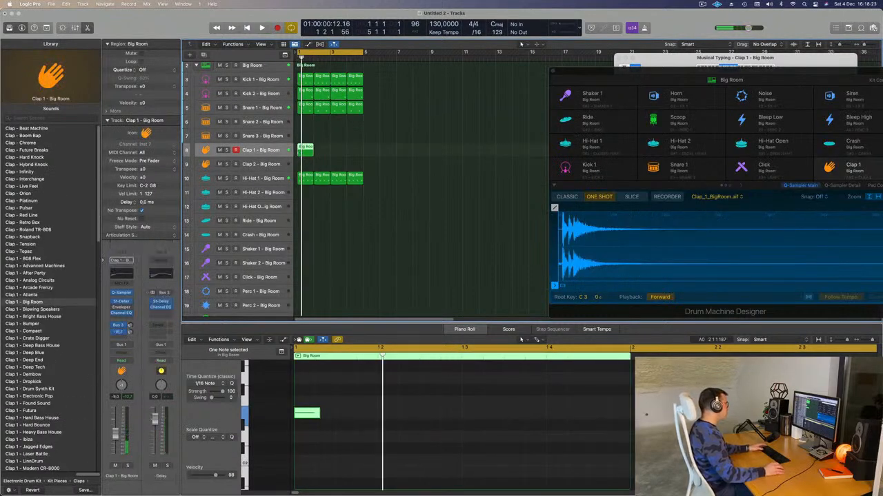
{"action": "key", "text": "space"}
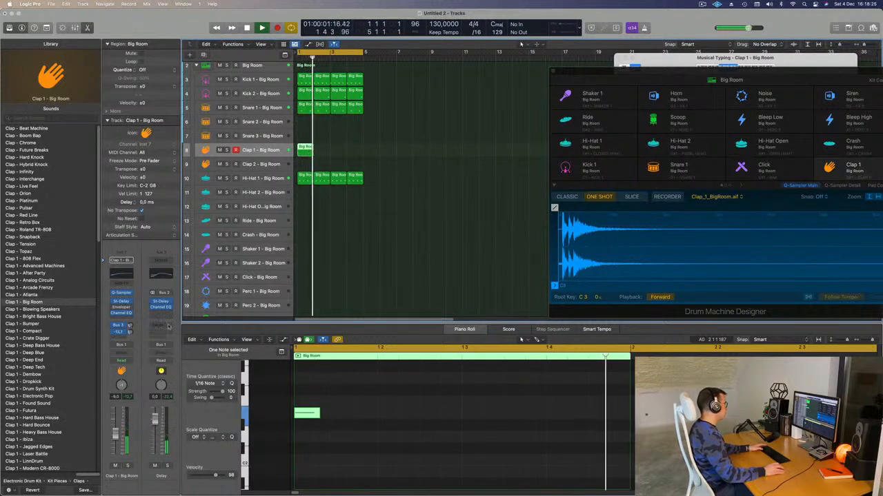
{"action": "key", "text": "space"}
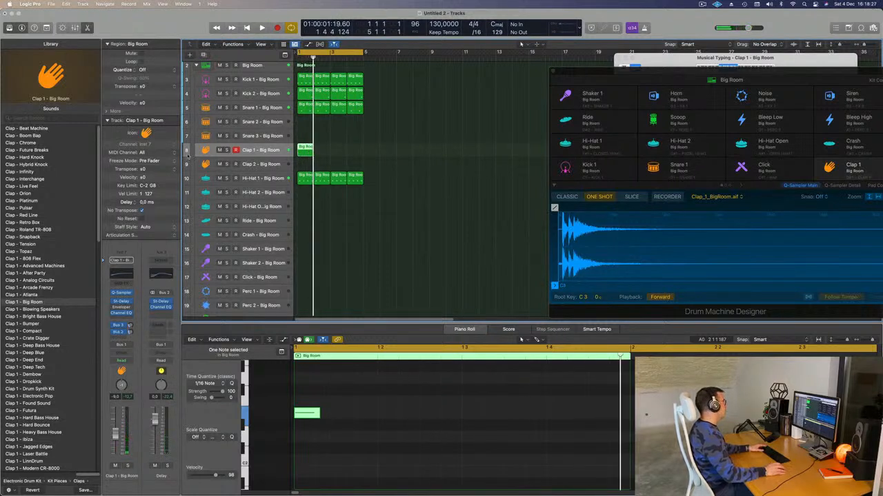
- Copy the Clap 1 region to bar 3 and play back the beat
{"action": "scroll", "coordinate": [350, 153], "scroll_direction": "up", "scroll_amount": 1}
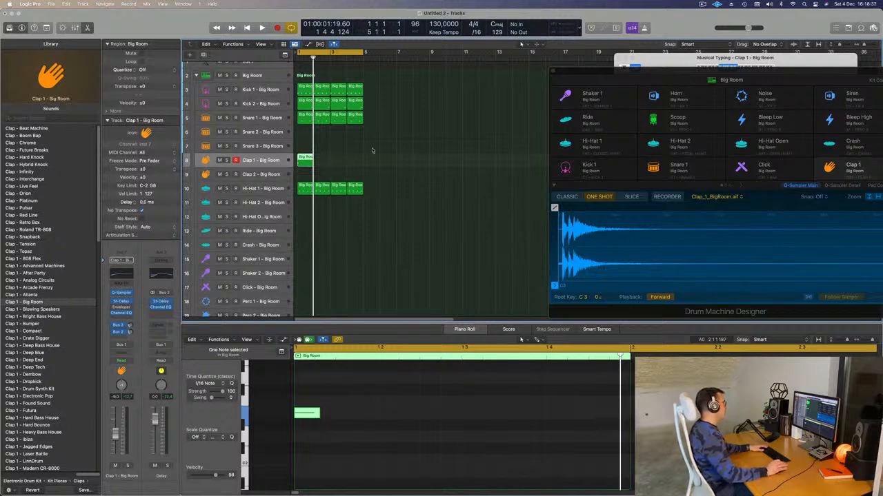
{"action": "key", "text": "space"}
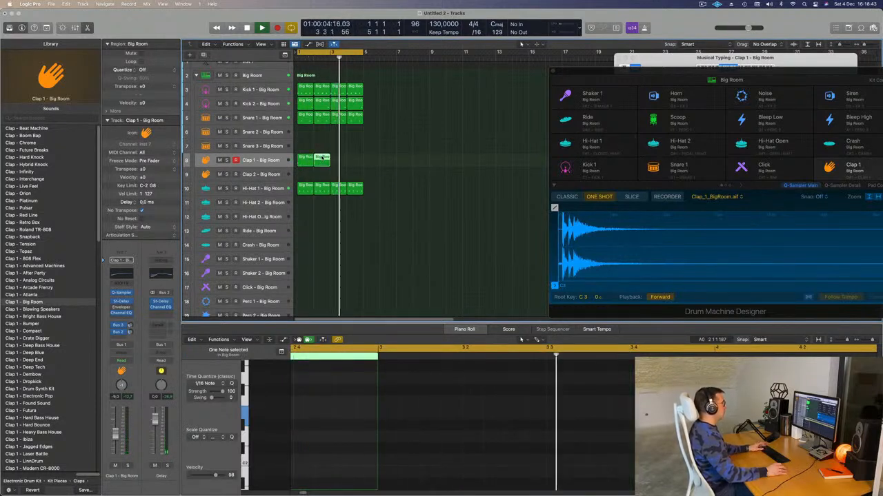
{"action": "left_click_drag", "start_coordinate": [321, 163], "coordinate": [338, 156]}
{"action": "key", "text": "space"}
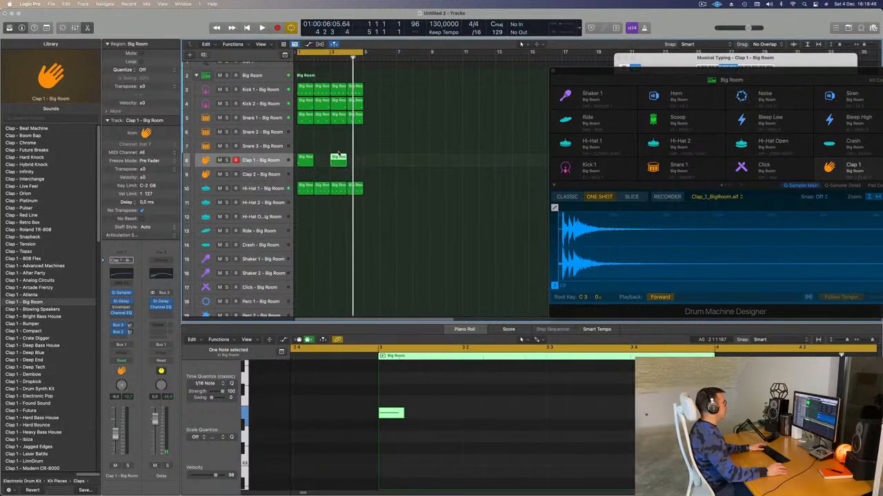
{"action": "key", "text": "space"}
{"action": "left_click", "coordinate": [377, 163]}
{"action": "key", "text": "space"}
{"action": "key", "text": "space"}
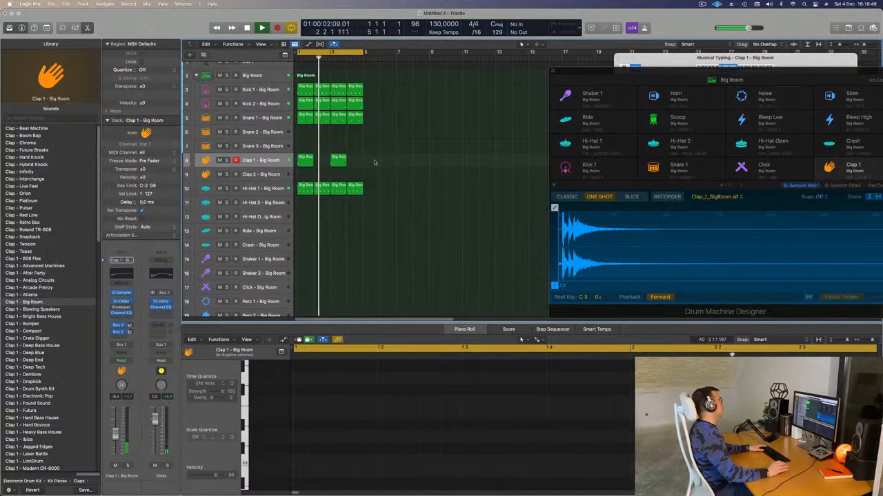
{"action": "key", "text": "space"}
{"action": "key", "text": "space"}
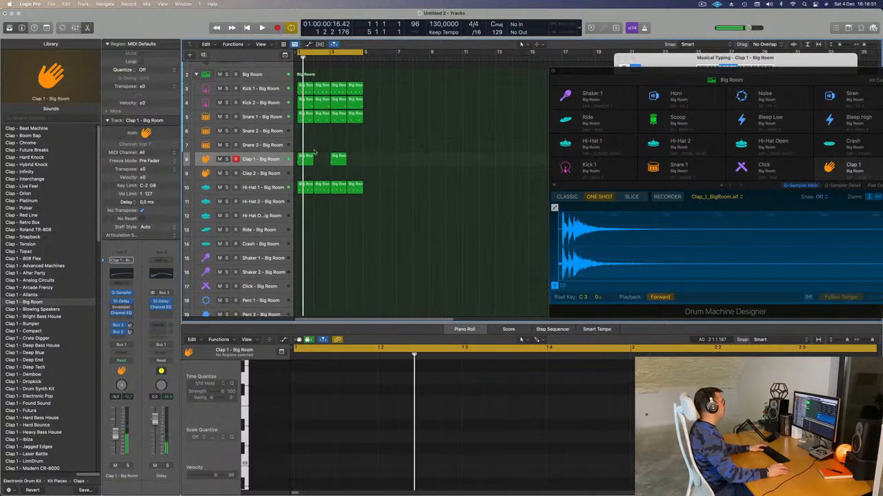
- Copy the Clap 1 region to bar 2 of the Perc 1 track and turn it into two notes at positions 2 1 4 and 2 2 2
{"action": "left_click_drag", "start_coordinate": [314, 157], "coordinate": [324, 265]}
{"action": "scroll", "coordinate": [608, 414], "scroll_direction": "down", "scroll_amount": 5}
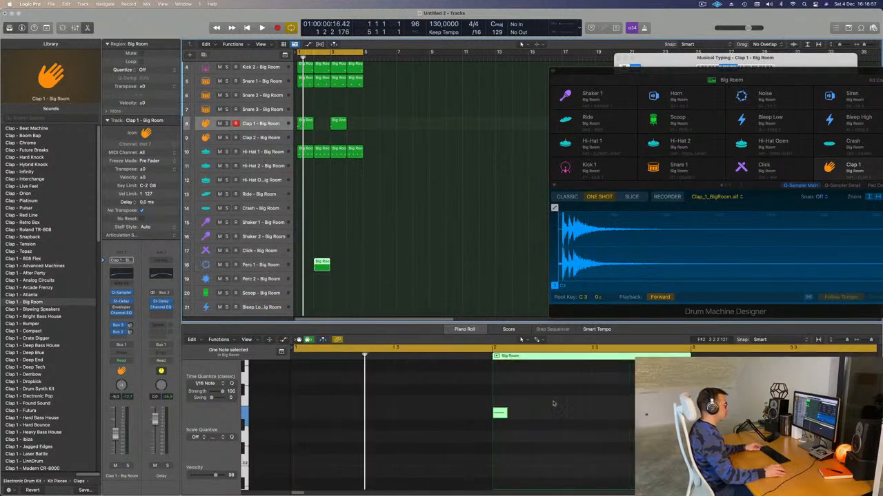
{"action": "left_click", "coordinate": [505, 413]}
{"action": "left_click_drag", "start_coordinate": [507, 415], "coordinate": [566, 417]}
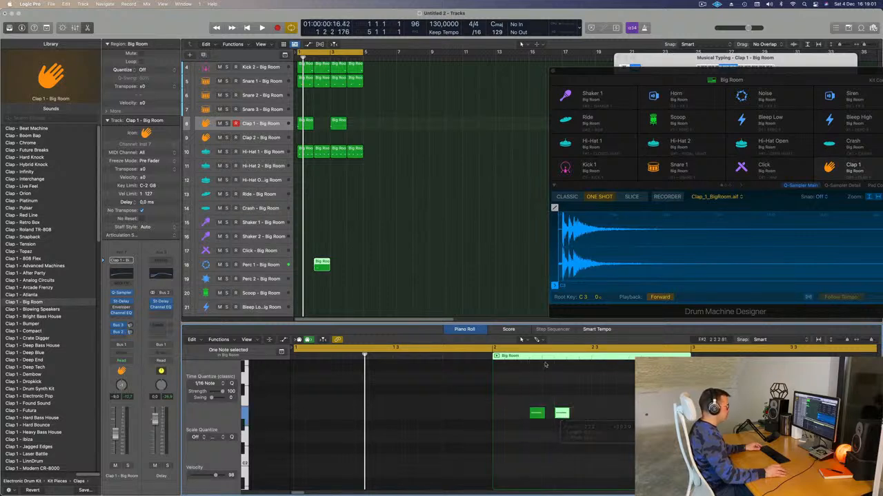
- Copy the Perc 1 region from bar 2 to bar 4
{"action": "left_click", "coordinate": [377, 265]}
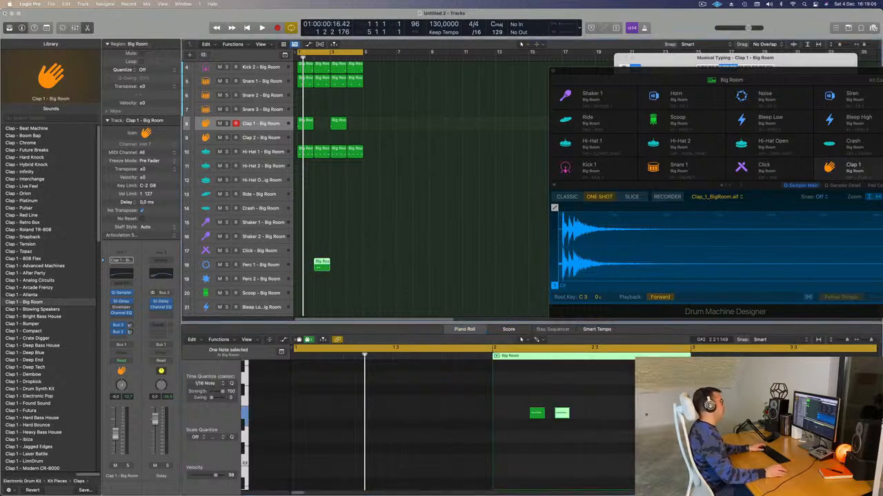
{"action": "key", "text": "space"}
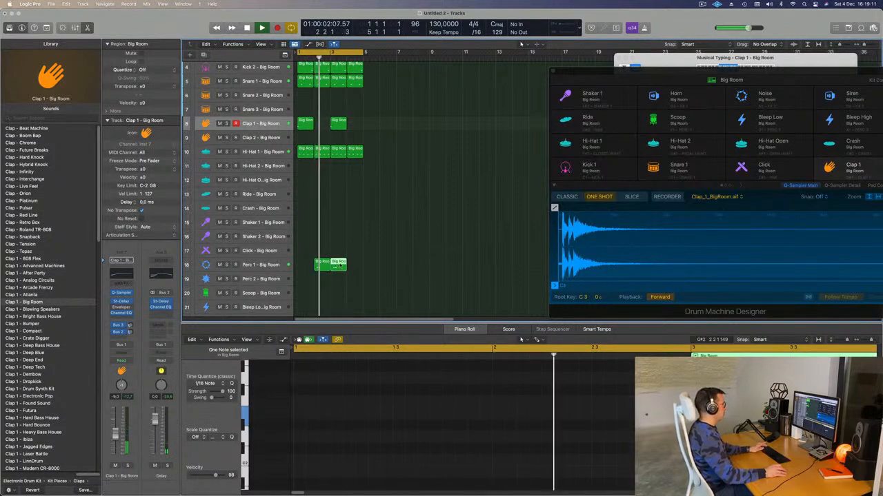
{"action": "left_click_drag", "start_coordinate": [321, 265], "coordinate": [353, 266]}
{"action": "scroll", "coordinate": [363, 258], "scroll_direction": "down", "scroll_amount": 4}
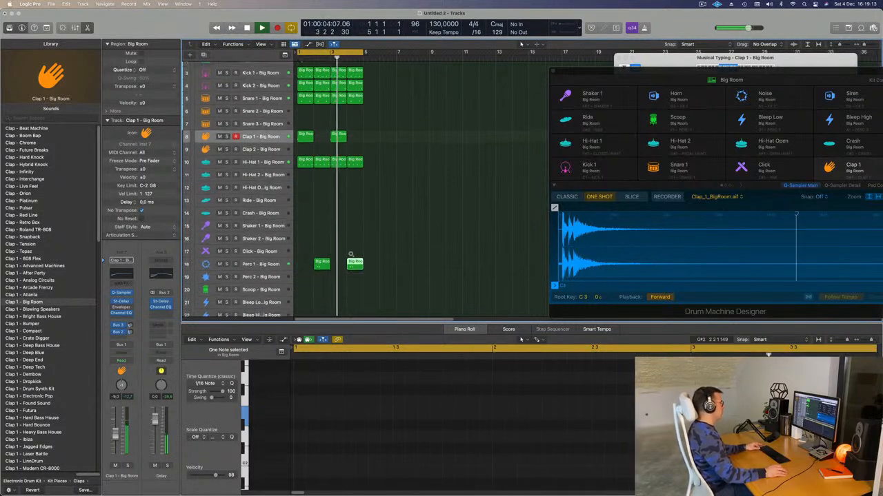
- Copy the first Hi-Hat 1 region down to bar 1 of the Shaker 2 track
{"action": "left_click", "coordinate": [304, 167]}
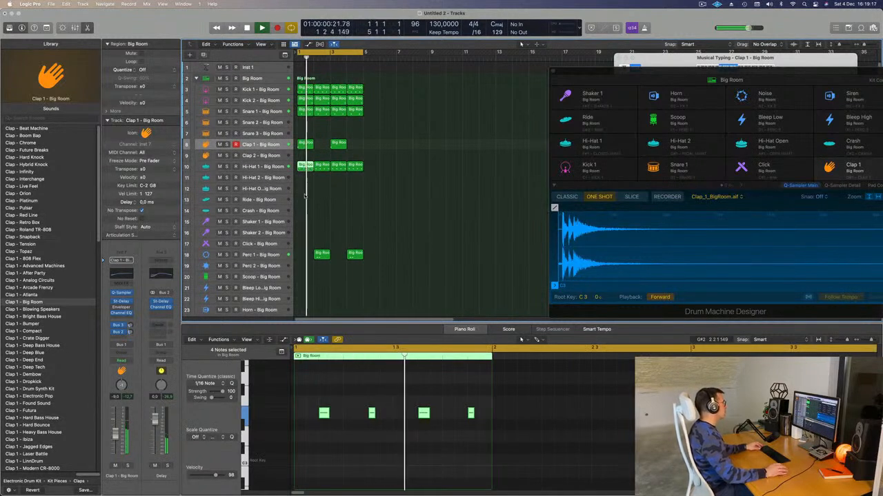
{"action": "left_click_drag", "start_coordinate": [304, 167], "coordinate": [302, 228]}
{"action": "mouse_move", "coordinate": [304, 228]}
{"action": "left_mouse_down"}
{"action": "mouse_move", "coordinate": [312, 253]}
{"action": "mouse_move", "coordinate": [311, 168]}
{"action": "mouse_move", "coordinate": [308, 233]}
{"action": "left_mouse_up"}
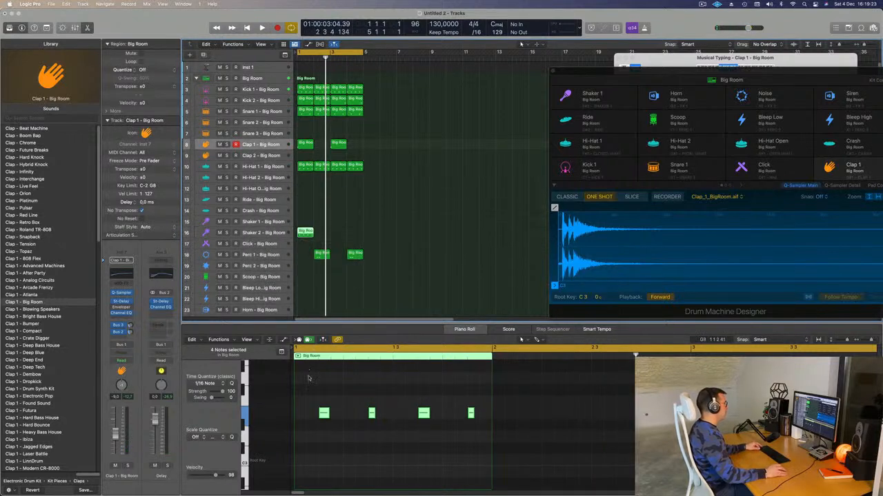
- Copy and shift the four Shaker 2 notes so the region plays the first, second and fourth sixteenth of every beat
{"action": "left_click_drag", "start_coordinate": [309, 376], "coordinate": [548, 475]}
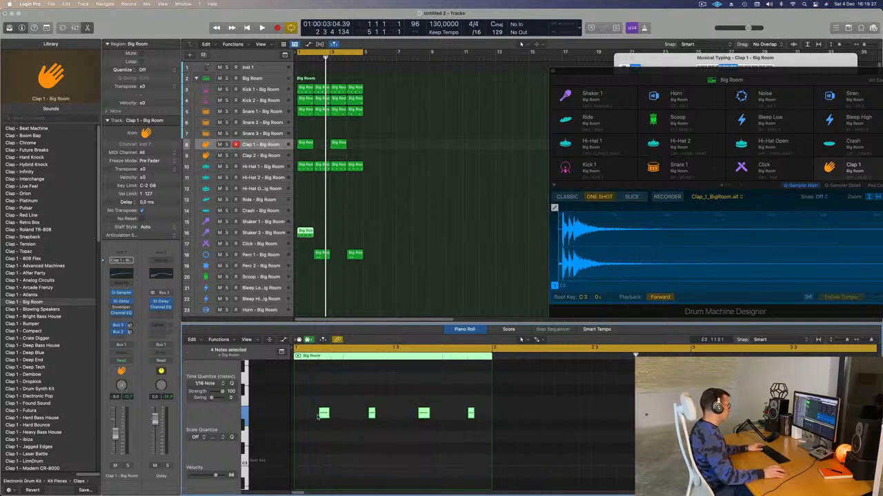
{"action": "mouse_move", "coordinate": [321, 415]}
{"action": "left_mouse_down"}
{"action": "mouse_move", "coordinate": [303, 417]}
{"action": "mouse_move", "coordinate": [311, 422]}
{"action": "left_mouse_up"}
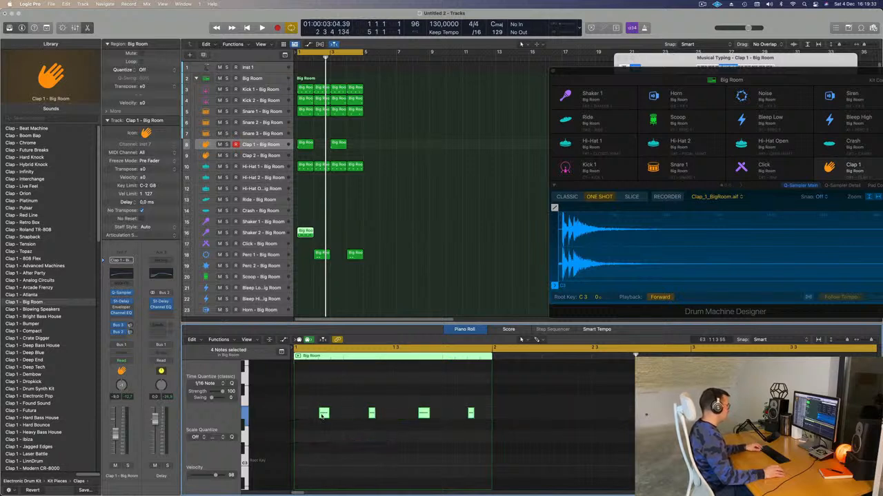
{"action": "mouse_move", "coordinate": [324, 416]}
{"action": "left_mouse_down"}
{"action": "mouse_move", "coordinate": [299, 416]}
{"action": "mouse_move", "coordinate": [338, 418]}
{"action": "left_mouse_up"}
{"action": "key", "text": "space"}
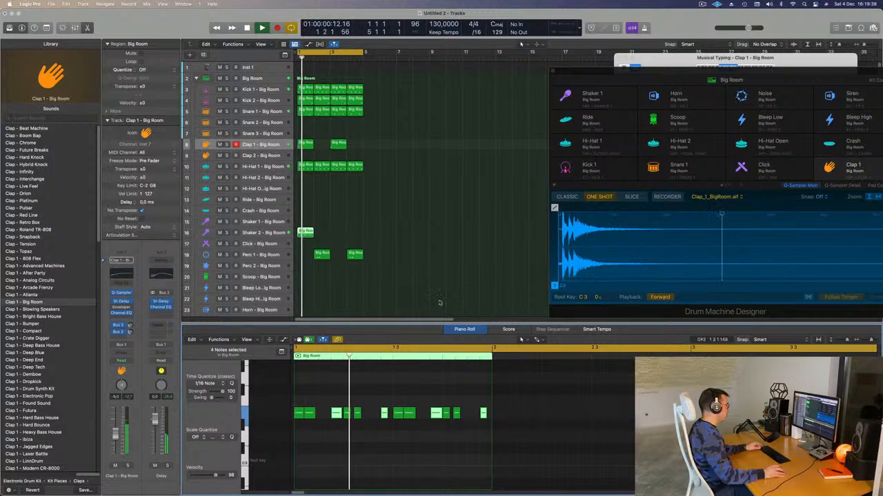
- Select the Shaker 2 track and repeat its one-bar region three times to fill the four-bar cycle
{"action": "key", "text": "Down"}
{"action": "key", "text": "Down"}
{"action": "key", "text": "Down"}
{"action": "key", "text": "Down"}
{"action": "key", "text": "Down"}
{"action": "key", "text": "Down"}
{"action": "key", "text": "Down"}
{"action": "key", "text": "Down"}
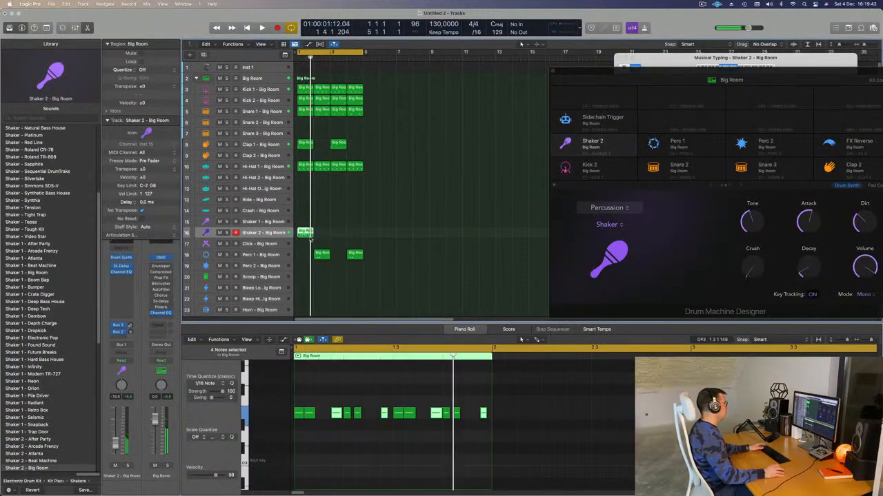
{"action": "key", "text": "super+r"}
{"action": "key", "text": "super+r"}
{"action": "key", "text": "super+r"}
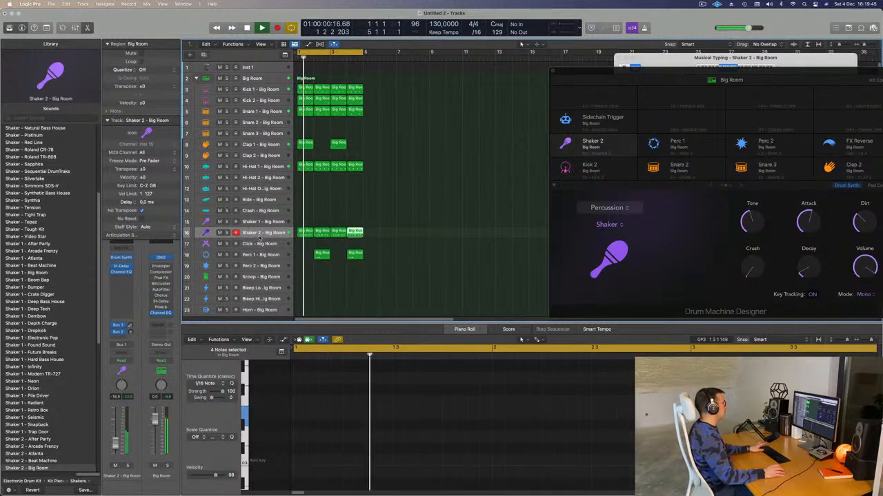
- Open the Shaker 2 Stereo Delay and set the left delay time to 8 ms and the right to 14 ms
{"action": "key", "text": "space"}
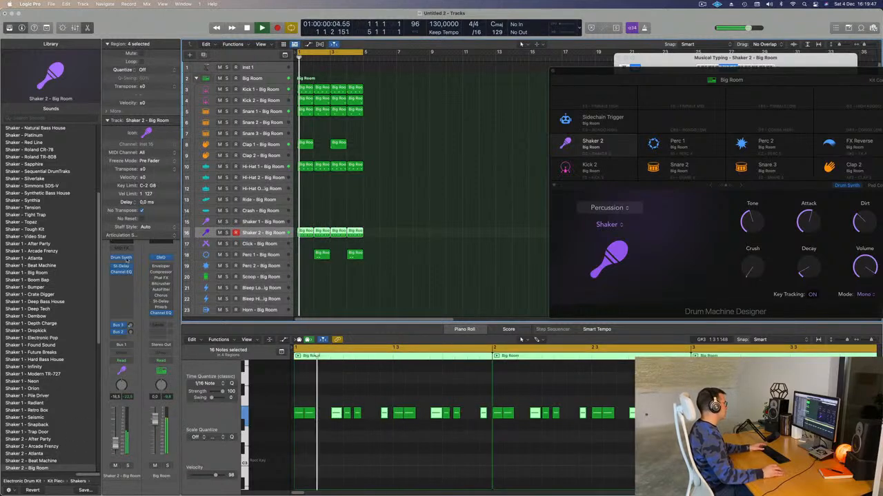
{"action": "left_click_drag", "start_coordinate": [121, 271], "coordinate": [120, 266]}
{"action": "left_click", "coordinate": [121, 266]}
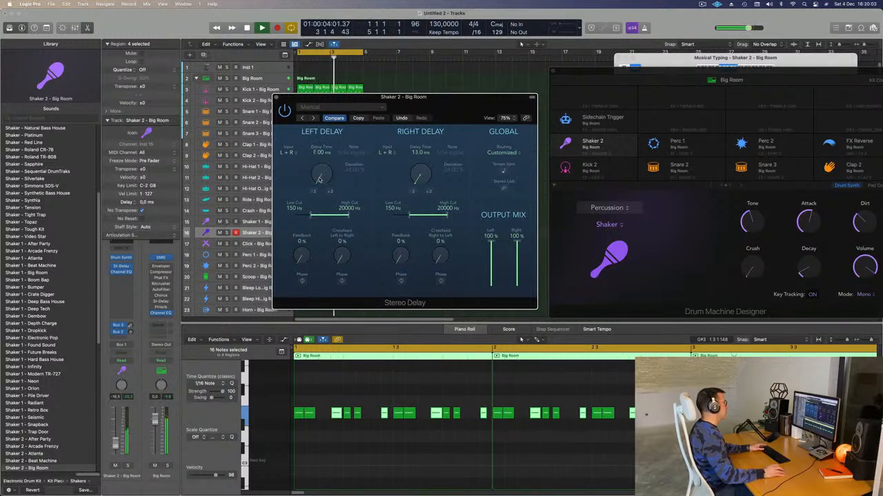
{"action": "left_click_drag", "start_coordinate": [319, 179], "coordinate": [319, 175]}
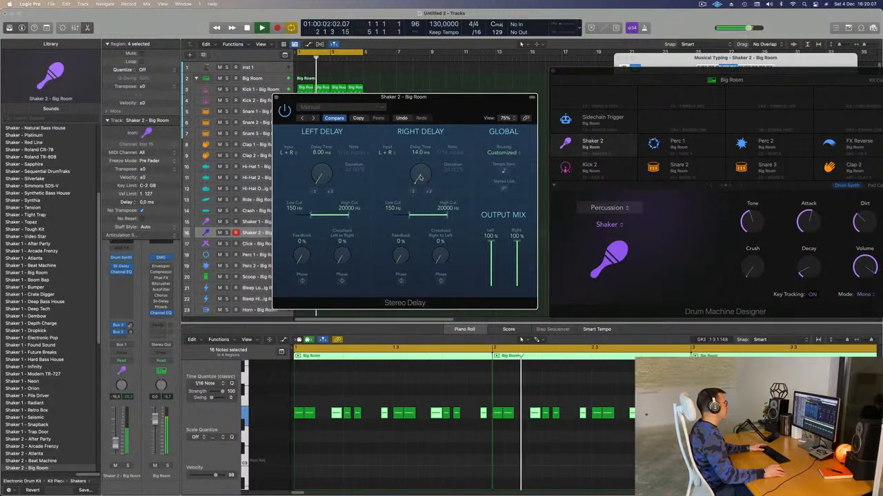
{"action": "left_click_drag", "start_coordinate": [453, 98], "coordinate": [439, 96]}
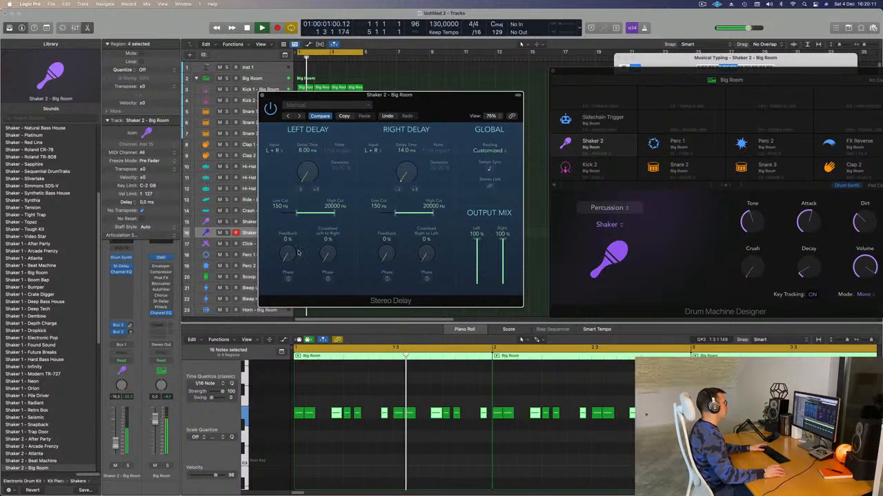
- Set the Shaker 2 Stereo Delay feedback to 51% left and 30% right, with crossfeed 15% left-to-right and 21% right-to-left
{"action": "left_click_drag", "start_coordinate": [291, 226], "coordinate": [292, 215]}
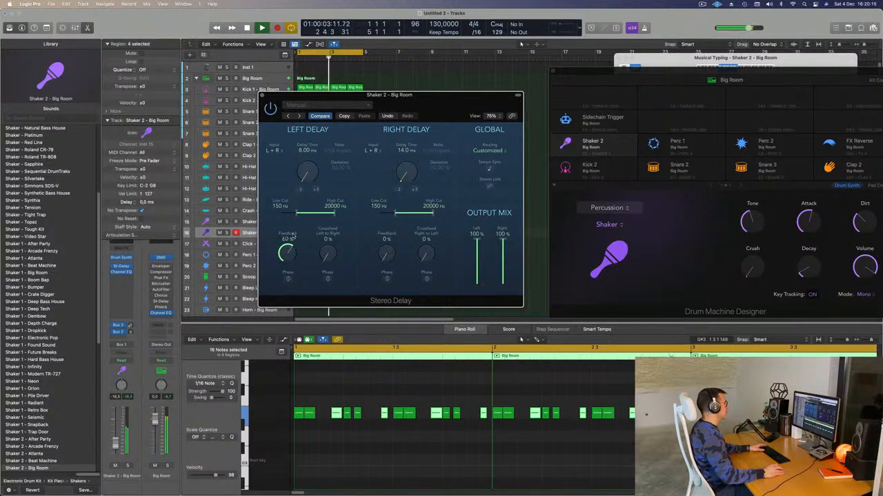
{"action": "left_click_drag", "start_coordinate": [392, 222], "coordinate": [395, 193]}
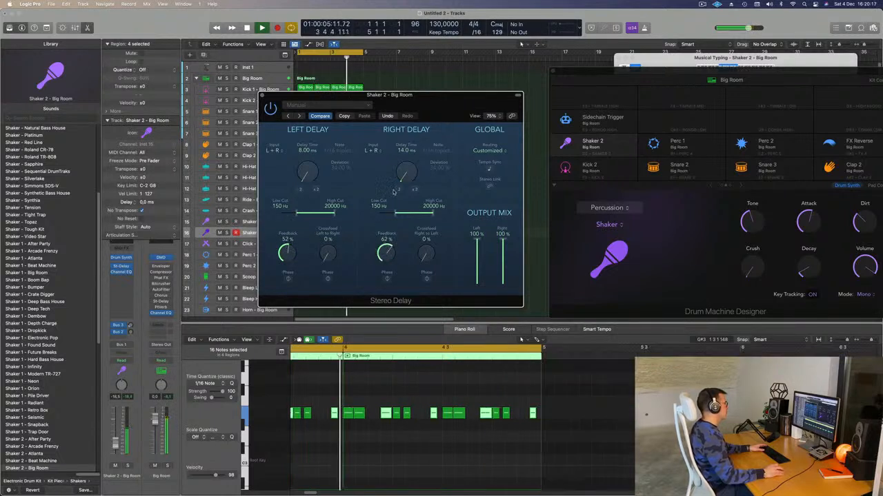
{"action": "left_click_drag", "start_coordinate": [388, 283], "coordinate": [388, 284]}
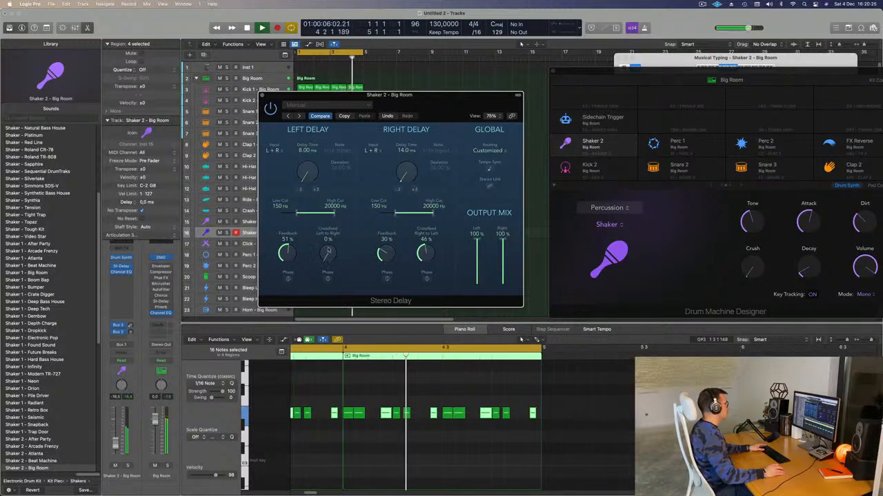
{"action": "left_click_drag", "start_coordinate": [336, 240], "coordinate": [336, 230]}
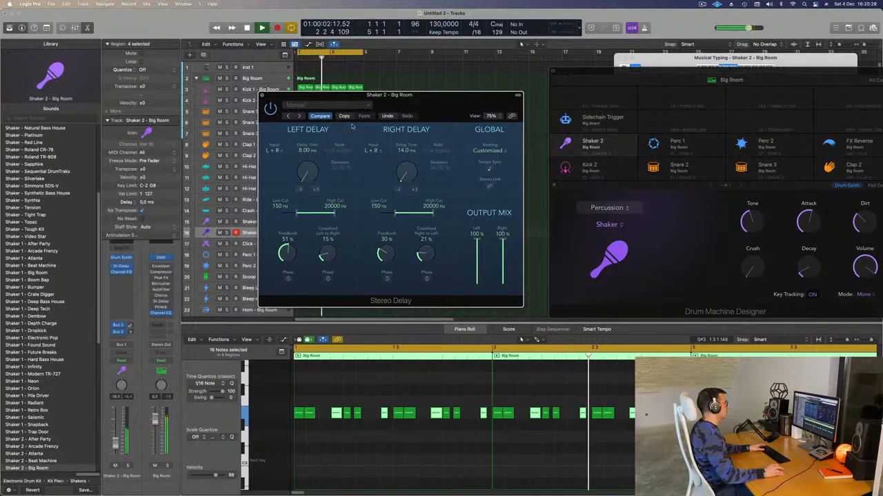
{"action": "key", "text": "super+w"}
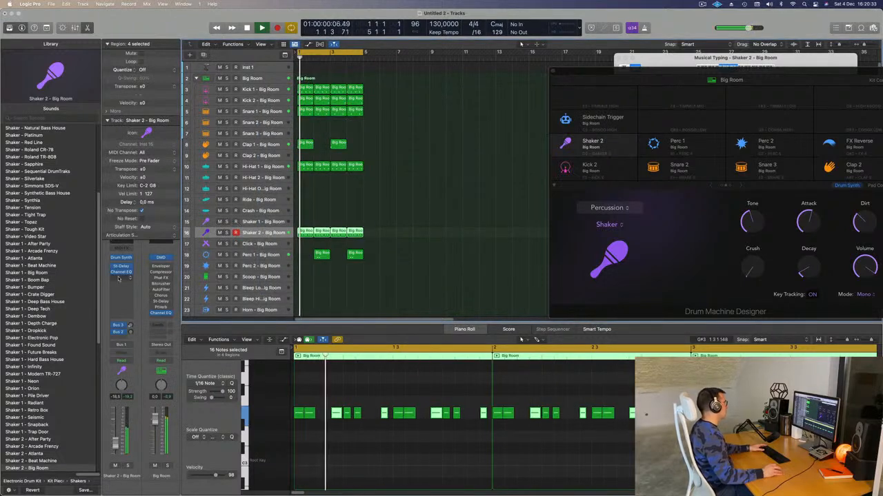
- Insert a Flanger on the Shaker 2 channel after the Channel EQ and load its High Spheres preset
{"action": "left_click", "coordinate": [121, 278]}
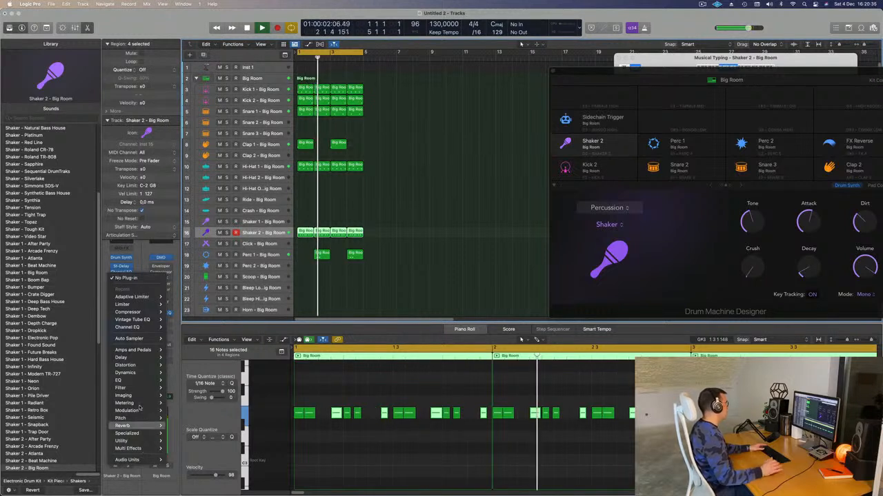
{"action": "mouse_move", "coordinate": [139, 405]}
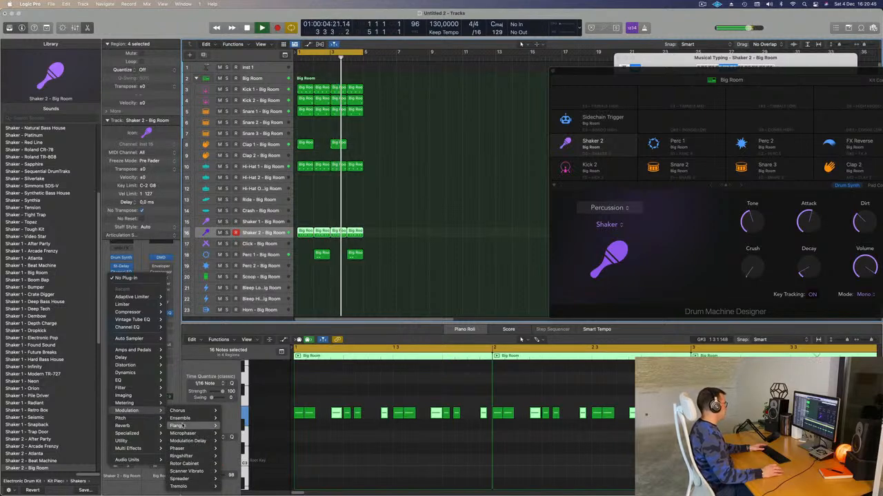
{"action": "mouse_move", "coordinate": [196, 426]}
{"action": "left_click", "coordinate": [229, 426]}
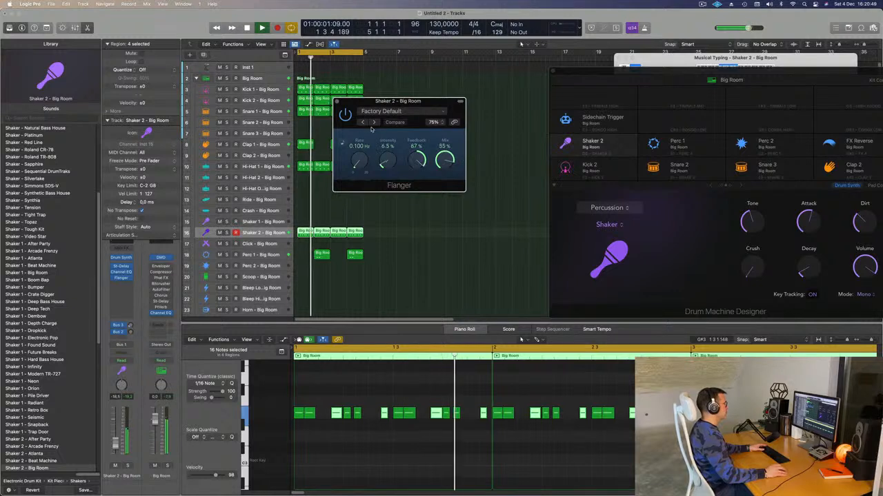
{"action": "left_click", "coordinate": [373, 122]}
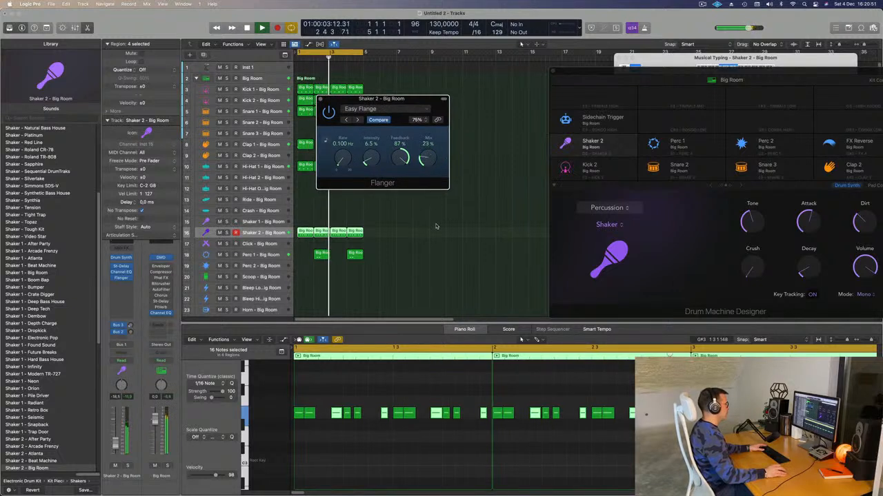
{"action": "left_click", "coordinate": [357, 120]}
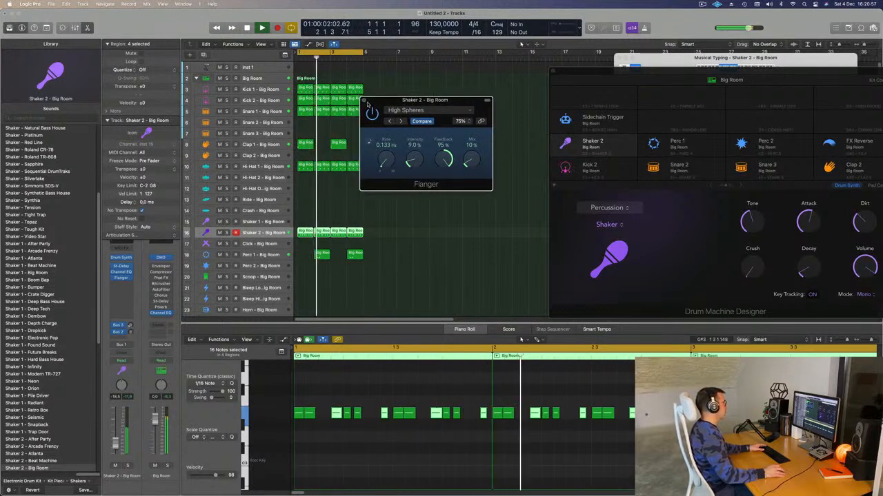
{"action": "left_click", "coordinate": [319, 99]}
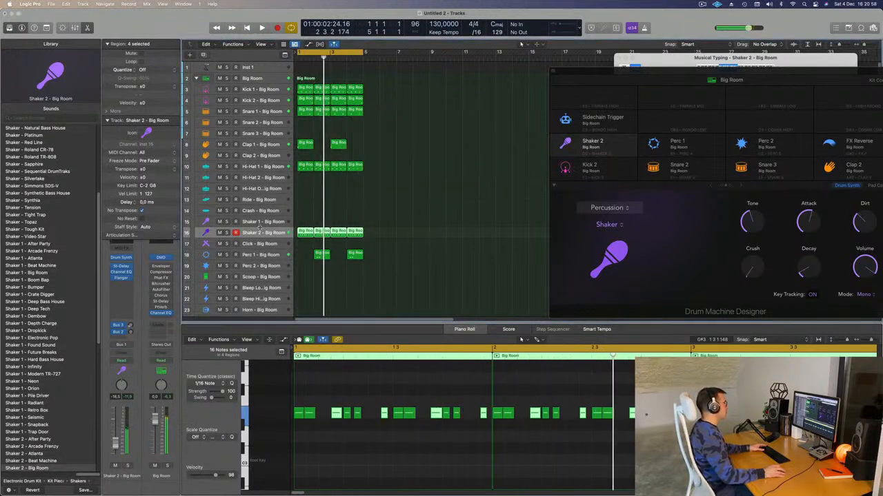
- Add a second stereo Stereo Delay to the Shaker 2 channel, placed before the Flanger
{"action": "left_click", "coordinate": [121, 284]}
{"action": "mouse_move", "coordinate": [136, 418]}
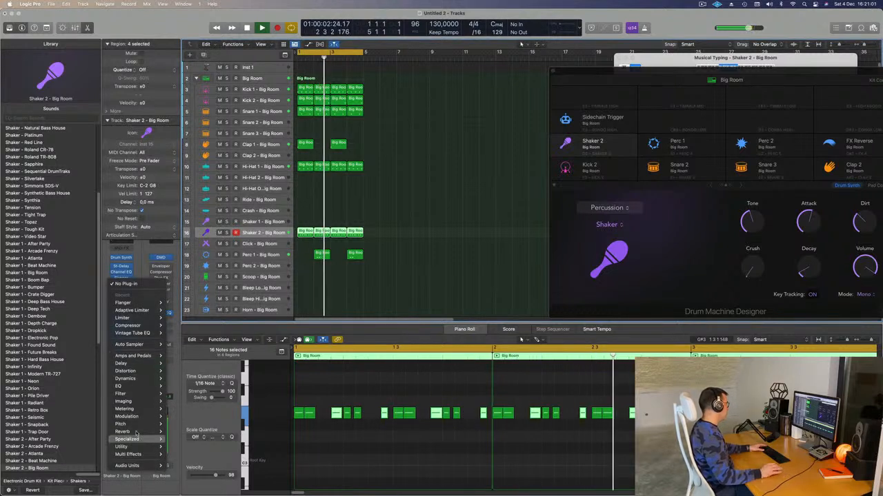
{"action": "mouse_move", "coordinate": [145, 368]}
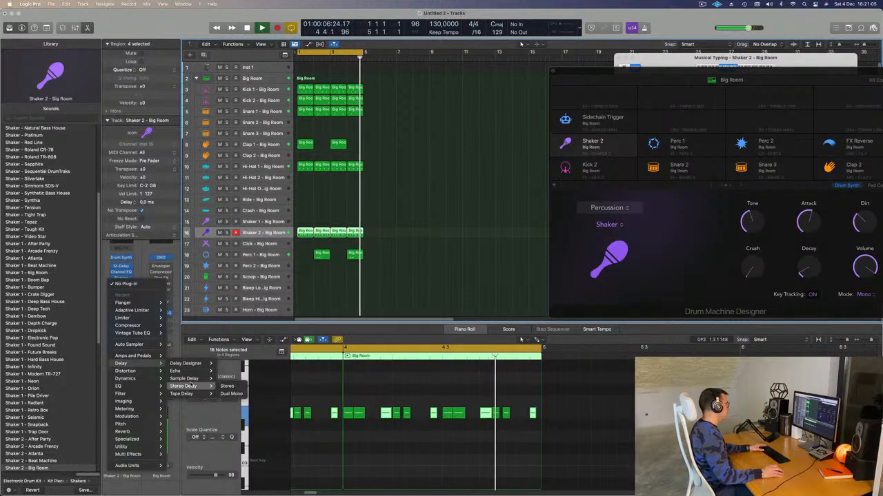
{"action": "mouse_move", "coordinate": [193, 386]}
{"action": "left_click", "coordinate": [227, 387]}
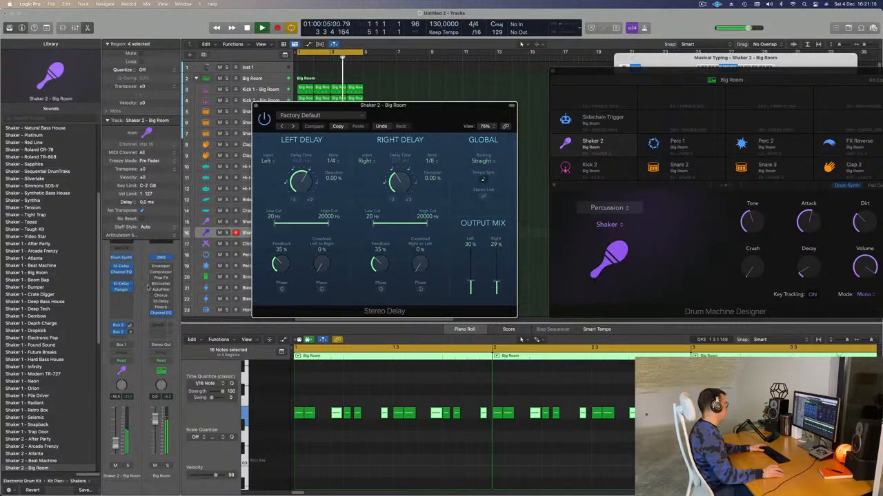
{"action": "left_click_drag", "start_coordinate": [433, 107], "coordinate": [423, 102]}
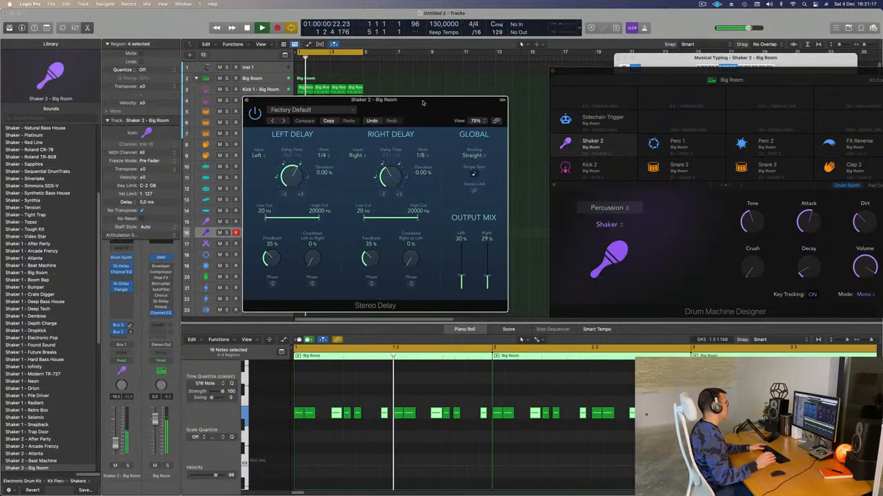
{"action": "left_click_drag", "start_coordinate": [423, 102], "coordinate": [439, 71]}
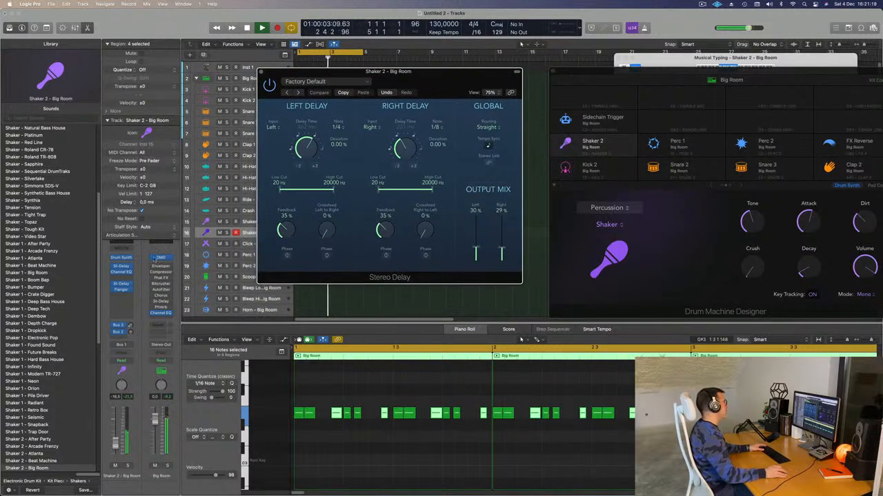
- Set the Shaker 2 Flanger's mix to 2% and close the Flanger and Stereo Delay windows
{"action": "left_click", "coordinate": [121, 290]}
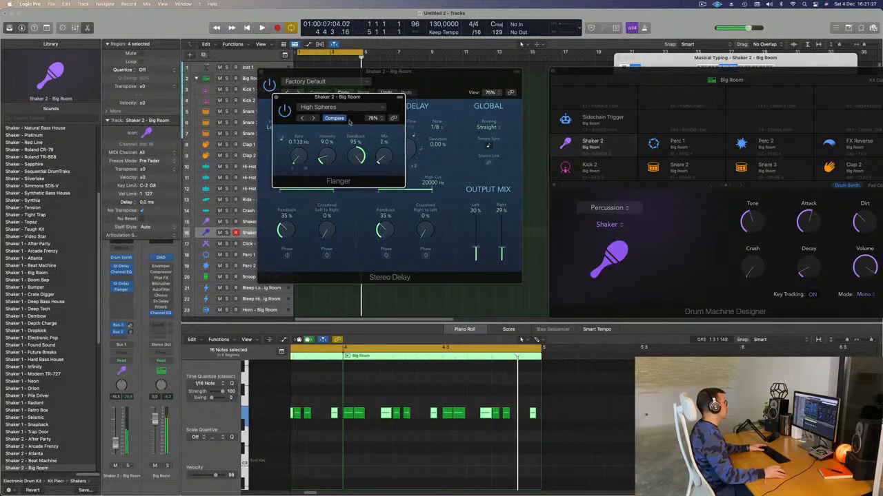
{"action": "left_click", "coordinate": [276, 97]}
{"action": "left_click", "coordinate": [261, 72]}
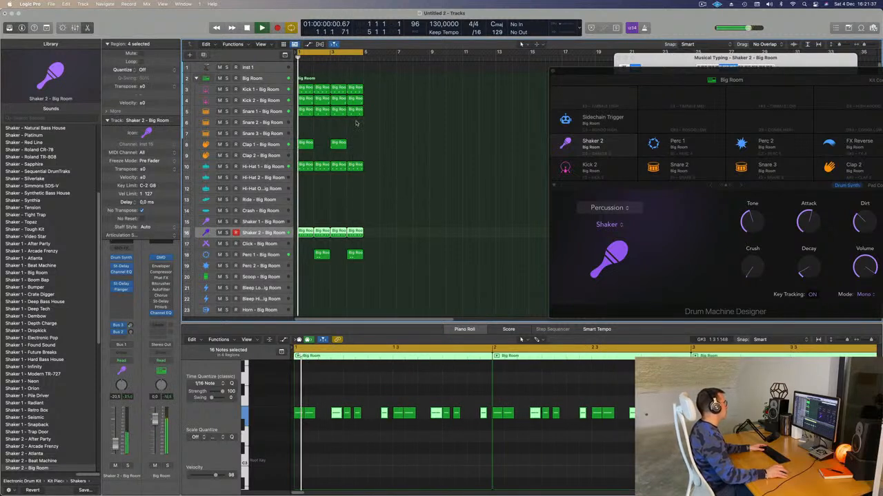
- Copy the first Kick 1 region down to bar 1 of the Ride track and audition it
{"action": "left_click", "coordinate": [307, 89]}
{"action": "left_click_drag", "start_coordinate": [306, 89], "coordinate": [301, 200]}
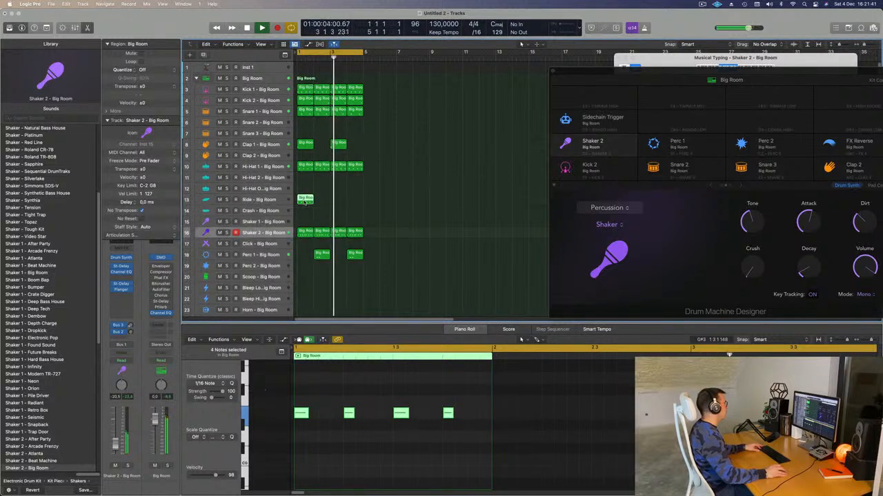
{"action": "key", "text": "space"}
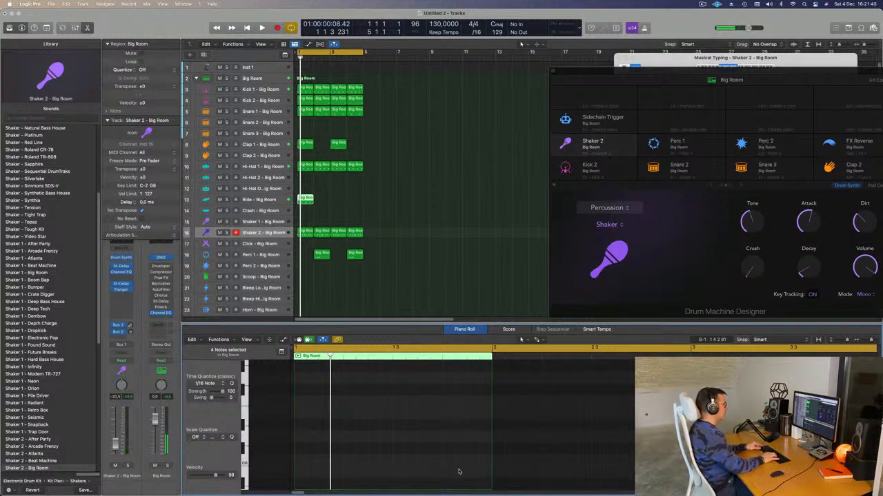
{"action": "key", "text": "space"}
{"action": "key", "text": "space"}
{"action": "key", "text": "space"}
- Repeat the one-bar Ride region three times to fill the four-bar cycle
{"action": "left_click_drag", "start_coordinate": [339, 198], "coordinate": [299, 206]}
{"action": "key", "text": "super+r"}
{"action": "key", "text": "super+r"}
{"action": "key", "text": "super+r"}
{"action": "scroll", "coordinate": [401, 198], "scroll_direction": "up", "scroll_amount": 1}
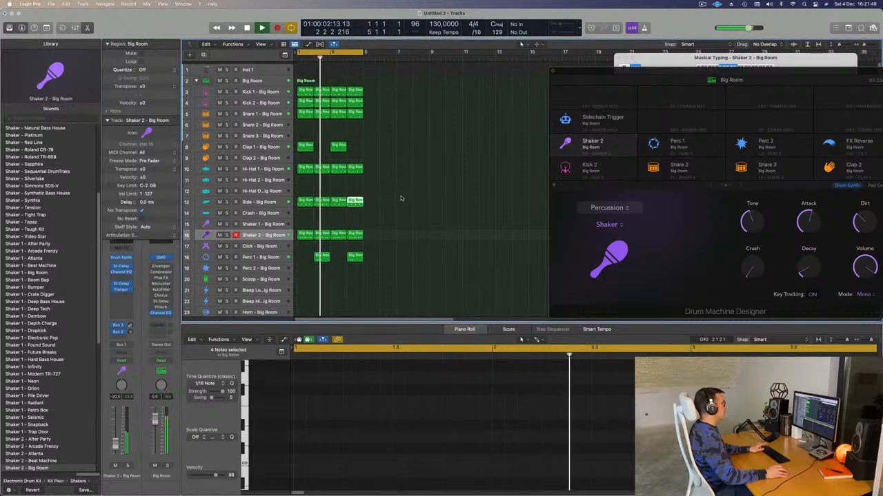
- Duplicate the Inst 1 instrument track and enlarge the height of the Inst 1 track
{"action": "left_click", "coordinate": [267, 66]}
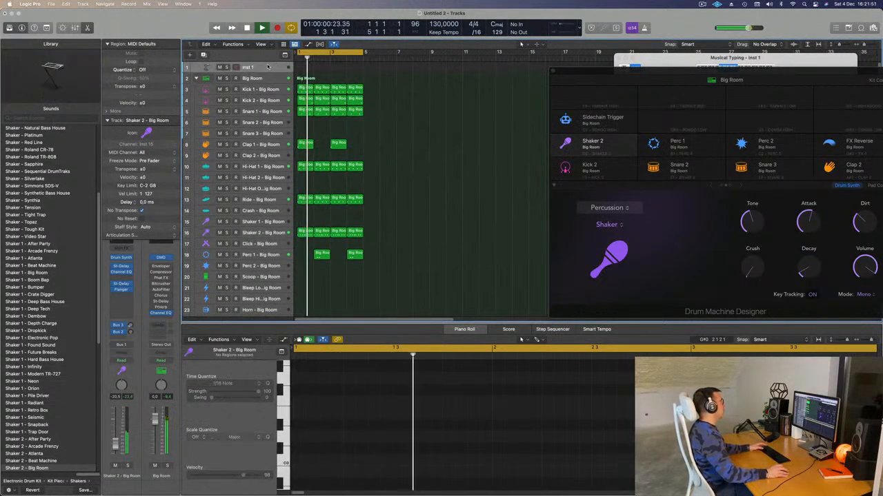
{"action": "key", "text": "alt+super+n"}
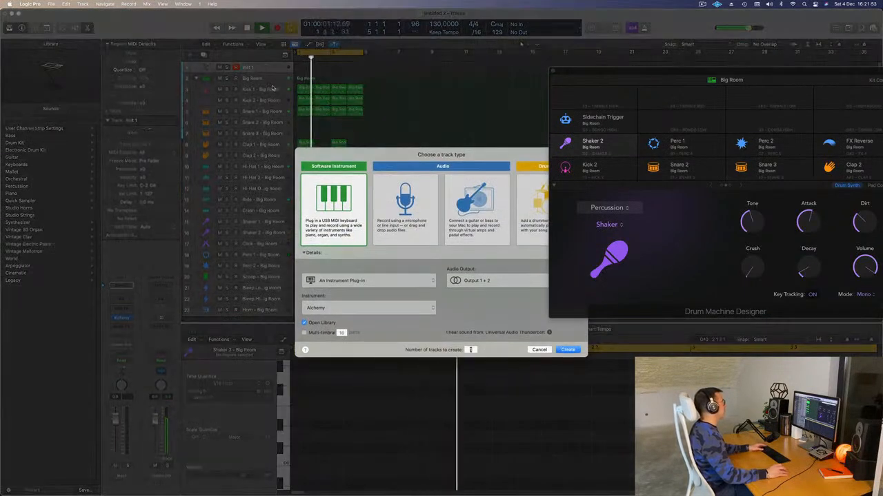
{"action": "left_click", "coordinate": [538, 350]}
{"action": "key", "text": "super+k"}
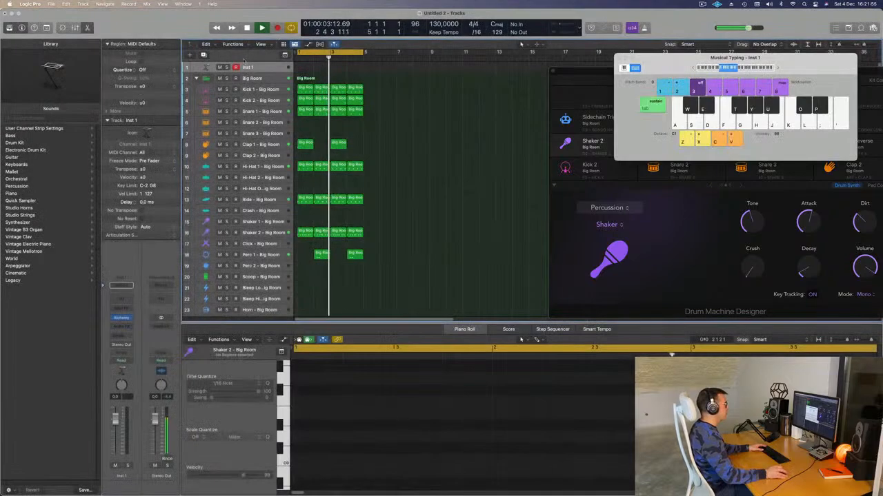
{"action": "left_click", "coordinate": [203, 54]}
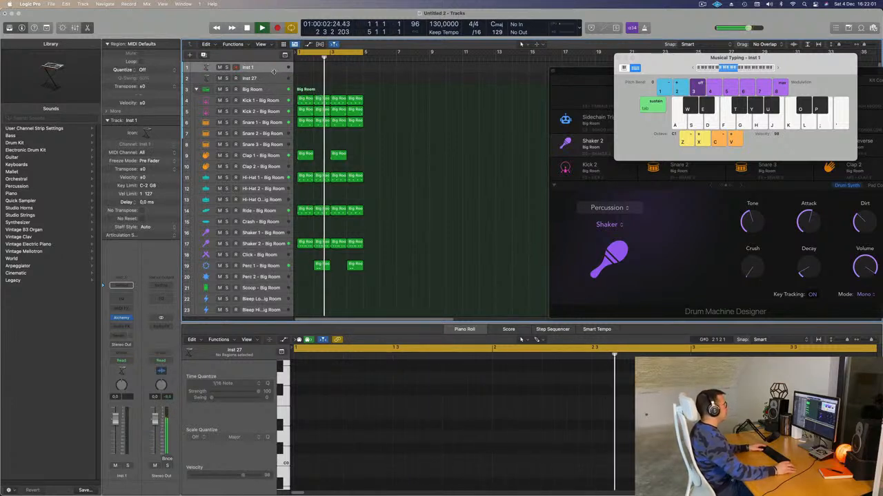
{"action": "left_click_drag", "start_coordinate": [274, 71], "coordinate": [274, 130]}
{"action": "left_click_drag", "start_coordinate": [678, 65], "coordinate": [617, 222]}
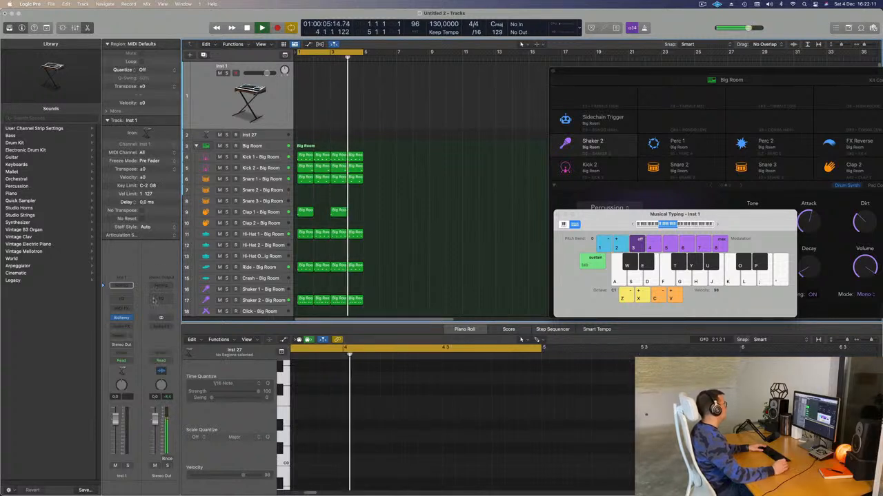
- Replace the Alchemy instrument on Inst 1 with LennarDigital's Sylenth1 from the AU Instruments
{"action": "left_click", "coordinate": [129, 318]}
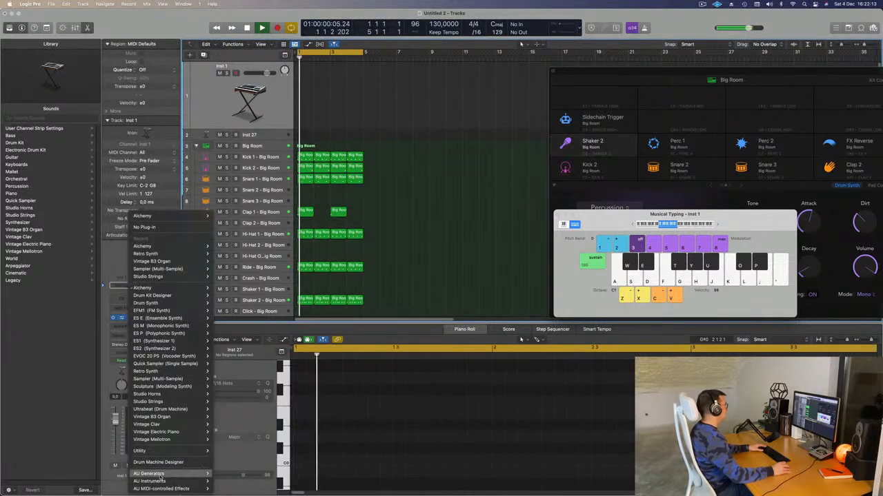
{"action": "mouse_move", "coordinate": [166, 482]}
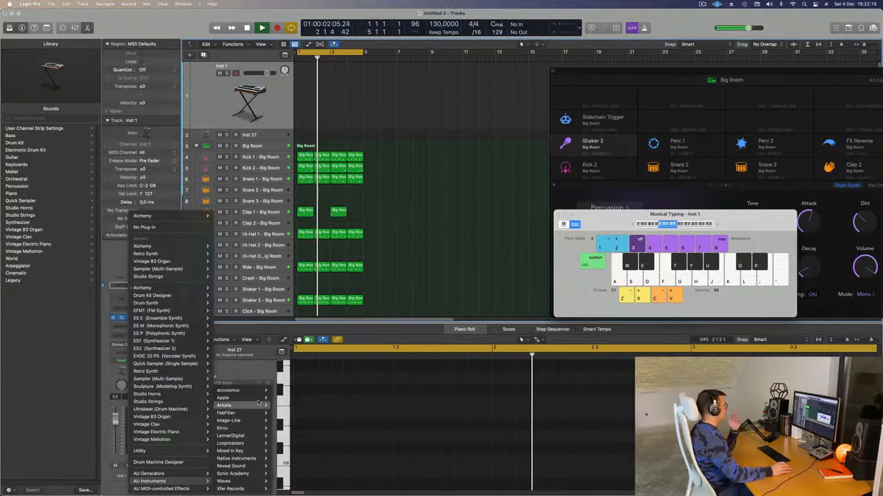
{"action": "mouse_move", "coordinate": [257, 421]}
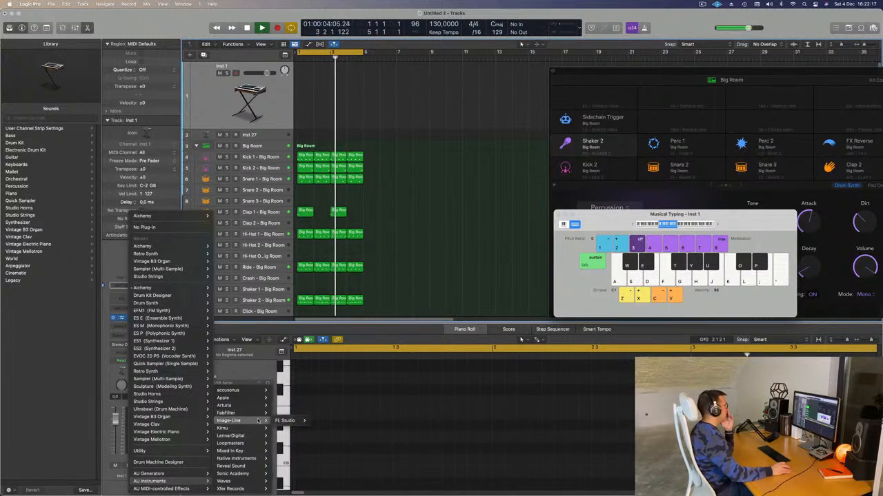
{"action": "mouse_move", "coordinate": [267, 398]}
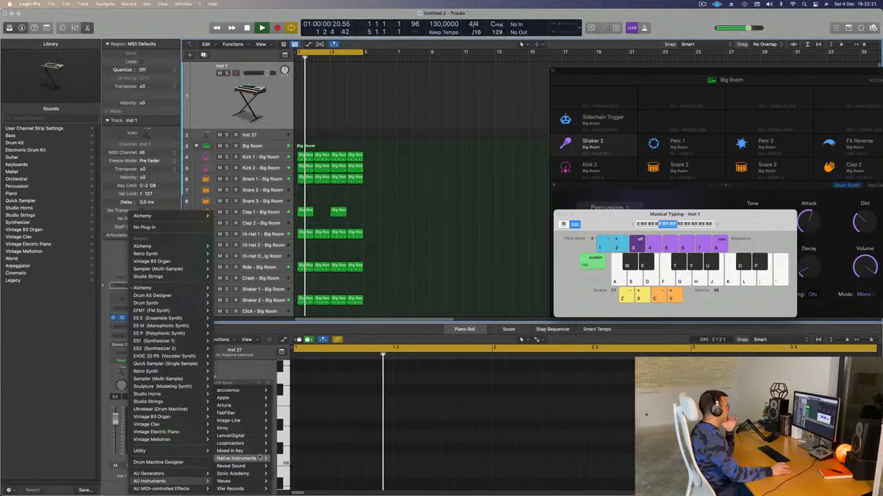
{"action": "mouse_move", "coordinate": [261, 481]}
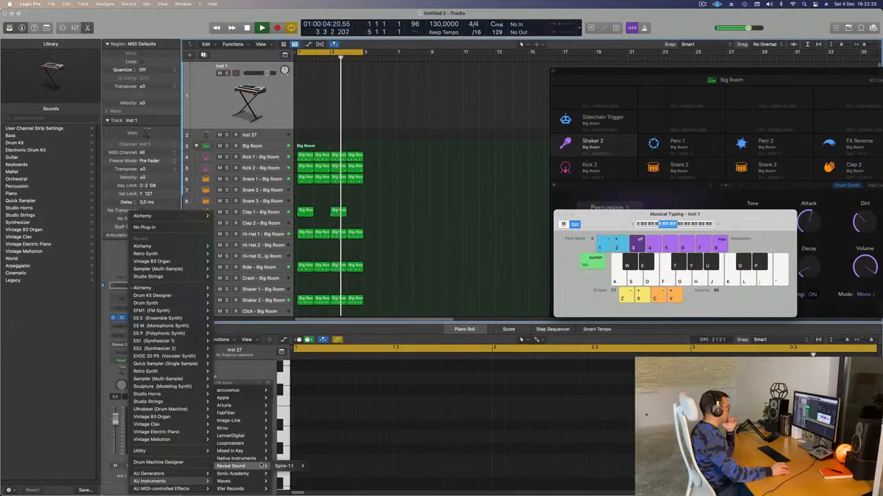
{"action": "mouse_move", "coordinate": [254, 437]}
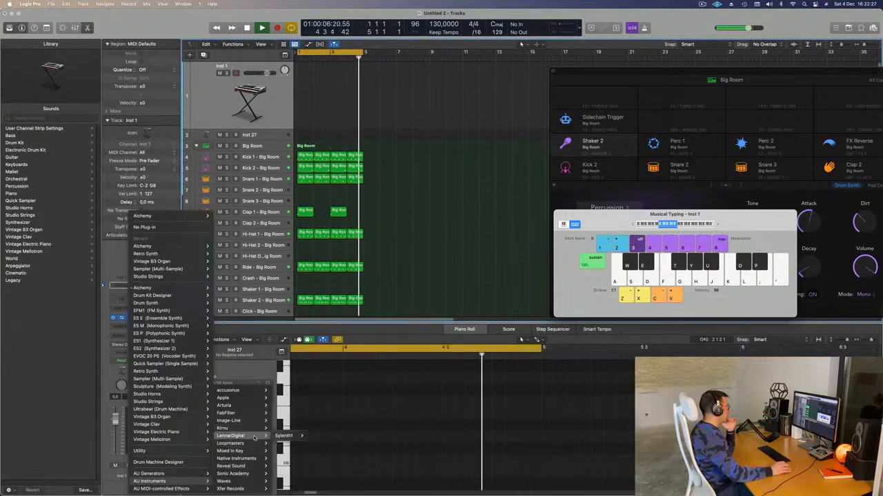
{"action": "mouse_move", "coordinate": [285, 436]}
{"action": "left_click", "coordinate": [316, 437]}
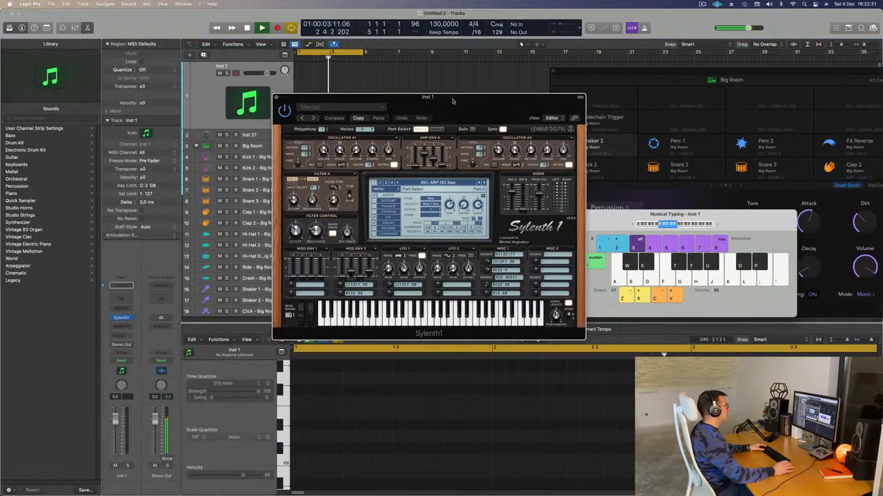
- Decline the Sylenth1 update and load the Sylenth1 Definitive Collection bank from the factory banks
{"action": "left_click_drag", "start_coordinate": [453, 102], "coordinate": [427, 112]}
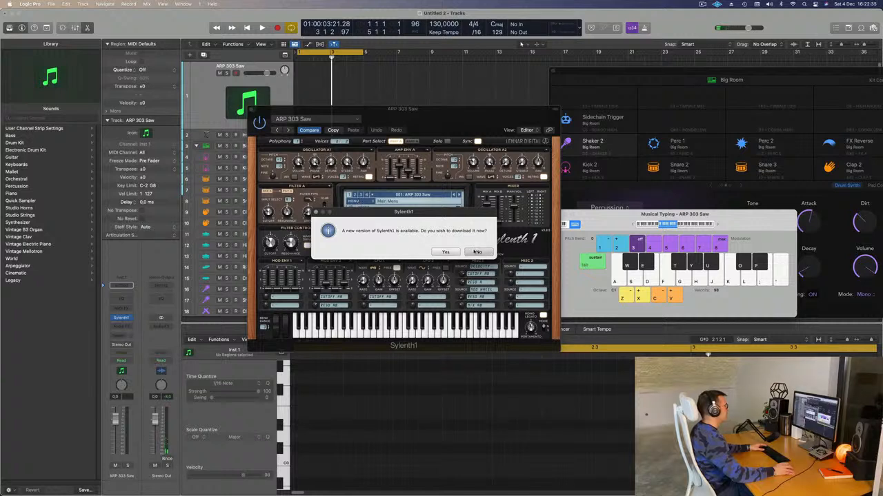
{"action": "left_click", "coordinate": [476, 252]}
{"action": "left_click", "coordinate": [359, 200]}
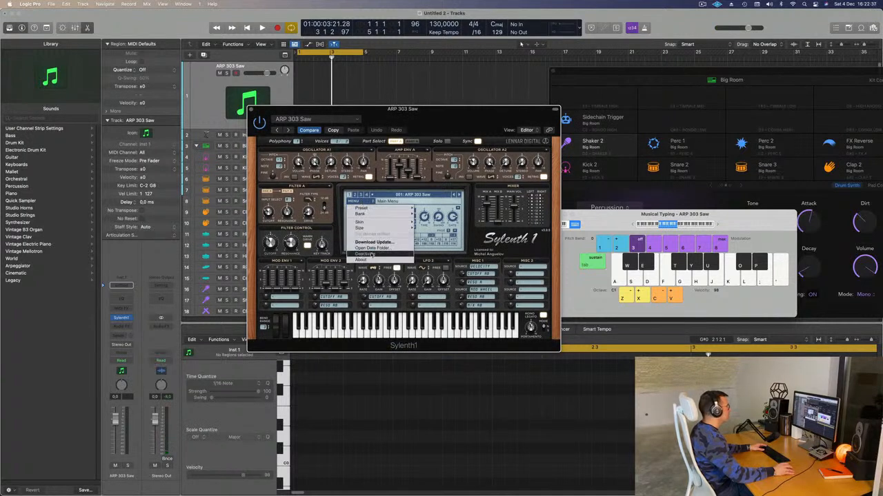
{"action": "mouse_move", "coordinate": [386, 229]}
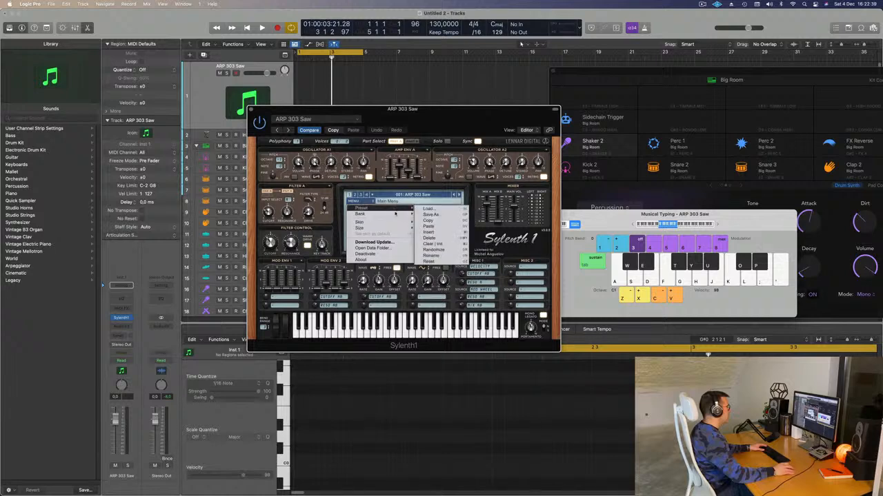
{"action": "mouse_move", "coordinate": [400, 214]}
{"action": "mouse_move", "coordinate": [452, 218]}
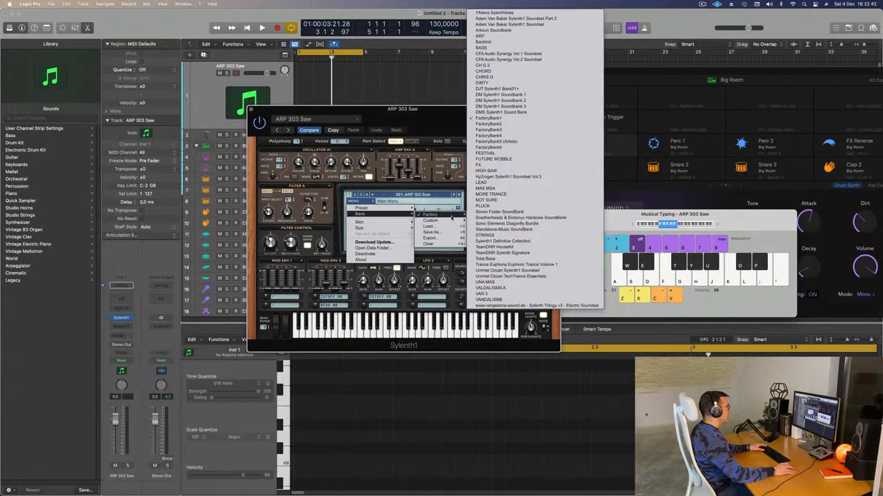
{"action": "left_click", "coordinate": [520, 241]}
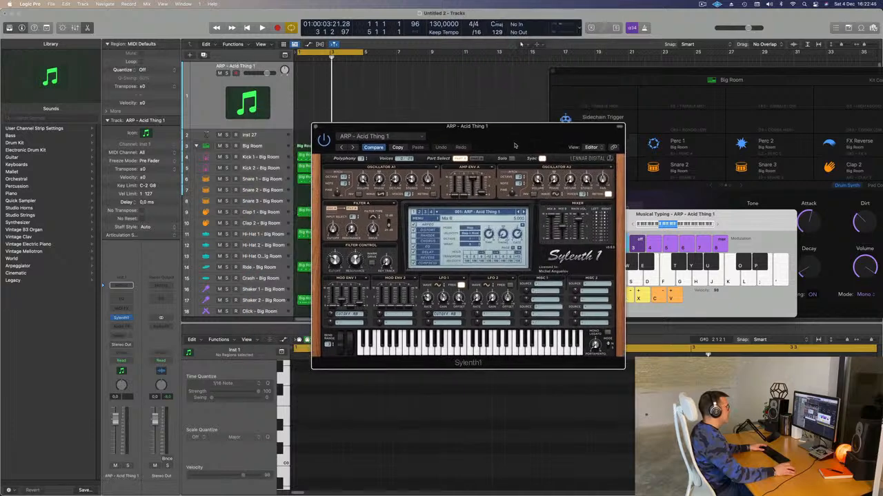
- Load the preset 027: BASS - Acid Bass in Sylenth1
{"action": "left_click", "coordinate": [490, 215]}
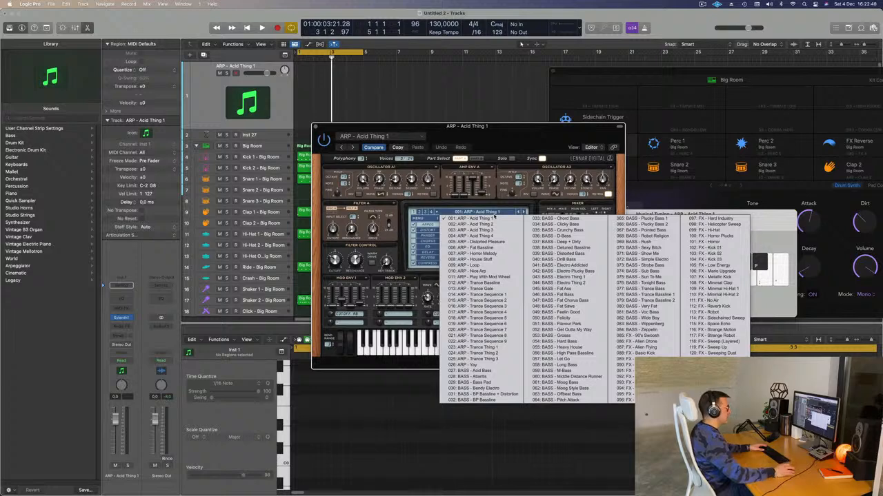
{"action": "left_click", "coordinate": [484, 374]}
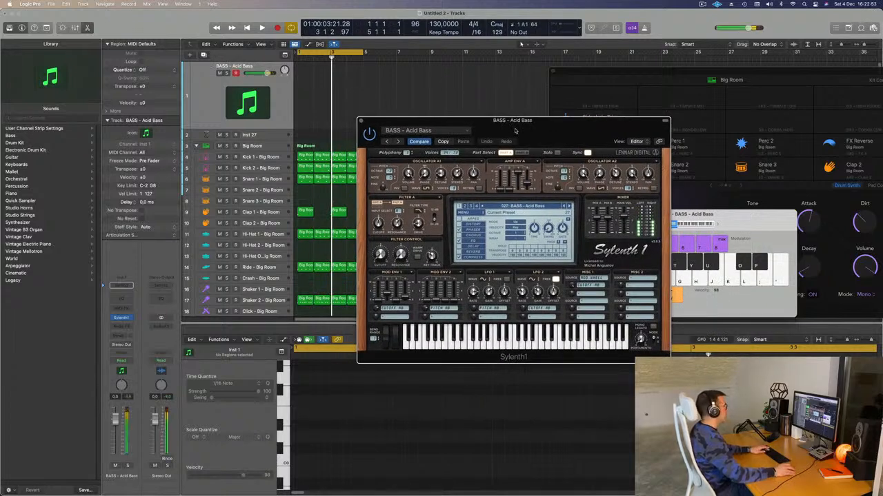
- Play the drum loop and audition the Acid Bass preset over it with repeated D-key notes in Musical Typing
{"action": "key", "text": "space"}
{"action": "left_click_drag", "start_coordinate": [515, 131], "coordinate": [572, 109]}
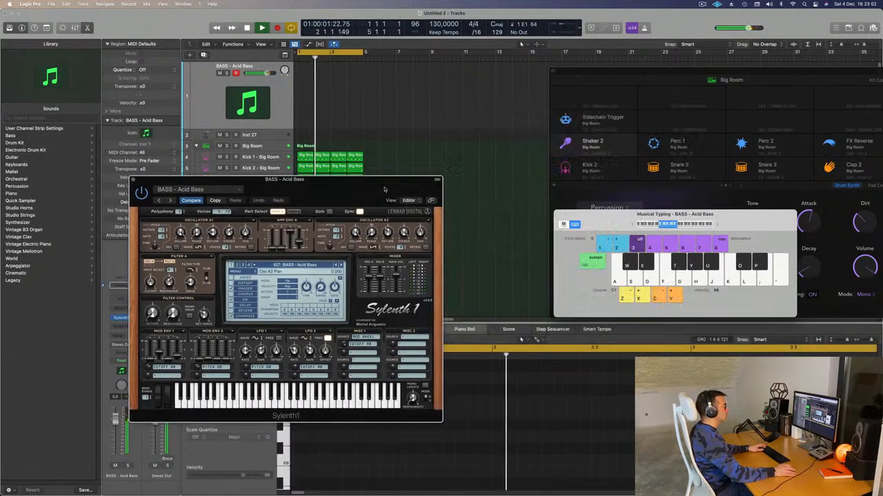
{"action": "left_click_drag", "start_coordinate": [384, 189], "coordinate": [393, 189]}
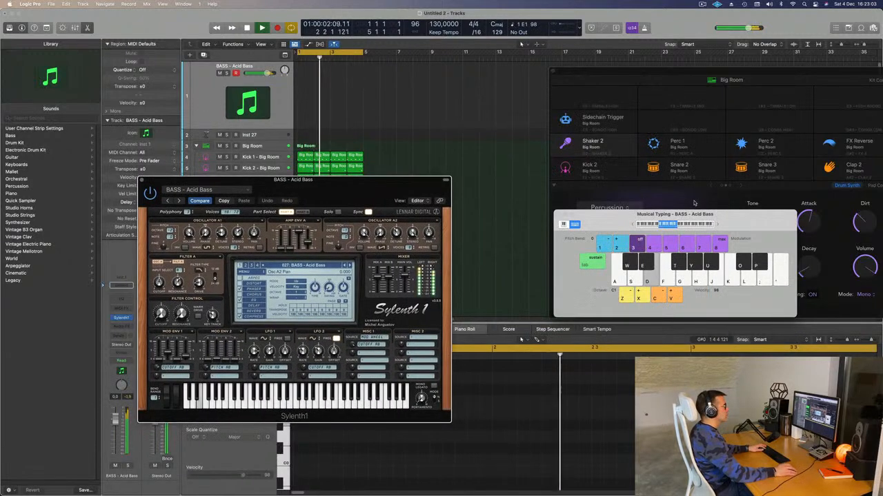
{"action": "left_click_drag", "start_coordinate": [737, 226], "coordinate": [791, 164]}
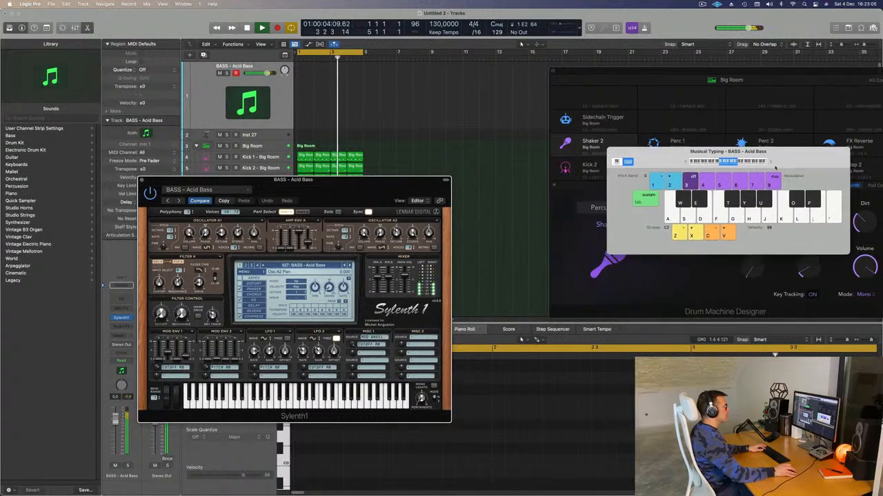
{"action": "left_click_drag", "start_coordinate": [322, 193], "coordinate": [454, 201]}
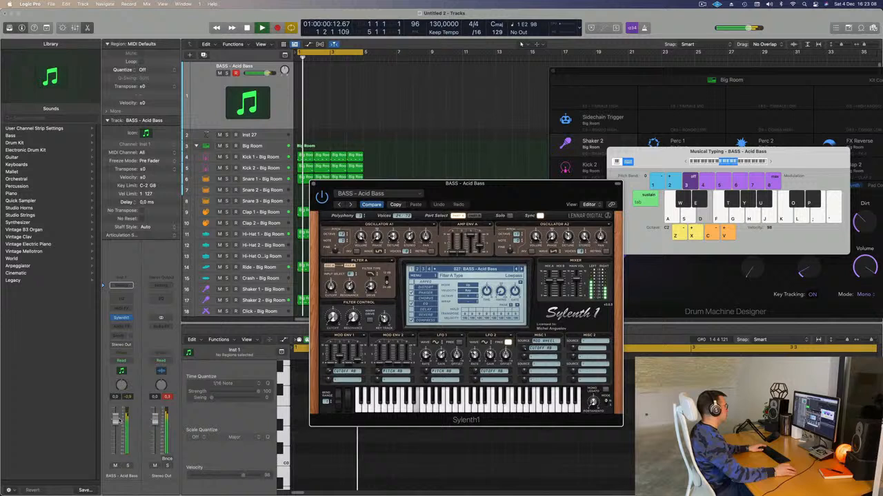
{"action": "key", "text": "d"}
{"action": "key", "text": "d"}
{"action": "key", "text": "d"}
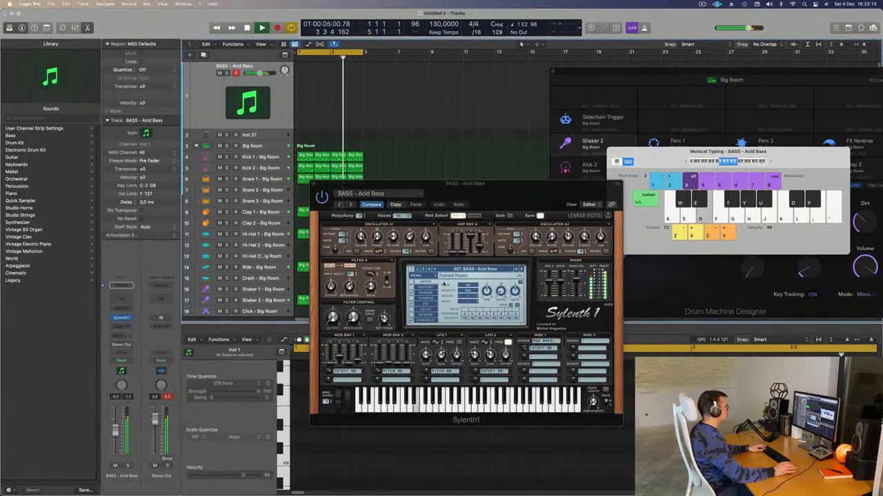
- Try the Acid Bass preset with Sylenth1's arpeggiator switched on while the drum loop plays
{"action": "left_click", "coordinate": [412, 283]}
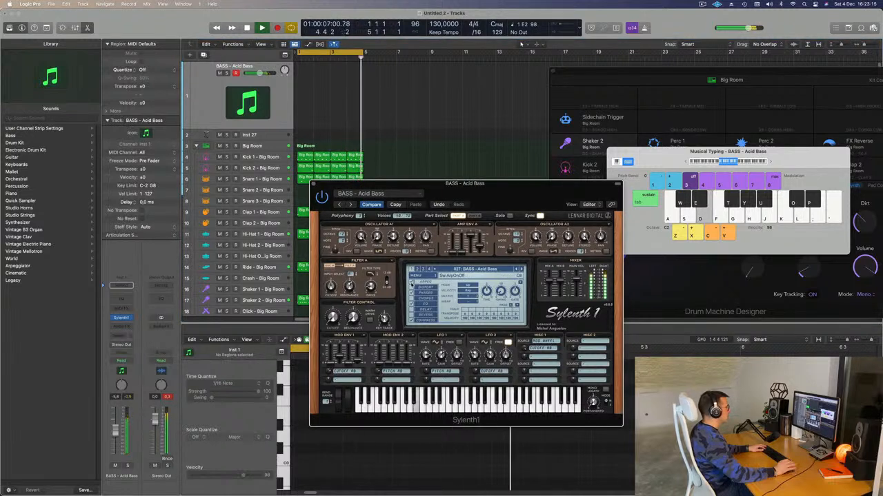
{"action": "key", "text": "e"}
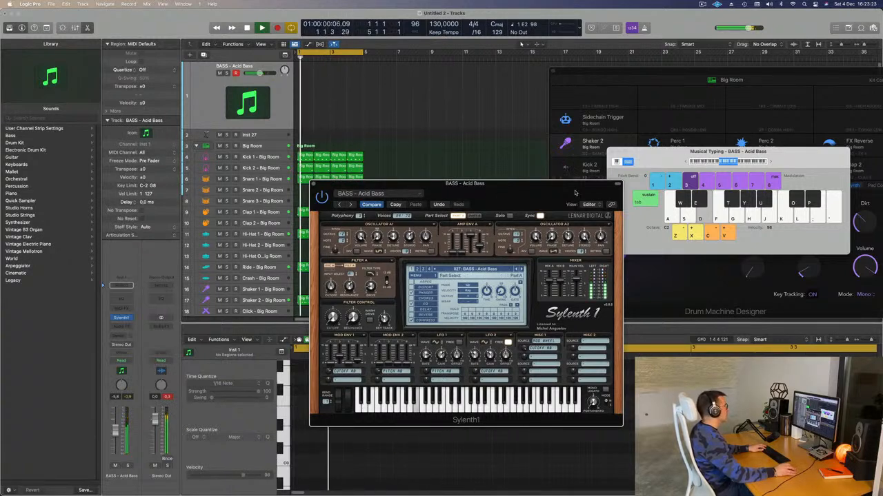
{"action": "left_click_drag", "start_coordinate": [533, 193], "coordinate": [619, 135]}
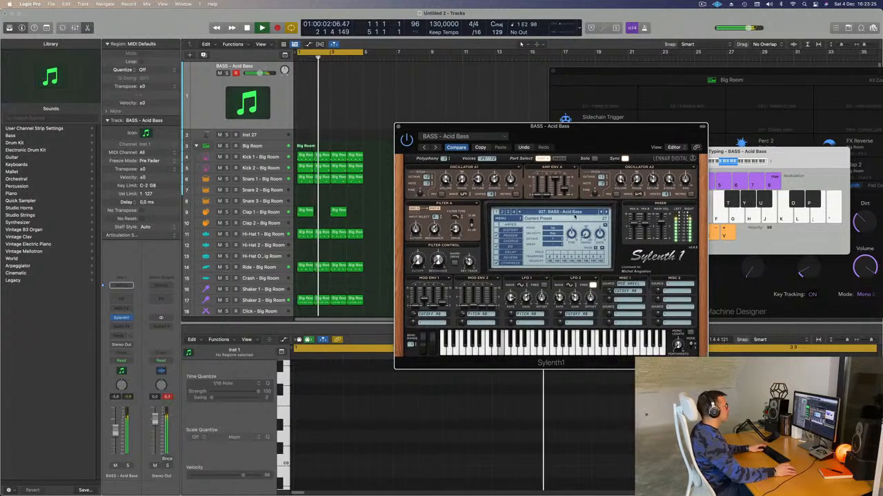
- Step forward through the Sylenth1 bass presets over the drum loop and settle on 038: BASS - Detuned Bassline
{"action": "left_click", "coordinate": [604, 212]}
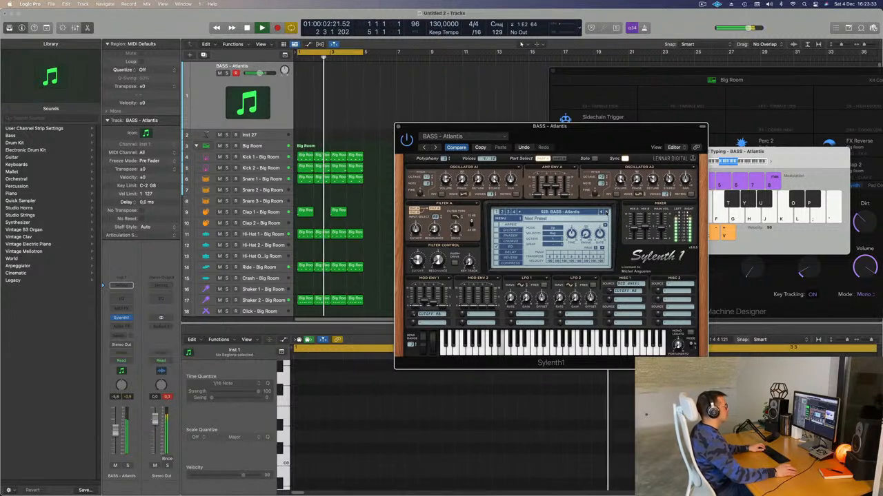
{"action": "left_click", "coordinate": [605, 212]}
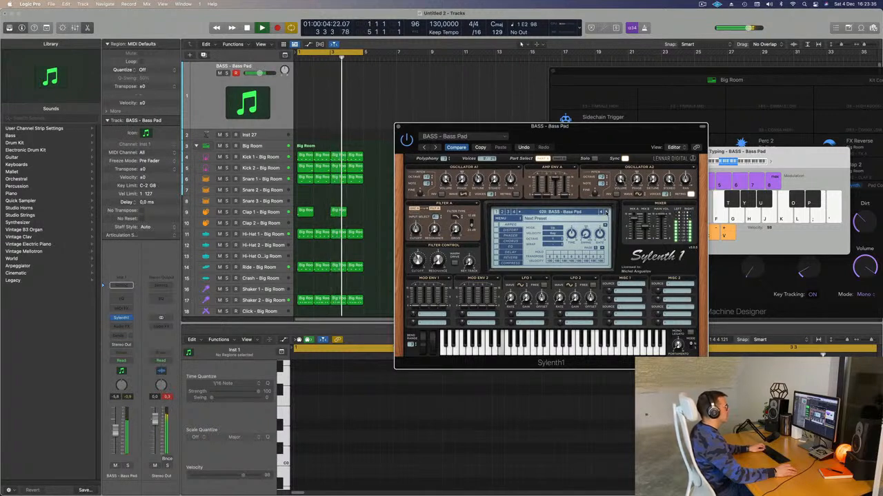
{"action": "left_click", "coordinate": [606, 212]}
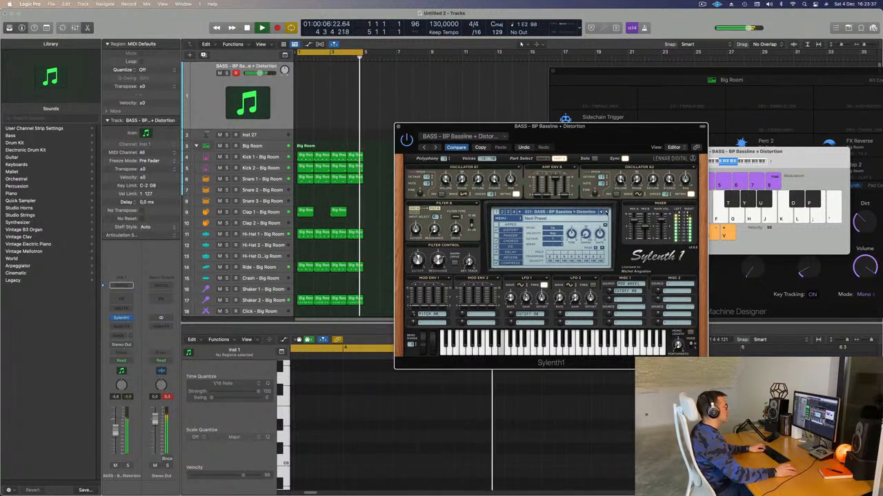
{"action": "left_click", "coordinate": [605, 212]}
{"action": "left_click", "coordinate": [605, 213]}
{"action": "left_click", "coordinate": [606, 213]}
{"action": "left_click", "coordinate": [605, 213]}
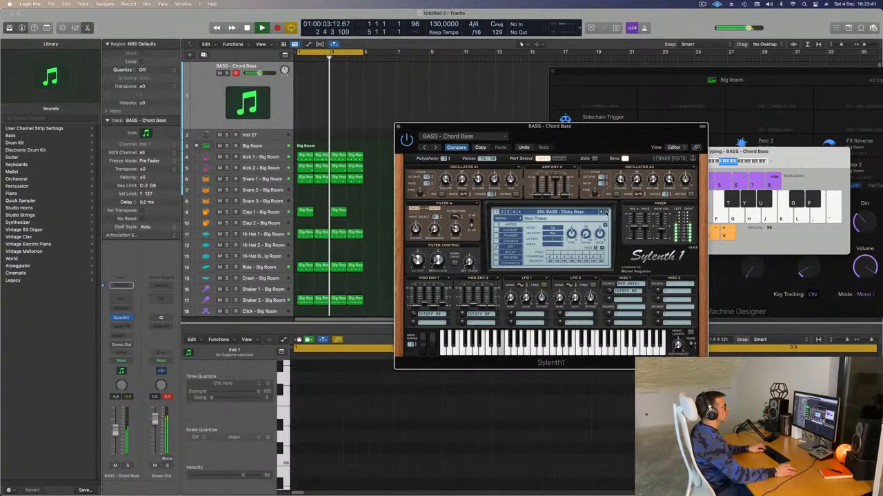
{"action": "left_click", "coordinate": [605, 213]}
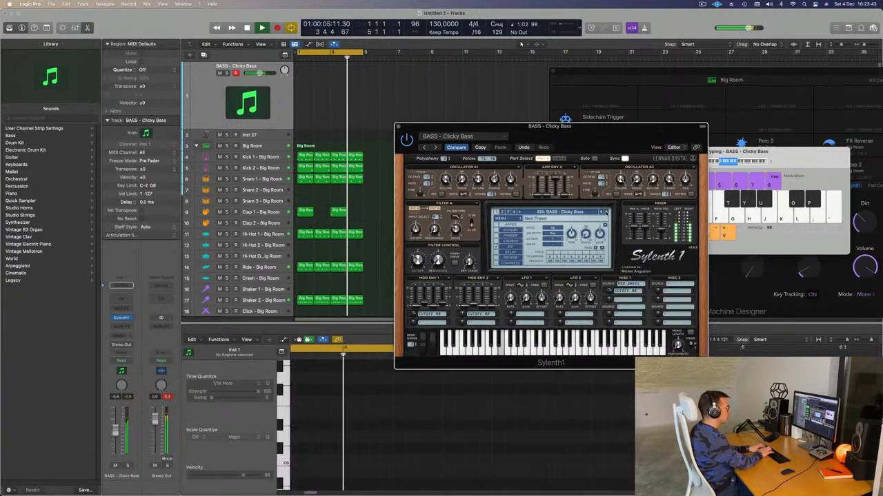
{"action": "left_click", "coordinate": [606, 212]}
{"action": "left_click", "coordinate": [605, 212]}
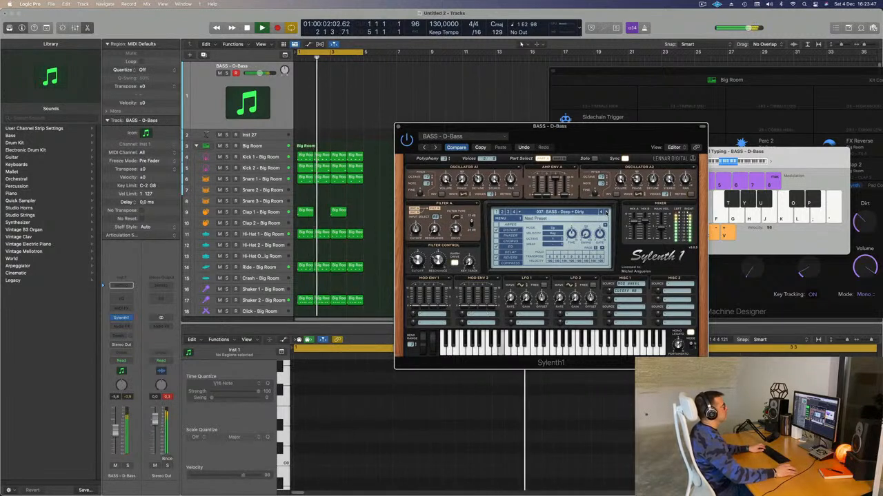
{"action": "left_click", "coordinate": [606, 212]}
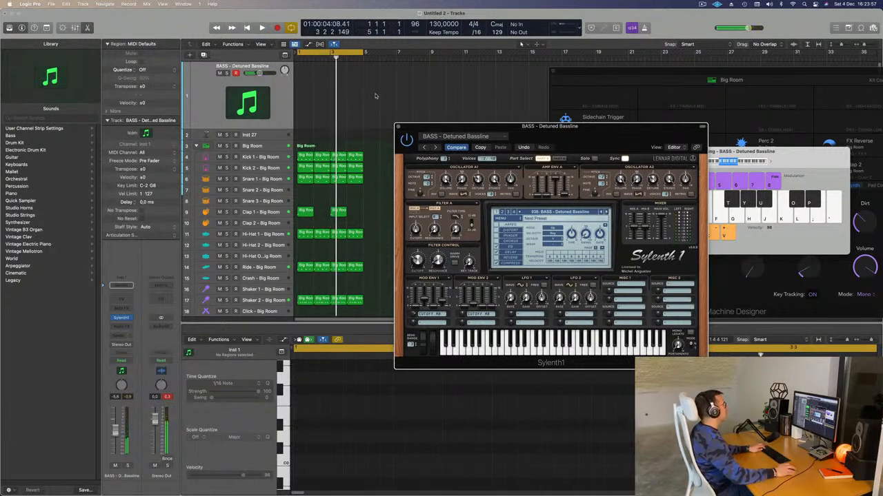
- Select all four-bar drum regions and repeat them until the beat reaches bar 17
{"action": "key", "text": "super+a"}
{"action": "key", "text": "super+r"}
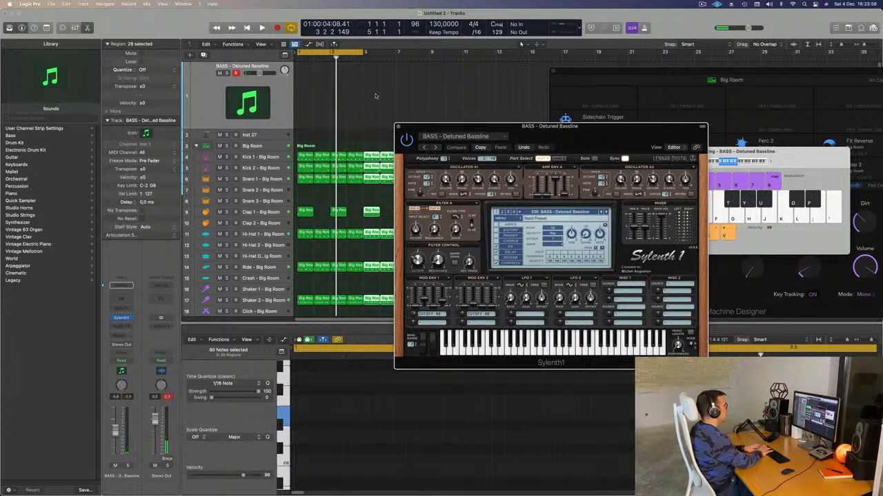
- Move the plug-in windows clear of the arrangement and extend the cycle range to 16 bars, ending at bar 17
{"action": "left_click_drag", "start_coordinate": [477, 123], "coordinate": [327, 226]}
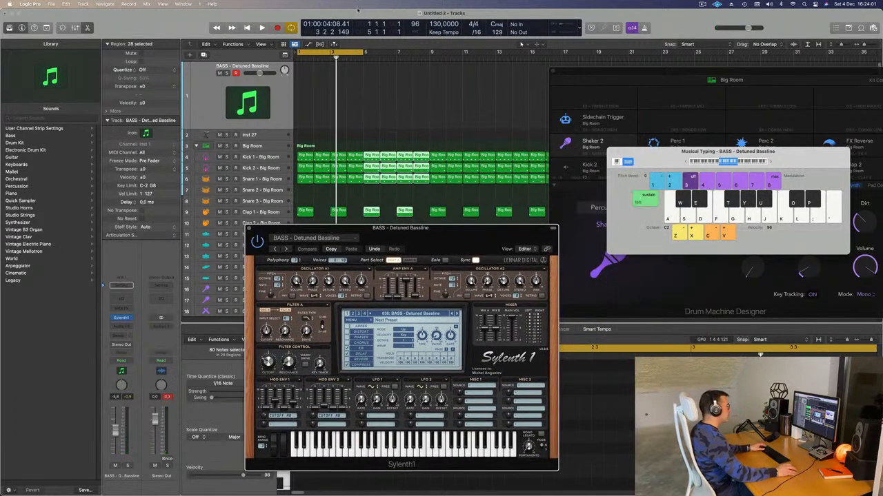
{"action": "left_click_drag", "start_coordinate": [710, 80], "coordinate": [860, 164]}
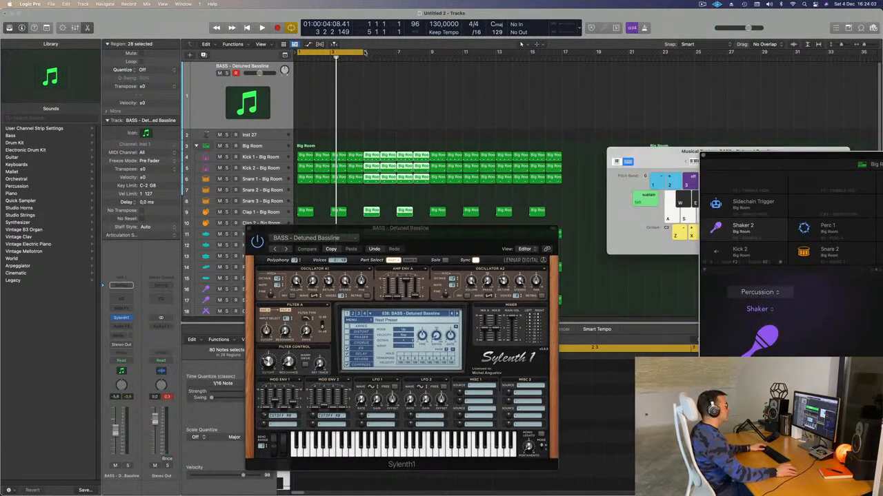
{"action": "left_click_drag", "start_coordinate": [365, 54], "coordinate": [560, 60]}
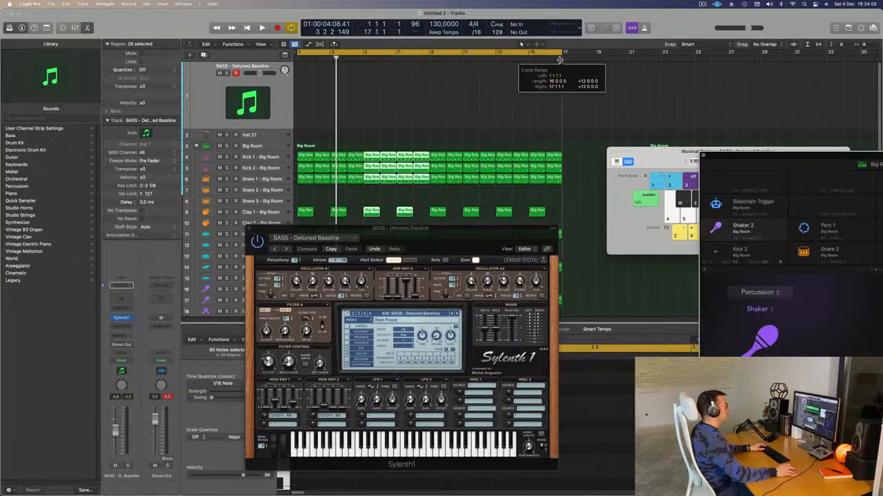
- Play the extended beat and audition the Detuned Bassline preset with a D-key note in Musical Typing
{"action": "key", "text": "space"}
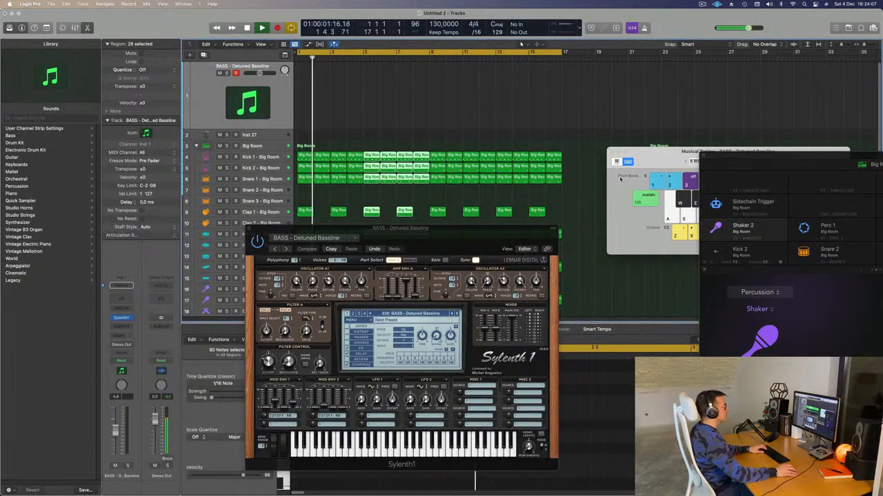
{"action": "left_click", "coordinate": [620, 178]}
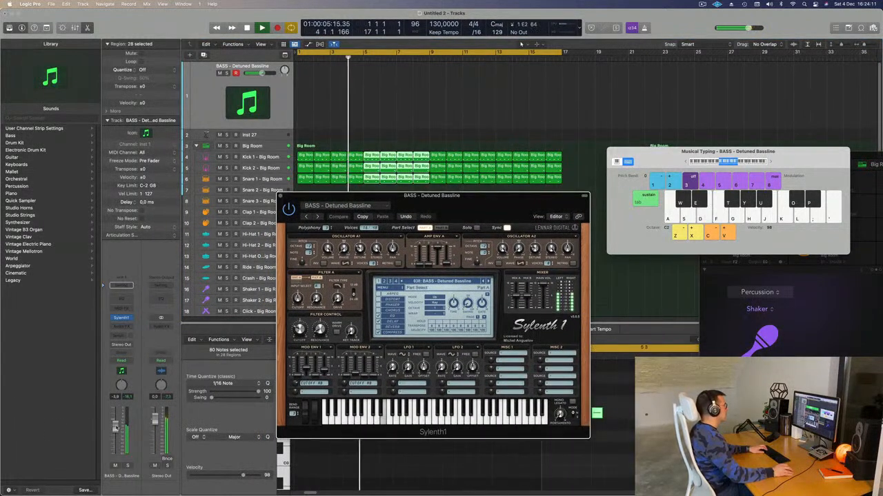
{"action": "key", "text": "d"}
- Insert a Compressor from the Dynamics effects on the Detuned Bassline track
{"action": "left_click", "coordinate": [124, 327]}
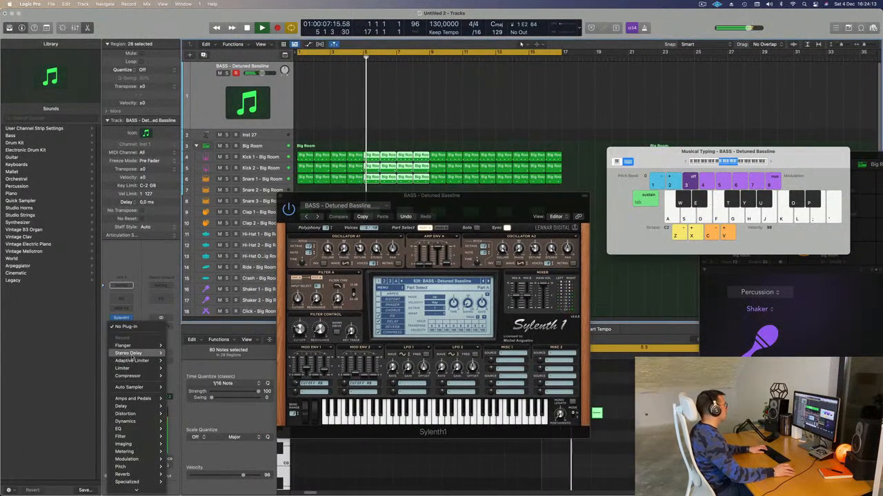
{"action": "mouse_move", "coordinate": [139, 420]}
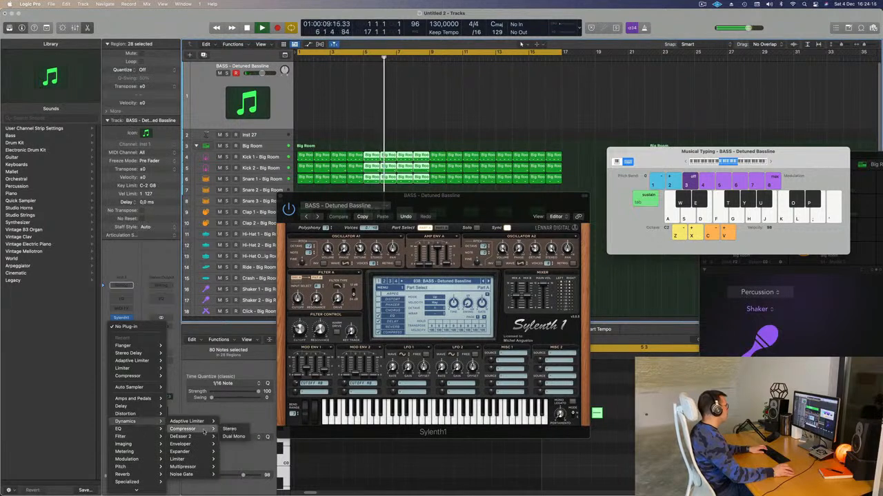
{"action": "left_click", "coordinate": [454, 215]}
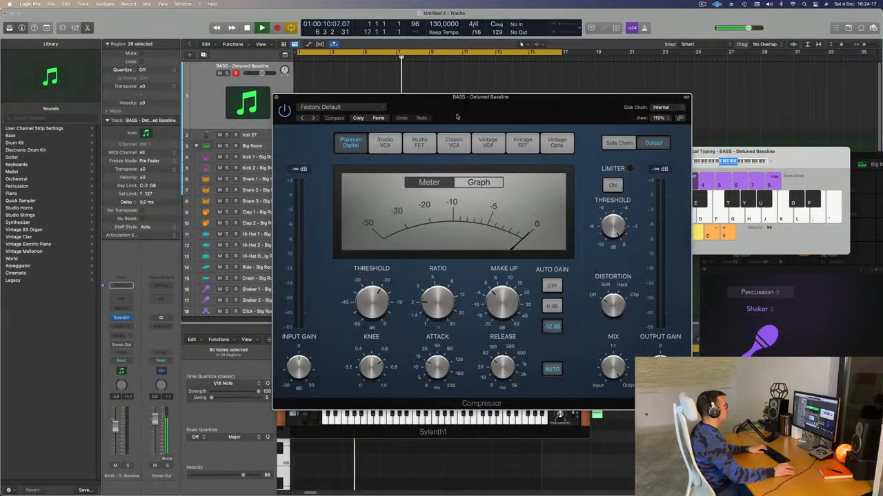
- Set the Compressor's side chain source to the Kick 1 - Big Room track (Inst 2)
{"action": "left_click", "coordinate": [661, 109]}
{"action": "mouse_move", "coordinate": [663, 136]}
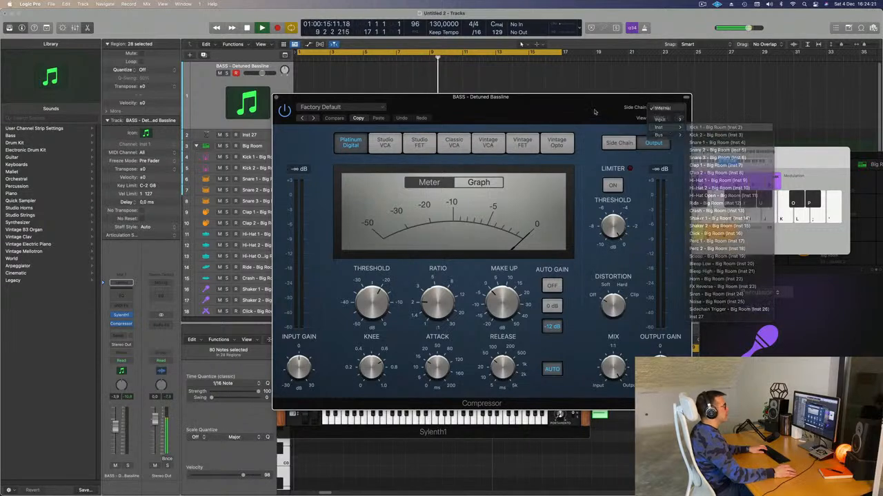
{"action": "left_click", "coordinate": [718, 128]}
{"action": "left_click_drag", "start_coordinate": [547, 105], "coordinate": [608, 93]}
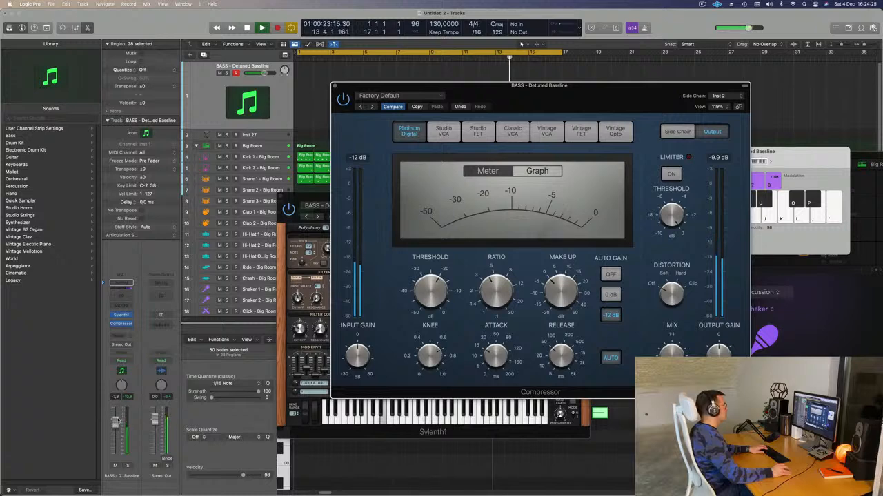
- Raise the Detuned Bassline track's volume to about -0.7 dB and move the Compressor window clear of Musical Typing
{"action": "left_click_drag", "start_coordinate": [115, 425], "coordinate": [115, 426]}
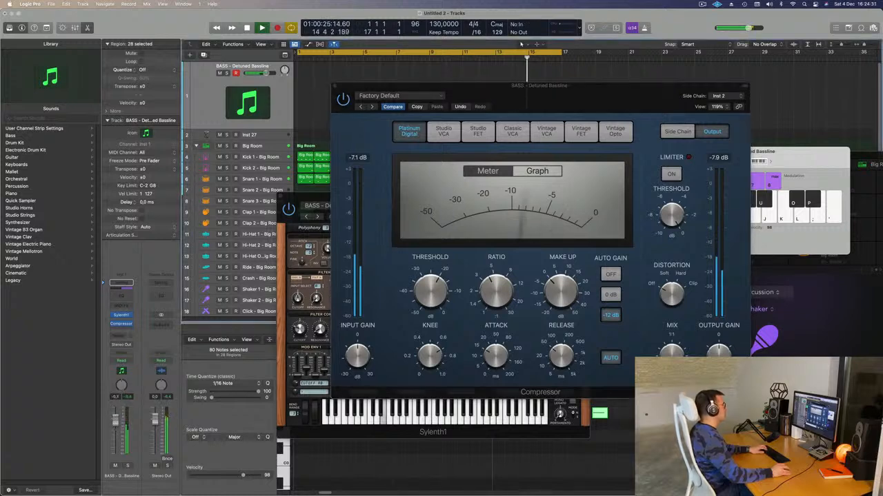
{"action": "left_click_drag", "start_coordinate": [575, 108], "coordinate": [650, 208]}
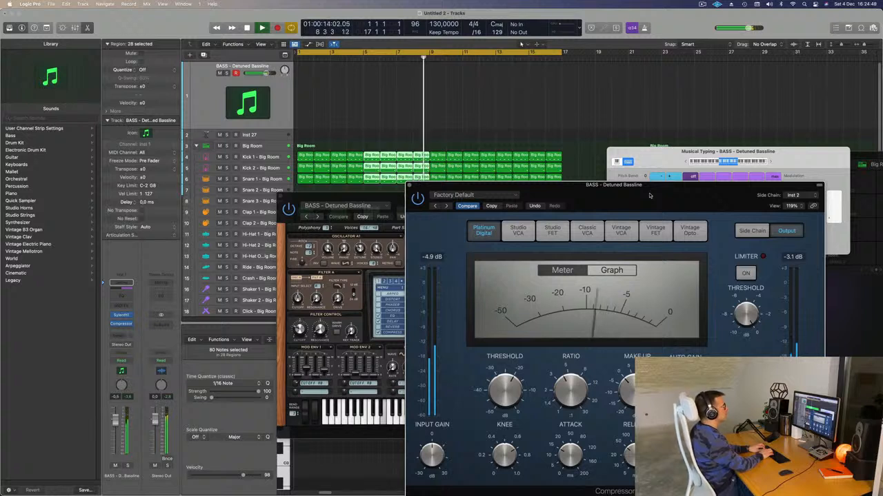
- Record a short bass line of about four bars from bar 1 on the Detuned Bassline track using Musical Typing
{"action": "key", "text": "r"}
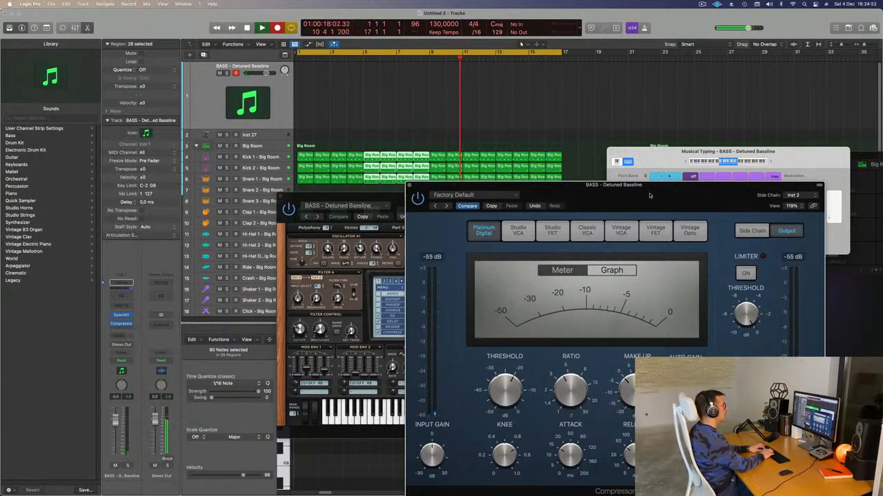
{"action": "key", "text": "space"}
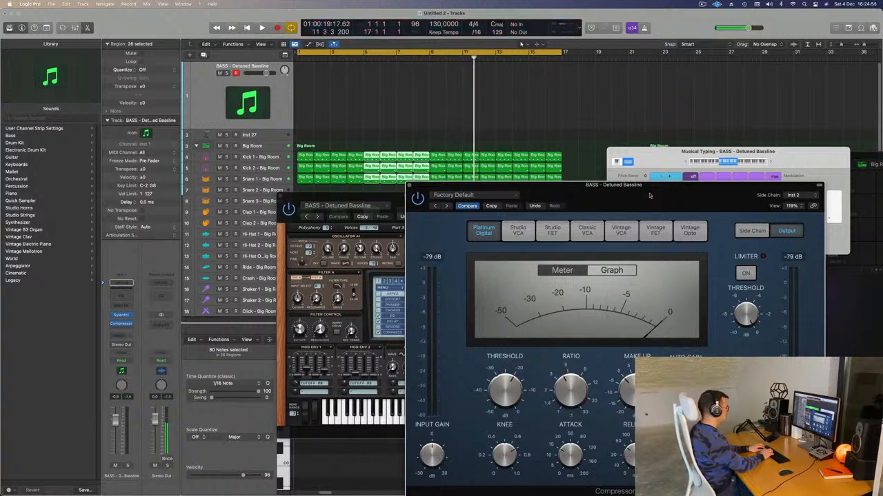
{"action": "key", "text": "r"}
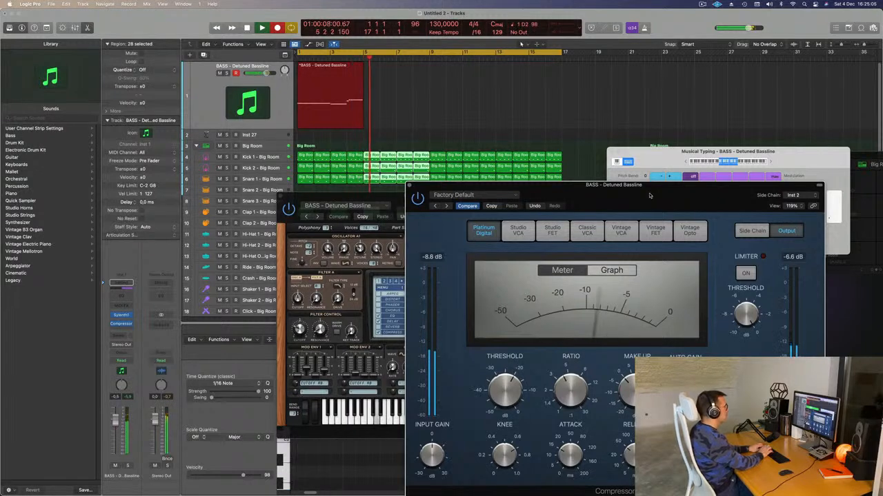
{"action": "key", "text": "space"}
- Open the recorded bass region in the Piano Roll and clear the Sylenth1 and Compressor windows off it
{"action": "double_click", "coordinate": [340, 66]}
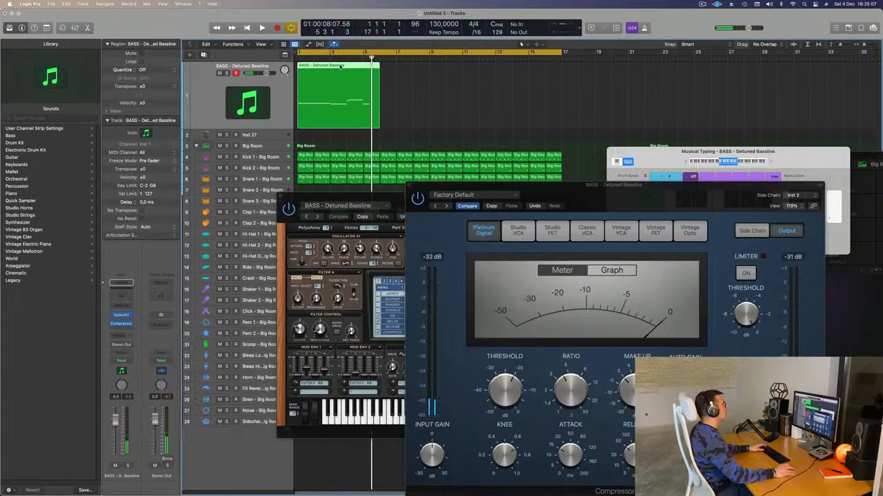
{"action": "double_click", "coordinate": [340, 66]}
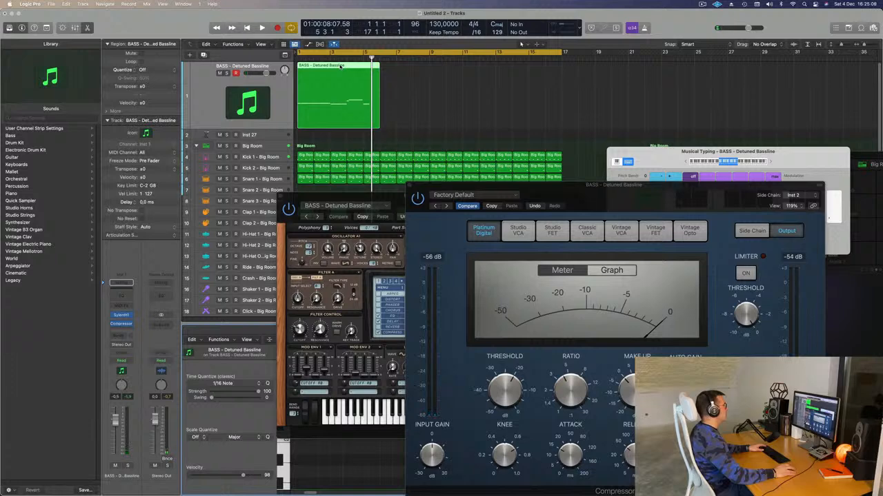
{"action": "double_click", "coordinate": [340, 65]}
{"action": "double_click", "coordinate": [339, 66]}
{"action": "left_click_drag", "start_coordinate": [296, 200], "coordinate": [537, 30]}
{"action": "left_click", "coordinate": [383, 355]}
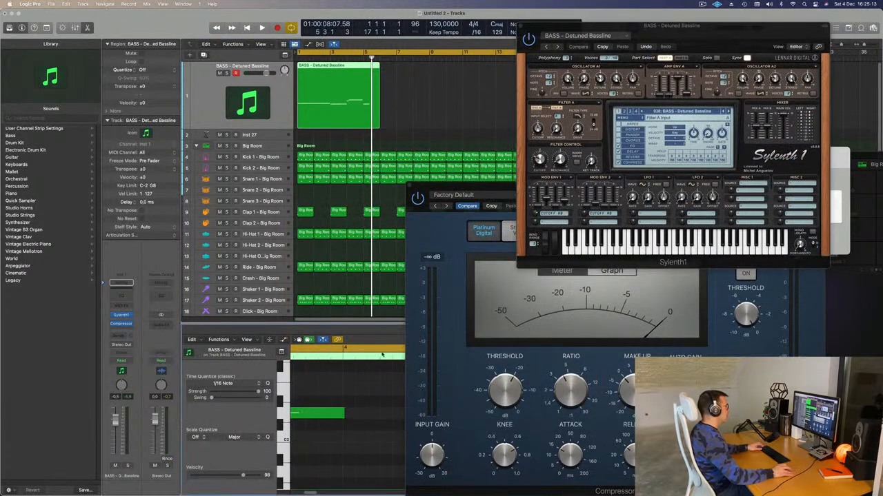
{"action": "left_click", "coordinate": [408, 185]}
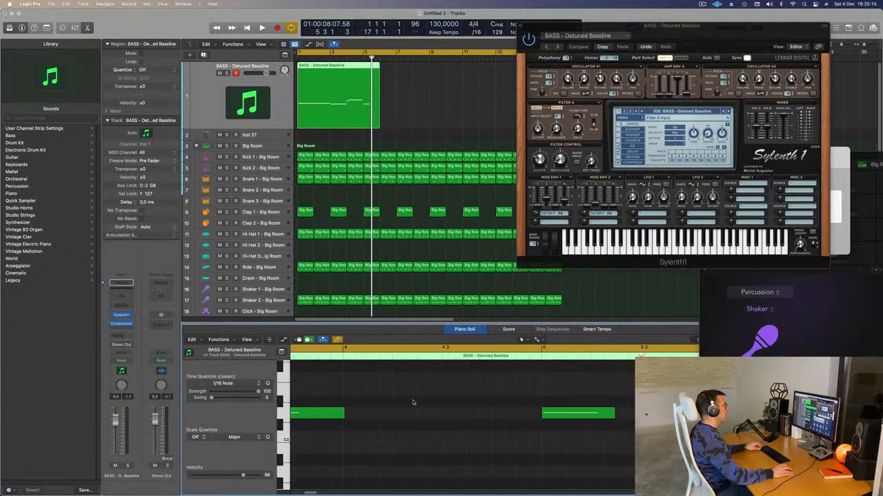
- Quantize all recorded bass notes to 1/16 and shorten the bass region to four bars, ending at bar 5
{"action": "key", "text": "super+Left"}
{"action": "key", "text": "super+Left"}
{"action": "scroll", "coordinate": [439, 436], "scroll_direction": "up", "scroll_amount": 3}
{"action": "scroll", "coordinate": [441, 438], "scroll_direction": "down", "scroll_amount": 4}
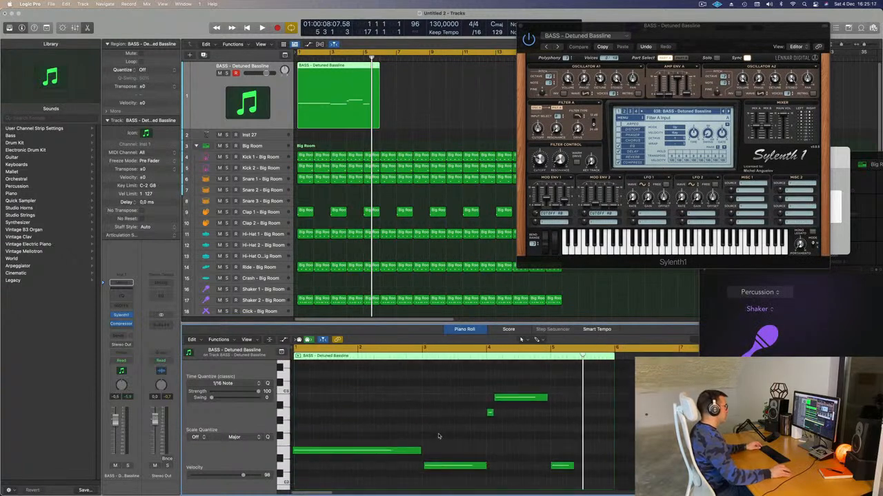
{"action": "key", "text": "super+a"}
{"action": "left_click", "coordinate": [462, 445]}
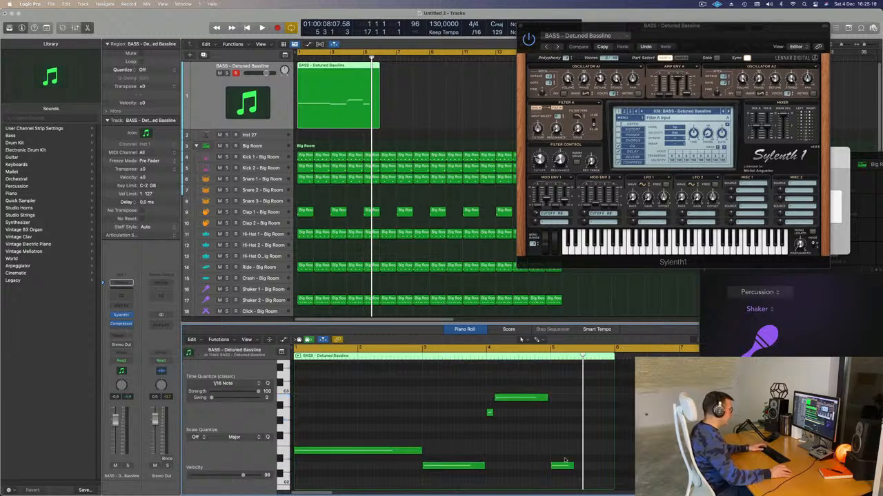
{"action": "left_click_drag", "start_coordinate": [615, 481], "coordinate": [548, 481]}
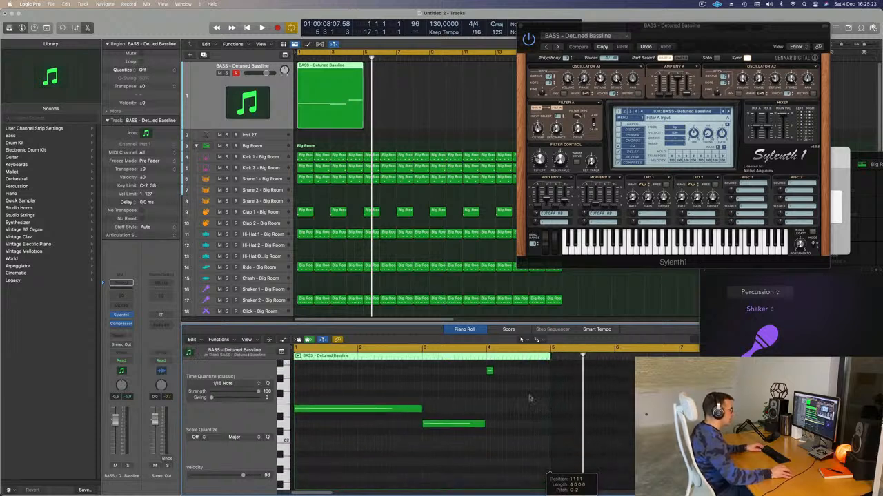
- Play the trimmed bass region with the drums from the start and examine its notes in the Piano Roll
{"action": "key", "text": "Return"}
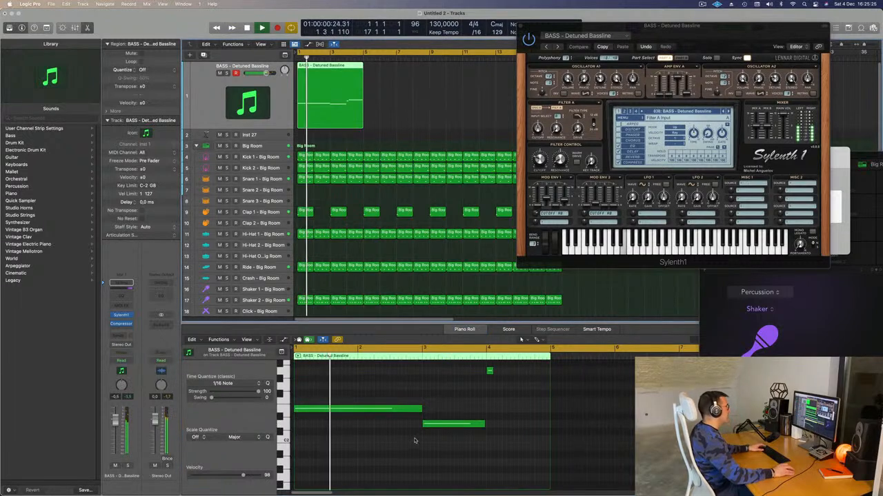
{"action": "key", "text": "space"}
{"action": "scroll", "coordinate": [403, 461], "scroll_direction": "up", "scroll_amount": 5}
{"action": "key", "text": "super+Left"}
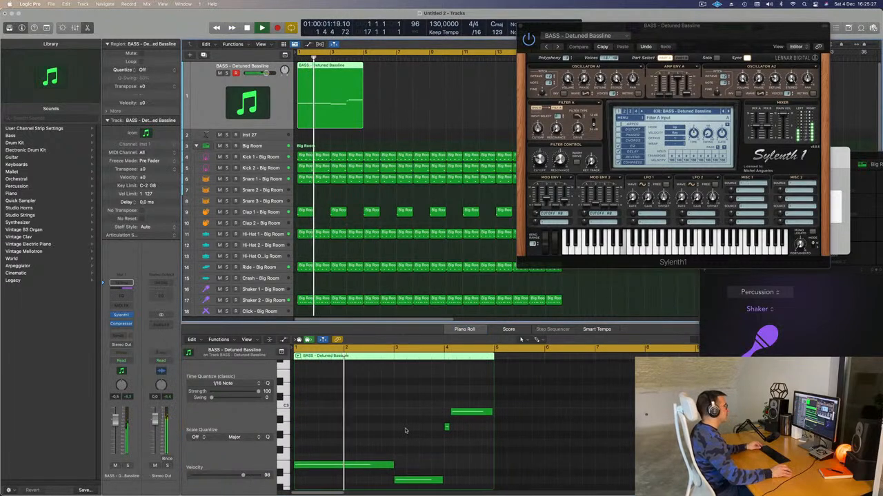
{"action": "scroll", "coordinate": [406, 431], "scroll_direction": "up", "scroll_amount": 4}
{"action": "scroll", "coordinate": [406, 431], "scroll_direction": "left", "scroll_amount": 3}
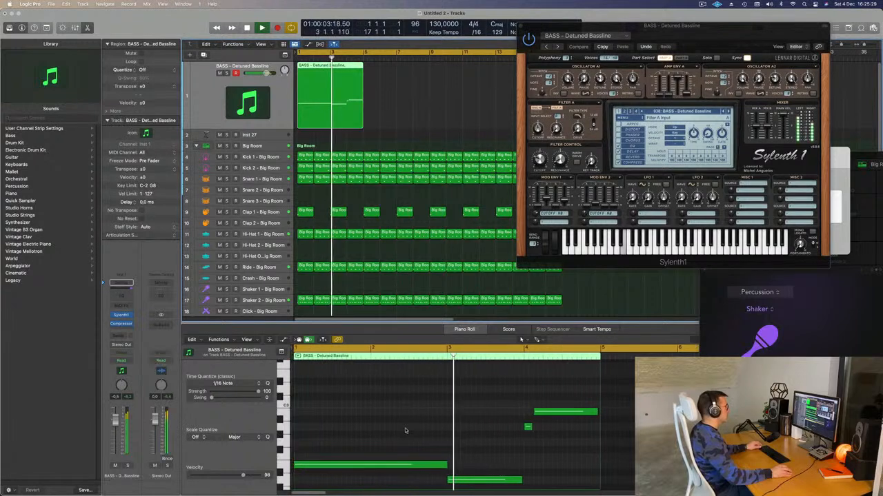
{"action": "scroll", "coordinate": [426, 431], "scroll_direction": "up", "scroll_amount": 3}
{"action": "scroll", "coordinate": [429, 431], "scroll_direction": "right", "scroll_amount": 3}
{"action": "scroll", "coordinate": [434, 430], "scroll_direction": "left", "scroll_amount": 3}
{"action": "scroll", "coordinate": [440, 432], "scroll_direction": "up", "scroll_amount": 3}
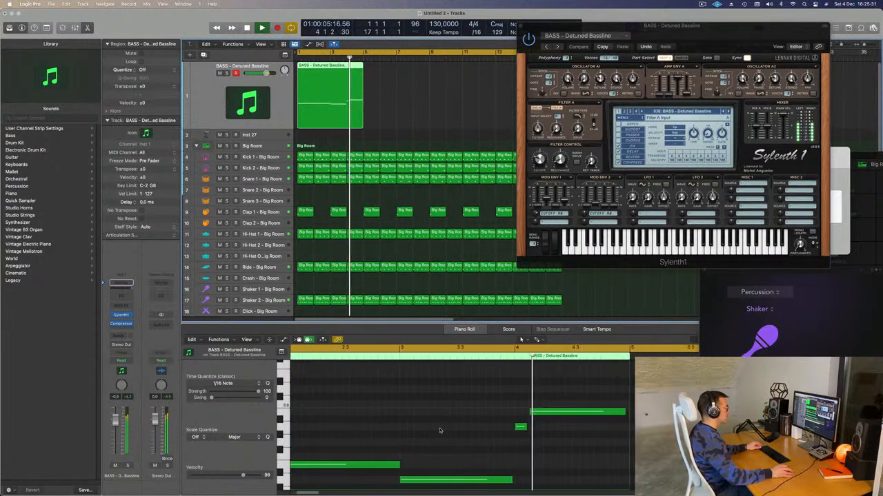
{"action": "scroll", "coordinate": [442, 432], "scroll_direction": "right", "scroll_amount": 2}
{"action": "key", "text": "space"}
- Lengthen the short A2 note at the start of bar 4 to 0 0 2 0 and play the result
{"action": "scroll", "coordinate": [521, 435], "scroll_direction": "up", "scroll_amount": 3}
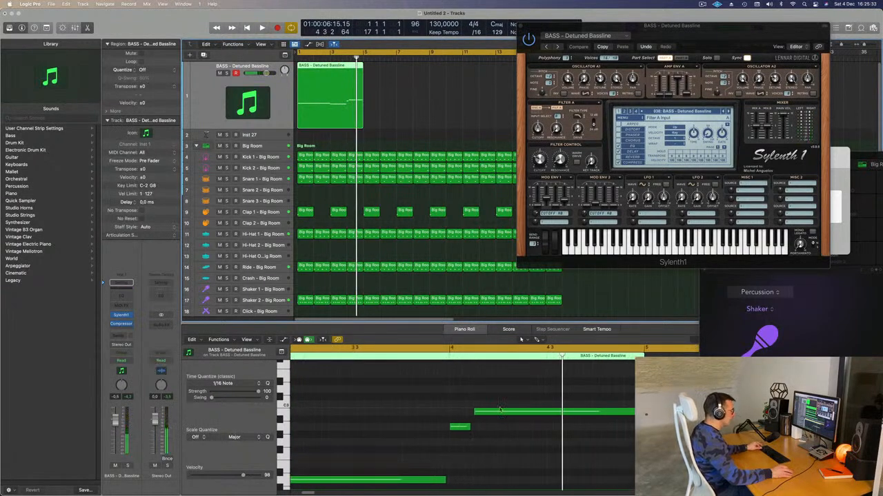
{"action": "left_click_drag", "start_coordinate": [471, 426], "coordinate": [473, 429]}
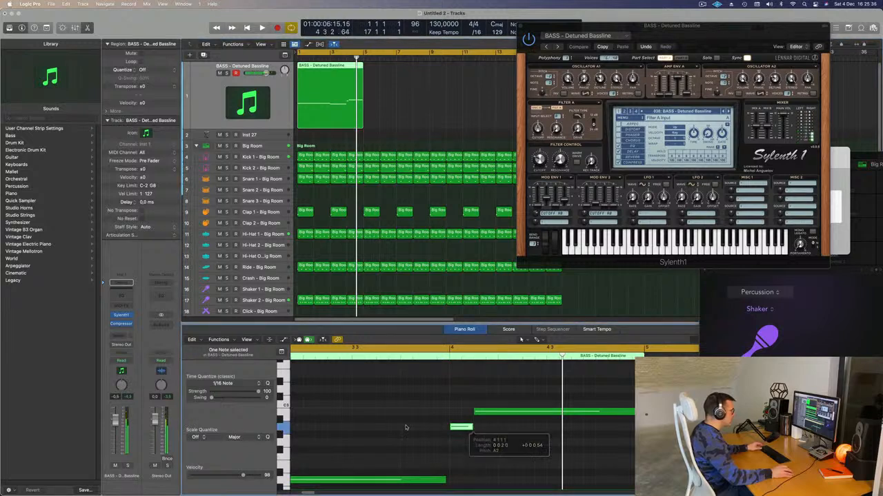
{"action": "key", "text": "space"}
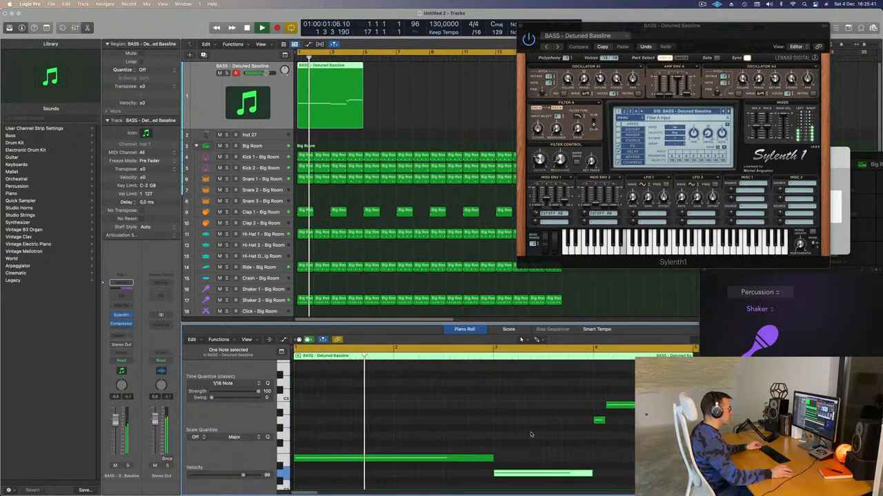
- Repeat the four-bar bass region three times to fill 16 bars and close the Sylenth1 window during playback
{"action": "left_click_drag", "start_coordinate": [704, 32], "coordinate": [635, 135]}
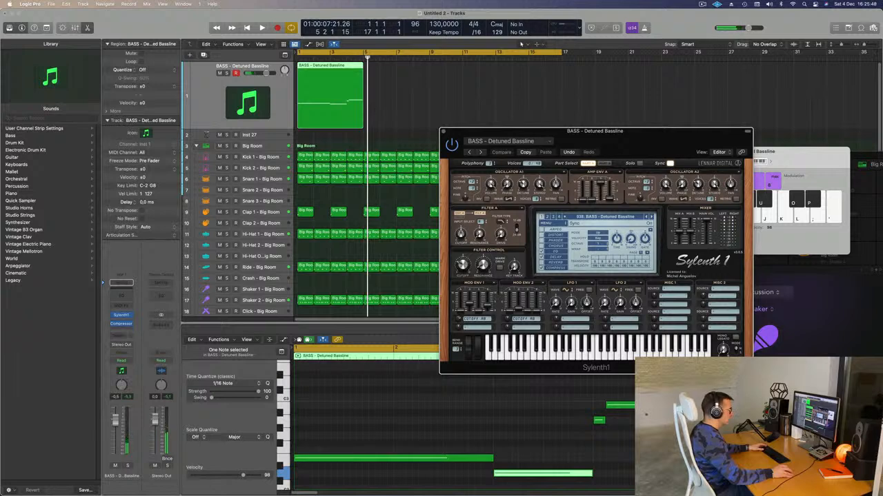
{"action": "left_click", "coordinate": [640, 405]}
{"action": "left_click", "coordinate": [433, 140]}
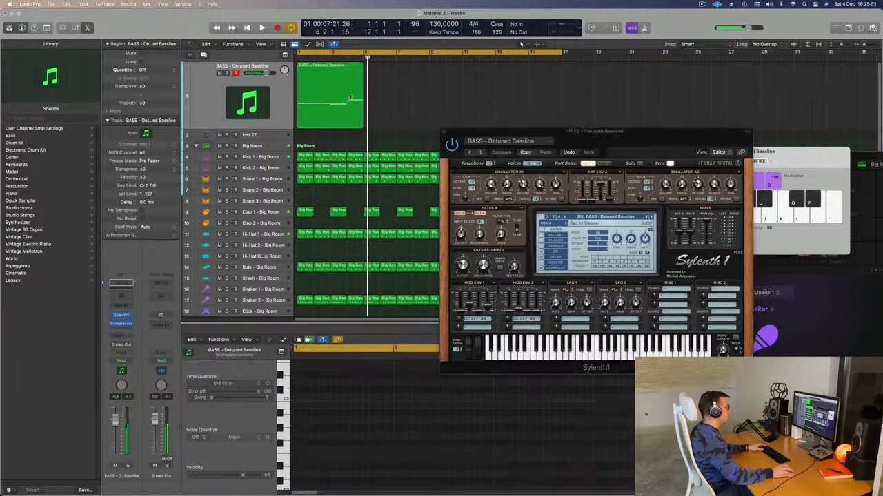
{"action": "left_click", "coordinate": [339, 96]}
{"action": "key", "text": "super+r"}
{"action": "key", "text": "super+r"}
{"action": "key", "text": "super+r"}
{"action": "key", "text": "space"}
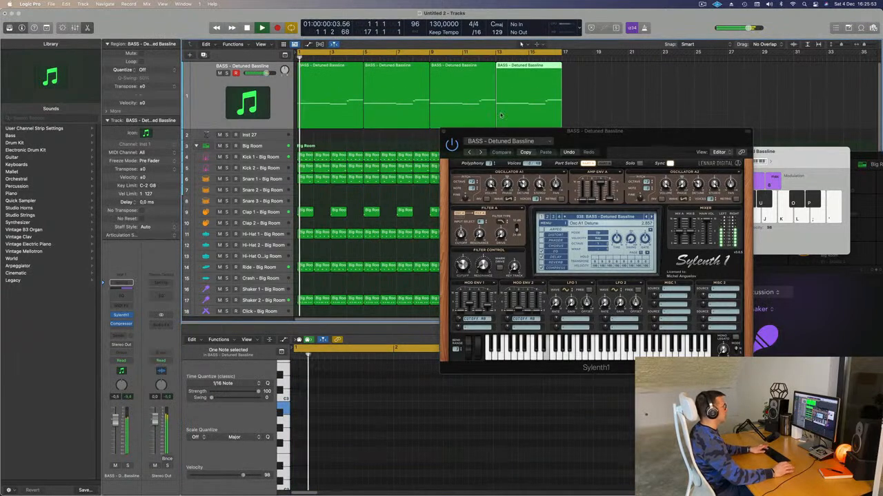
{"action": "left_click_drag", "start_coordinate": [649, 134], "coordinate": [546, 72]}
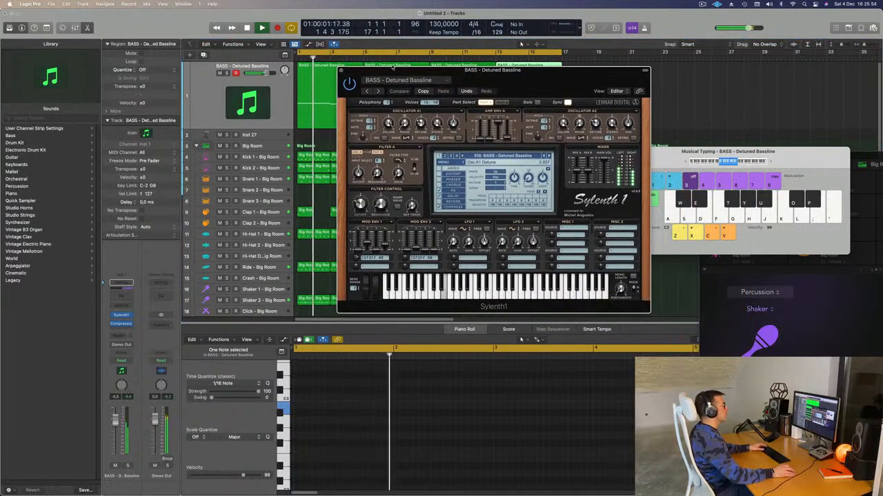
{"action": "left_click", "coordinate": [340, 70]}
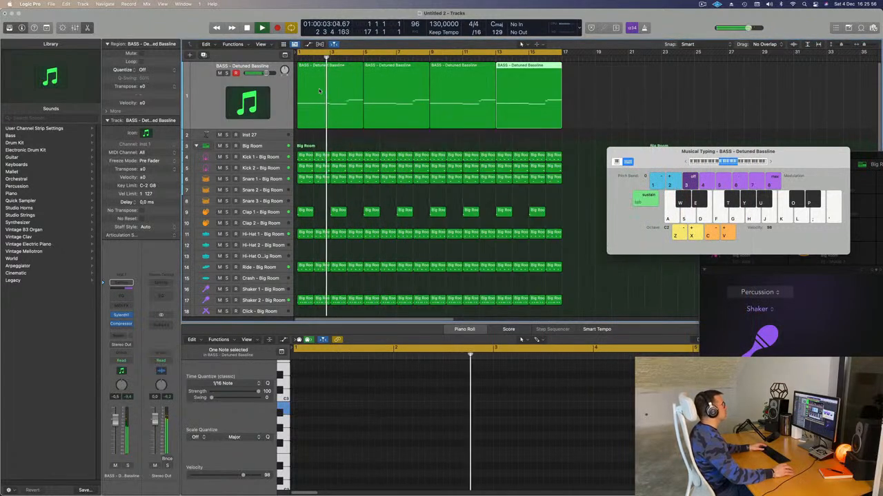
- Duplicate the Detuned Bassline track together with its four regions and mute the original track
{"action": "left_click", "coordinate": [223, 96]}
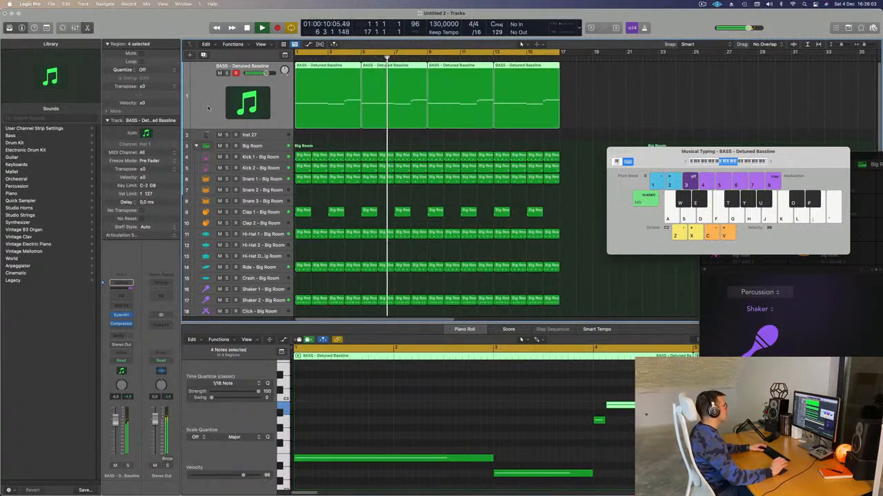
{"action": "key", "text": "super+Left"}
{"action": "key", "text": "super+Left"}
{"action": "key", "text": "super+Left"}
{"action": "key", "text": "Return"}
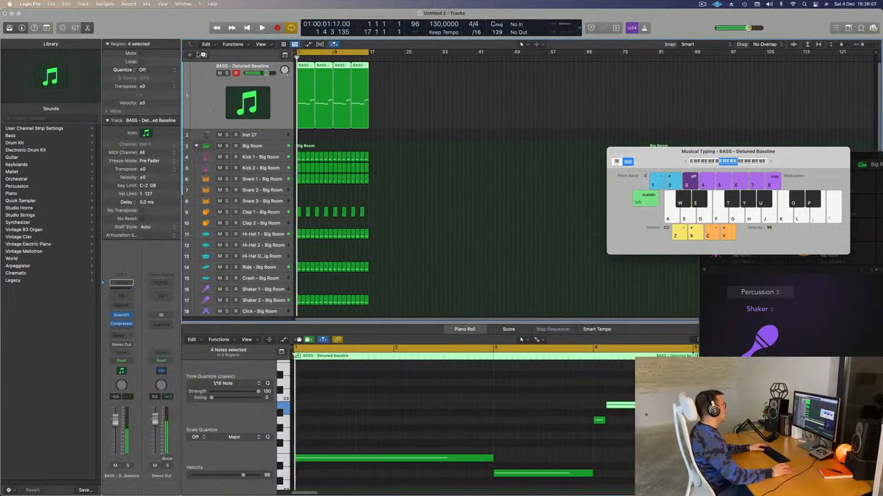
{"action": "key", "text": "super+d"}
{"action": "left_click_drag", "start_coordinate": [407, 92], "coordinate": [303, 134]}
{"action": "left_click", "coordinate": [219, 73]}
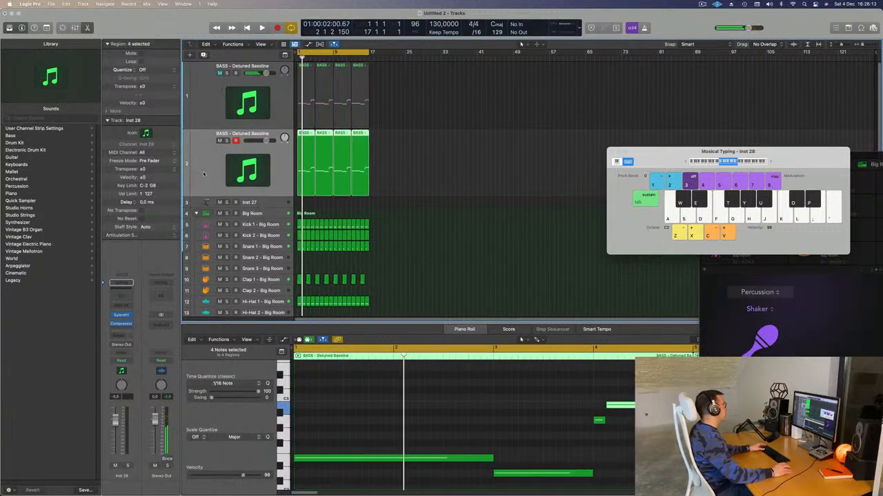
- Audition Sylenth1 presets on the duplicated bass track up to Electro Addicted and lower its volume to about -13.8 dB
{"action": "key", "text": "space"}
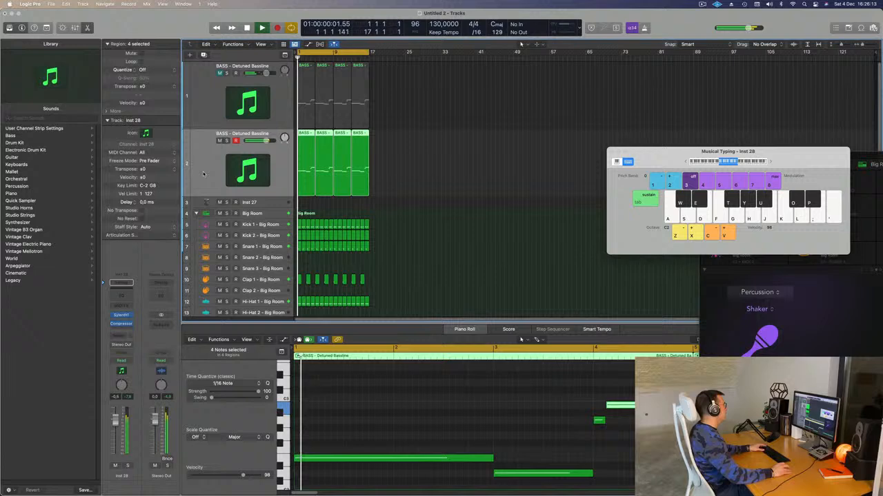
{"action": "left_click", "coordinate": [121, 315]}
{"action": "left_click_drag", "start_coordinate": [507, 96], "coordinate": [494, 98]}
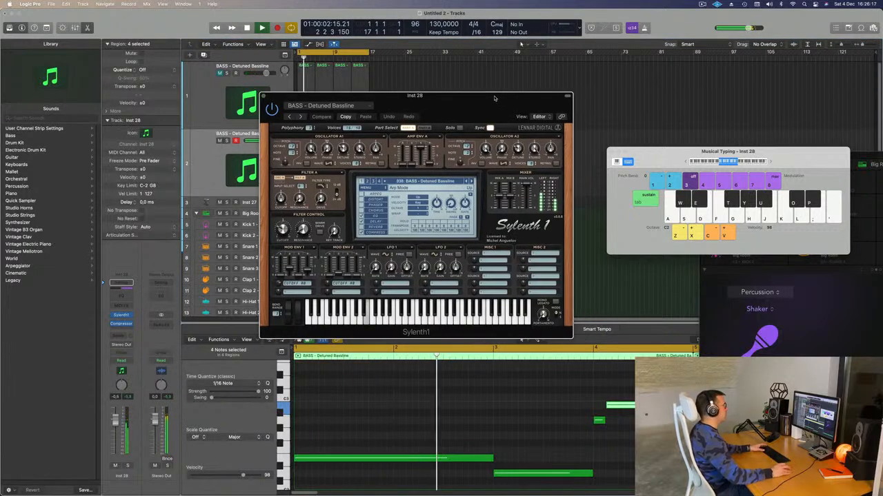
{"action": "left_click", "coordinate": [471, 182]}
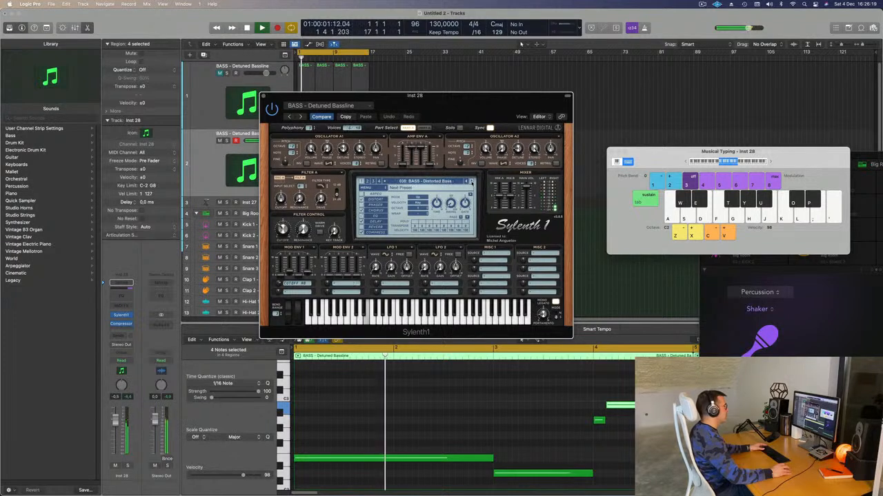
{"action": "left_click", "coordinate": [472, 182]}
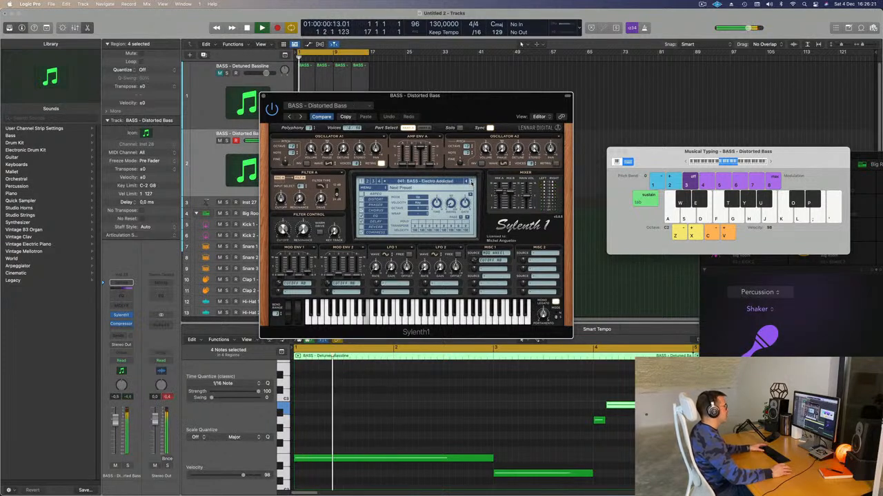
{"action": "left_click", "coordinate": [471, 182]}
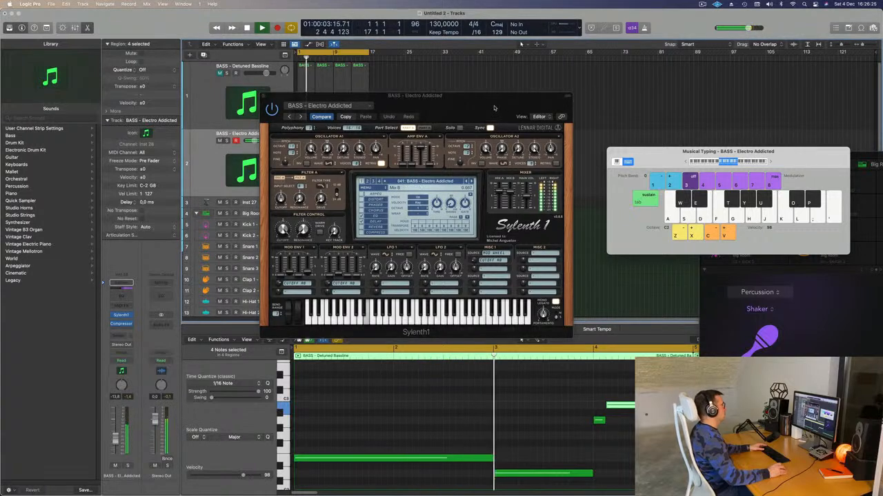
{"action": "left_click_drag", "start_coordinate": [414, 95], "coordinate": [462, 101]}
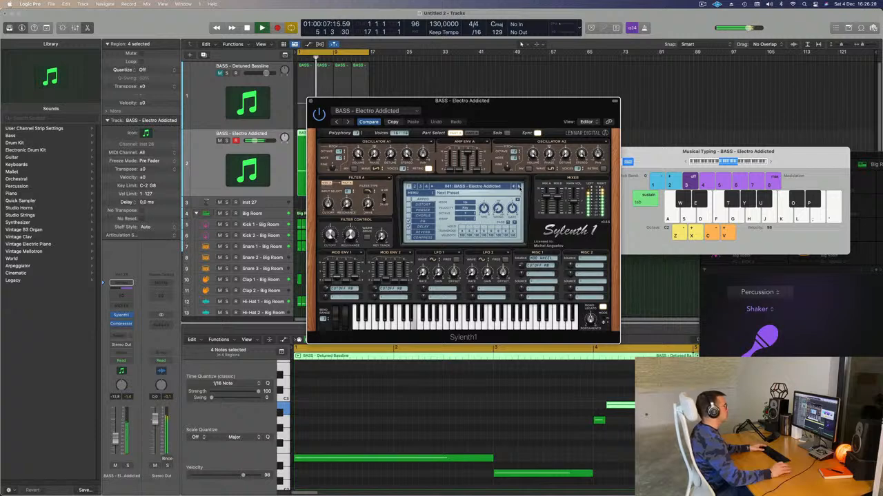
- Audition the following Sylenth1 bass presets on the duplicated bass track during looped playback and stop at BASS - Moog Style Bass
{"action": "left_click", "coordinate": [519, 186]}
{"action": "left_click", "coordinate": [519, 186]}
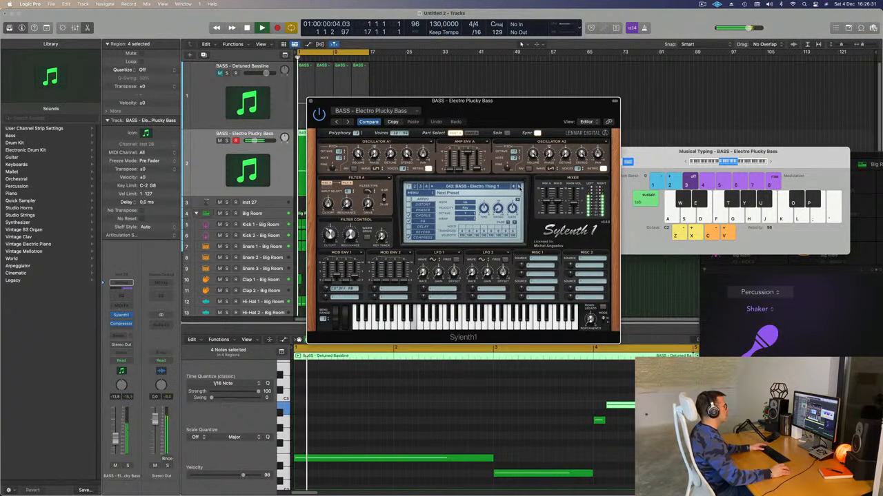
{"action": "left_click", "coordinate": [518, 186]}
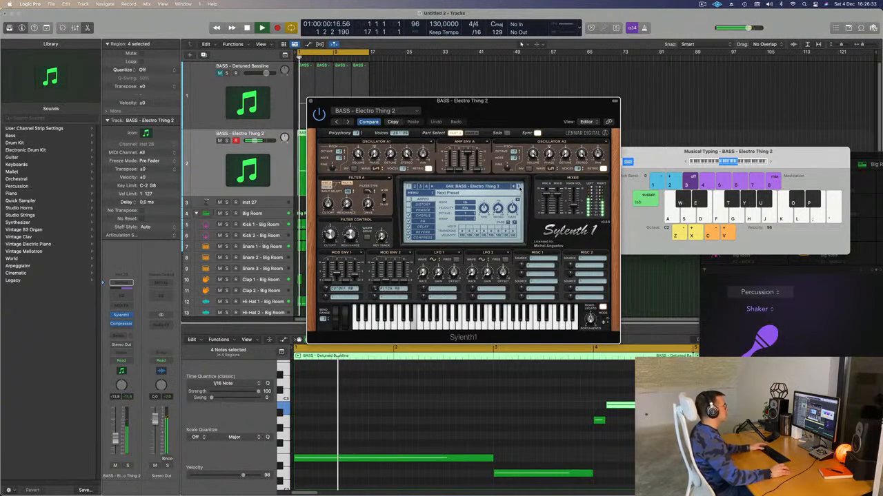
{"action": "left_click", "coordinate": [519, 186]}
{"action": "left_click", "coordinate": [518, 186]}
{"action": "left_click", "coordinate": [519, 186]}
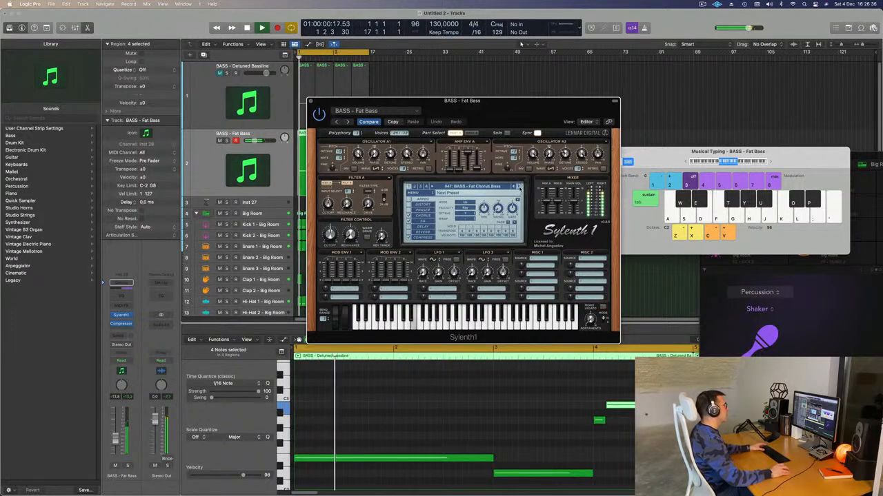
{"action": "left_click", "coordinate": [518, 186]}
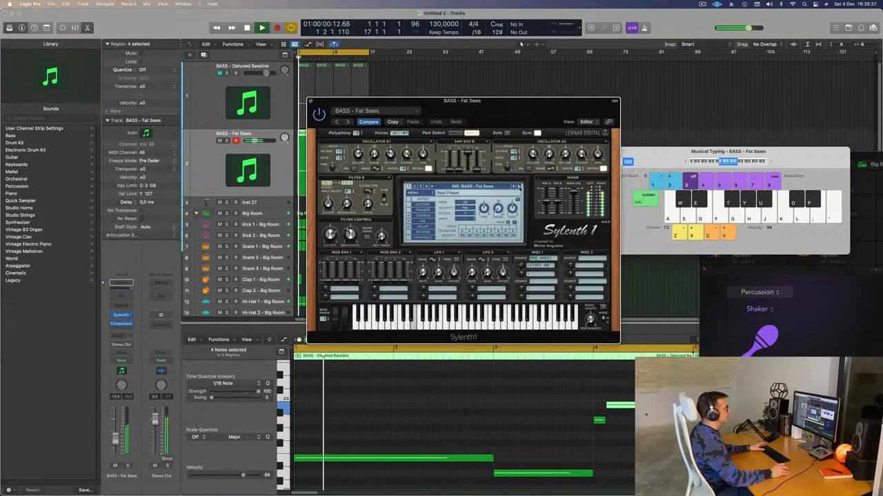
{"action": "left_click", "coordinate": [519, 186]}
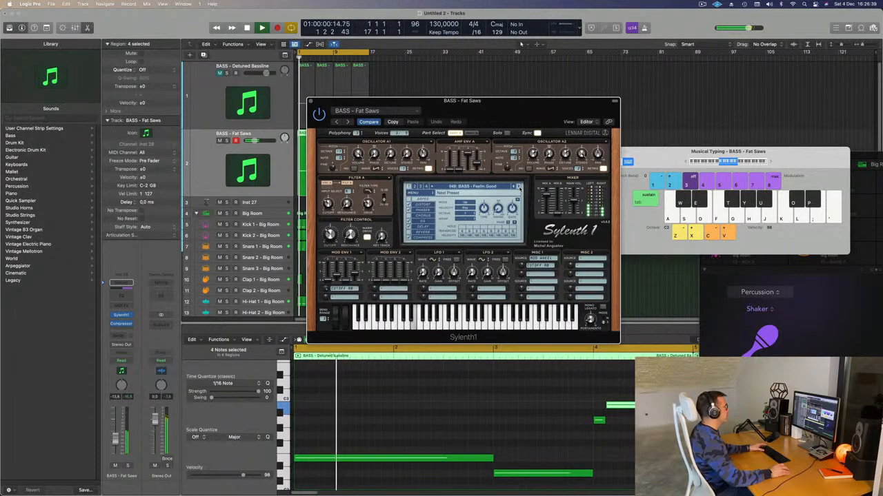
{"action": "left_click", "coordinate": [519, 186]}
{"action": "left_click", "coordinate": [519, 186]}
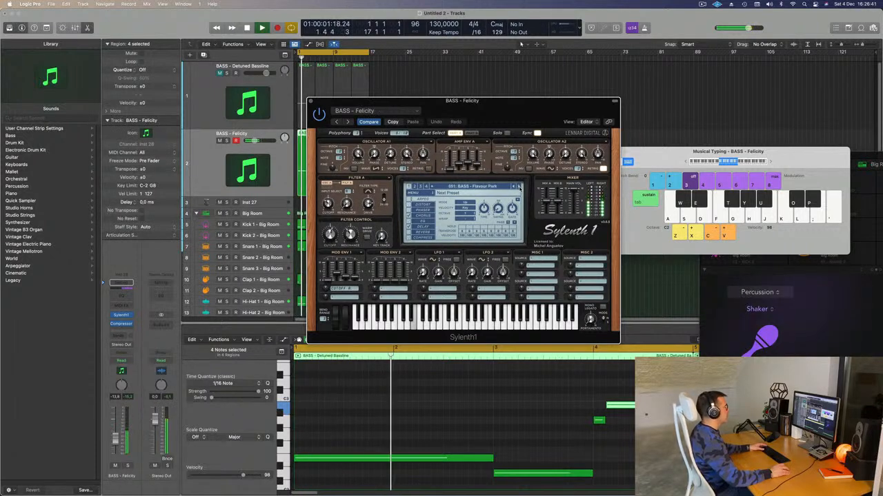
{"action": "key", "text": "]"}
{"action": "key", "text": "]"}
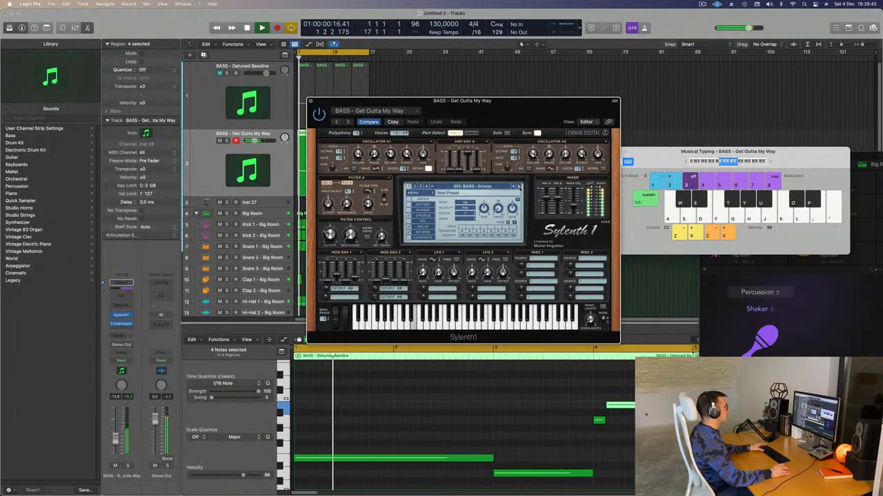
{"action": "left_click", "coordinate": [519, 187]}
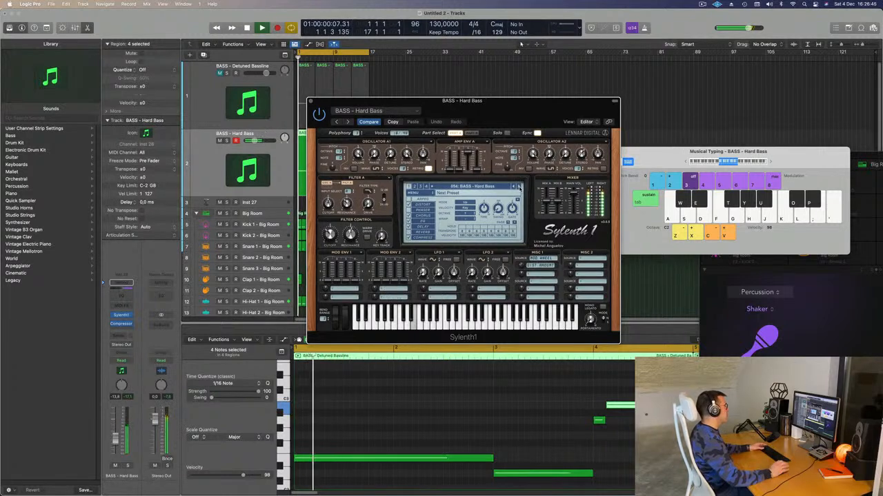
{"action": "left_click", "coordinate": [519, 186]}
{"action": "key", "text": "space"}
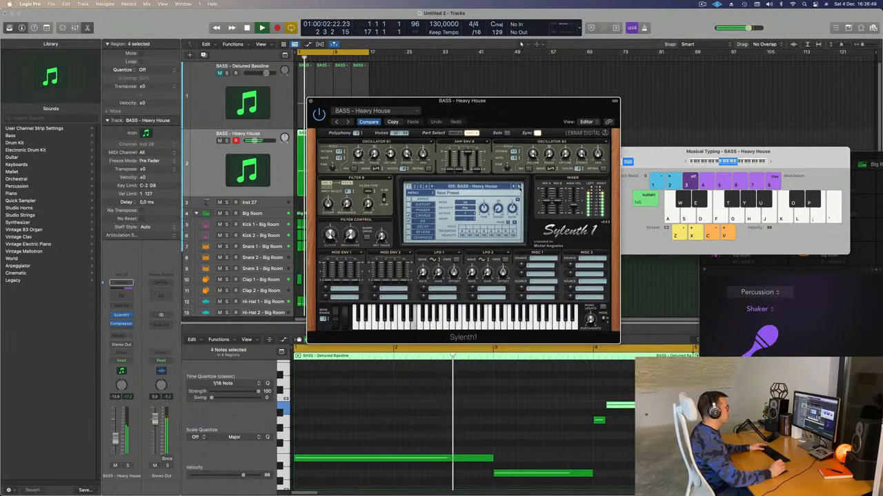
{"action": "left_click", "coordinate": [518, 186]}
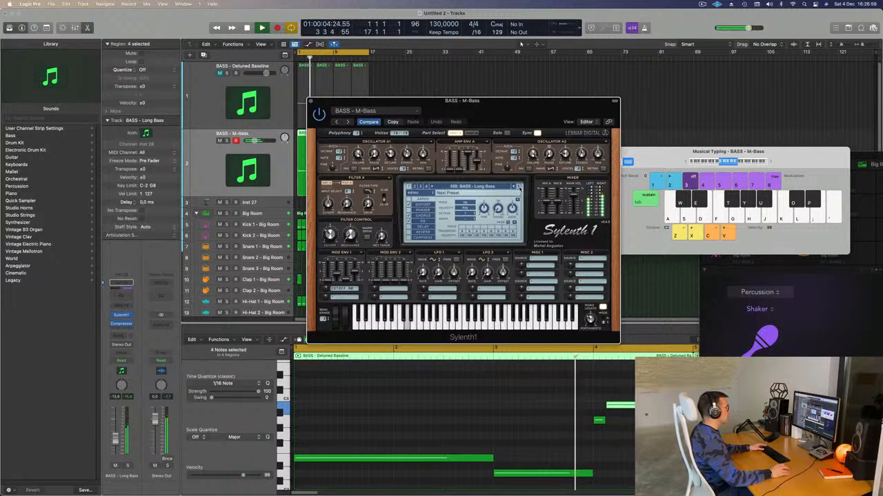
{"action": "left_click", "coordinate": [519, 187]}
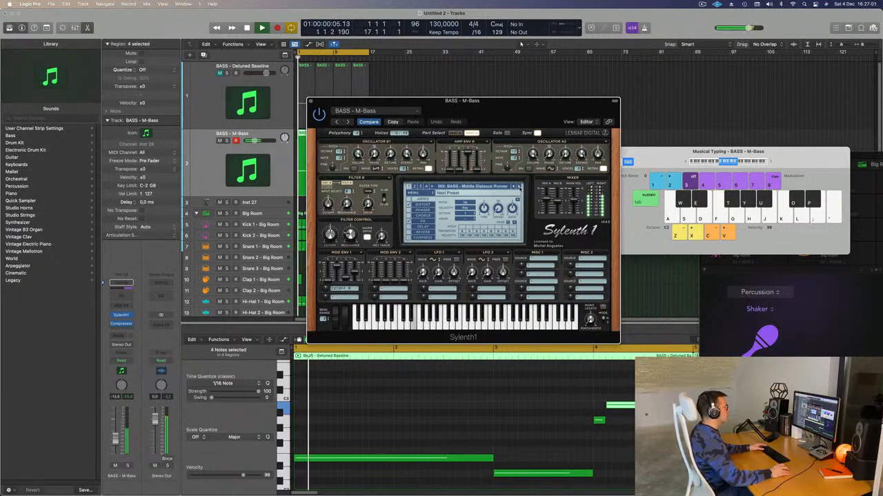
{"action": "left_click", "coordinate": [518, 187]}
{"action": "left_click", "coordinate": [519, 187]}
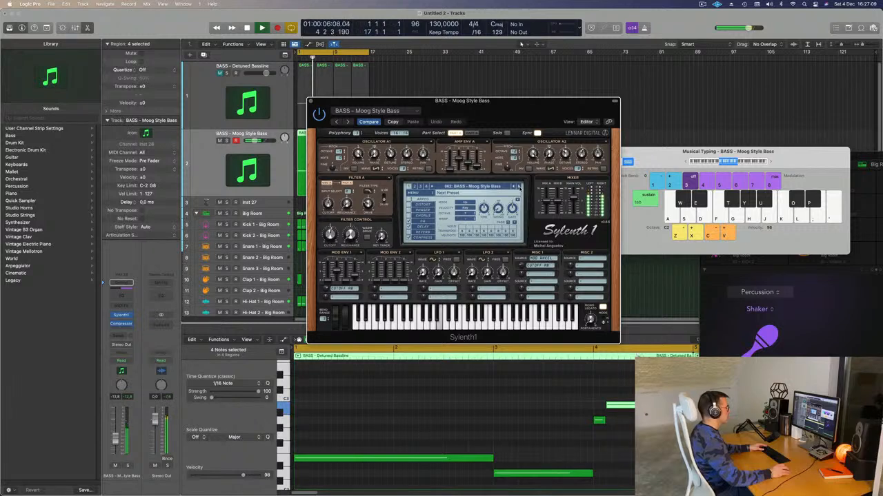
- Move the Sylenth1 window clear of the bass regions and replay the loop with the Moog Style Bass sound
{"action": "left_click_drag", "start_coordinate": [512, 95], "coordinate": [663, 61]}
{"action": "key", "text": "space"}
{"action": "key", "text": "space"}
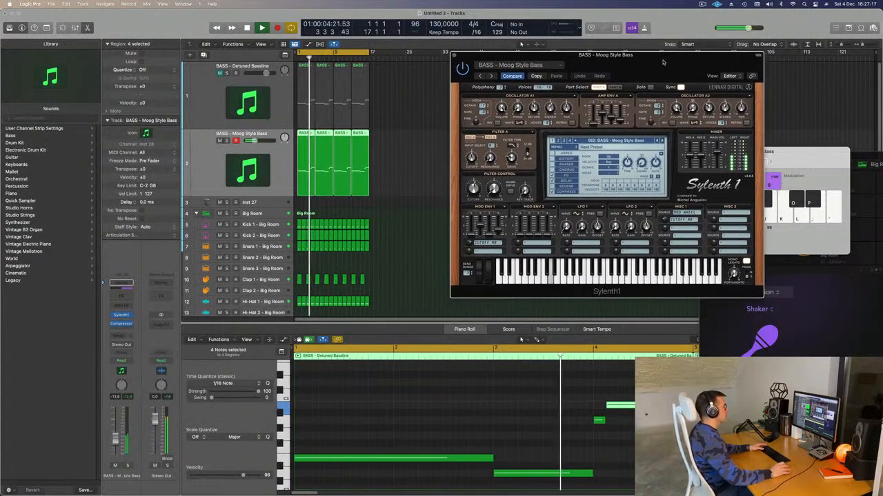
- Slightly shorten the two long notes in bars 1 to 3, slightly lengthen the A2 note at bar 4, and play the result
{"action": "left_click_drag", "start_coordinate": [493, 460], "coordinate": [489, 459]}
{"action": "key", "text": "space"}
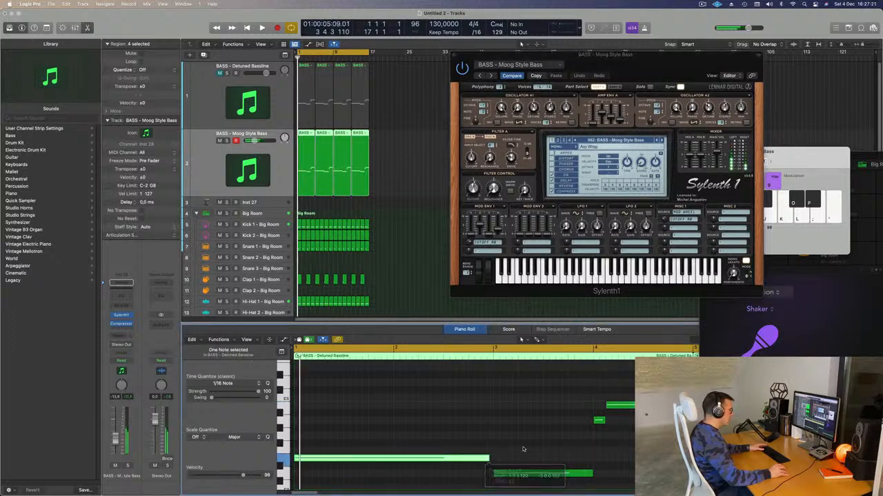
{"action": "left_click", "coordinate": [585, 475]}
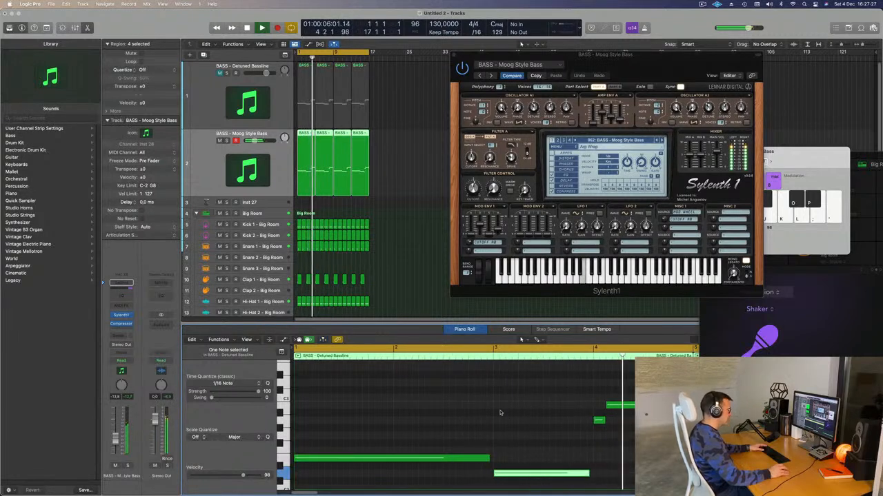
{"action": "left_click", "coordinate": [604, 421]}
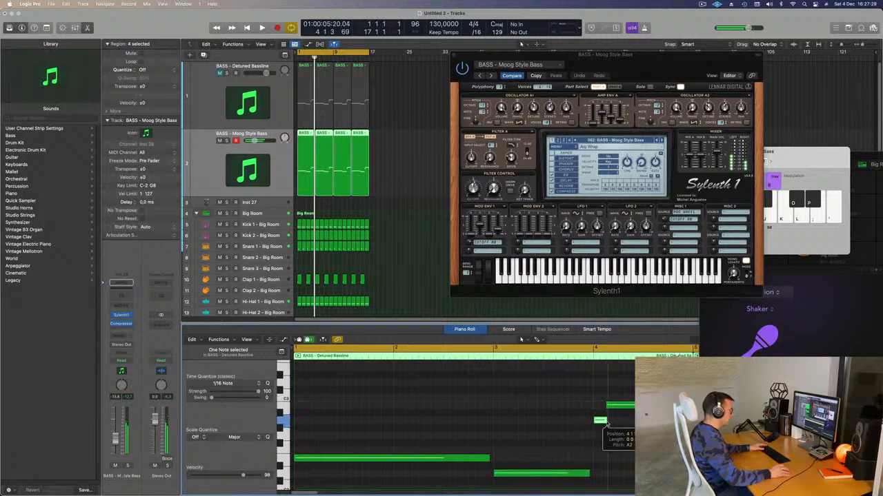
{"action": "key", "text": "space"}
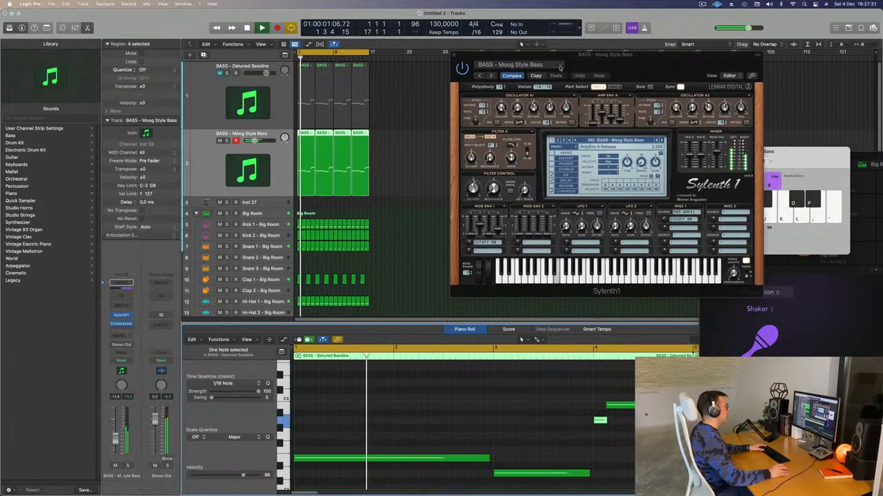
- Replace the last three Moog Style Bass regions with repeats of the edited first region to fill 16 bars
{"action": "left_click", "coordinate": [414, 167]}
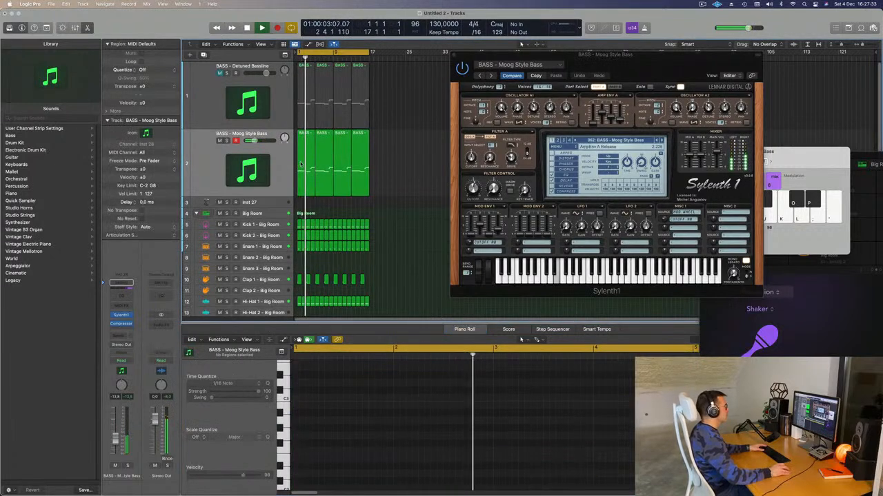
{"action": "left_click", "coordinate": [312, 181]}
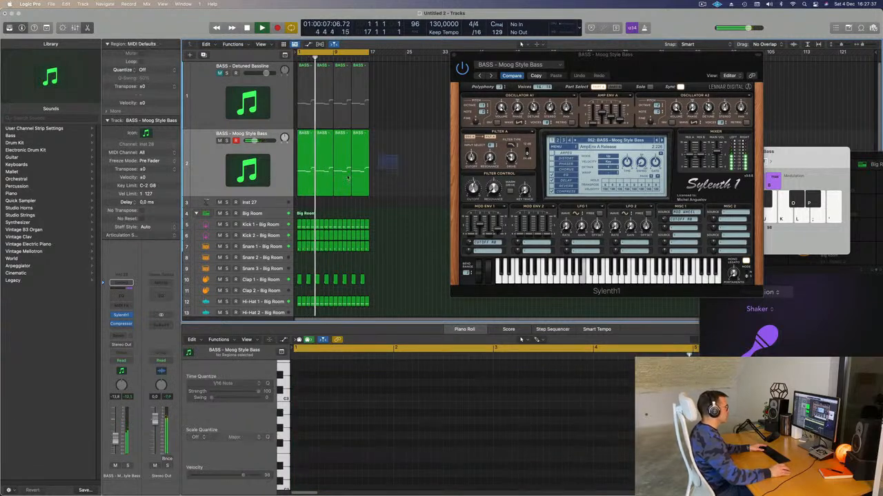
{"action": "left_click_drag", "start_coordinate": [398, 154], "coordinate": [334, 169]}
{"action": "key", "text": "Delete"}
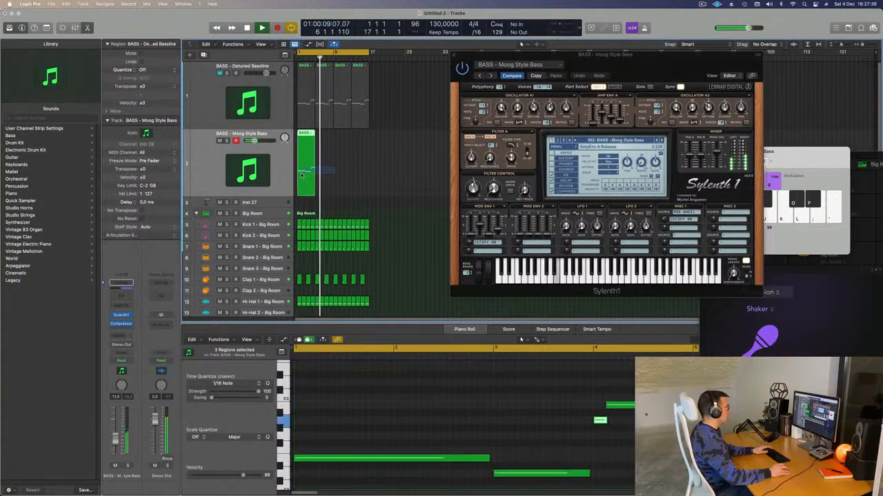
{"action": "key", "text": "super+z"}
{"action": "key", "text": "super+r"}
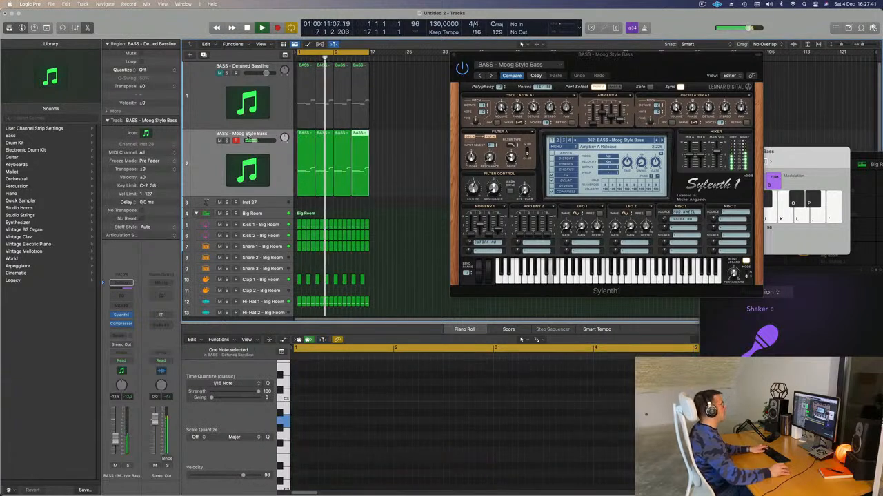
- Unmute the Detuned Bassline track, play both bass tracks together from the start, and select the Detuned Bassline track
{"action": "left_click", "coordinate": [219, 73]}
{"action": "key", "text": "Return"}
{"action": "key", "text": "space"}
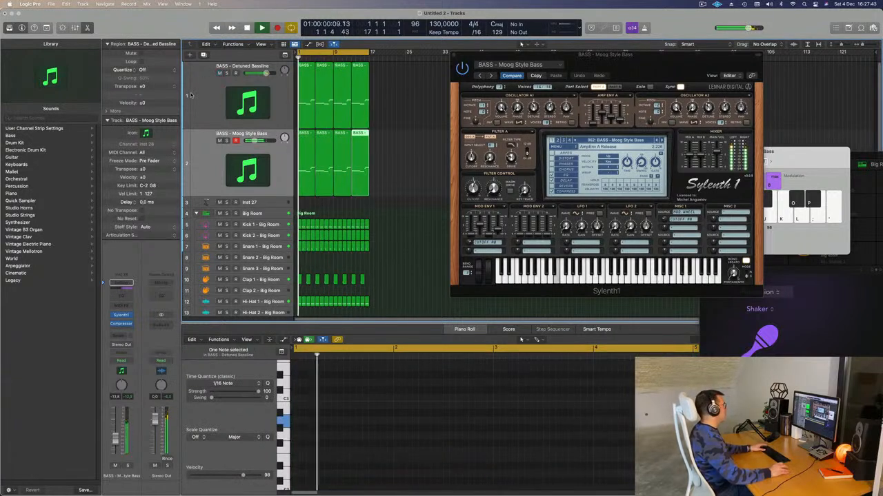
{"action": "left_click", "coordinate": [205, 96]}
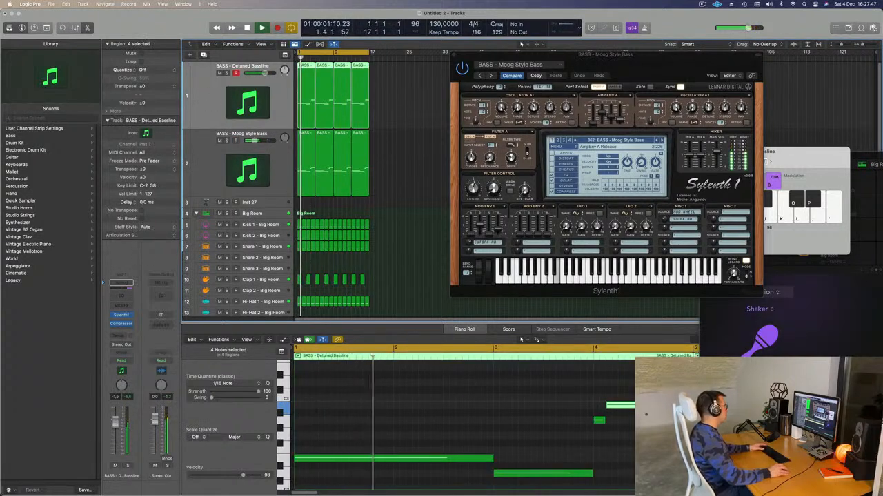
- Close the Sylenth1 window and replay the full 16-bar arrangement from the beginning in an overview that shows most drum tracks
{"action": "left_click_drag", "start_coordinate": [665, 70], "coordinate": [479, 192]}
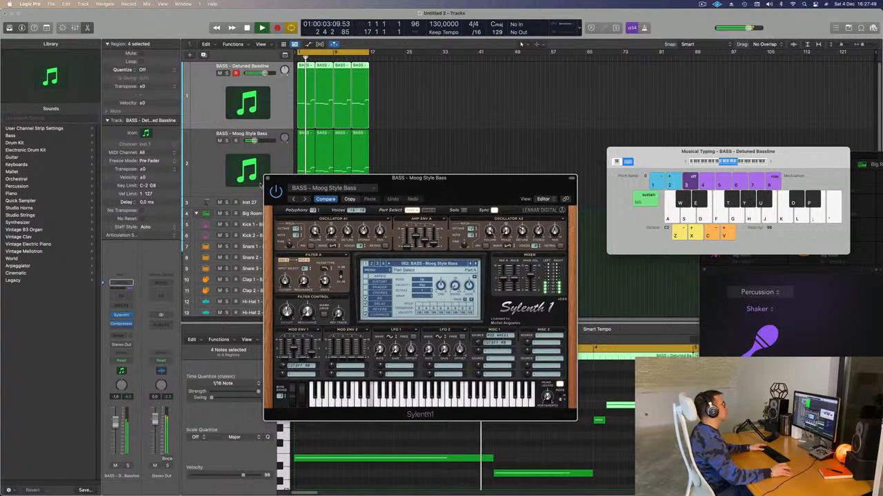
{"action": "left_click", "coordinate": [267, 179]}
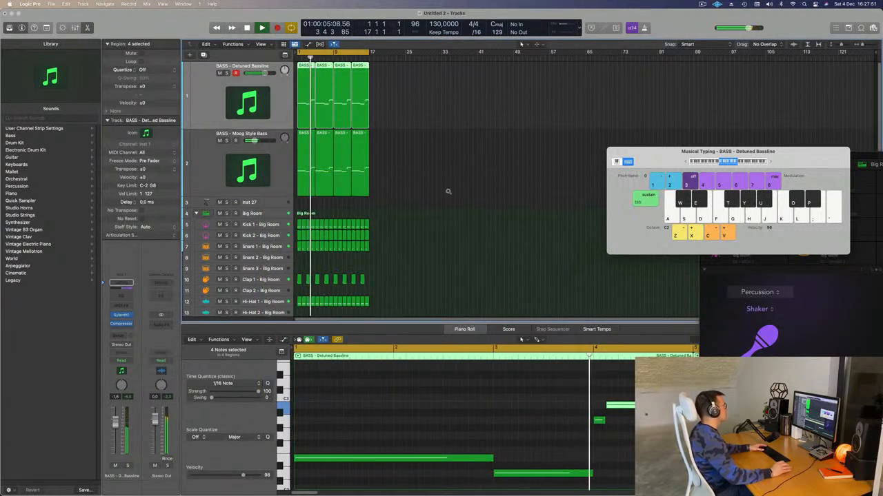
{"action": "key", "text": "super+Right"}
{"action": "key", "text": "super+Up"}
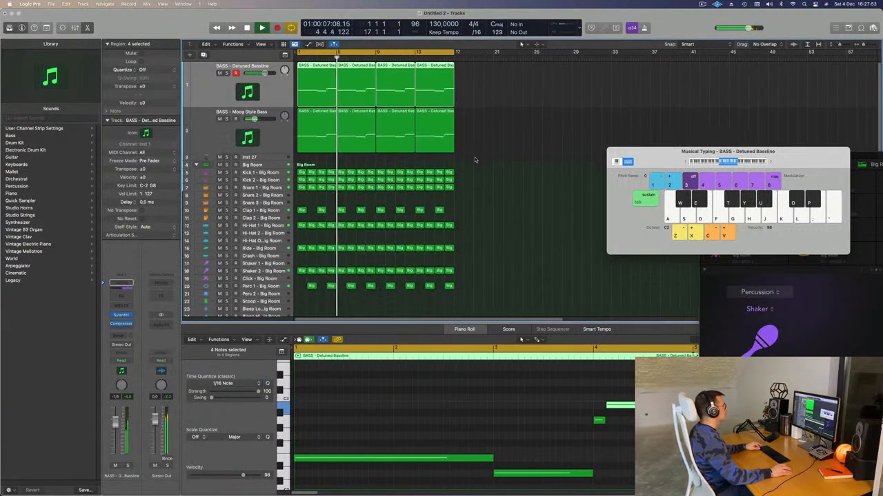
{"action": "key", "text": "Return"}
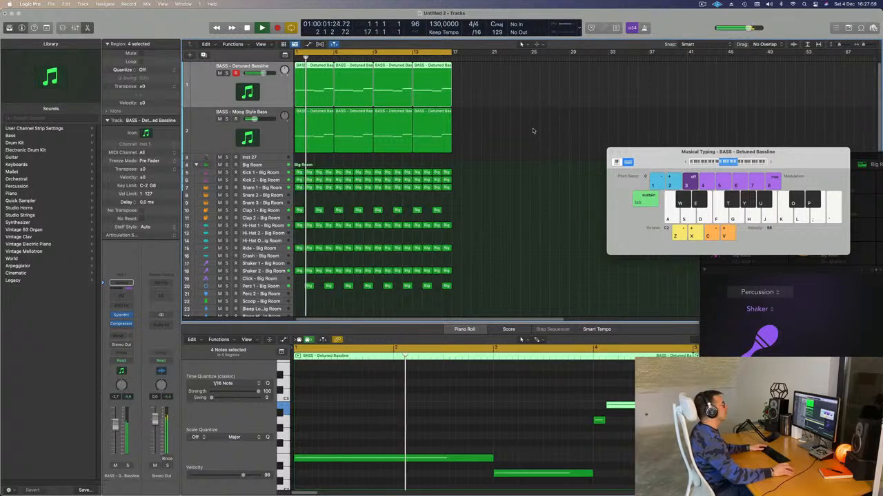
- Duplicate the Moog Style Bass track as a new empty track with the same settings and restart playback
{"action": "left_click", "coordinate": [259, 131]}
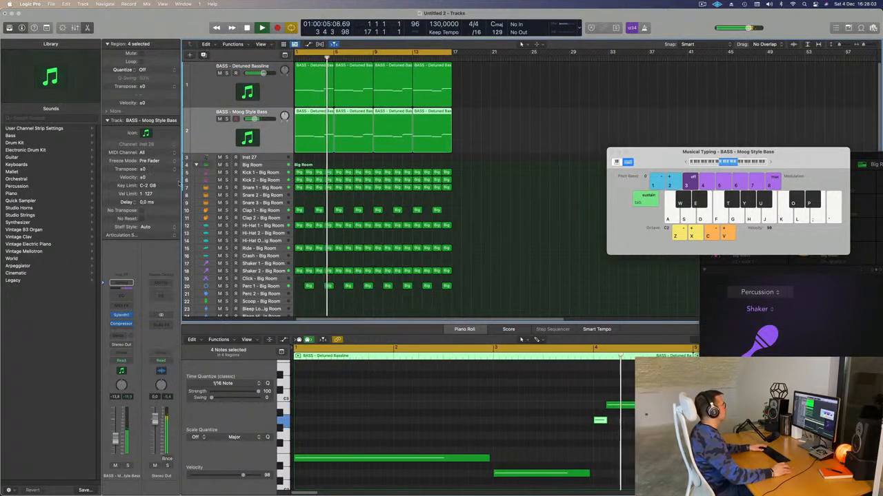
{"action": "key", "text": "super+d"}
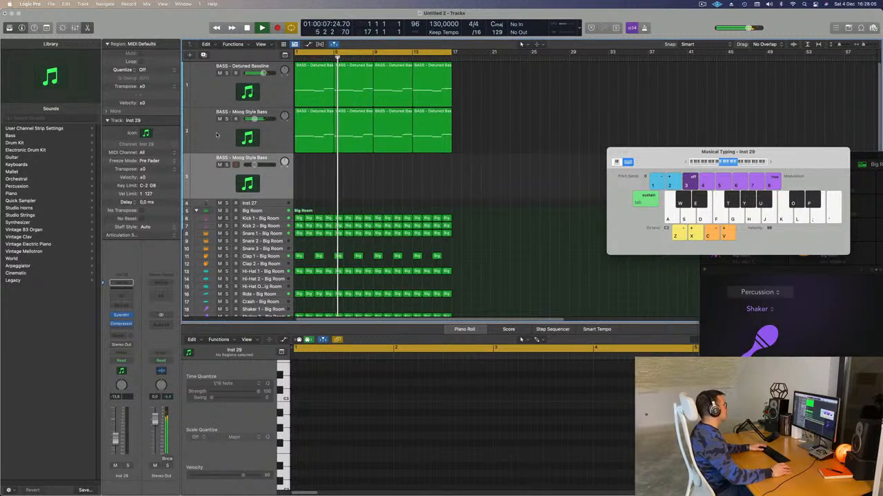
{"action": "key", "text": "Return"}
- Compare the mix with the Detuned Bassline track soloed, muted and restored, and lower that track's volume slightly
{"action": "left_click", "coordinate": [225, 73]}
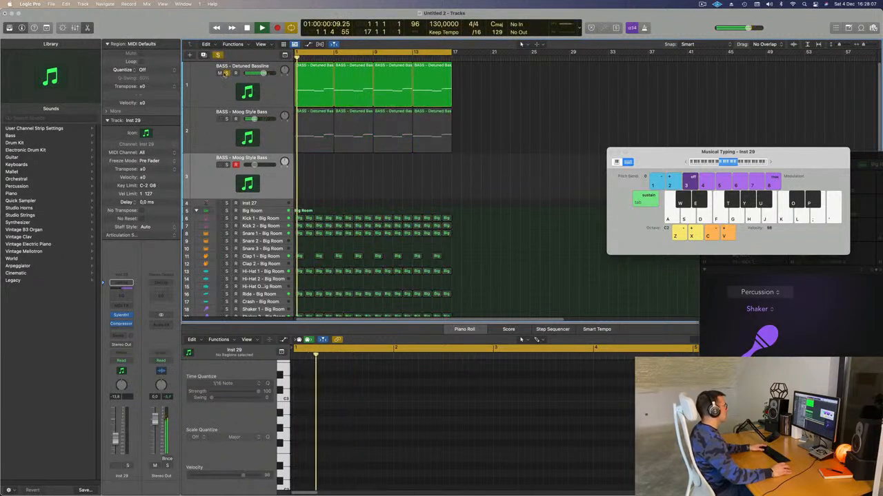
{"action": "left_click", "coordinate": [225, 73]}
{"action": "left_click", "coordinate": [219, 73]}
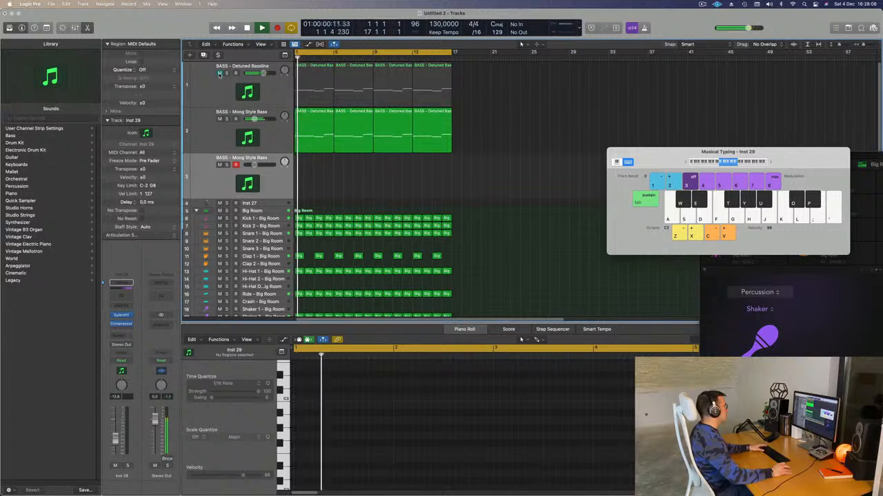
{"action": "left_click", "coordinate": [219, 73]}
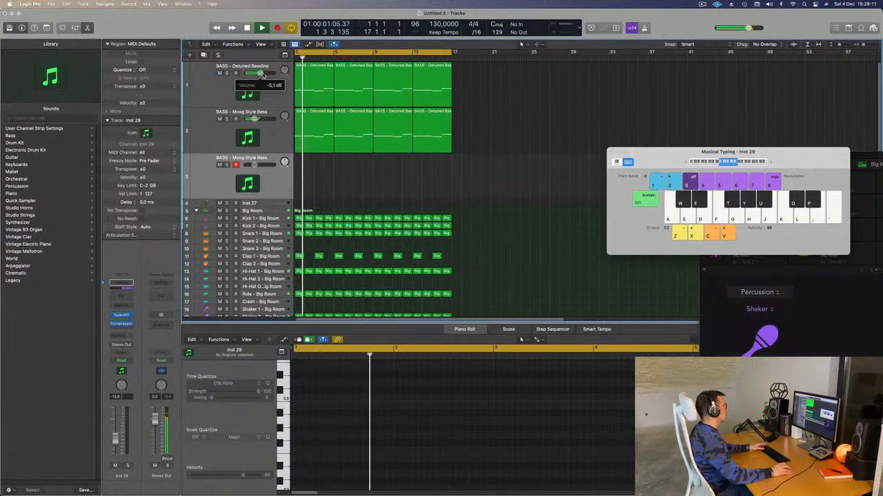
{"action": "left_click_drag", "start_coordinate": [262, 74], "coordinate": [258, 74]}
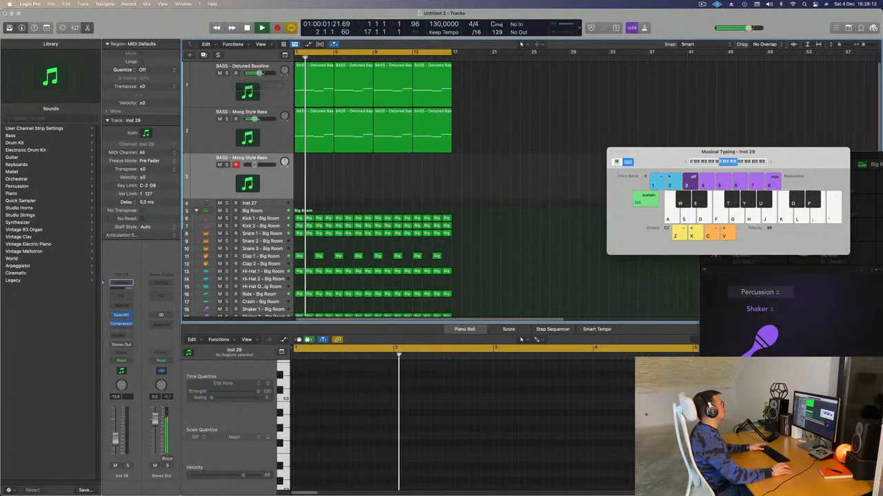
- Raise the existing Moog Style Bass track's volume to -11.0 dB and audition its Sylenth1 sound with the mix from the start
{"action": "left_click_drag", "start_coordinate": [670, 158], "coordinate": [665, 115]}
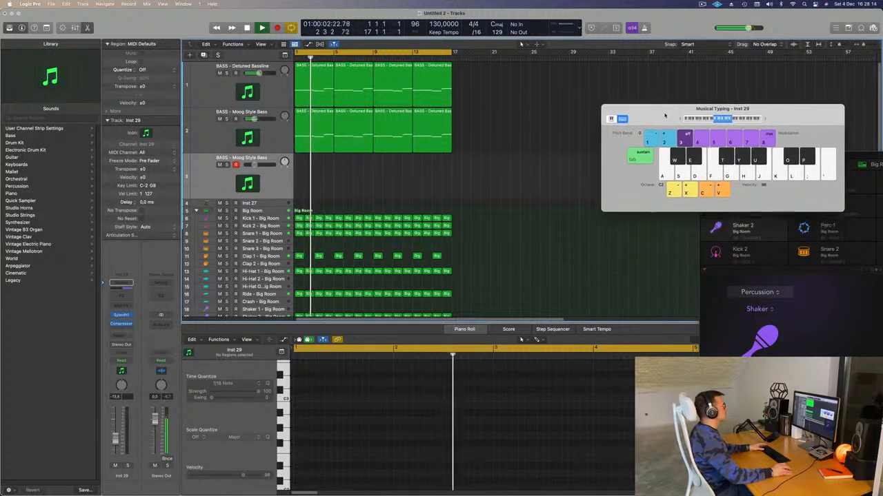
{"action": "left_click", "coordinate": [199, 135]}
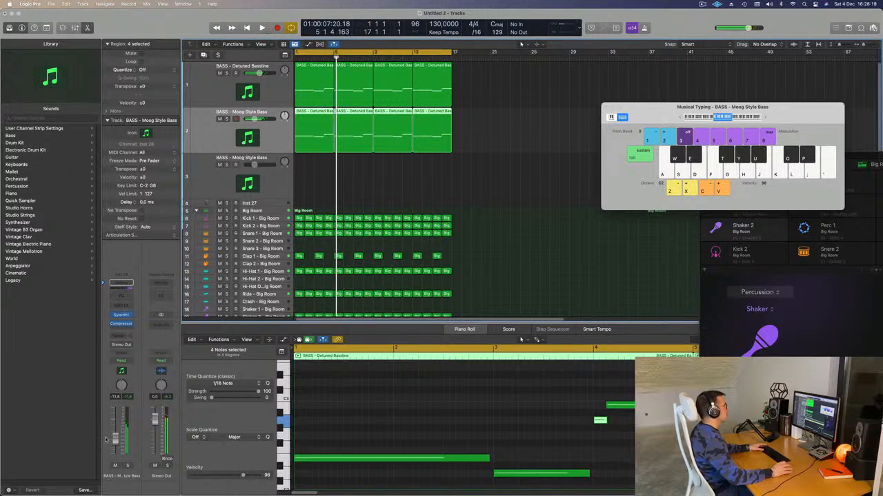
{"action": "key", "text": "Return"}
{"action": "left_click", "coordinate": [121, 316]}
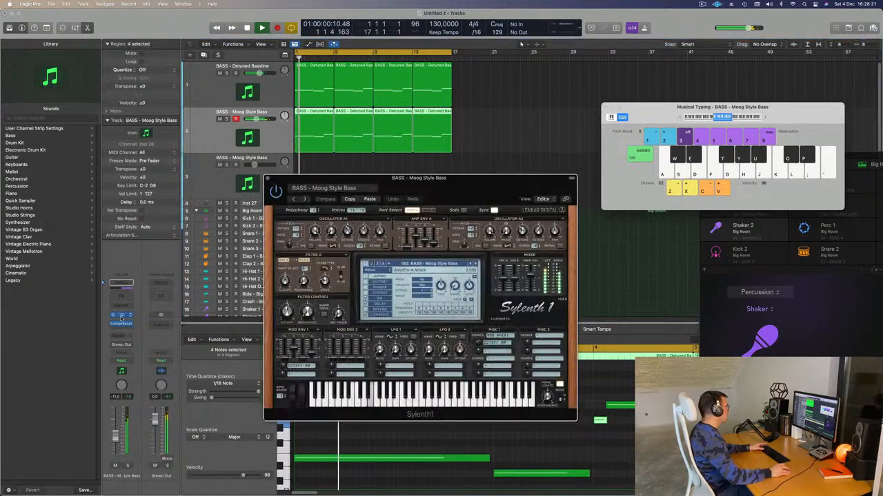
{"action": "key", "text": "Return"}
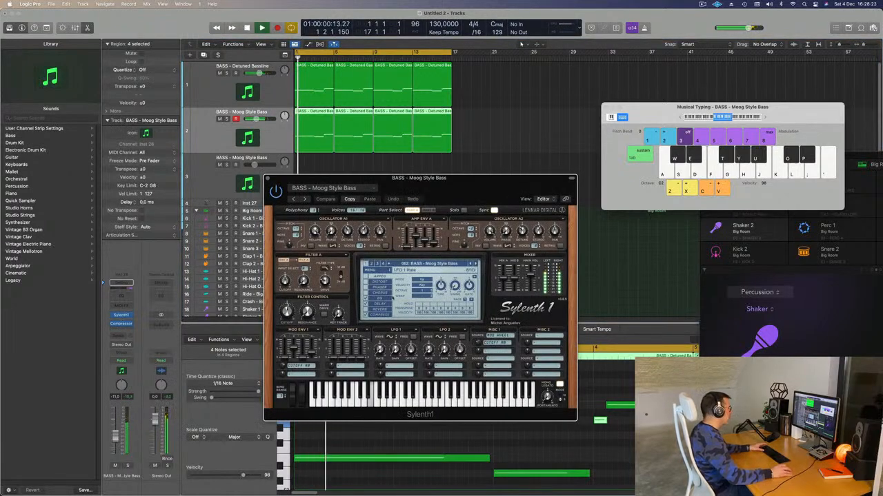
{"action": "key", "text": "Return"}
{"action": "key", "text": "space"}
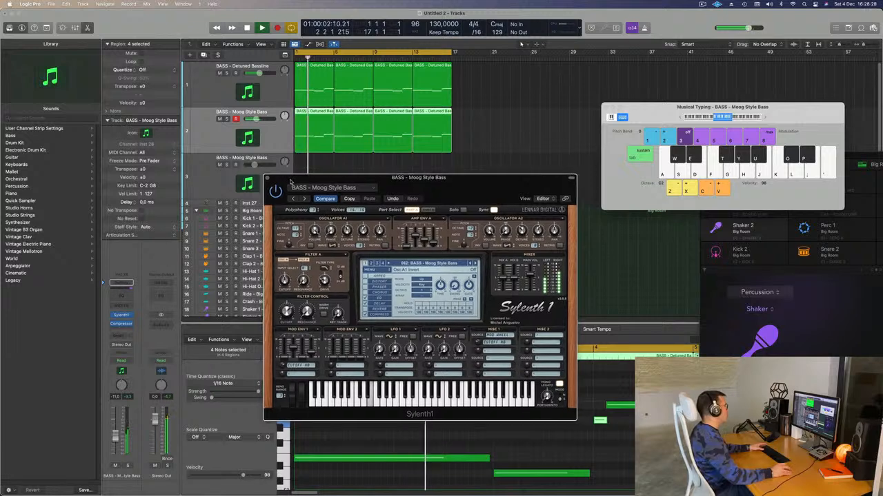
{"action": "left_click", "coordinate": [268, 178]}
{"action": "left_click", "coordinate": [267, 183]}
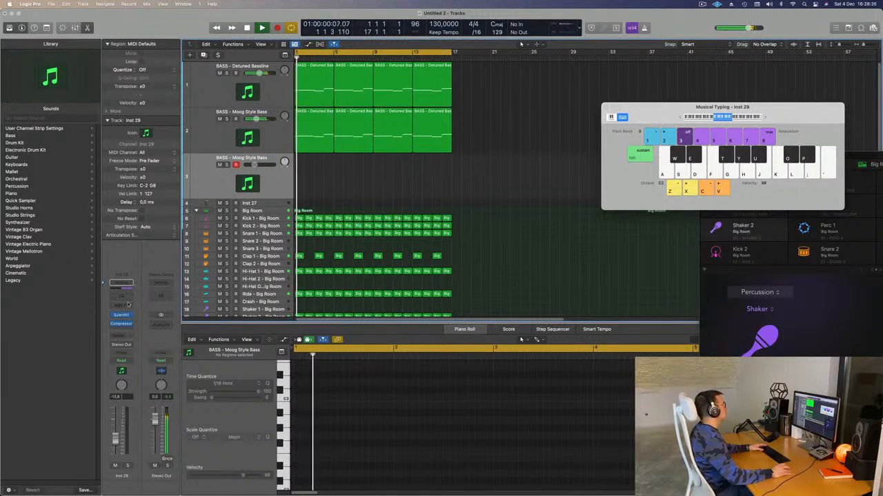
- Open Sylenth1 on the empty duplicate of the Moog Style Bass track and load preset 122 LEAD - 80's Cop
{"action": "left_click", "coordinate": [121, 315]}
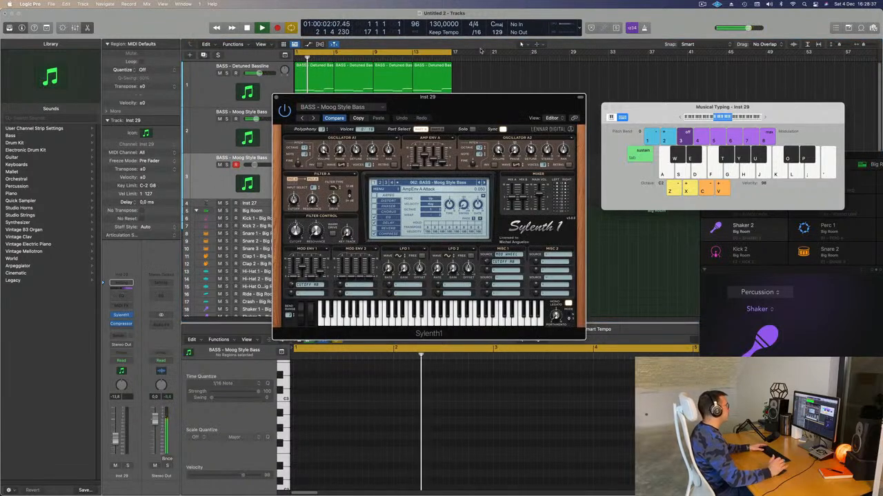
{"action": "left_click_drag", "start_coordinate": [489, 103], "coordinate": [545, 73]}
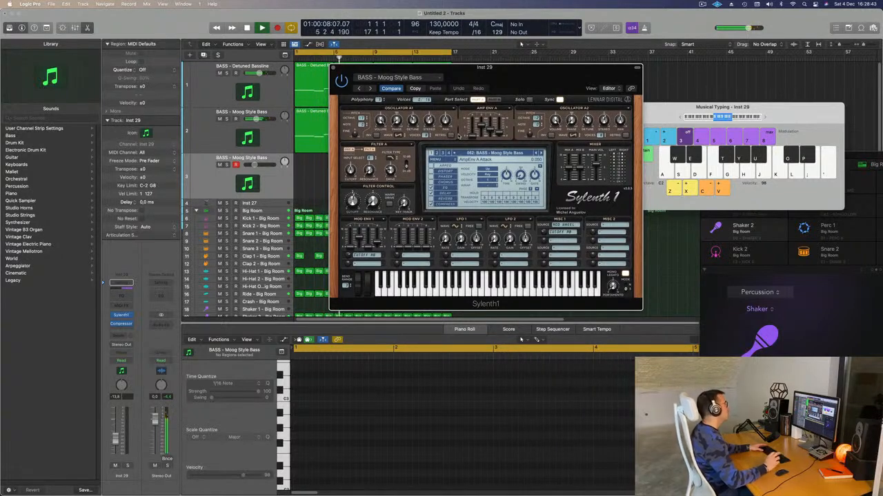
{"action": "left_click_drag", "start_coordinate": [583, 74], "coordinate": [572, 71]}
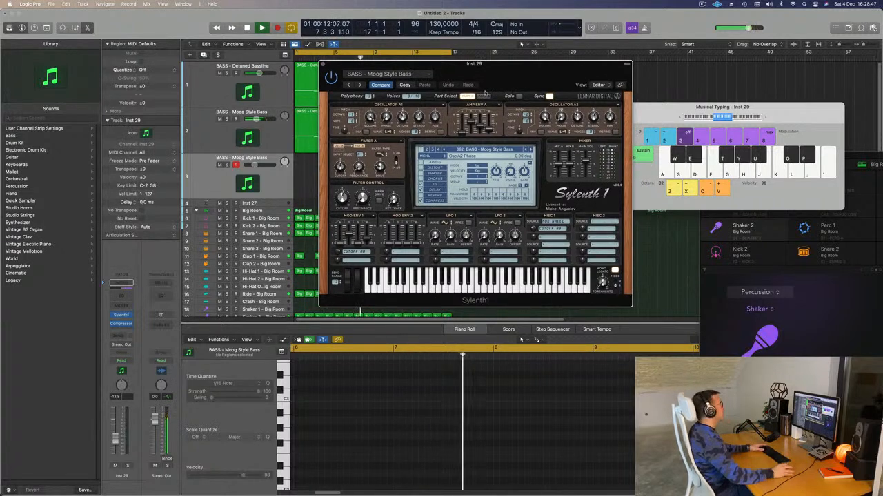
{"action": "left_click_drag", "start_coordinate": [573, 71], "coordinate": [568, 64]}
{"action": "left_click", "coordinate": [470, 144]}
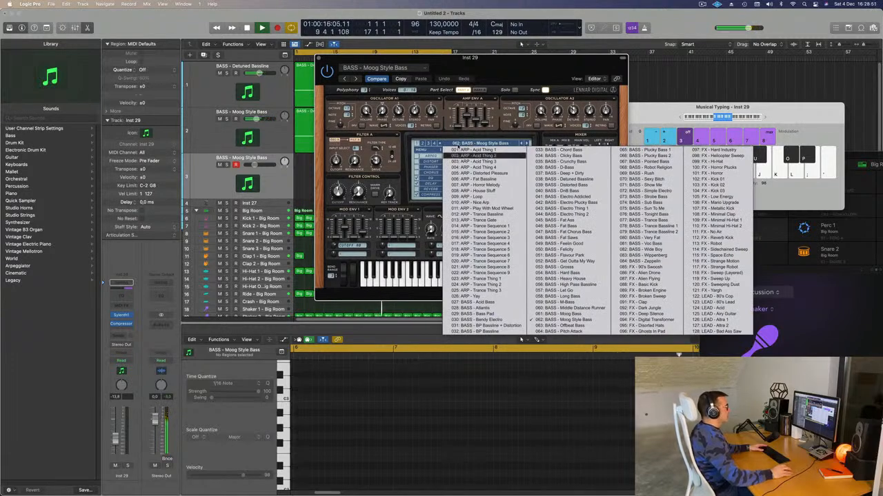
{"action": "left_click", "coordinate": [423, 144]}
{"action": "left_click", "coordinate": [461, 144]}
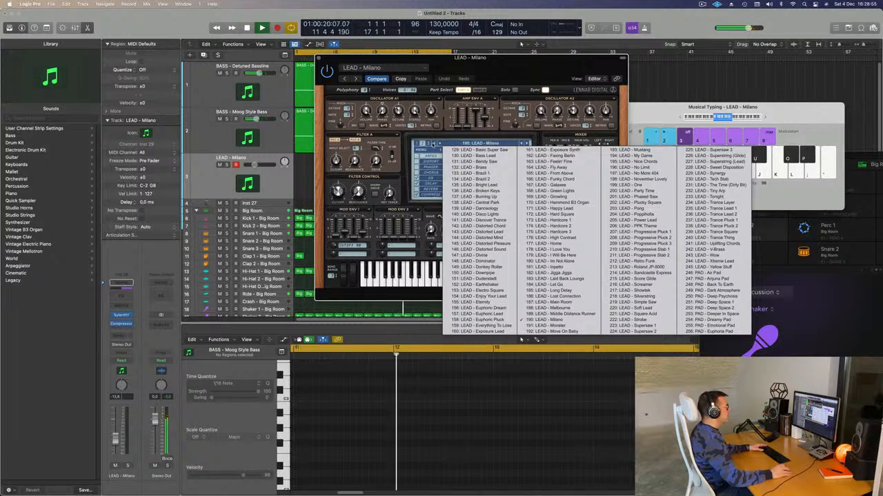
{"action": "left_click", "coordinate": [507, 144]}
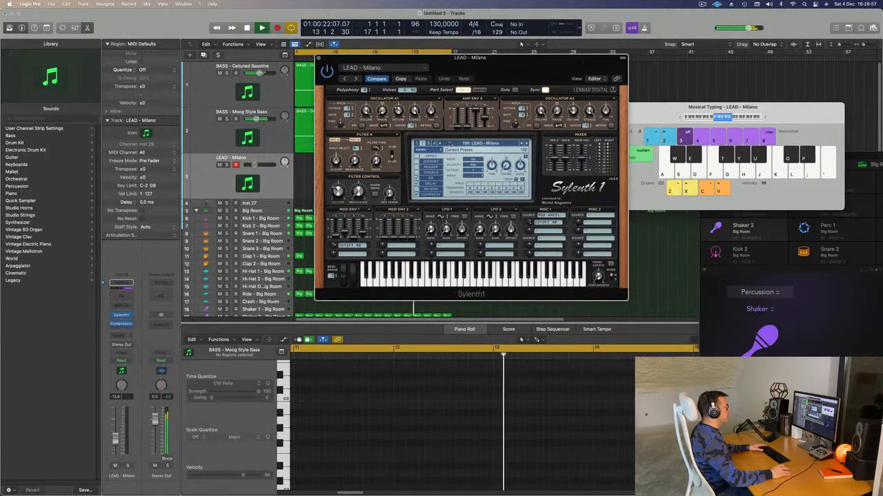
{"action": "left_click", "coordinate": [416, 144]}
{"action": "left_click", "coordinate": [471, 144]}
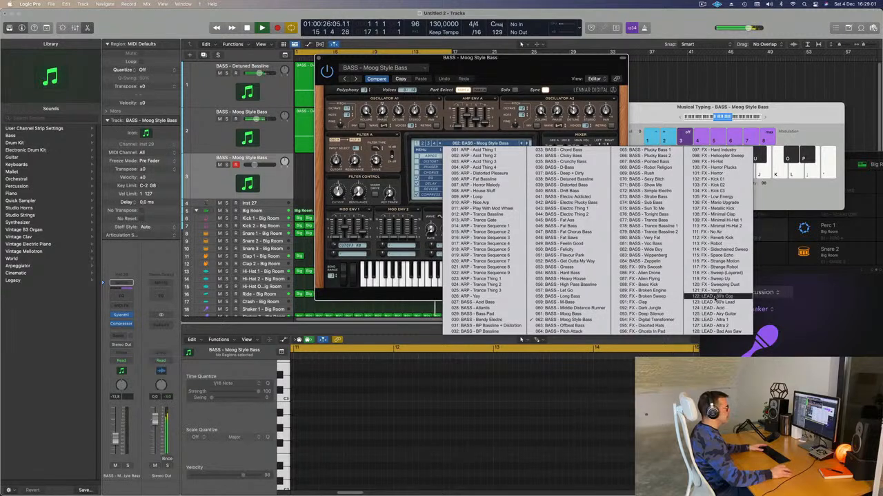
{"action": "left_click", "coordinate": [711, 297]}
- Shift the Musical Typing keyboard to octave C3 and try a few notes of the lead over the beat
{"action": "left_click_drag", "start_coordinate": [535, 68], "coordinate": [560, 78]}
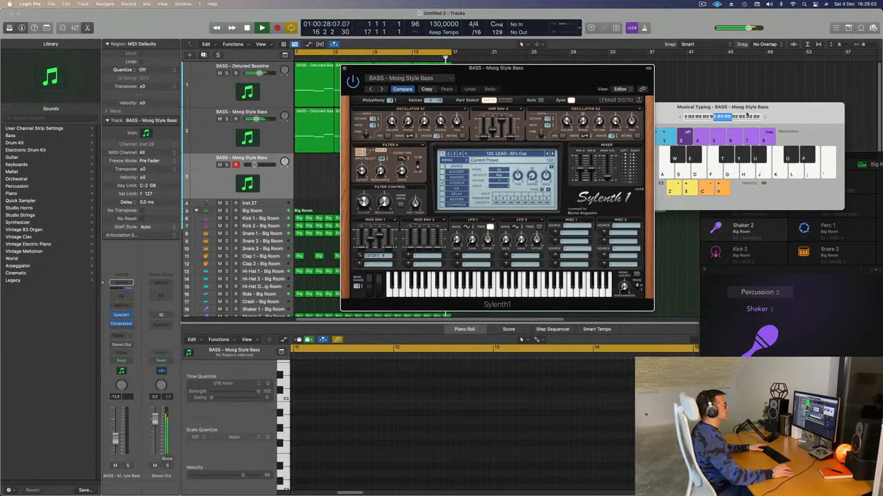
{"action": "left_click", "coordinate": [764, 118]}
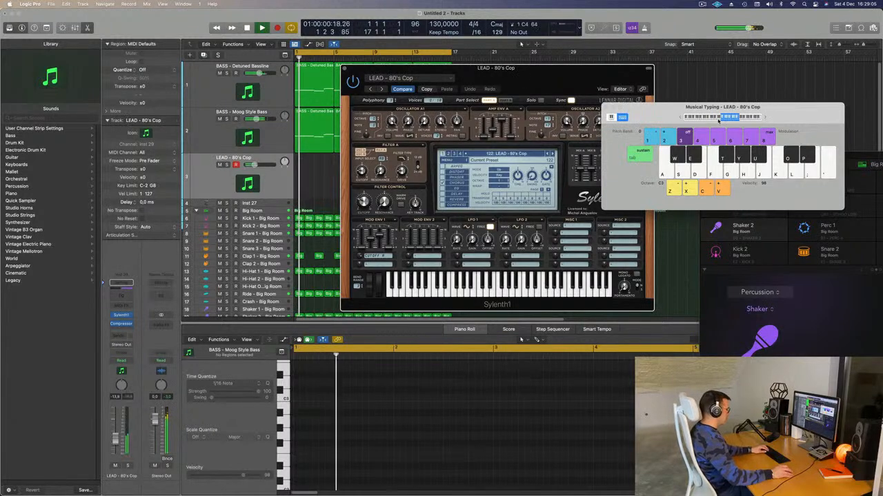
{"action": "key", "text": "j"}
{"action": "left_click_drag", "start_coordinate": [495, 68], "coordinate": [563, 106]}
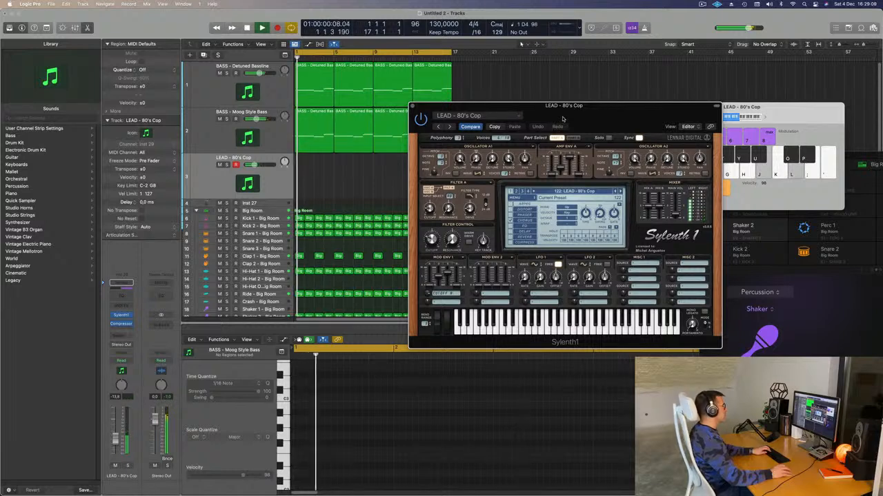
{"action": "key", "text": "k"}
{"action": "key", "text": "l"}
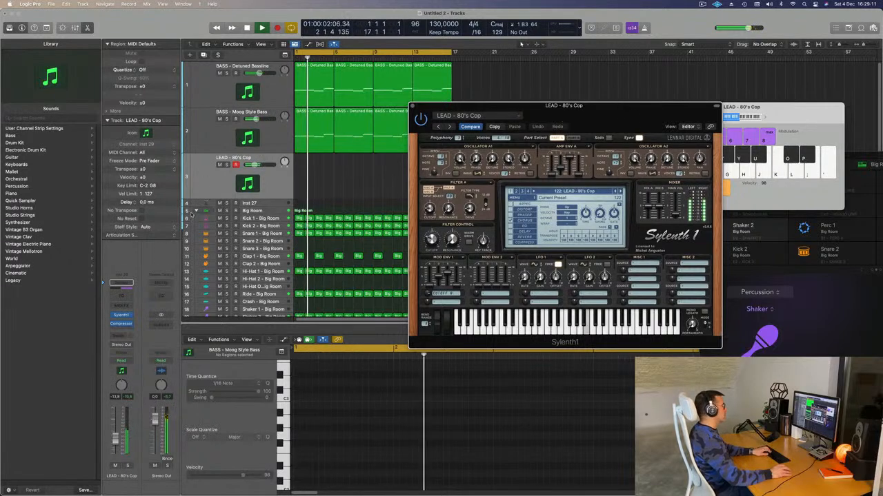
- Add a Bus 5 send to the 80's Cop lead track, raise its send level and play test notes
{"action": "left_click", "coordinate": [106, 345]}
{"action": "key", "text": "k"}
{"action": "left_click", "coordinate": [120, 337]}
{"action": "mouse_move", "coordinate": [138, 347]}
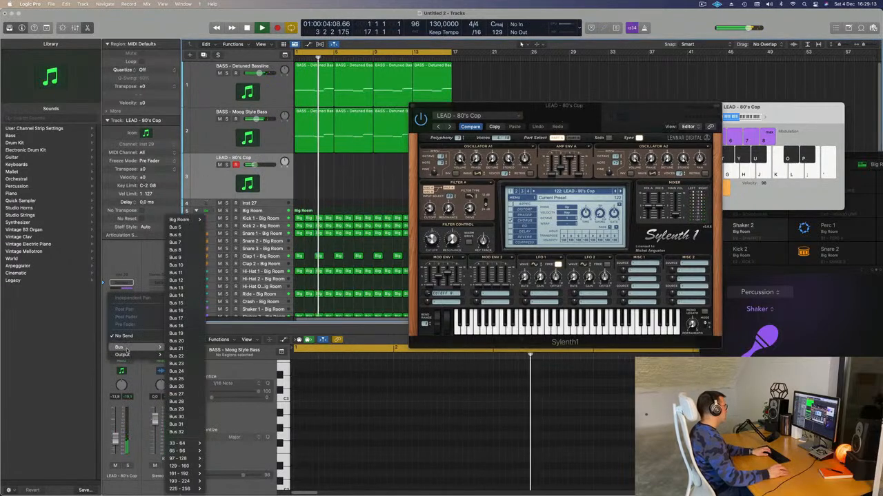
{"action": "left_click", "coordinate": [175, 227]}
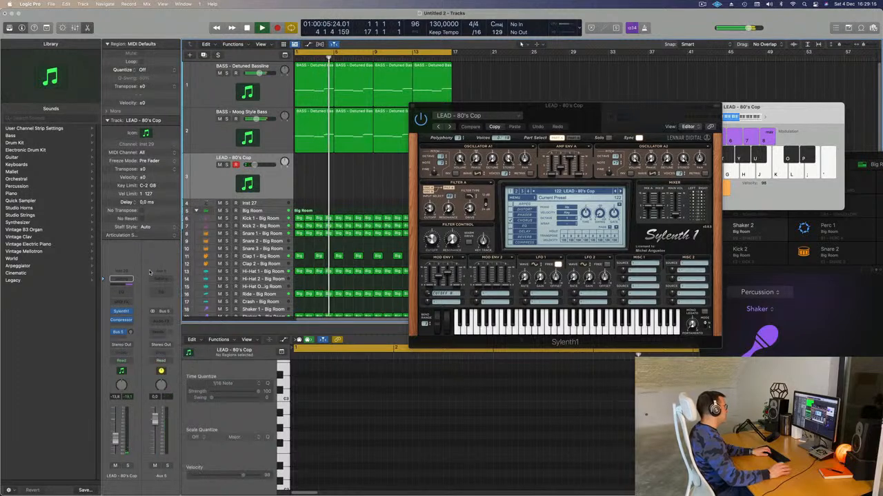
{"action": "left_click_drag", "start_coordinate": [130, 332], "coordinate": [135, 300]}
{"action": "key", "text": "j"}
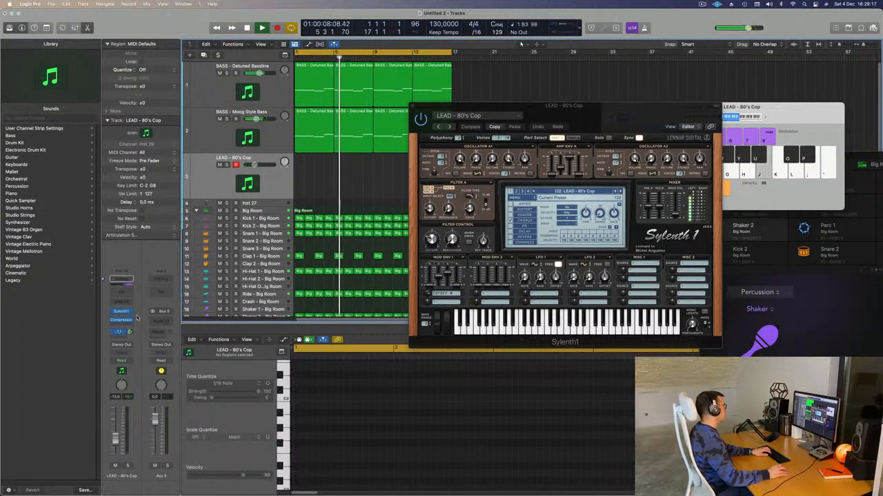
{"action": "key", "text": "k"}
{"action": "key", "text": "l"}
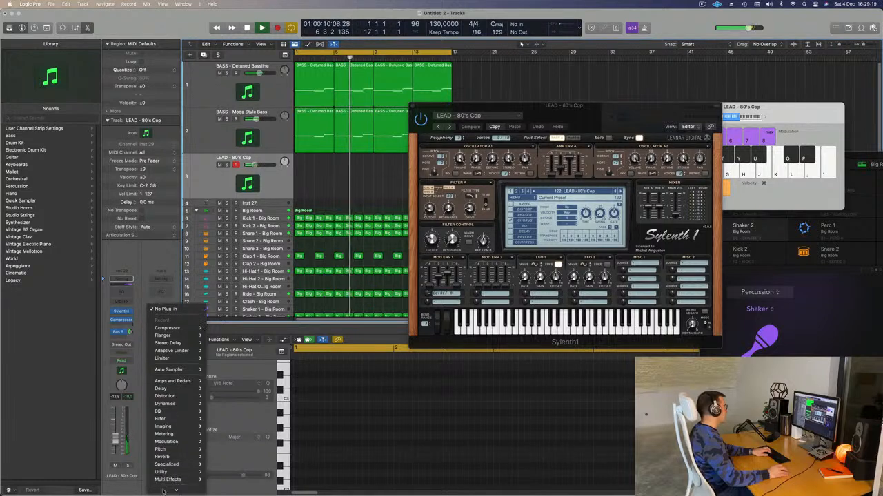
- Insert a stereo SilverVerb on the Aux 5 channel, load its grandiose preset and close the reverb window
{"action": "mouse_move", "coordinate": [173, 458]}
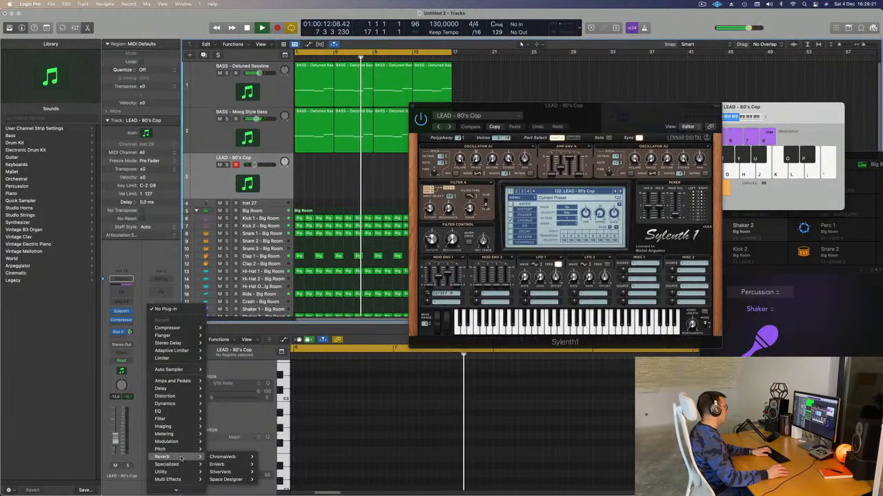
{"action": "mouse_move", "coordinate": [228, 472]}
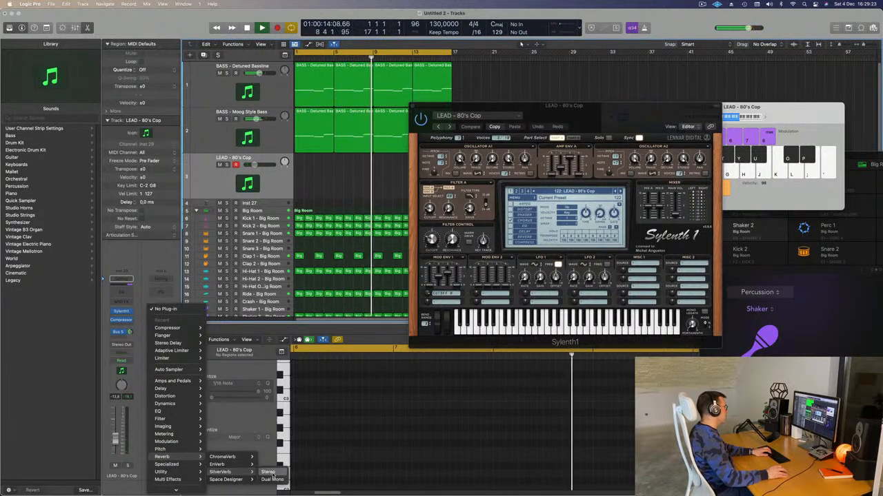
{"action": "left_click", "coordinate": [269, 472]}
{"action": "left_click", "coordinate": [327, 108]}
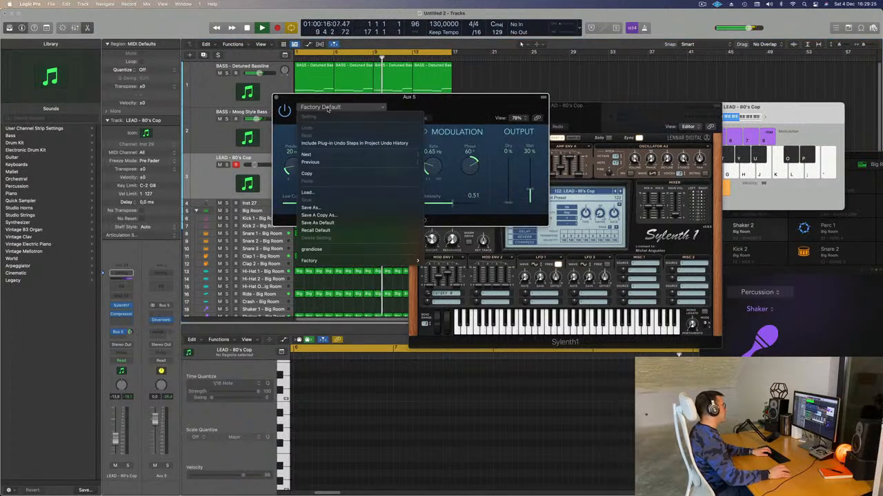
{"action": "left_click", "coordinate": [311, 249]}
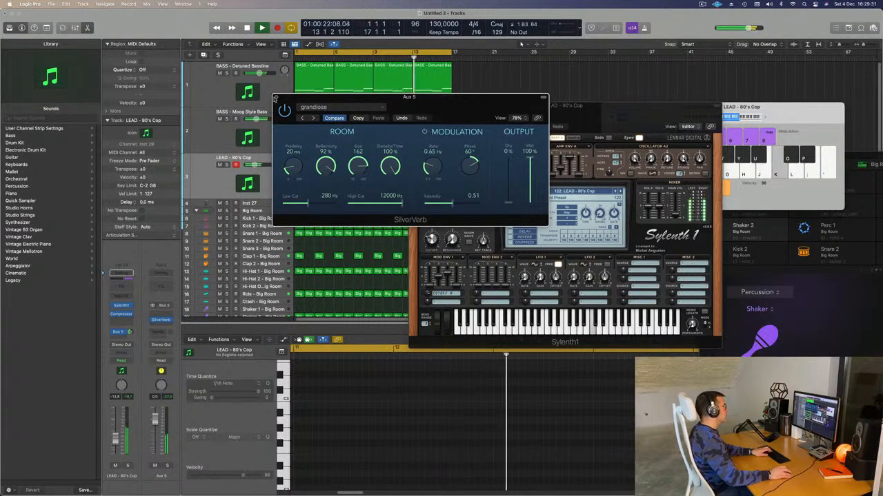
{"action": "left_click", "coordinate": [275, 97]}
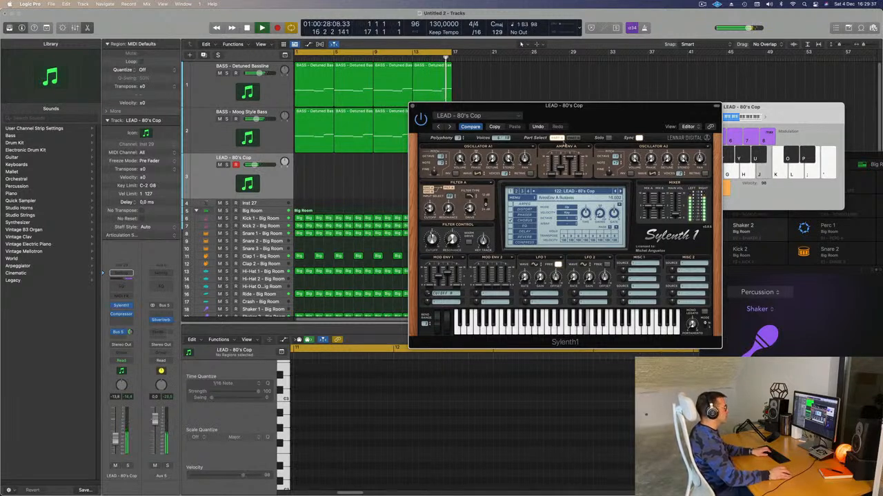
- Try a different amp envelope B sustain on the lead, and step through the following Sylenth1 presets to 132: LEAD - Brass
{"action": "left_click", "coordinate": [571, 139]}
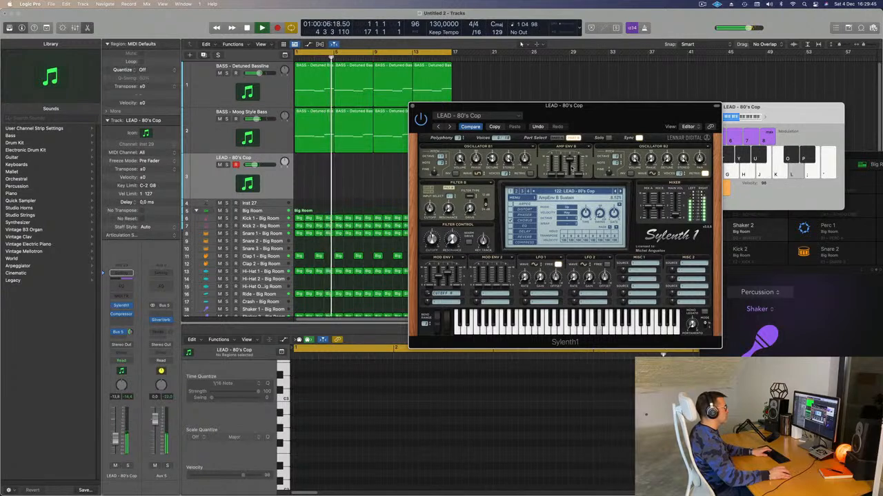
{"action": "mouse_move", "coordinate": [572, 167]}
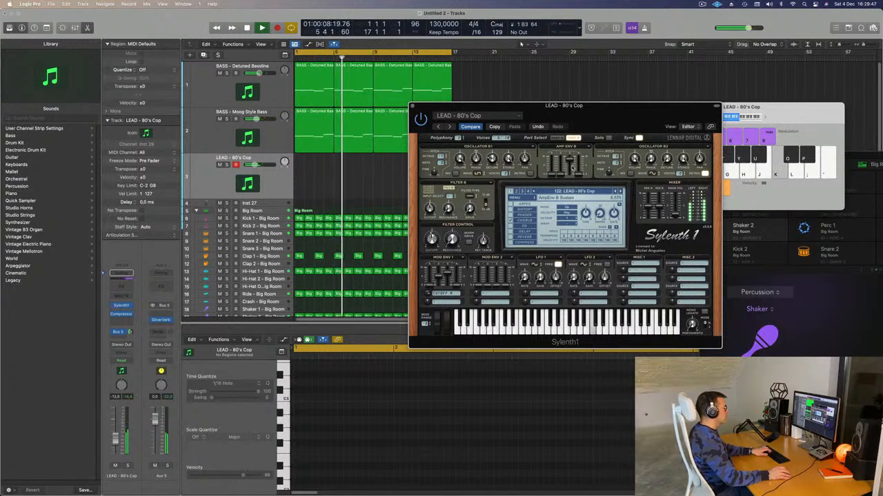
{"action": "left_click", "coordinate": [620, 191]}
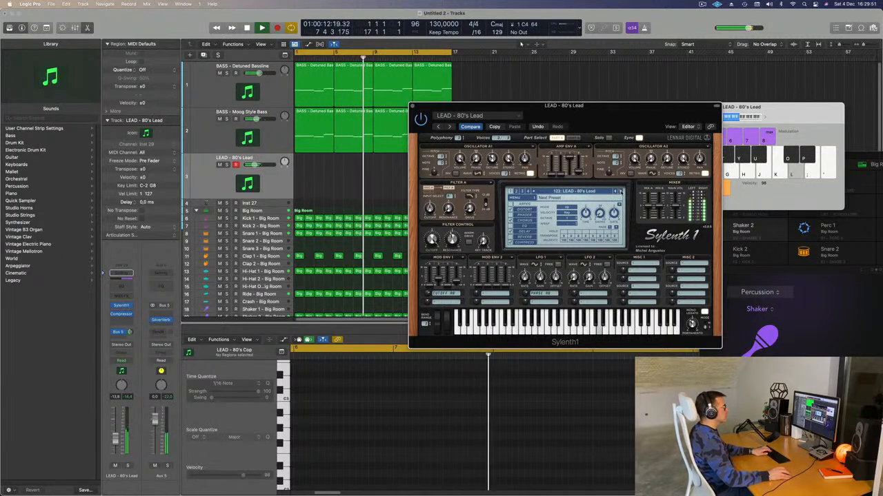
{"action": "left_click", "coordinate": [620, 191]}
{"action": "left_click", "coordinate": [620, 191]}
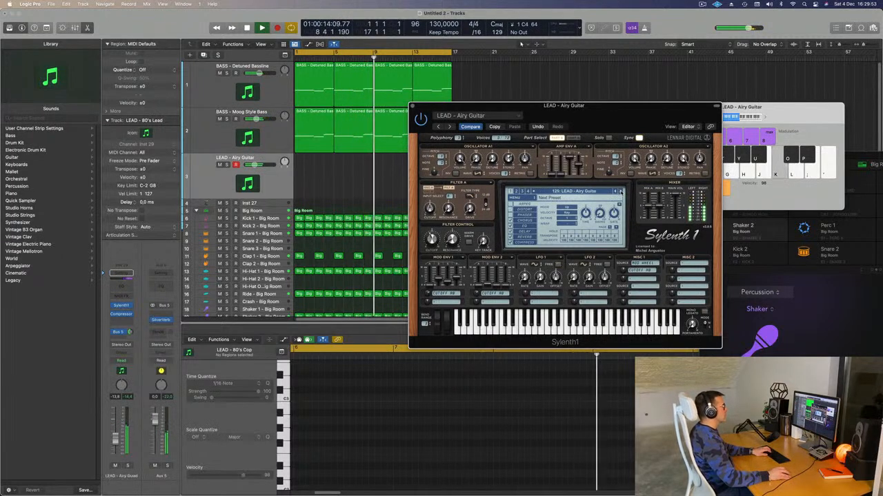
{"action": "left_click", "coordinate": [620, 191]}
{"action": "left_click", "coordinate": [620, 191]}
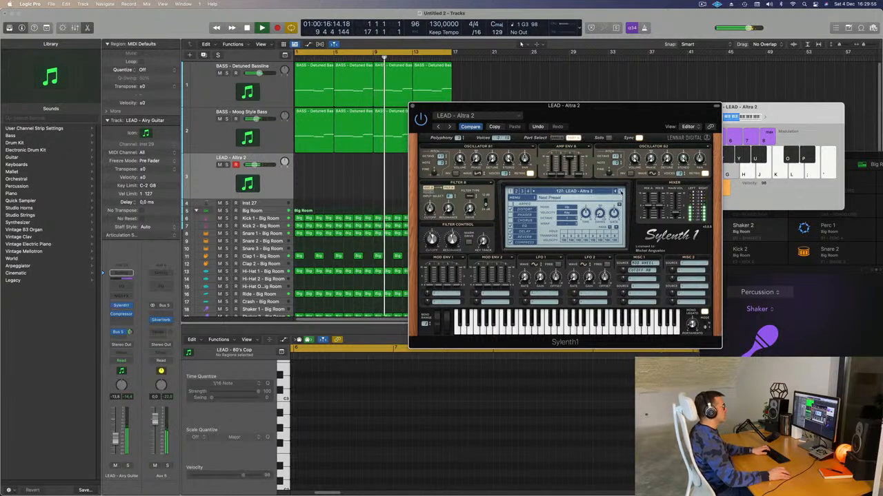
{"action": "left_click", "coordinate": [620, 191]}
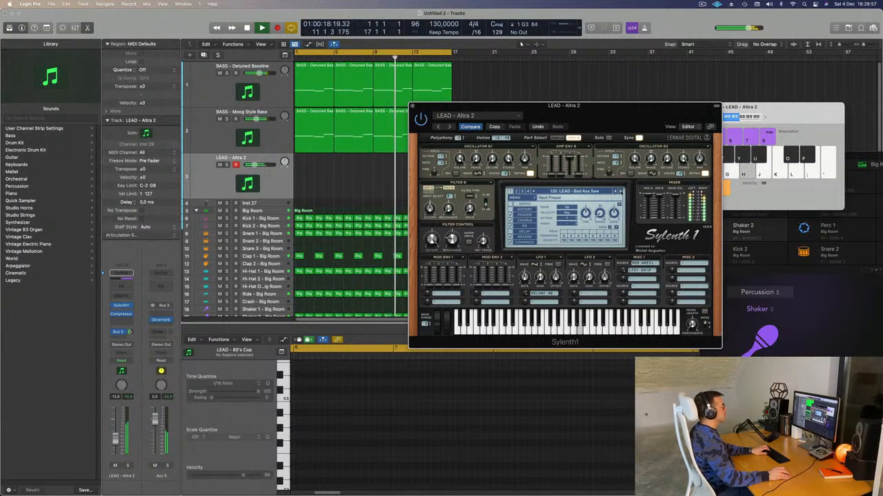
{"action": "left_click", "coordinate": [620, 191]}
{"action": "left_click", "coordinate": [619, 191]}
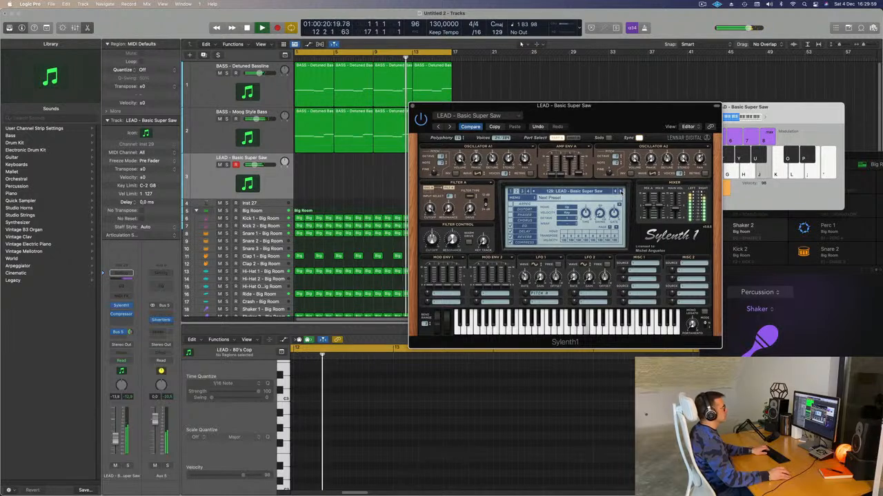
{"action": "left_click", "coordinate": [619, 191]}
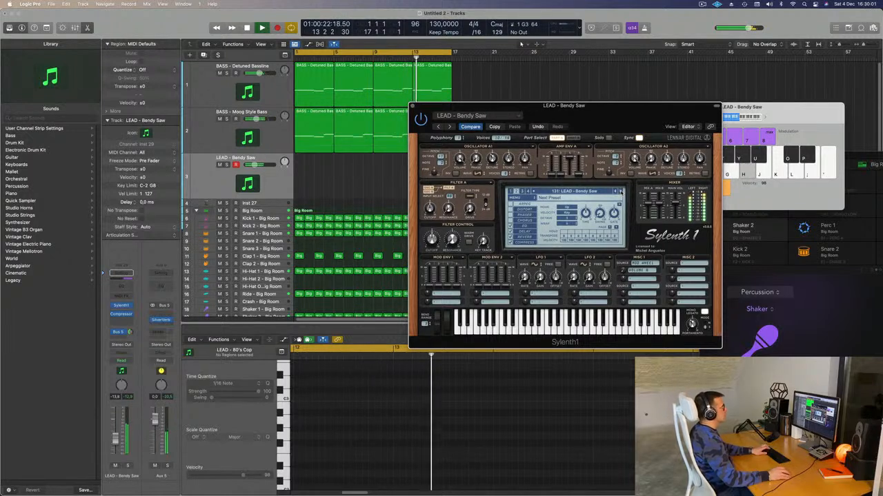
{"action": "left_click", "coordinate": [620, 191]}
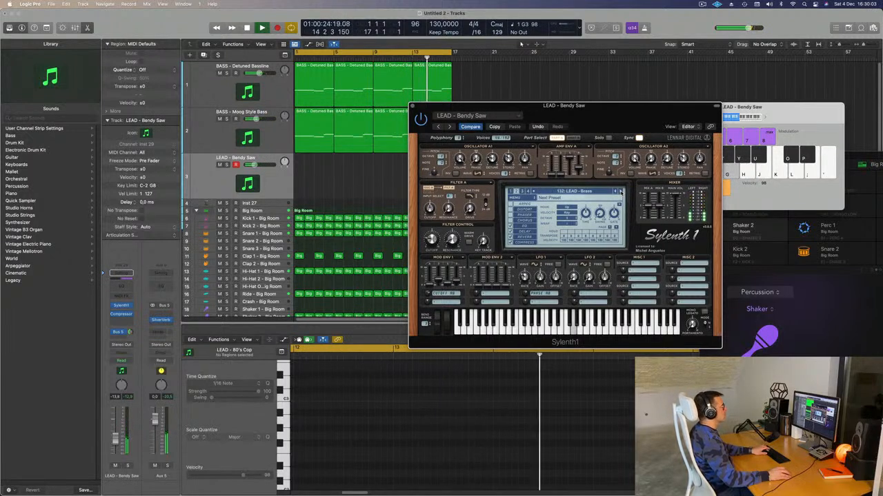
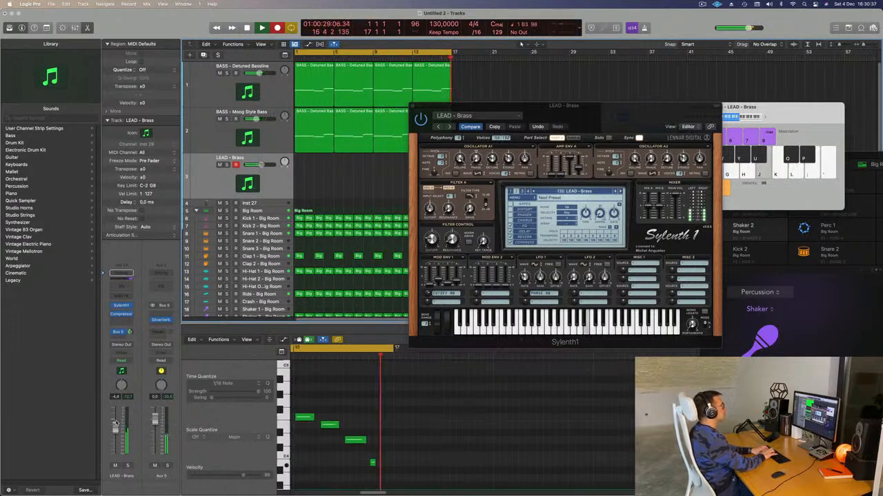
- Record a repeating descending F4–E4–D4–B3 melody on the LEAD - Brass track over the looping beat, stopping at about bar 9
{"action": "key", "text": "apostrophe"}
{"action": "key", "text": "semicolon"}
{"action": "key", "text": "l"}
{"action": "key", "text": "j"}
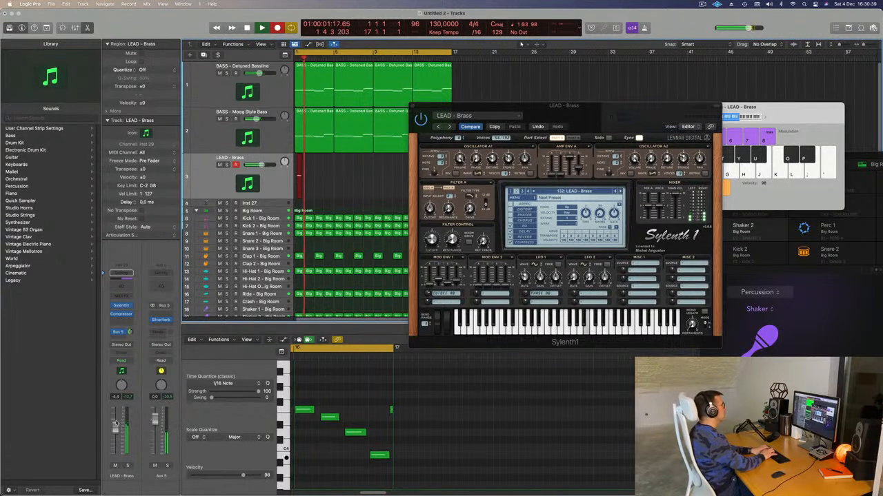
{"action": "key", "text": "apostrophe"}
{"action": "key", "text": "semicolon"}
{"action": "key", "text": "l"}
{"action": "key", "text": "j"}
{"action": "key", "text": "apostrophe"}
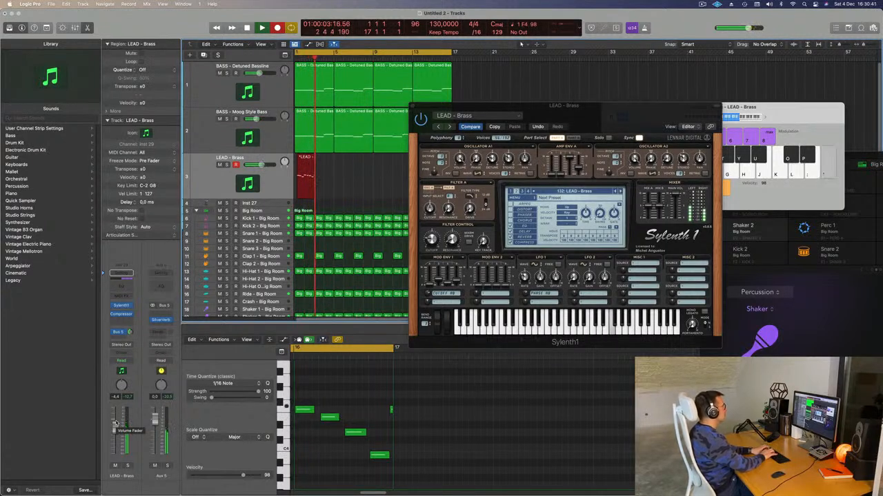
{"action": "key", "text": "semicolon"}
{"action": "key", "text": "l"}
{"action": "key", "text": "j"}
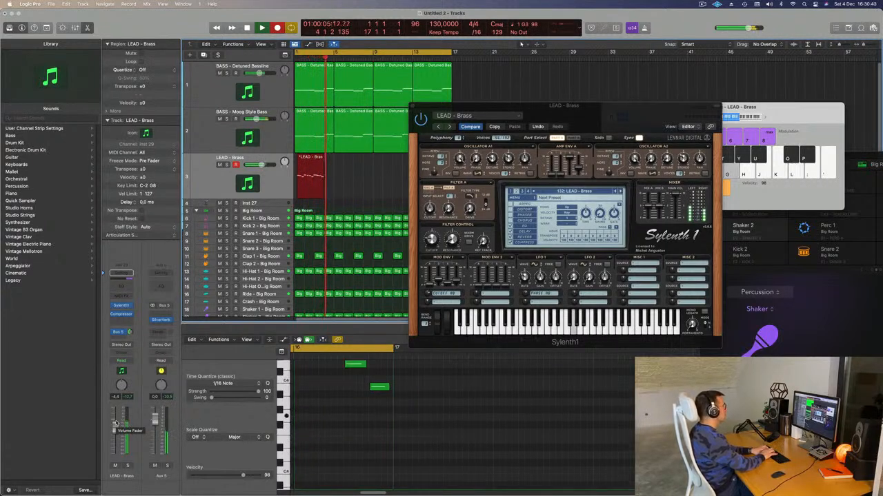
{"action": "key", "text": "h"}
{"action": "key", "text": "apostrophe"}
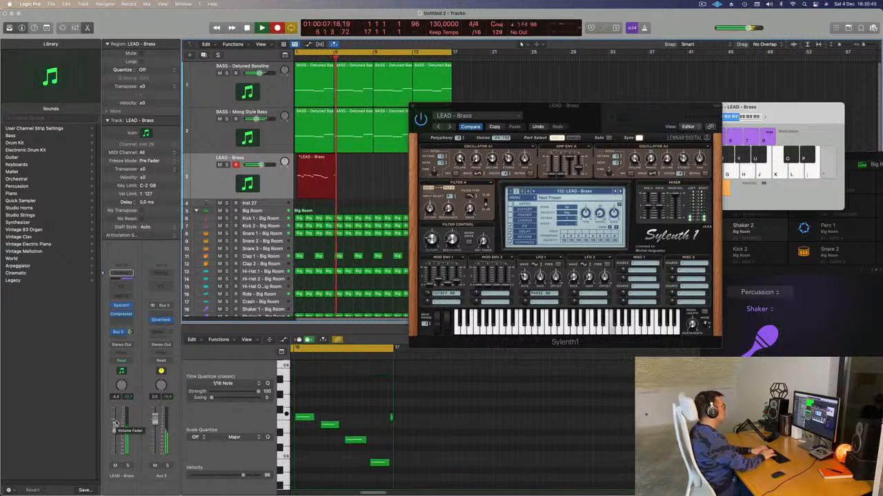
{"action": "key", "text": "semicolon"}
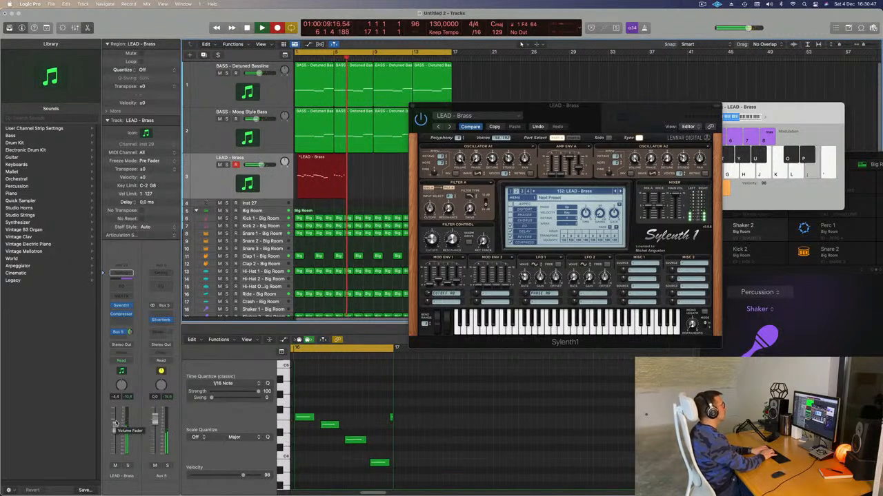
{"action": "key", "text": "apostrophe"}
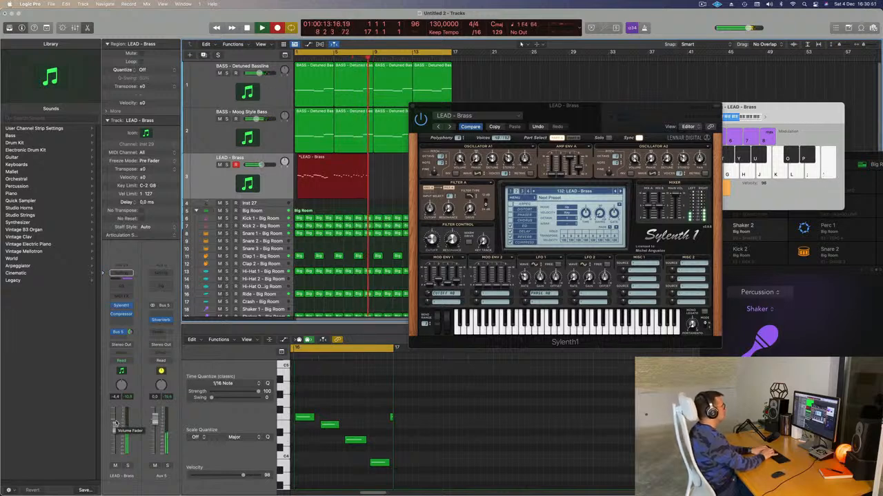
{"action": "key", "text": "space"}
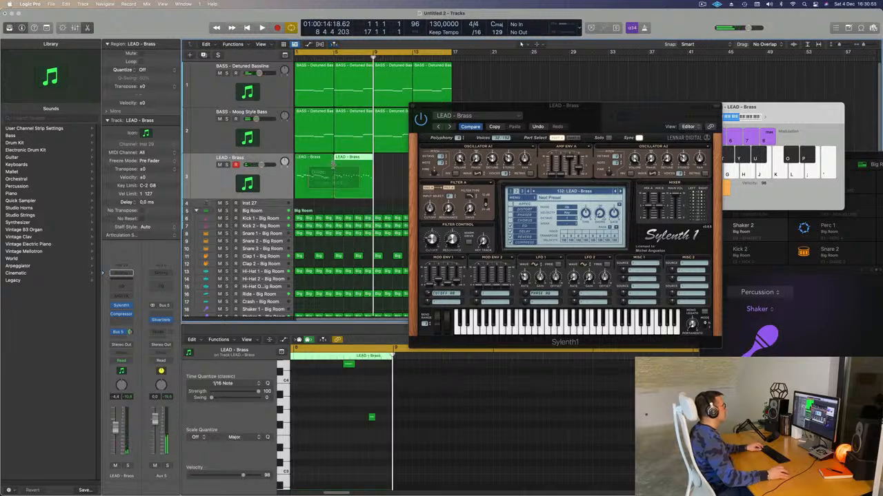
- Move the second four-bar LEAD - Brass take to bar 1 and delete the leftover region at bar 16
{"action": "left_click_drag", "start_coordinate": [296, 165], "coordinate": [315, 157]}
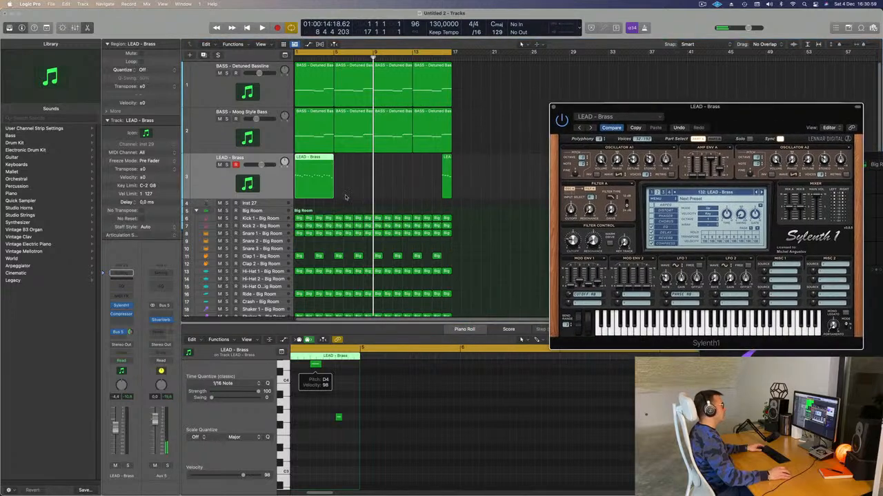
{"action": "left_click", "coordinate": [447, 176]}
{"action": "key", "text": "Delete"}
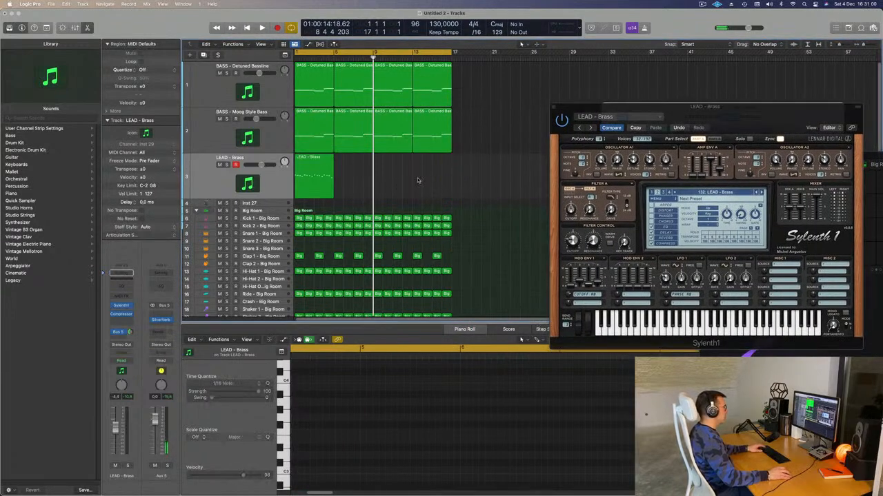
- Examine the notes of the four-bar LEAD - Brass region in the piano roll and play it back from bar 1
{"action": "left_click", "coordinate": [306, 176]}
{"action": "scroll", "coordinate": [352, 440], "scroll_direction": "up", "scroll_amount": 2}
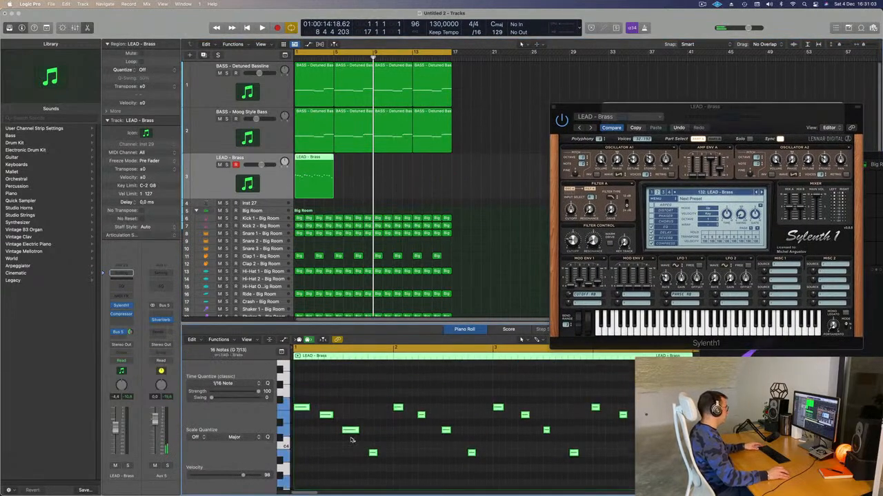
{"action": "scroll", "coordinate": [352, 440], "scroll_direction": "up", "scroll_amount": 1}
{"action": "key", "text": "Return"}
{"action": "key", "text": "space"}
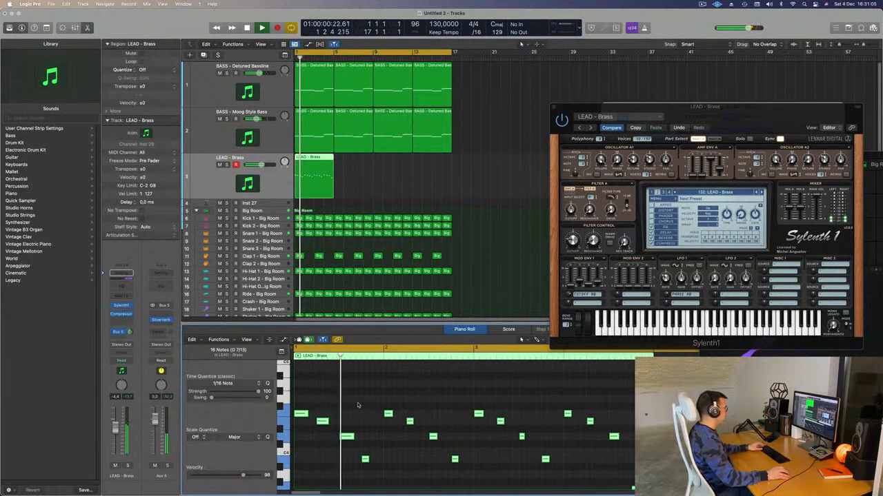
{"action": "left_click_drag", "start_coordinate": [599, 107], "coordinate": [489, 114]}
{"action": "key", "text": "space"}
- Repeat the four-bar LEAD - Brass region three times to fill 16 bars and play the result
{"action": "left_click", "coordinate": [408, 171]}
{"action": "left_click", "coordinate": [313, 185]}
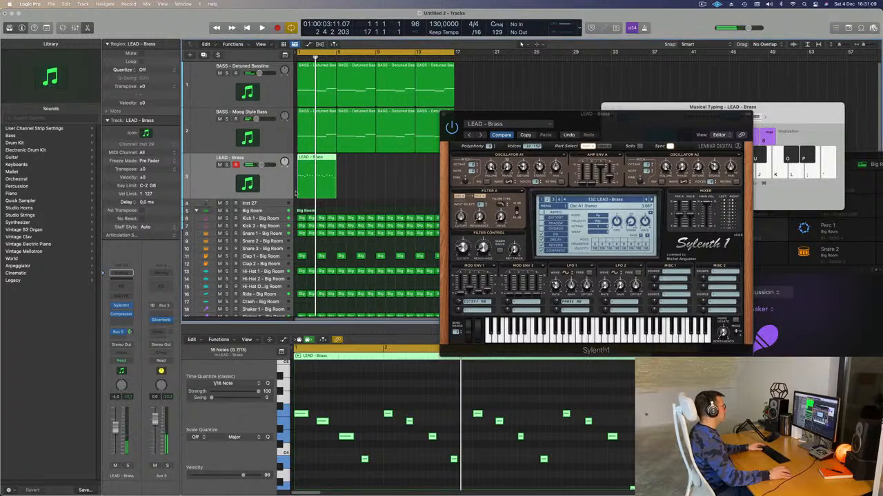
{"action": "key", "text": "super+r"}
{"action": "key", "text": "super+r"}
{"action": "key", "text": "super+r"}
{"action": "left_click_drag", "start_coordinate": [551, 114], "coordinate": [614, 83]}
{"action": "key", "text": "space"}
{"action": "left_click", "coordinate": [283, 185]}
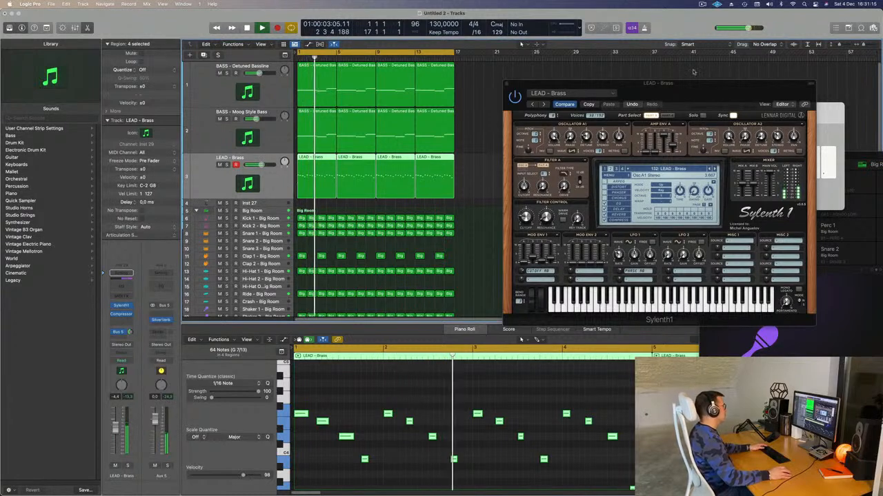
- Adjust the lead's filter cutoff and lower the LEAD - Brass track volume to -9.2 dB, moving the Sylenth1 window aside
{"action": "left_click_drag", "start_coordinate": [696, 94], "coordinate": [517, 149]}
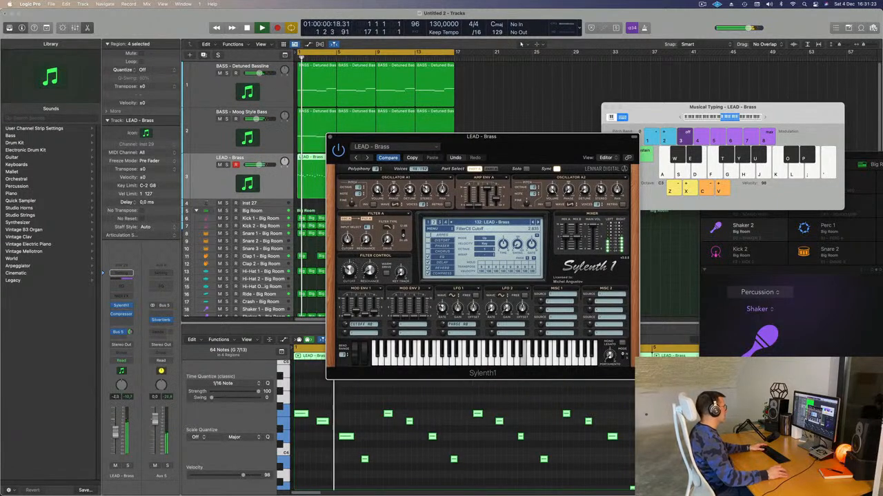
{"action": "left_click", "coordinate": [229, 175]}
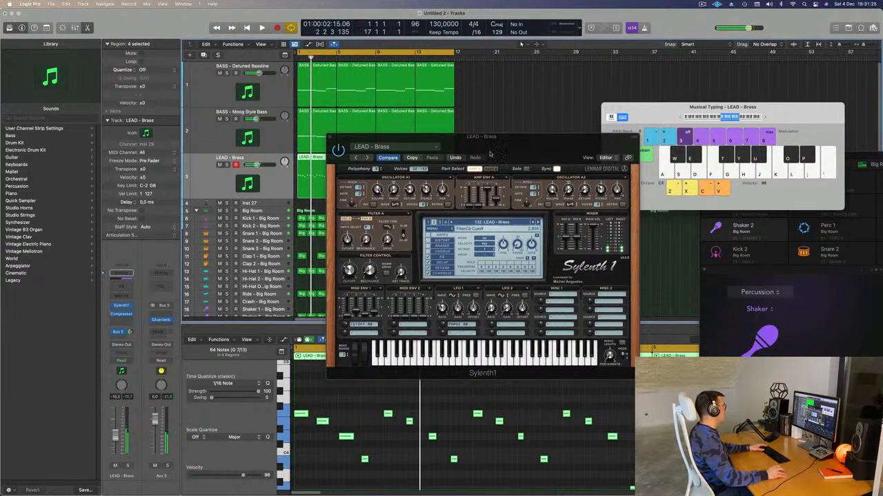
{"action": "key", "text": "space"}
{"action": "left_click_drag", "start_coordinate": [494, 140], "coordinate": [507, 123]}
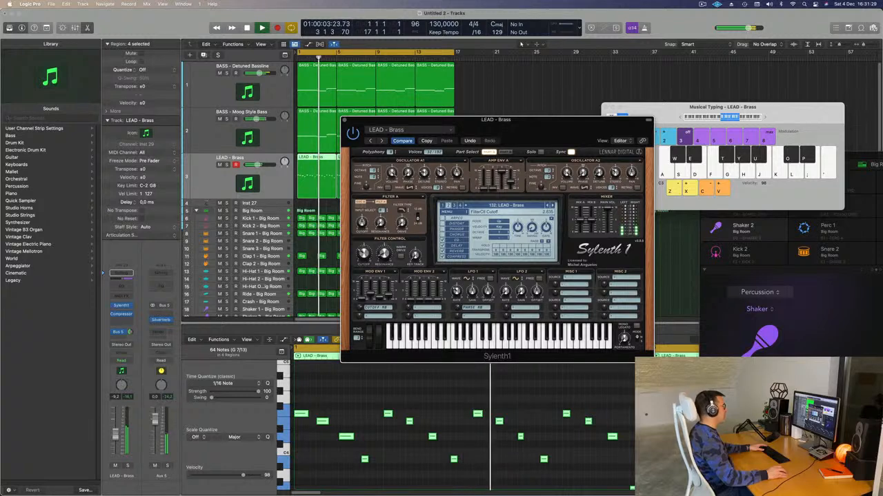
{"action": "left_click", "coordinate": [521, 43]}
{"action": "left_click_drag", "start_coordinate": [524, 147], "coordinate": [625, 54]}
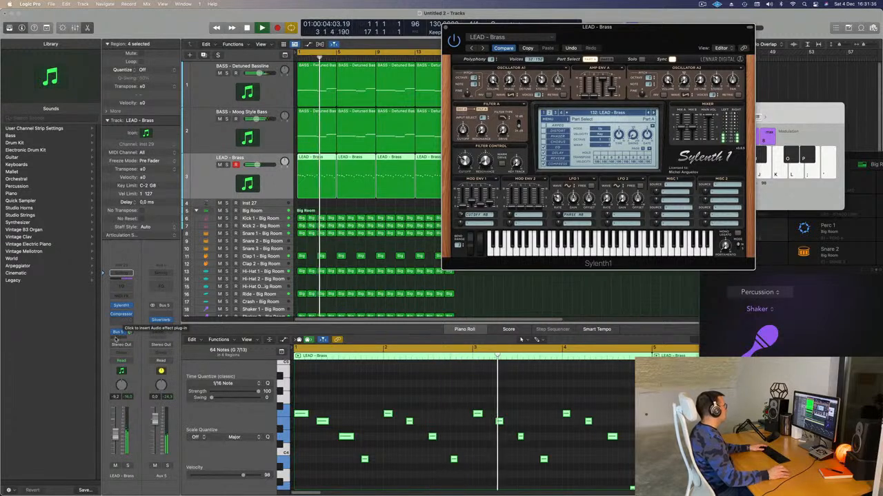
- Add a second send to the LEAD - Brass channel, routed to Bus 6
{"action": "left_click", "coordinate": [118, 338]}
{"action": "mouse_move", "coordinate": [119, 349]}
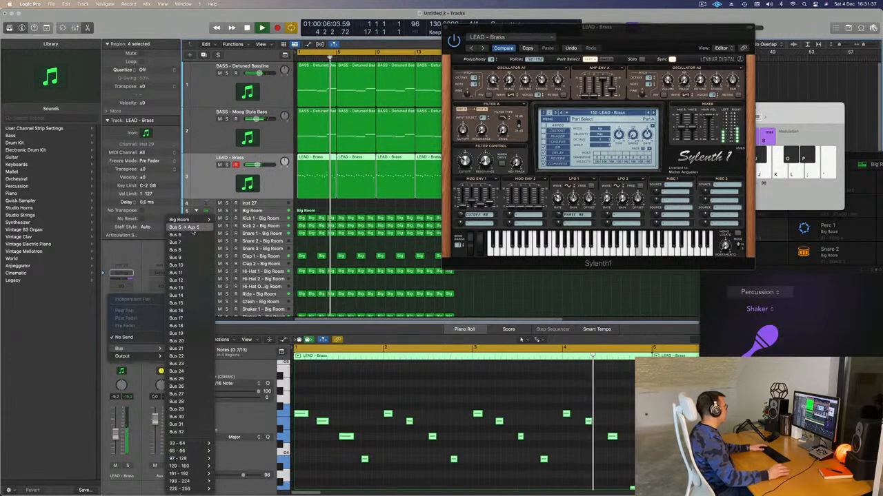
{"action": "left_click", "coordinate": [176, 235]}
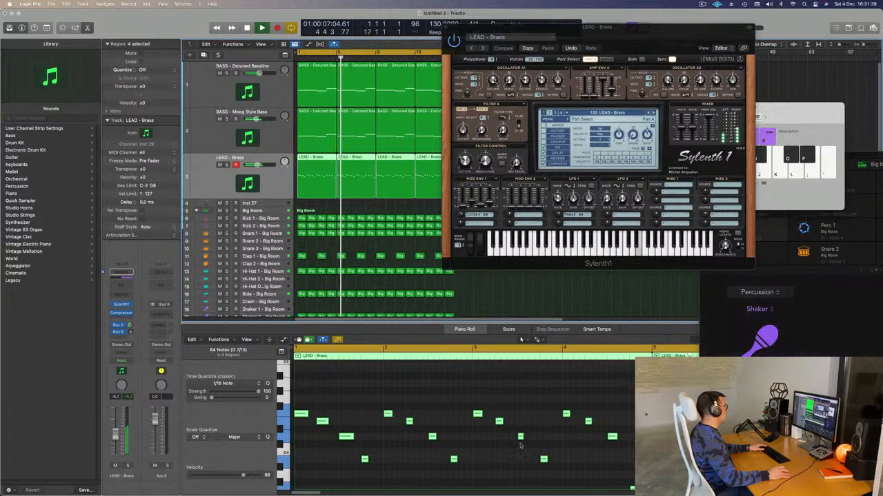
- Raise the last note of bar 4 in the first LEAD - Brass region to B3 and play from the start
{"action": "key", "text": "space"}
{"action": "scroll", "coordinate": [524, 426], "scroll_direction": "down", "scroll_amount": 2}
{"action": "scroll", "coordinate": [523, 434], "scroll_direction": "down", "scroll_amount": 4}
{"action": "scroll", "coordinate": [523, 433], "scroll_direction": "down", "scroll_amount": 2}
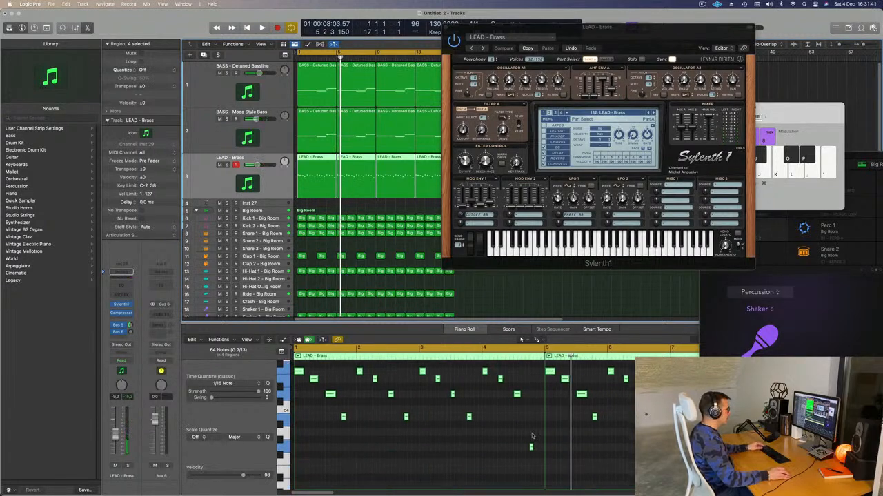
{"action": "left_click", "coordinate": [529, 469]}
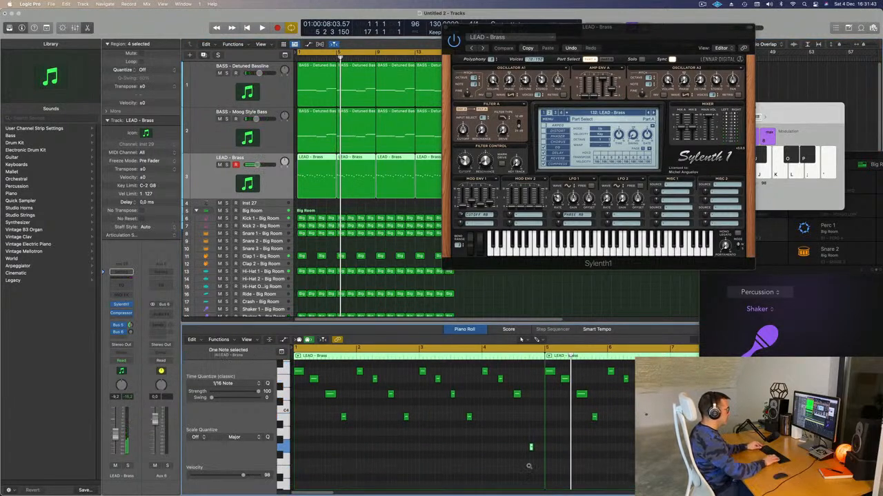
{"action": "key", "text": "Return"}
{"action": "key", "text": "space"}
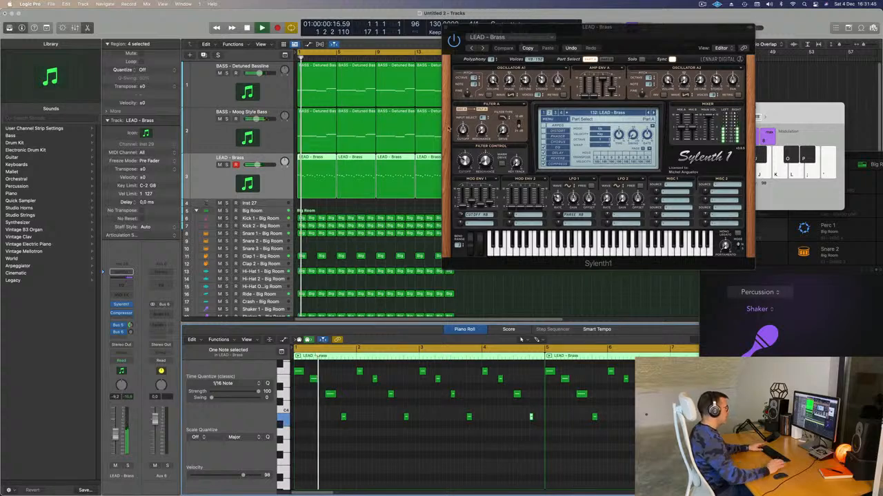
- Delete the three LEAD - Brass region copies from bar 5 onward, keeping only the edited first region
{"action": "left_click_drag", "start_coordinate": [593, 34], "coordinate": [810, 42]}
{"action": "left_click", "coordinate": [501, 179]}
{"action": "key", "text": "Return"}
{"action": "left_click_drag", "start_coordinate": [482, 166], "coordinate": [353, 186]}
{"action": "key", "text": "Delete"}
- Repeat the edited four-bar LEAD - Brass region three times to fill bars 1 to 17, and play the loop
{"action": "left_click", "coordinate": [287, 188]}
{"action": "key", "text": "Return"}
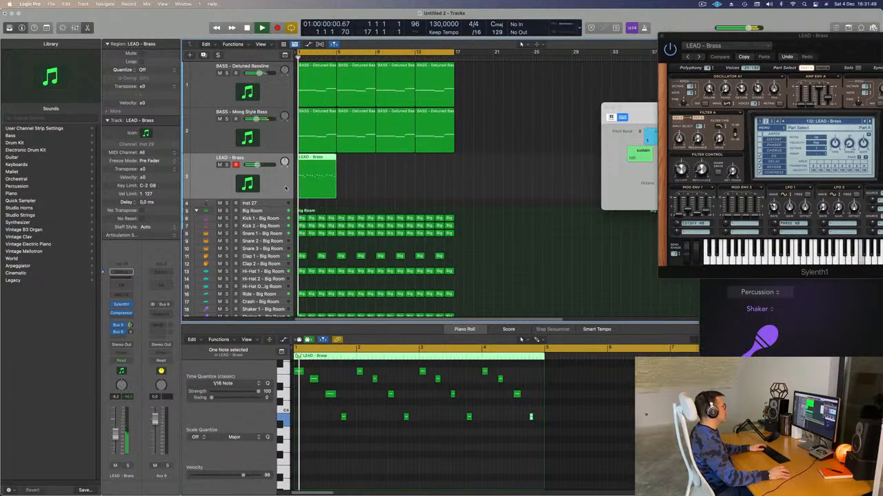
{"action": "key", "text": "super+r"}
{"action": "key", "text": "super+r"}
{"action": "key", "text": "super+r"}
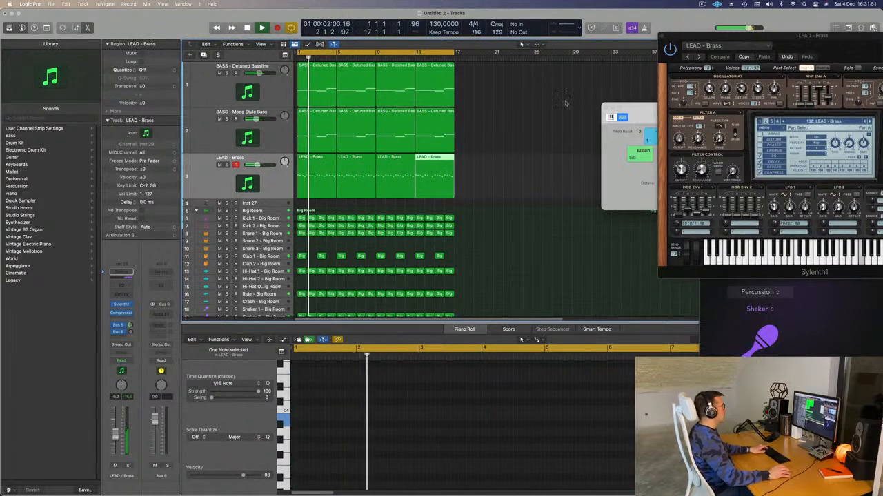
{"action": "left_click_drag", "start_coordinate": [795, 45], "coordinate": [651, 109]}
{"action": "key", "text": "space"}
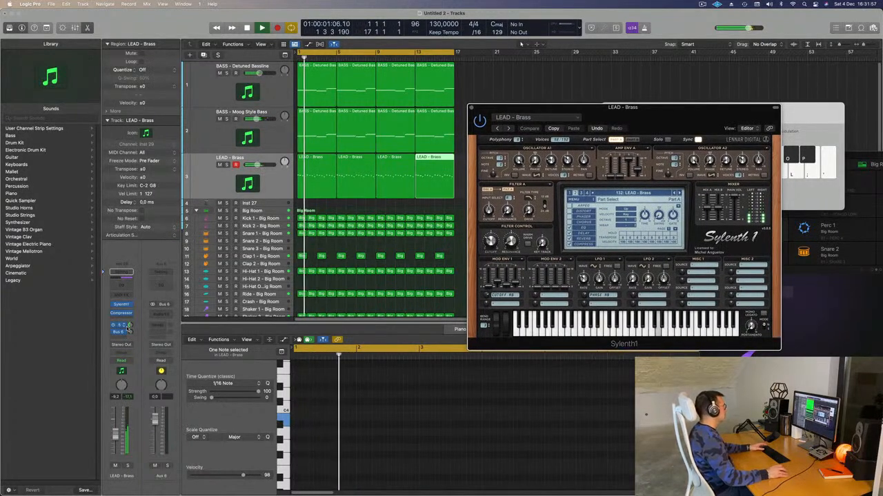
- Replay the loop from the start to listen to the LEAD - Brass track
{"action": "left_click", "coordinate": [126, 466]}
{"action": "left_click", "coordinate": [126, 466]}
{"action": "key", "text": "space"}
{"action": "key", "text": "space"}
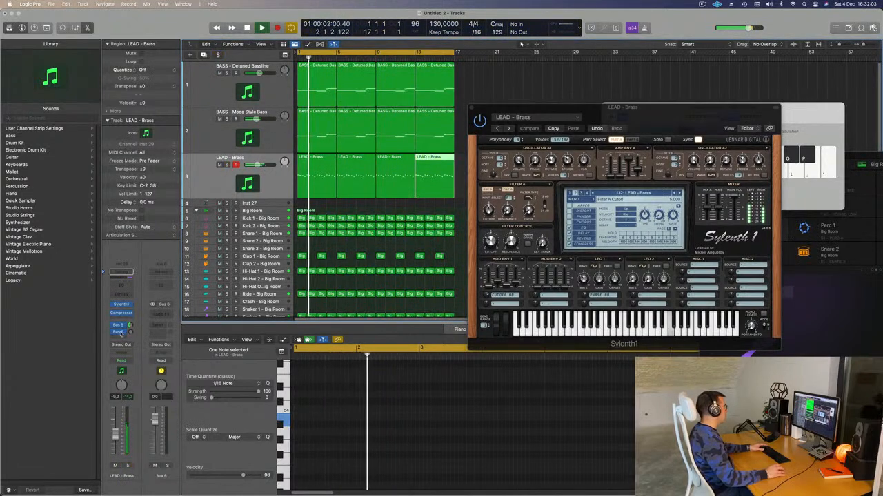
- Insert the Delay Designer effect on the Aux 6 channel fed by the LEAD - Brass track's Bus 6 send
{"action": "left_click", "coordinate": [122, 332]}
{"action": "left_click", "coordinate": [163, 315]}
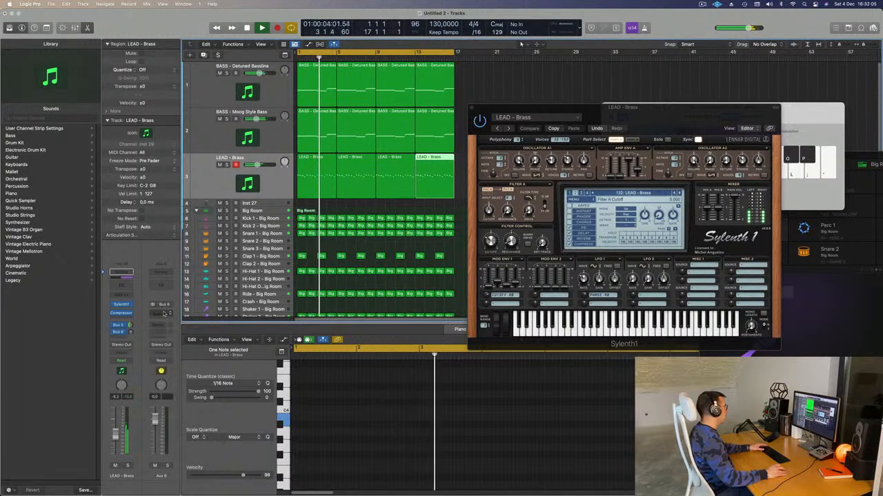
{"action": "left_click", "coordinate": [164, 314]}
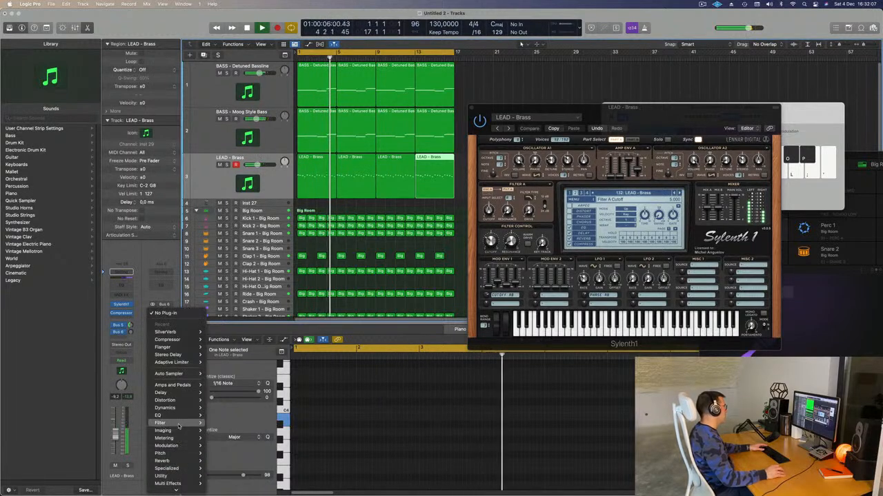
{"action": "mouse_move", "coordinate": [179, 426]}
{"action": "mouse_move", "coordinate": [165, 392]}
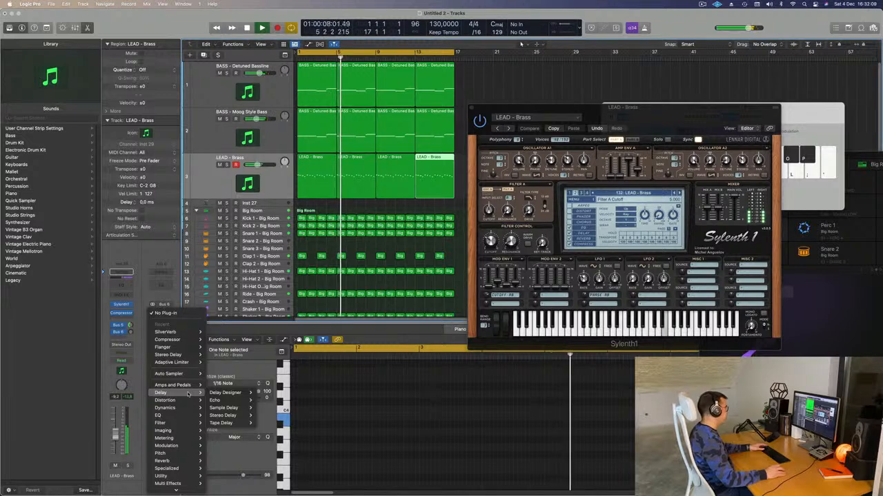
{"action": "left_click", "coordinate": [228, 392]}
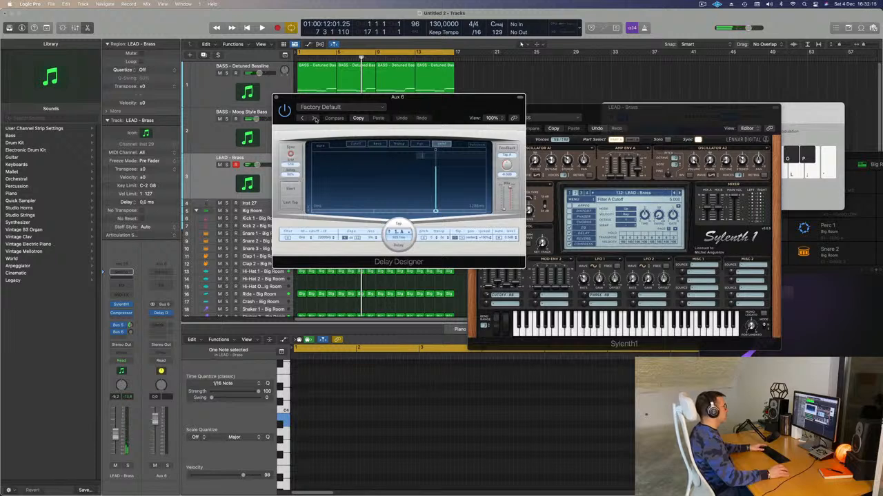
- Load the simple 1/16 Slow Pan preset in Delay Designer and play the loop from the start
{"action": "left_click", "coordinate": [352, 108]}
{"action": "mouse_move", "coordinate": [352, 253]}
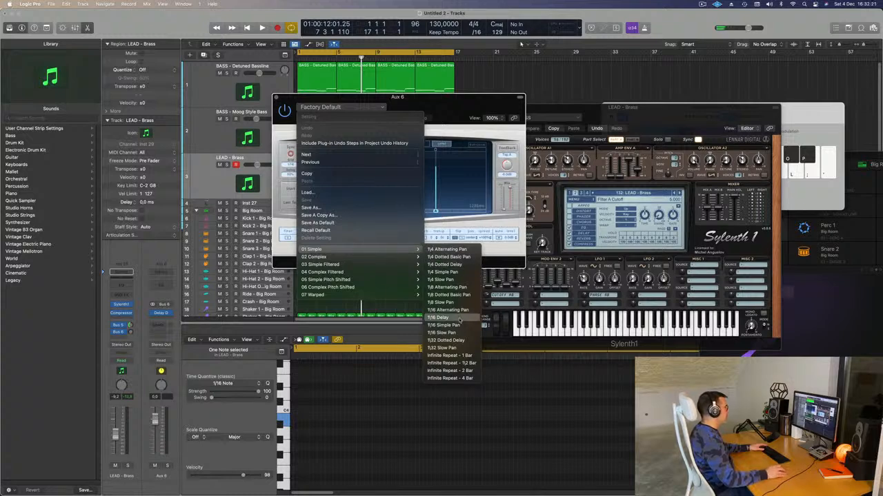
{"action": "left_click", "coordinate": [445, 333]}
{"action": "left_click_drag", "start_coordinate": [436, 104], "coordinate": [606, 107]}
{"action": "key", "text": "space"}
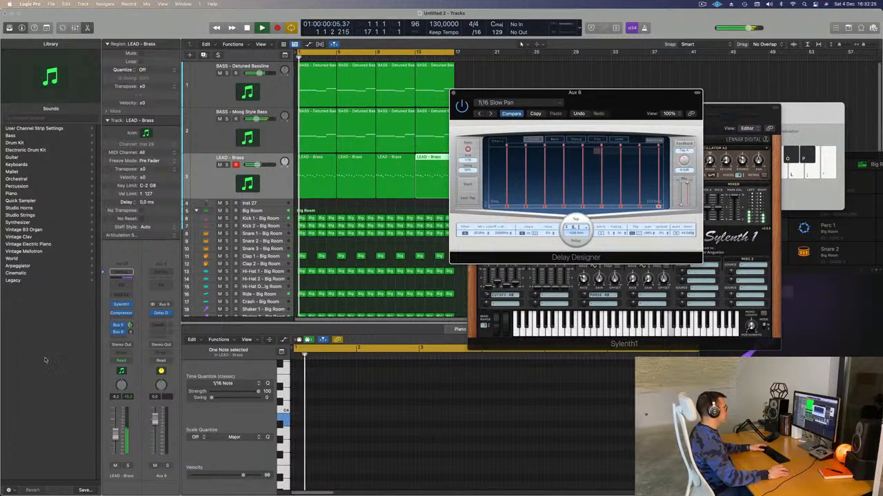
- Raise the LEAD - Brass send to Bus 6 to about -15.1 dB and replay the loop from the start
{"action": "left_click", "coordinate": [130, 333]}
{"action": "key", "text": "space"}
{"action": "key", "text": "space"}
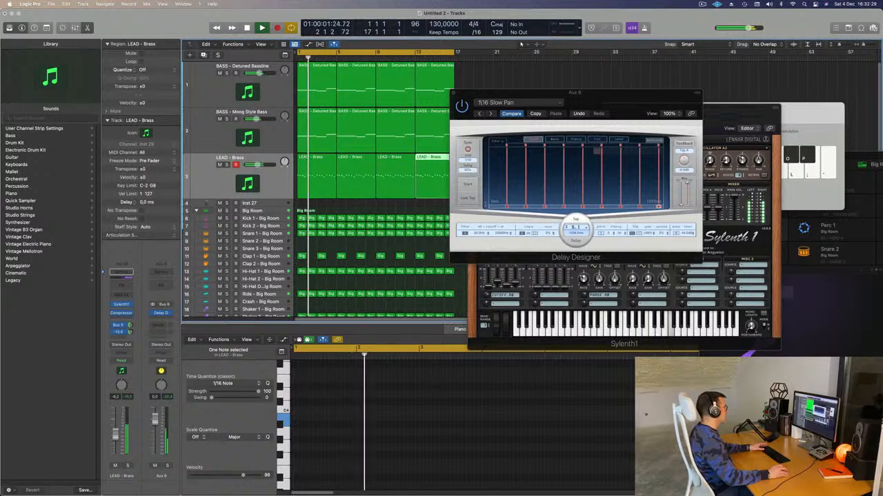
{"action": "key", "text": "space"}
{"action": "key", "text": "space"}
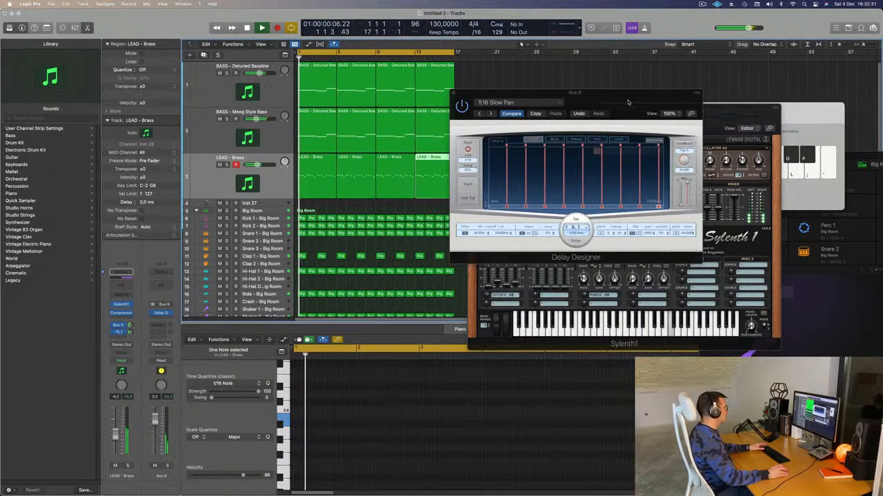
- Load the simple 1/8 Slow Pan preset in Delay Designer and set the LEAD - Brass Bus 6 send to about -12.8 dB
{"action": "left_click", "coordinate": [525, 102]}
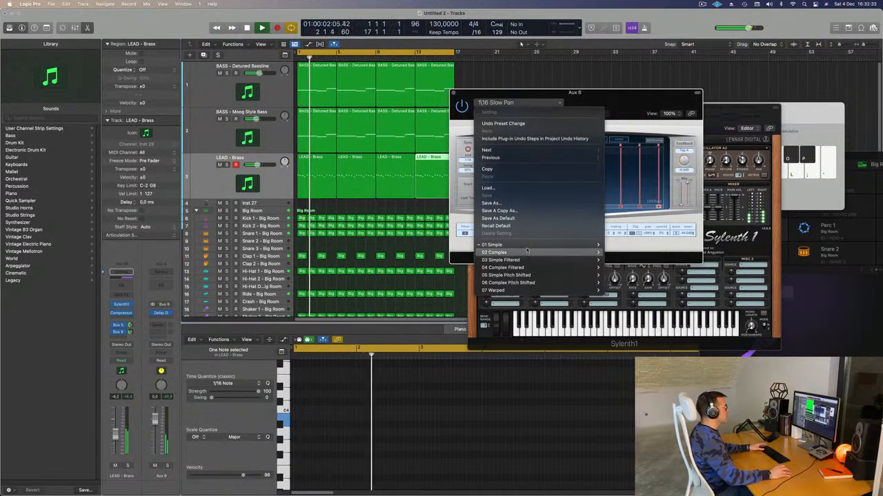
{"action": "mouse_move", "coordinate": [579, 245]}
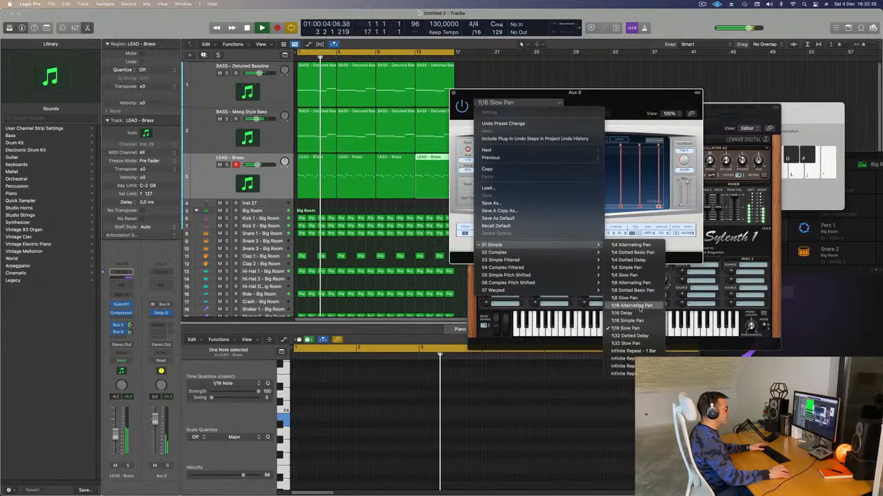
{"action": "left_click", "coordinate": [639, 150]}
{"action": "left_click_drag", "start_coordinate": [630, 102], "coordinate": [584, 115]}
{"action": "key", "text": "space"}
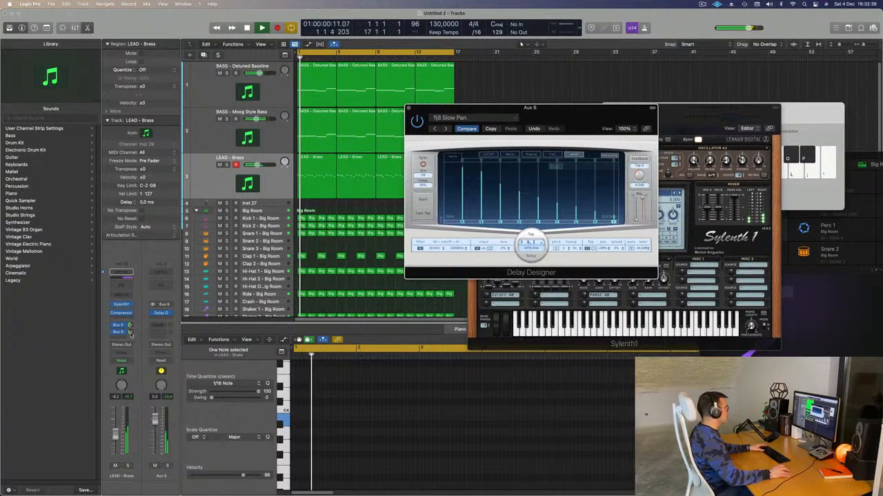
{"action": "left_click", "coordinate": [129, 333]}
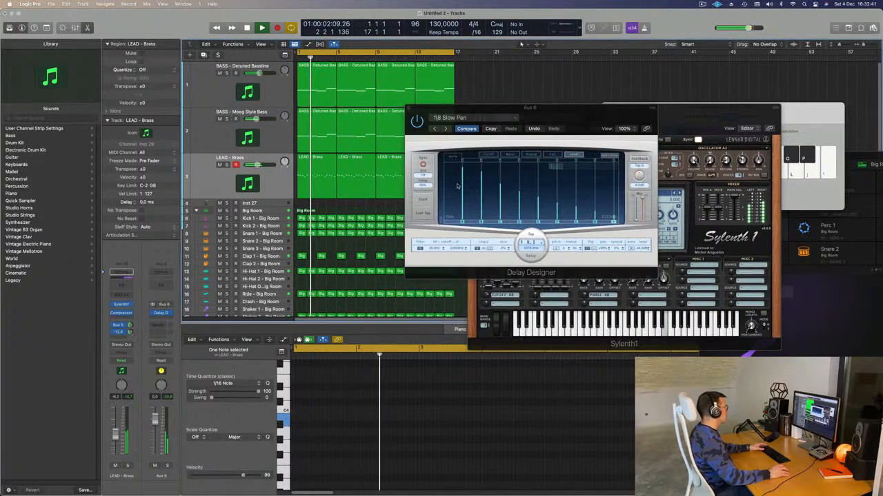
- Close the Delay Designer and Sylenth1 plug-in windows
{"action": "left_click_drag", "start_coordinate": [409, 109], "coordinate": [280, 163]}
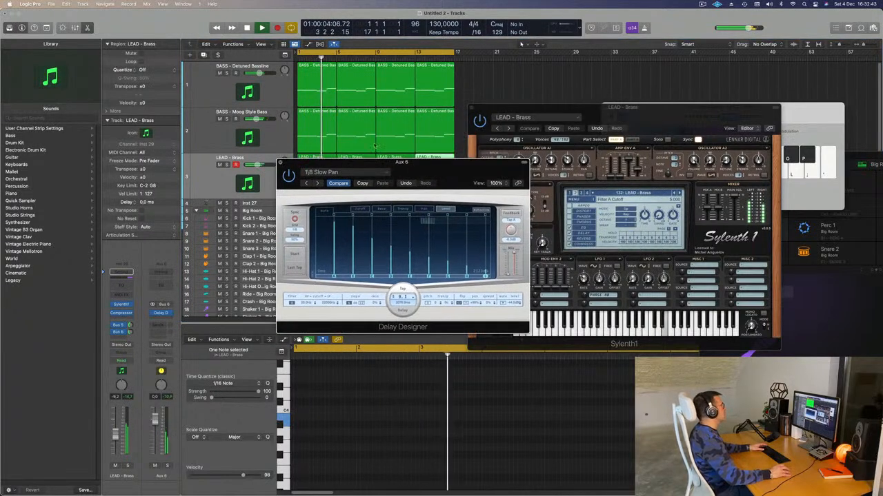
{"action": "left_click", "coordinate": [281, 163]}
{"action": "left_click_drag", "start_coordinate": [471, 109], "coordinate": [373, 122]}
{"action": "left_click", "coordinate": [372, 122]}
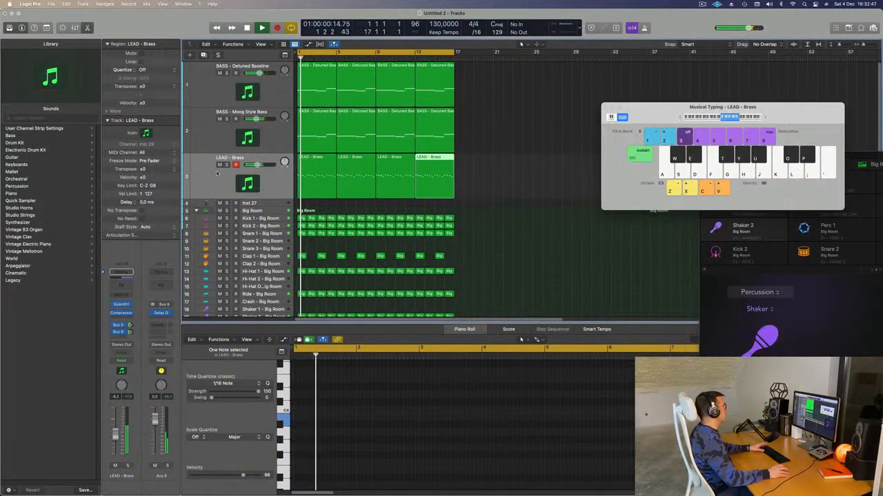
{"action": "left_click", "coordinate": [340, 157]}
{"action": "left_click", "coordinate": [513, 195]}
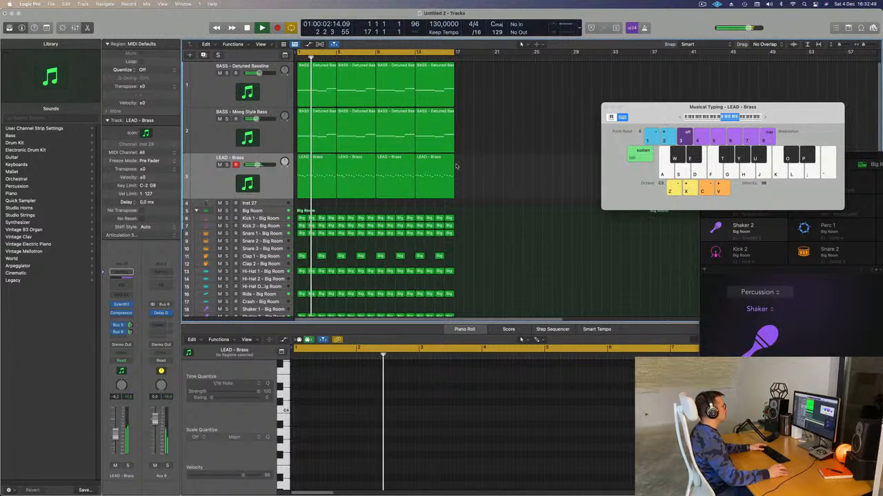
{"action": "left_click", "coordinate": [204, 186]}
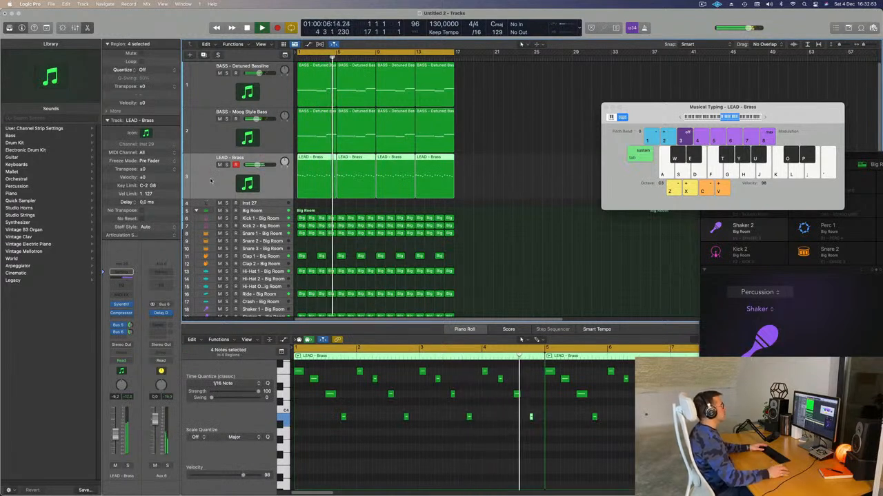
- Open Alchemy on the Inst 27 track, filter its presets to the Pads category and move its window clear of the tracks
{"action": "left_click", "coordinate": [271, 203]}
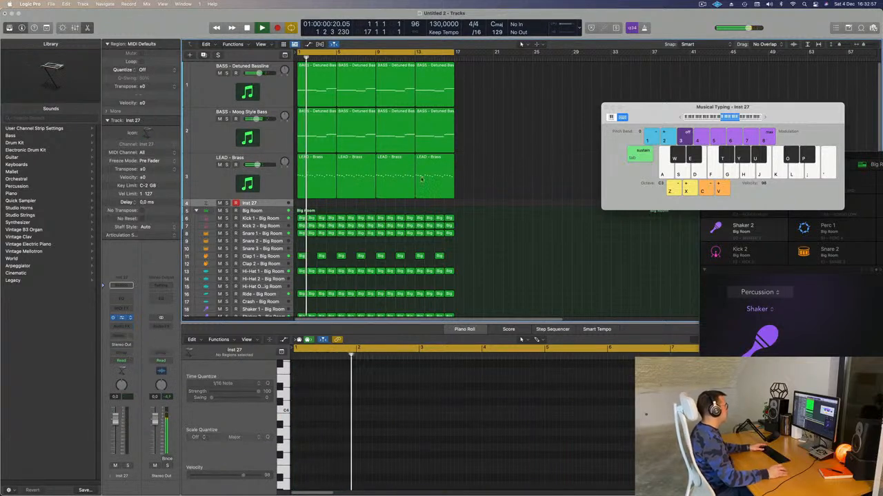
{"action": "left_click", "coordinate": [122, 318]}
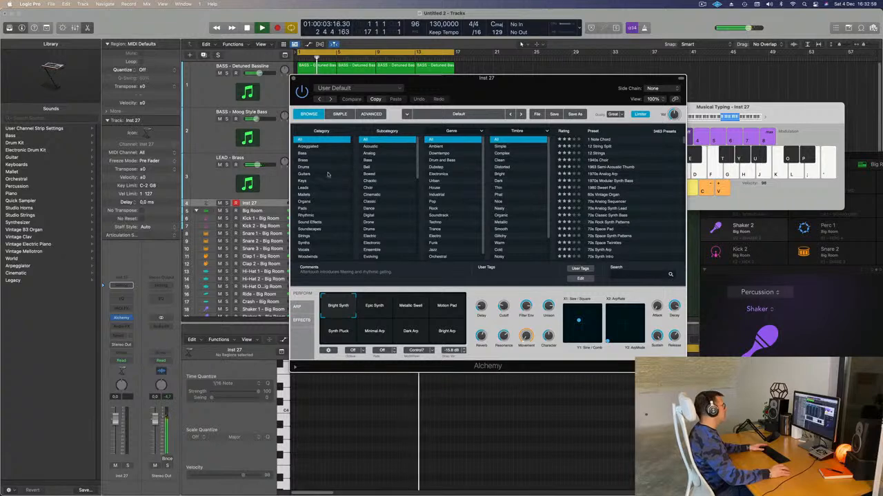
{"action": "left_click", "coordinate": [320, 209]}
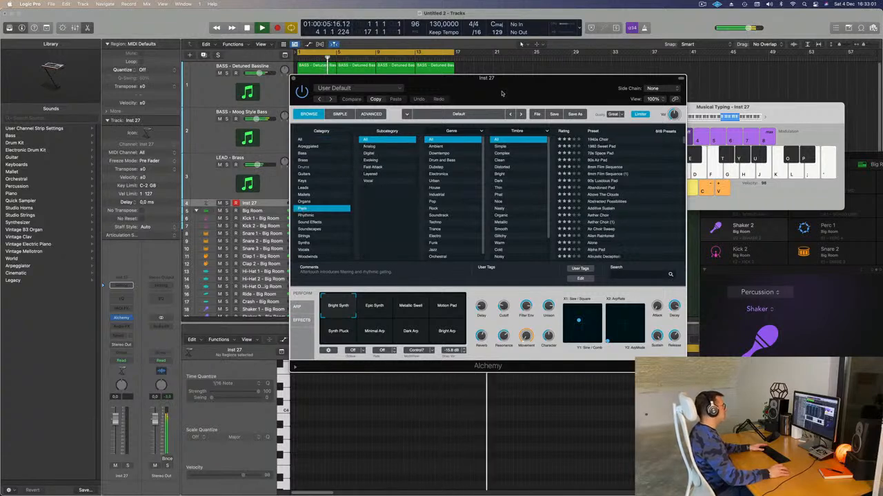
{"action": "left_click_drag", "start_coordinate": [502, 89], "coordinate": [580, 60]}
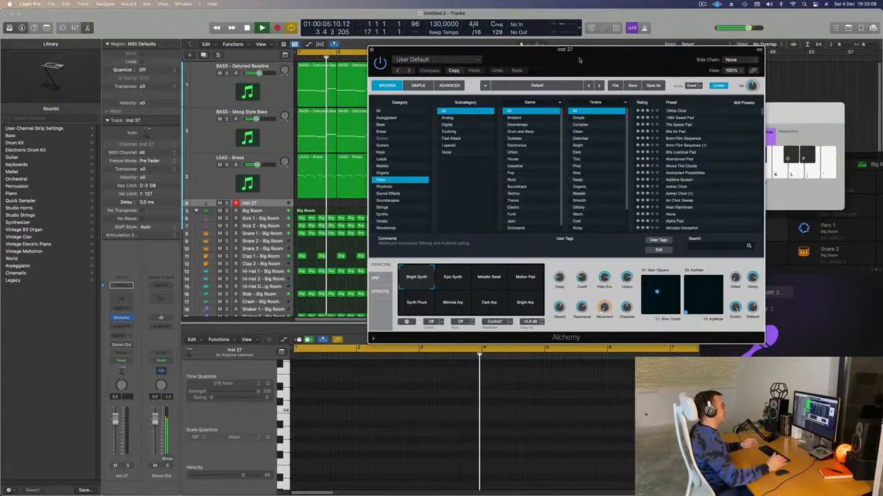
{"action": "left_click_drag", "start_coordinate": [579, 60], "coordinate": [557, 52]}
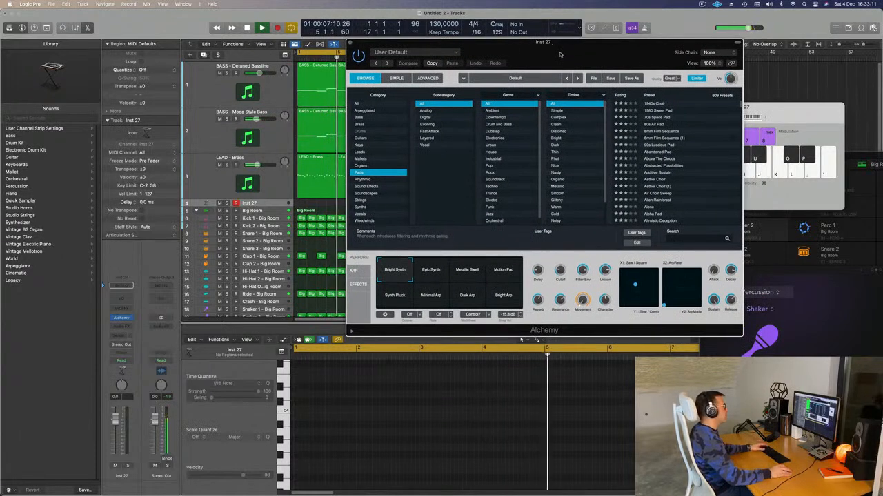
- Load Alchemy's Abandoned Pad preset and lower the pad track's volume to -3.3 dB
{"action": "left_click", "coordinate": [647, 152]}
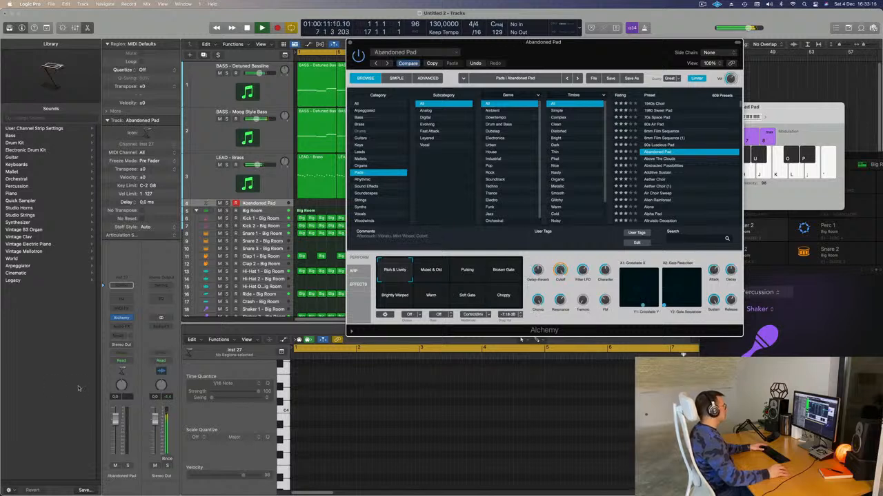
{"action": "left_click_drag", "start_coordinate": [572, 58], "coordinate": [642, 56]}
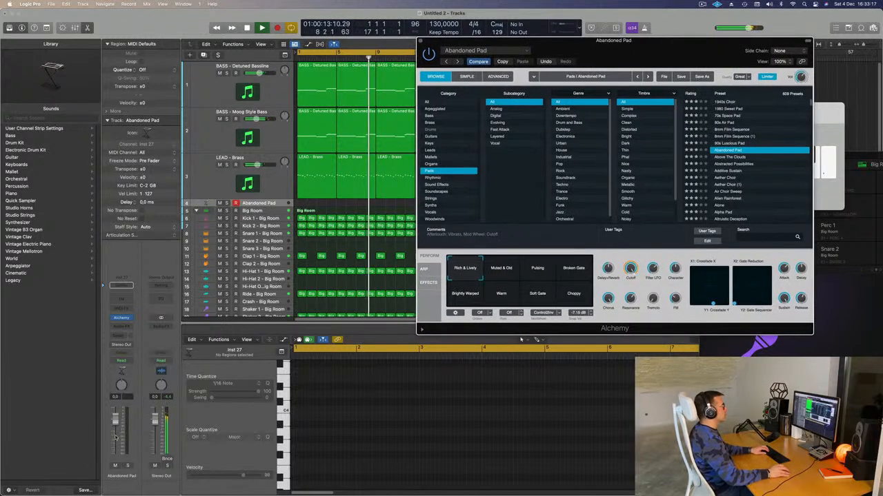
{"action": "key", "text": "super+k"}
- Arrange the Musical Typing and Alchemy windows for playing notes and audition the Abandoned Pad sound
{"action": "left_click_drag", "start_coordinate": [750, 46], "coordinate": [643, 160]}
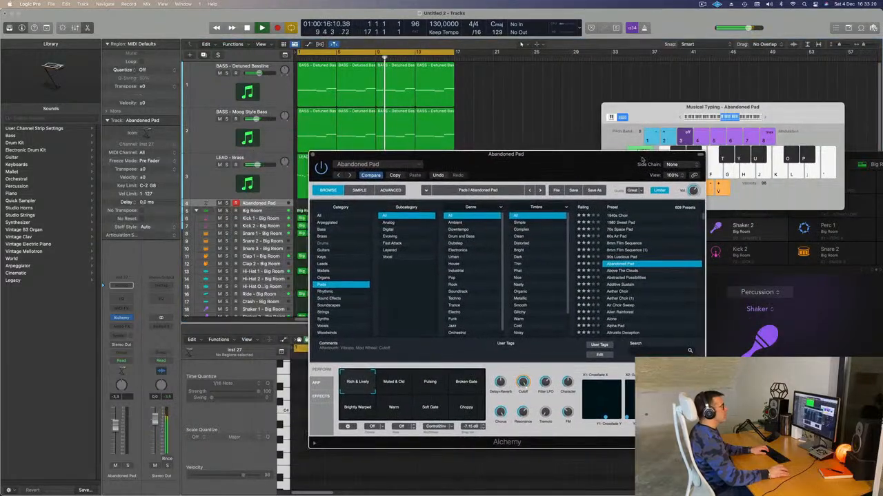
{"action": "left_click", "coordinate": [659, 116]}
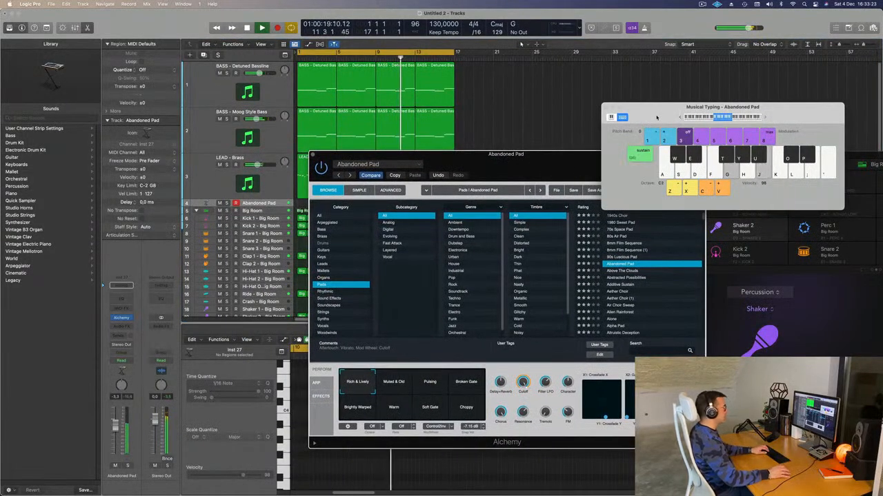
{"action": "left_click_drag", "start_coordinate": [657, 116], "coordinate": [737, 44]}
{"action": "left_click_drag", "start_coordinate": [549, 150], "coordinate": [699, 95]}
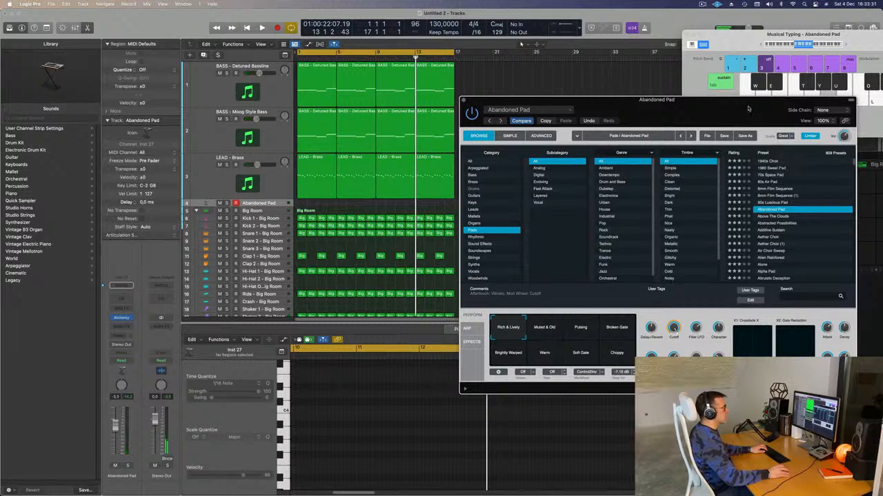
{"action": "left_click_drag", "start_coordinate": [748, 109], "coordinate": [717, 106]}
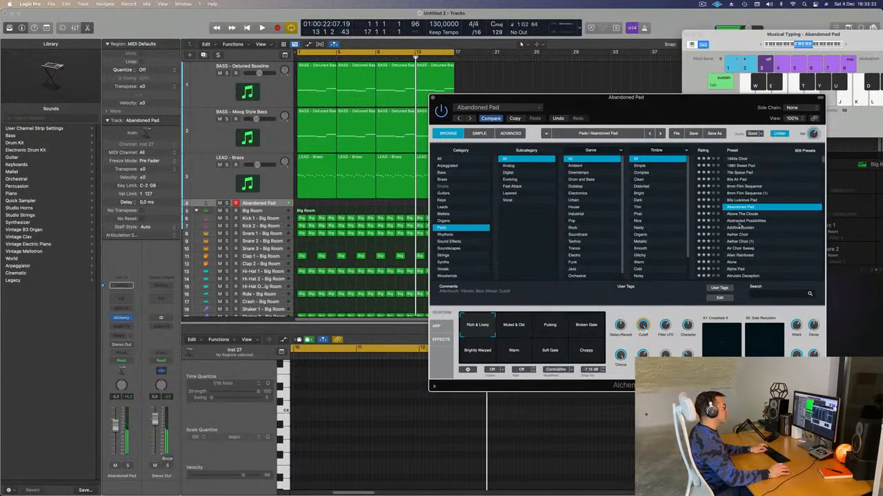
- Load Alchemy's Abstracted Possibilities preset, show the Smart Controls and play the loop from the start
{"action": "left_click", "coordinate": [740, 221]}
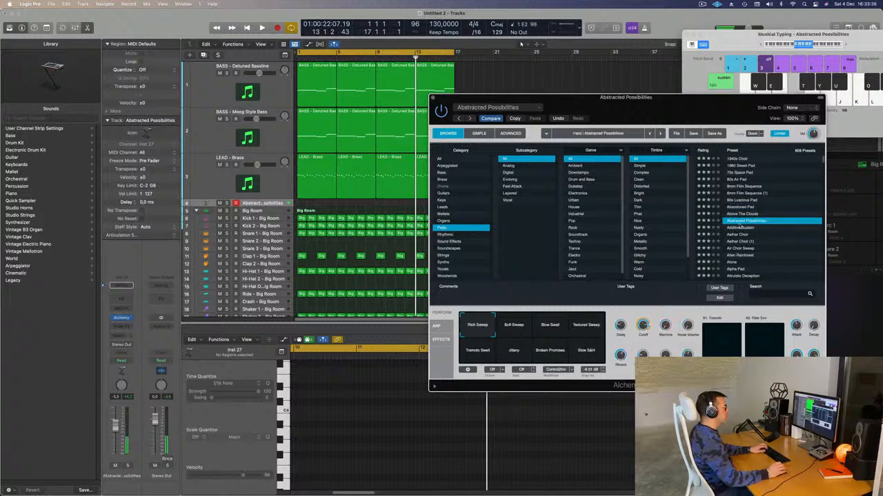
{"action": "left_click_drag", "start_coordinate": [681, 107], "coordinate": [663, 104]}
{"action": "key", "text": "b"}
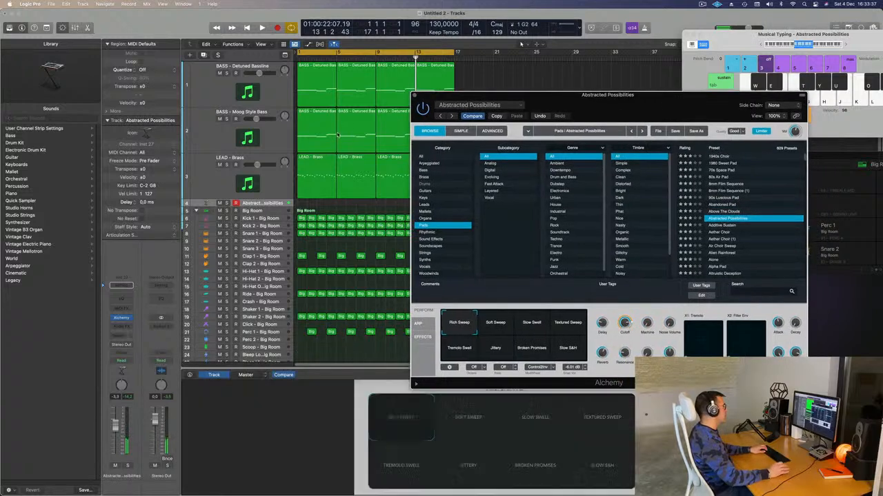
{"action": "key", "text": "space"}
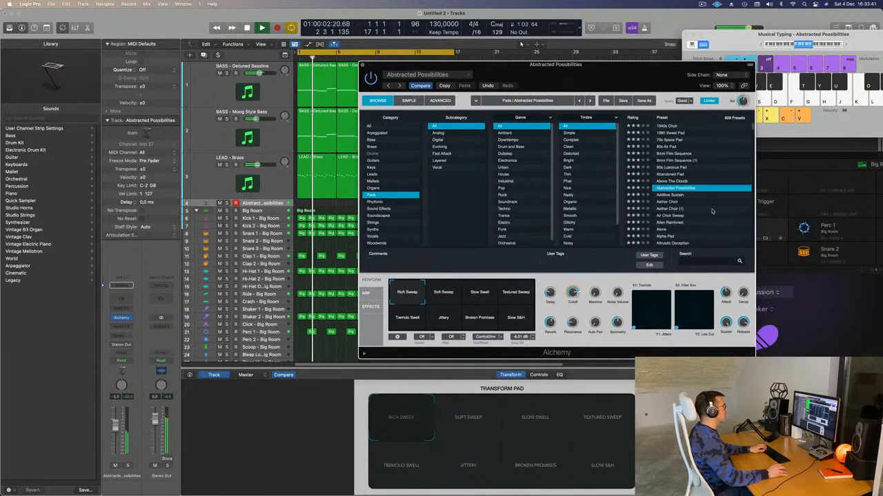
- Audition Alchemy's Alien Rainforest preset over the loop and replace it with Alpha Pad
{"action": "scroll", "coordinate": [710, 200], "scroll_direction": "down", "scroll_amount": 3}
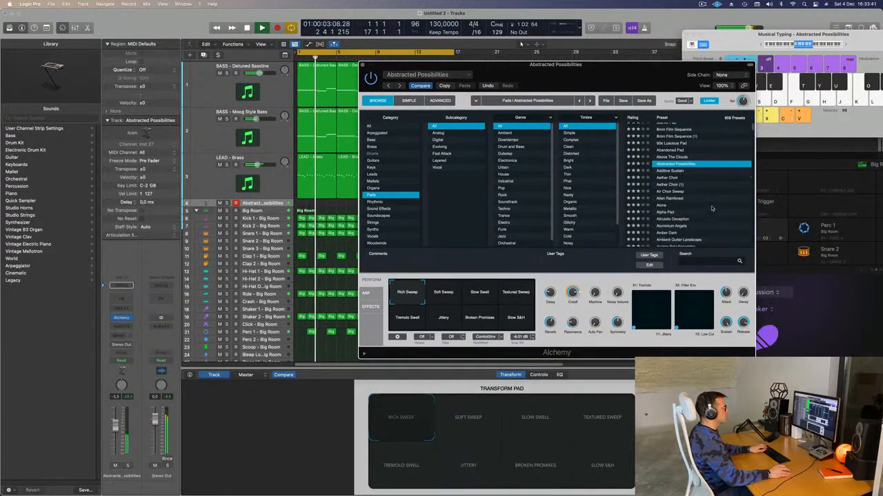
{"action": "left_click", "coordinate": [674, 199]}
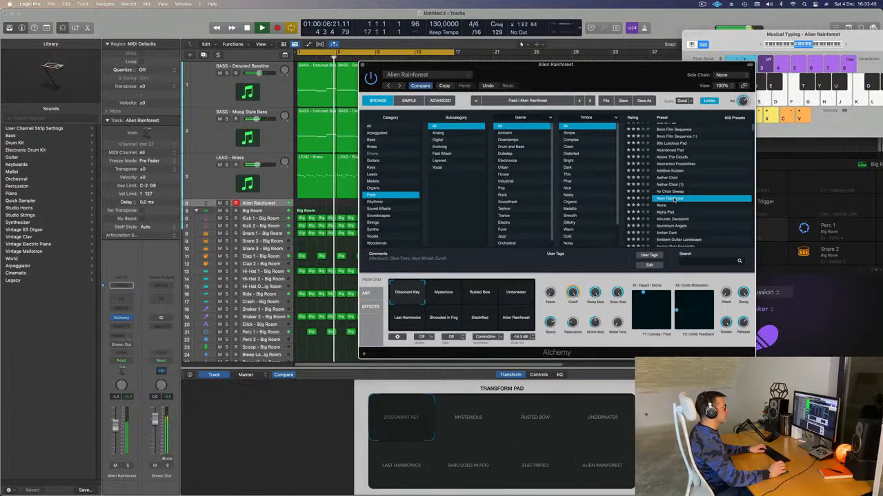
{"action": "scroll", "coordinate": [679, 195], "scroll_direction": "down", "scroll_amount": 4}
{"action": "left_click", "coordinate": [667, 187]}
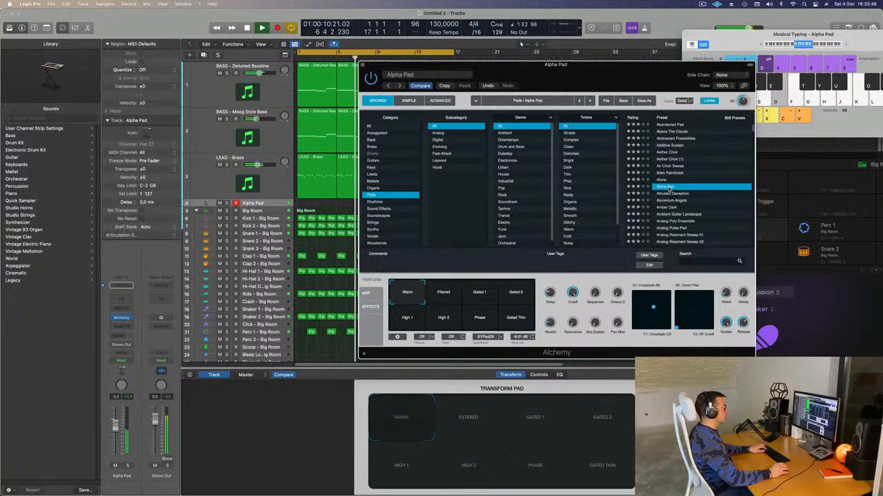
{"action": "left_click_drag", "start_coordinate": [591, 83], "coordinate": [635, 75]}
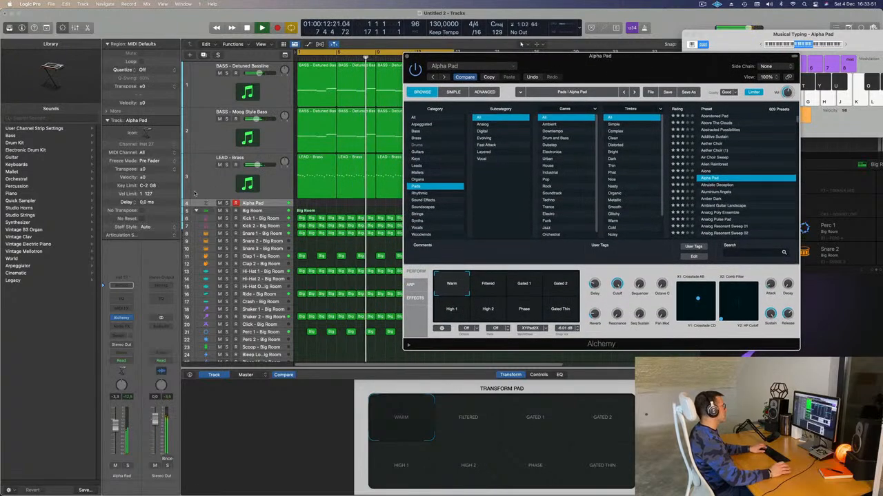
- Raise the Alpha Pad track's volume to 0.4 dB, balancing it against the Brass lead and playing notes to audition it
{"action": "left_click", "coordinate": [262, 166]}
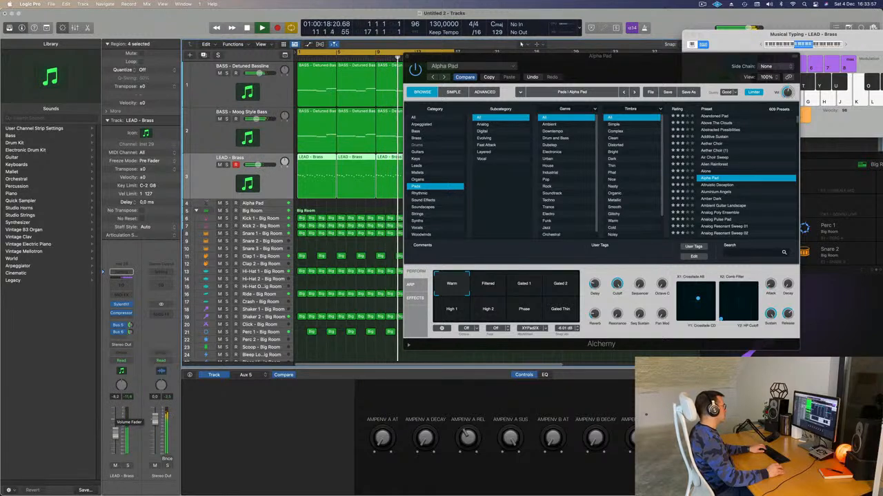
{"action": "left_click", "coordinate": [277, 203]}
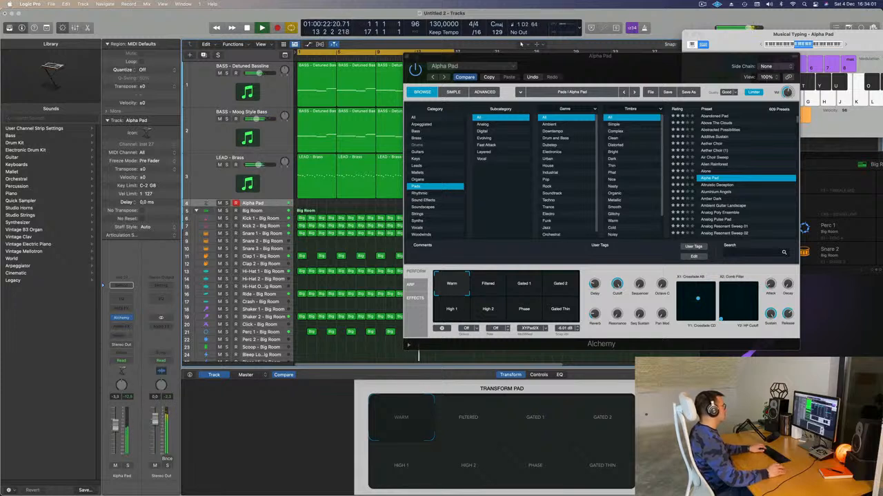
{"action": "key", "text": "d"}
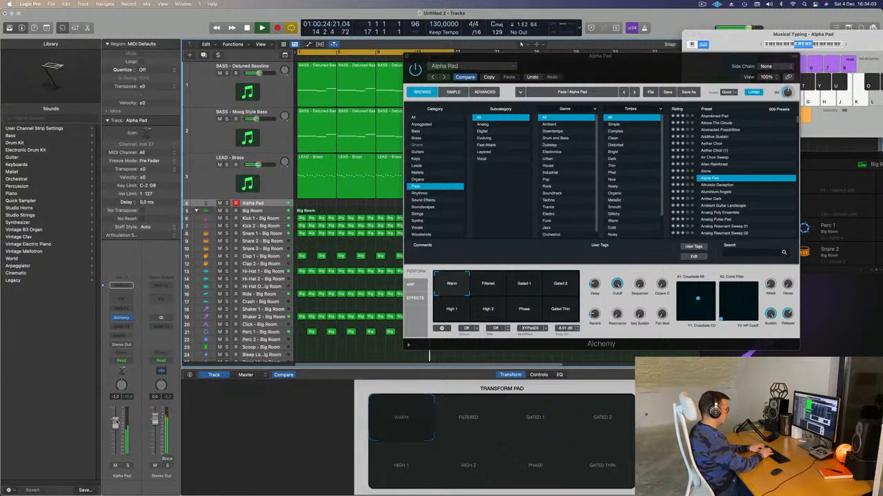
{"action": "key", "text": "k"}
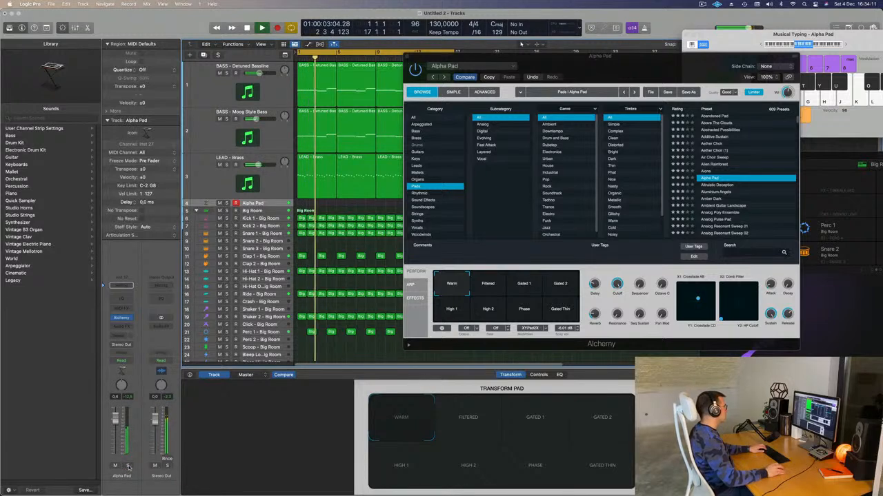
{"action": "left_click", "coordinate": [128, 466]}
{"action": "left_click", "coordinate": [128, 467]}
- Move the Alchemy window clear of its surroundings and audition Alpha Pad's Filtered and Gated 1 variations over the loop
{"action": "left_click_drag", "start_coordinate": [619, 70], "coordinate": [555, 96]}
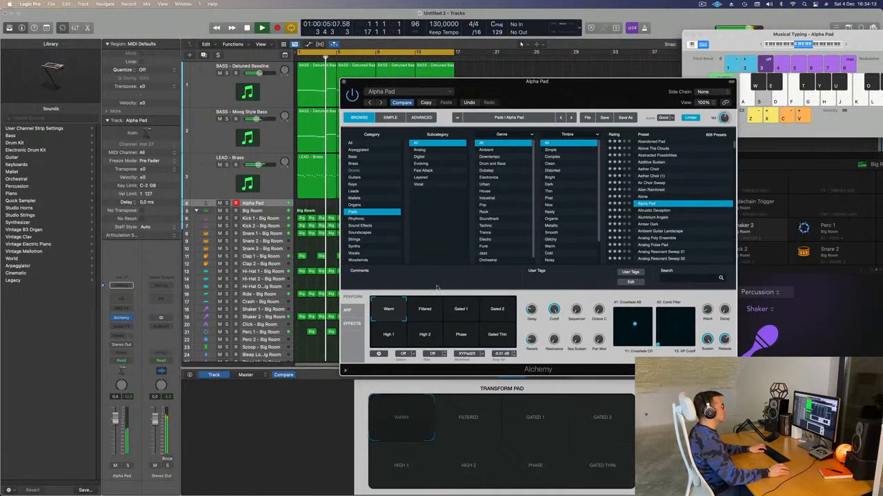
{"action": "left_click", "coordinate": [434, 310]}
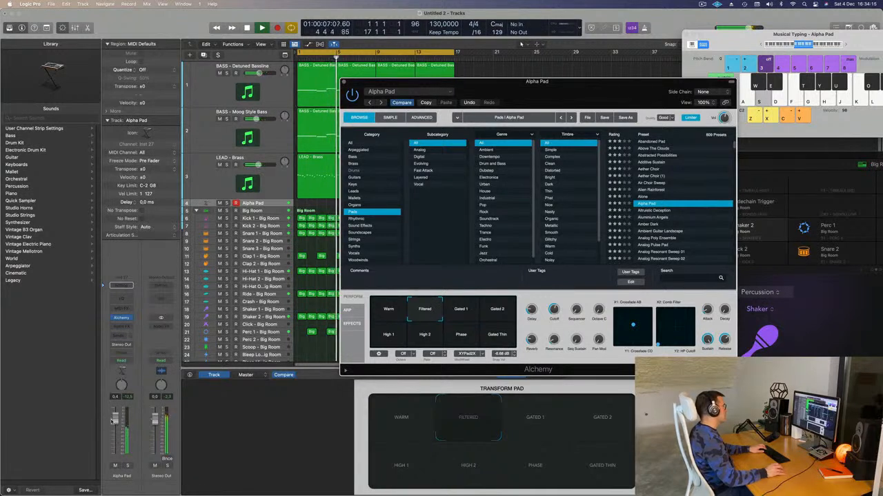
{"action": "left_click", "coordinate": [473, 314]}
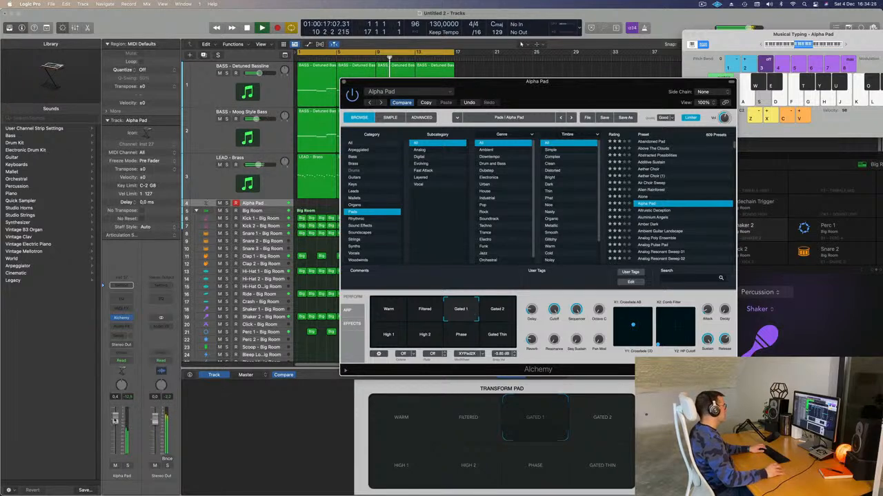
- Lower the pad track's volume to -0.3 dB with a brief solo check and return Alpha Pad to its Warm variation
{"action": "left_click", "coordinate": [124, 447]}
{"action": "left_click", "coordinate": [127, 466]}
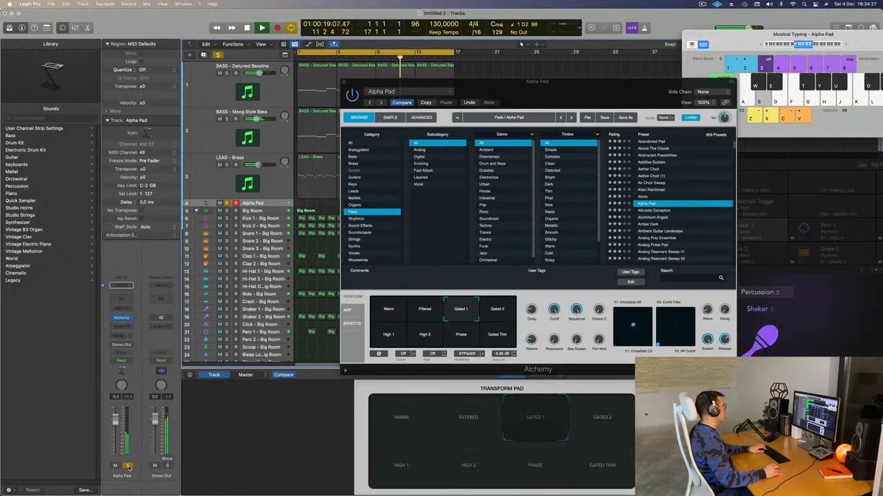
{"action": "left_click", "coordinate": [128, 466]}
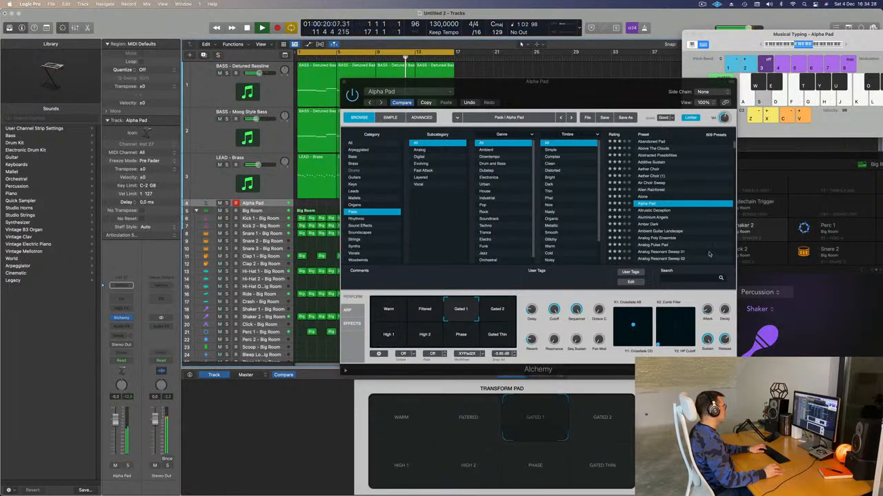
{"action": "left_click", "coordinate": [498, 334]}
{"action": "left_click", "coordinate": [388, 314]}
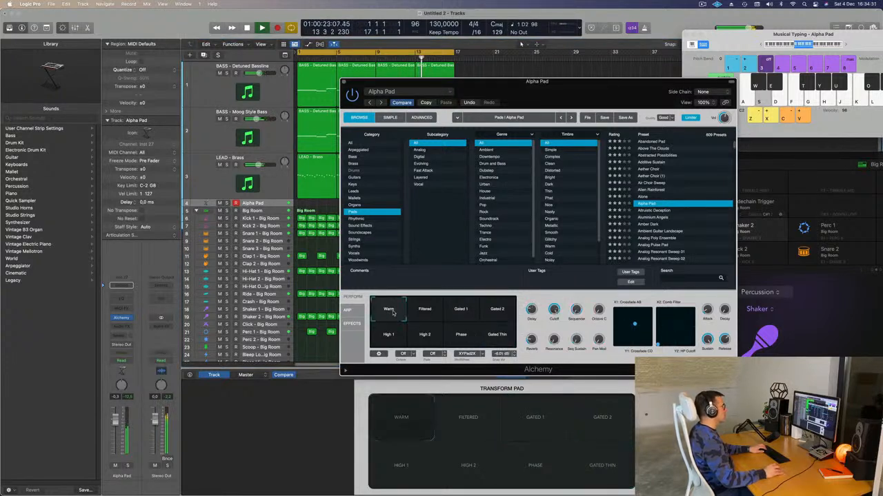
- Load the Altruistic Deception pad preset and audition it by playing notes over the loop
{"action": "key", "text": "j"}
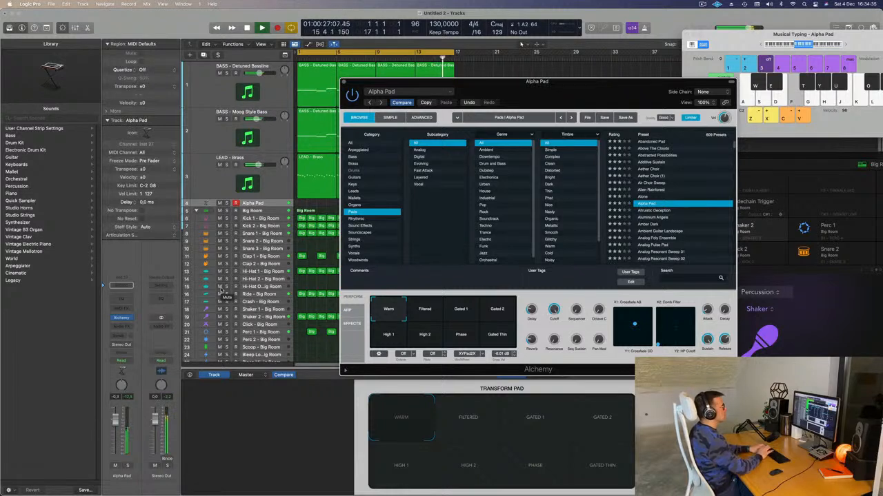
{"action": "left_click", "coordinate": [656, 211]}
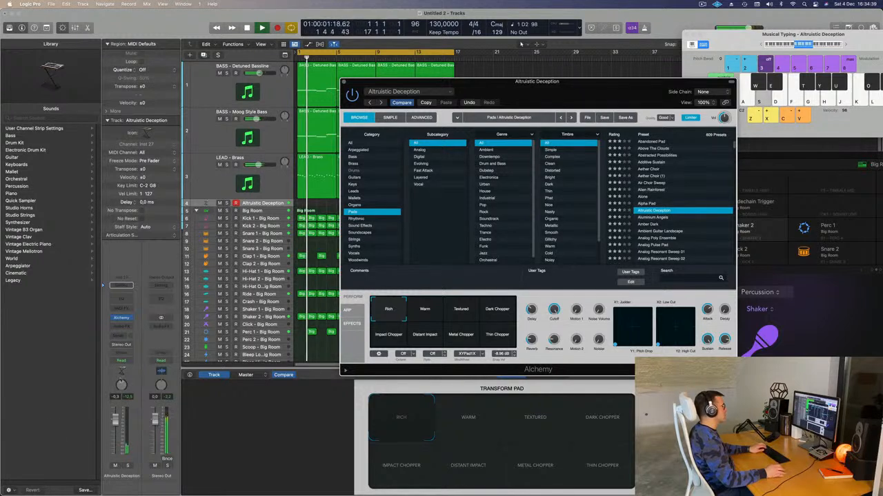
{"action": "key", "text": "s"}
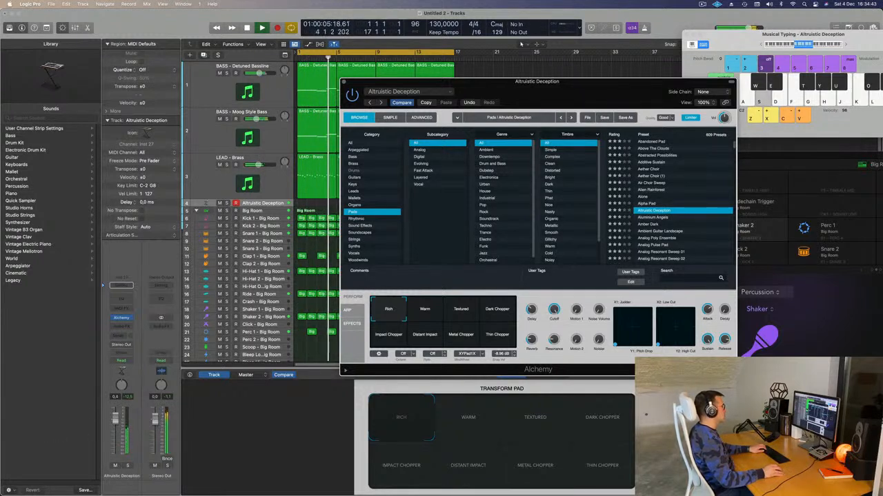
{"action": "key", "text": "s"}
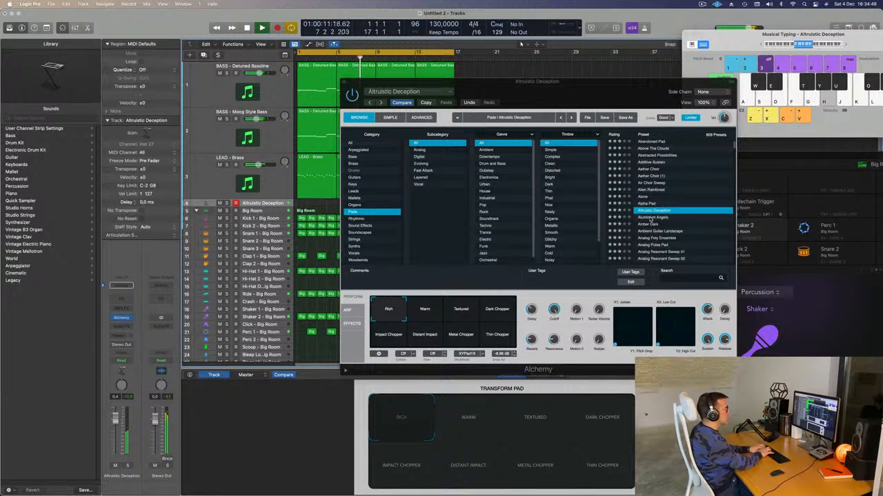
{"action": "key", "text": "h"}
{"action": "key", "text": "s"}
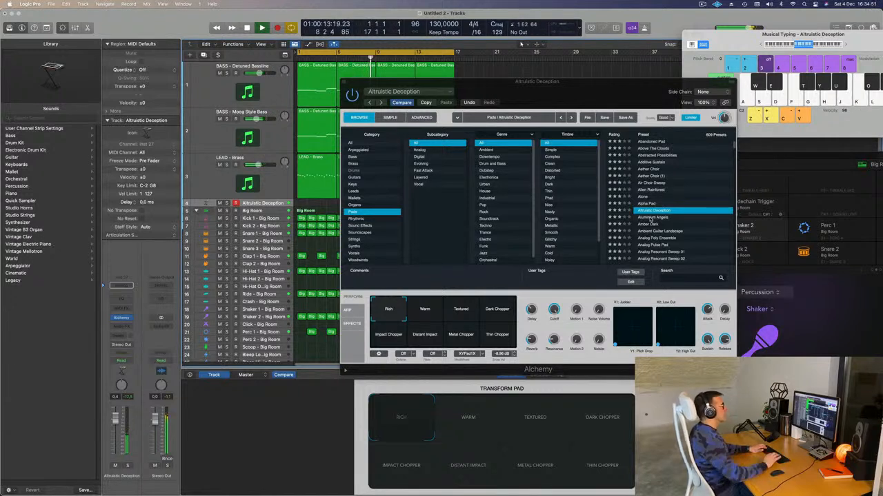
- Load the Aluminium Angels pad preset and play low and high notes to audition it
{"action": "left_click", "coordinate": [655, 218]}
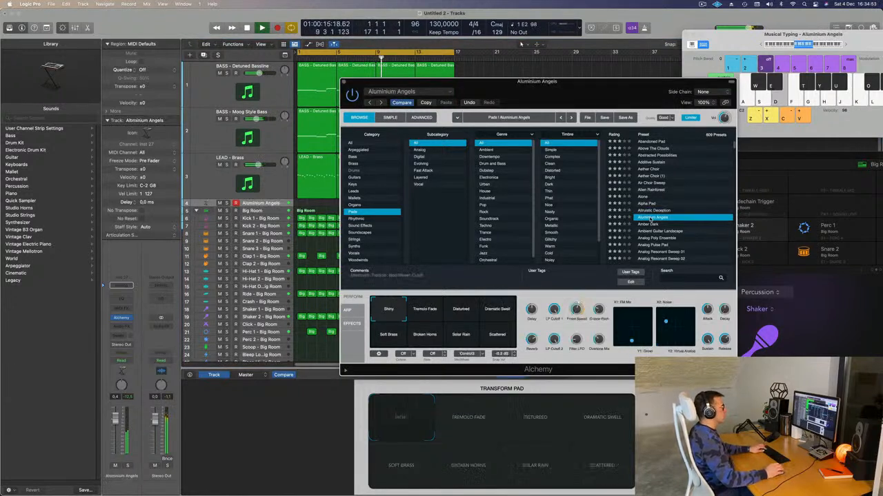
{"action": "key", "text": "d"}
{"action": "key", "text": "f"}
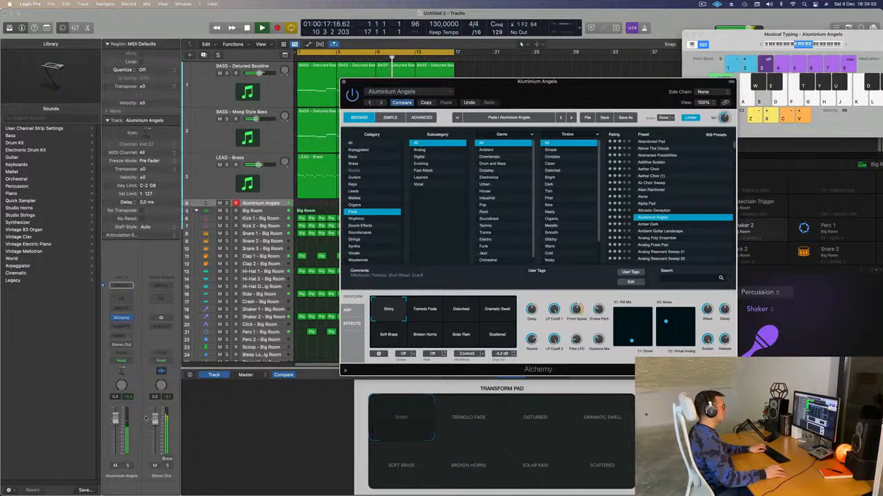
{"action": "key", "text": "l"}
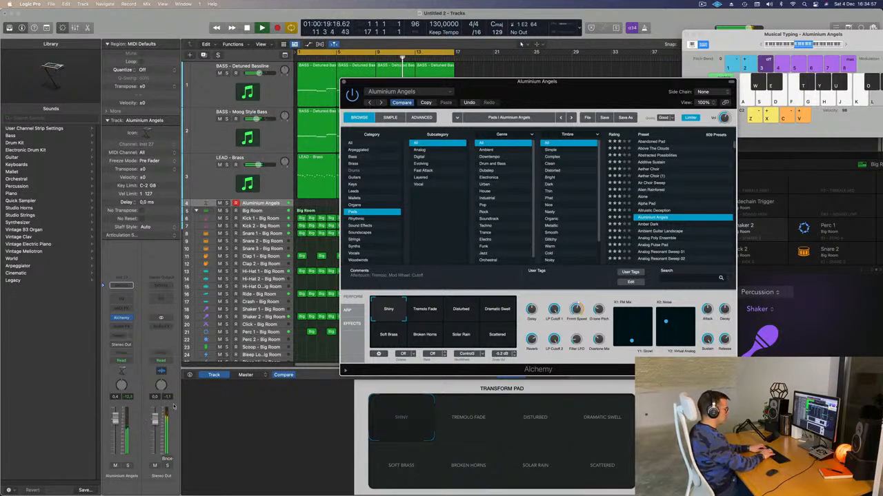
{"action": "key", "text": "semicolon"}
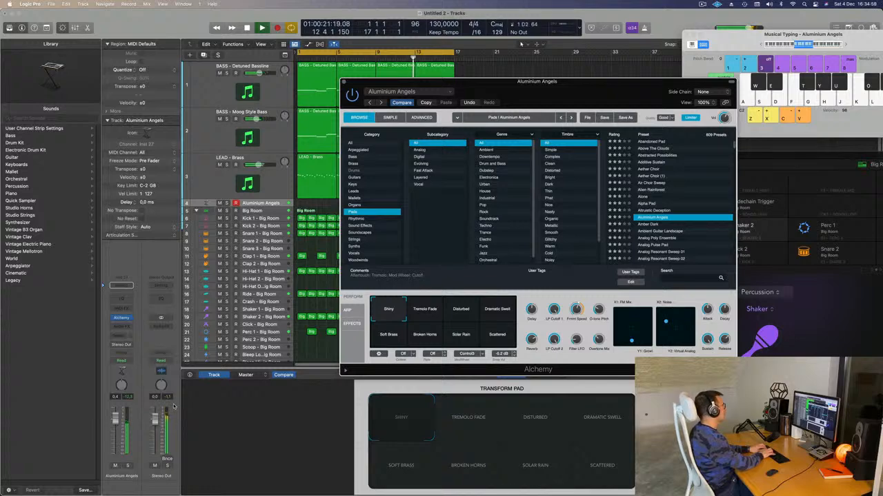
- Add a send from the pad track to Bus 5
{"action": "left_click", "coordinate": [119, 336]}
{"action": "mouse_move", "coordinate": [121, 347]}
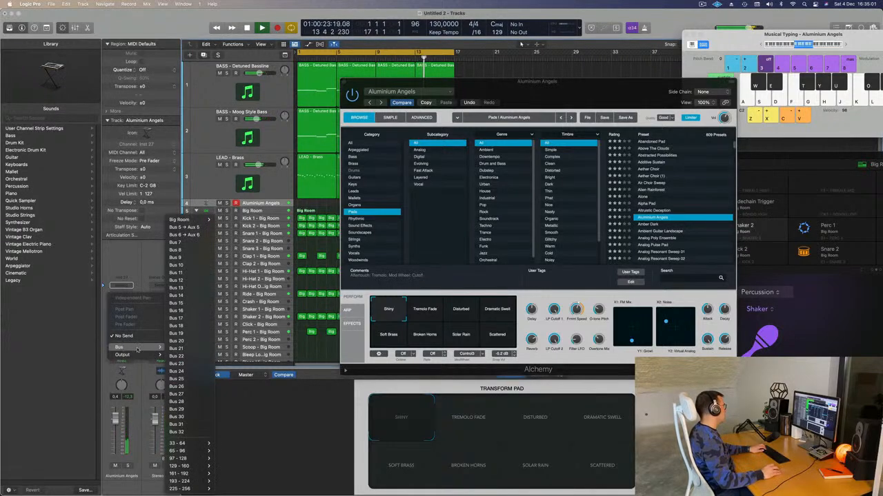
{"action": "left_click", "coordinate": [188, 226]}
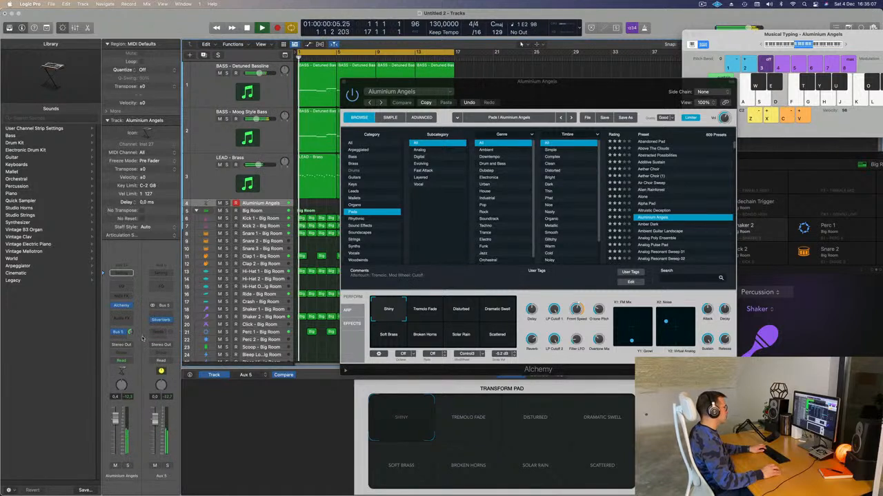
- Reposition the Musical Typing window and audition Aluminium Angels with the reverb send, raising the playing octave by one
{"action": "key", "text": "f"}
{"action": "left_click_drag", "start_coordinate": [854, 41], "coordinate": [765, 55]}
{"action": "key", "text": "d"}
{"action": "key", "text": "x"}
{"action": "key", "text": "d"}
{"action": "key", "text": "f"}
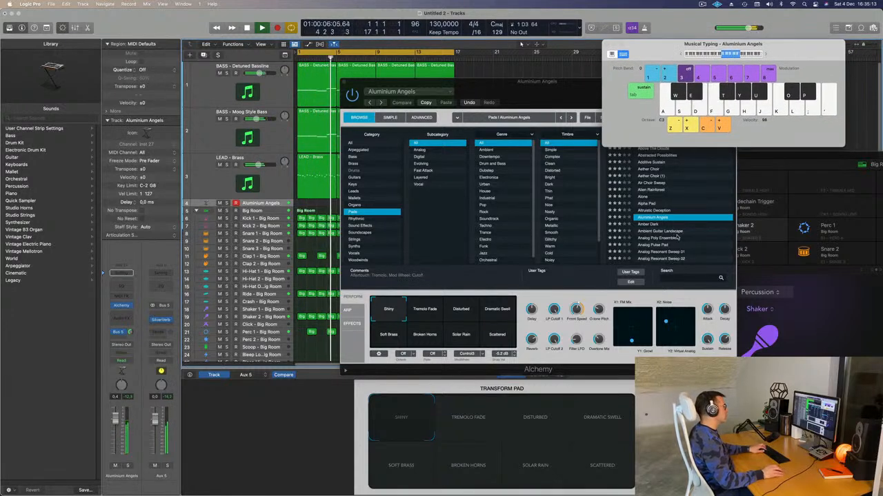
{"action": "key", "text": "s"}
{"action": "key", "text": "s"}
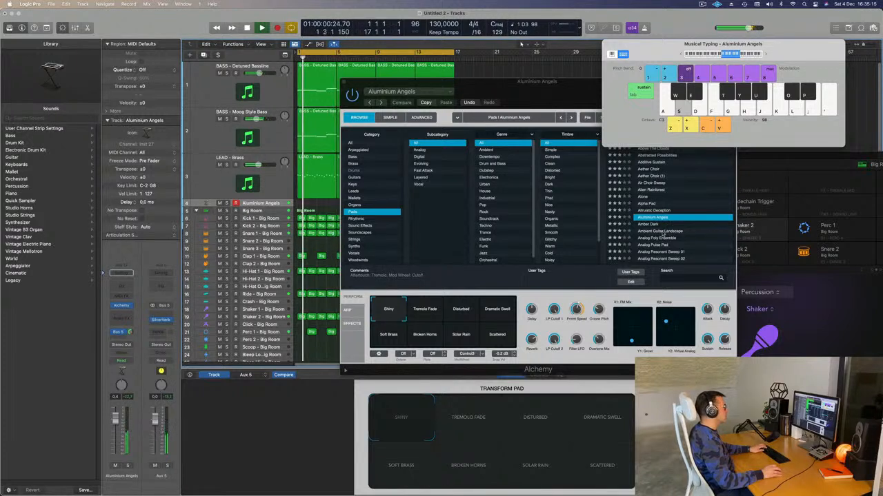
- Load the Ambient Guitar Landscape preset, lower the track volume and audition the sound
{"action": "left_click", "coordinate": [660, 233]}
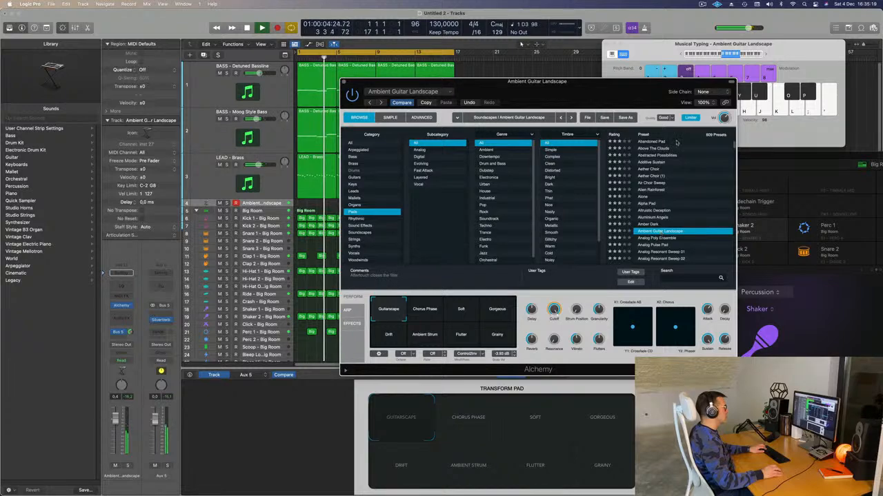
{"action": "left_click_drag", "start_coordinate": [626, 82], "coordinate": [605, 74]}
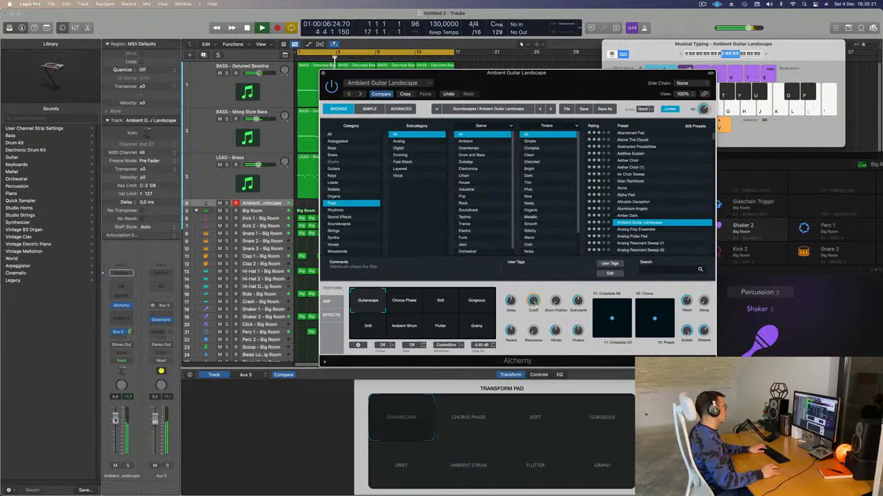
{"action": "key", "text": "s"}
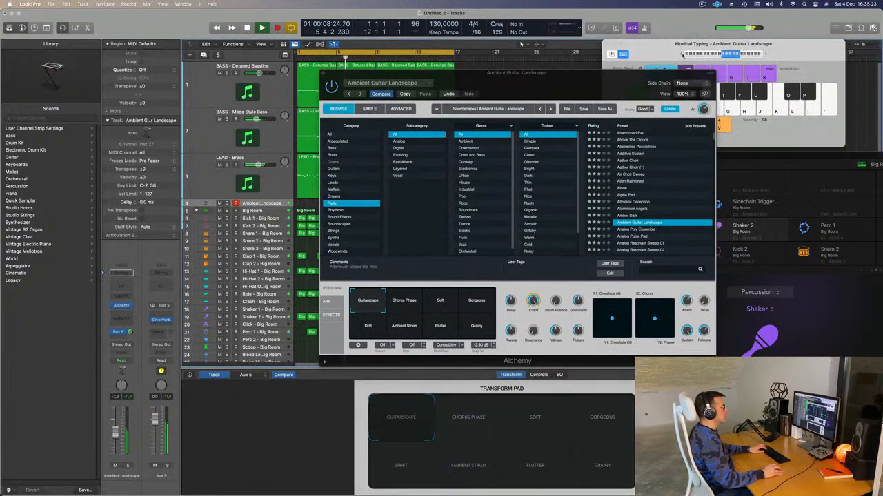
{"action": "left_click_drag", "start_coordinate": [671, 54], "coordinate": [654, 47]}
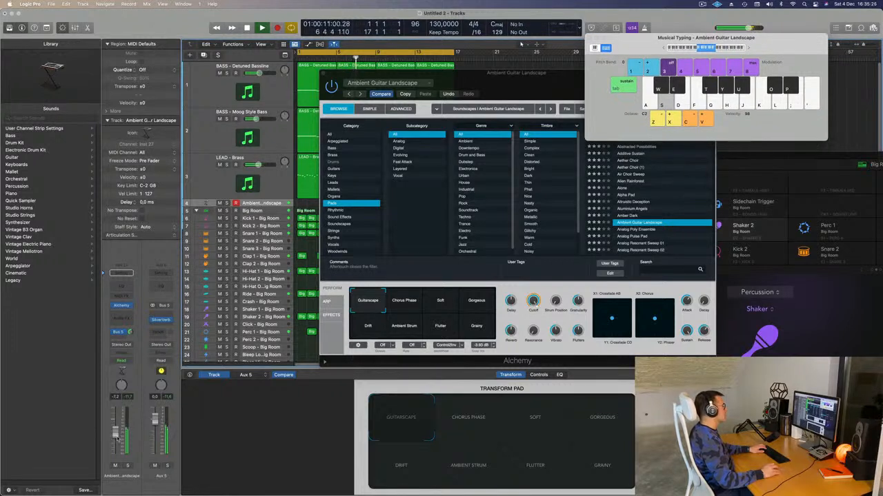
- Load the Analog Poly Ensemble preset and set the track volume to -1.1 dB
{"action": "left_click", "coordinate": [639, 230]}
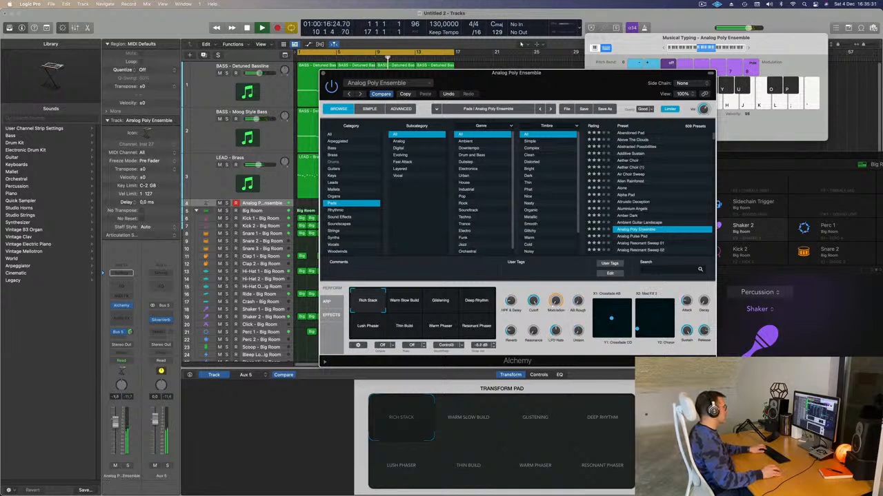
{"action": "left_click", "coordinate": [116, 414]}
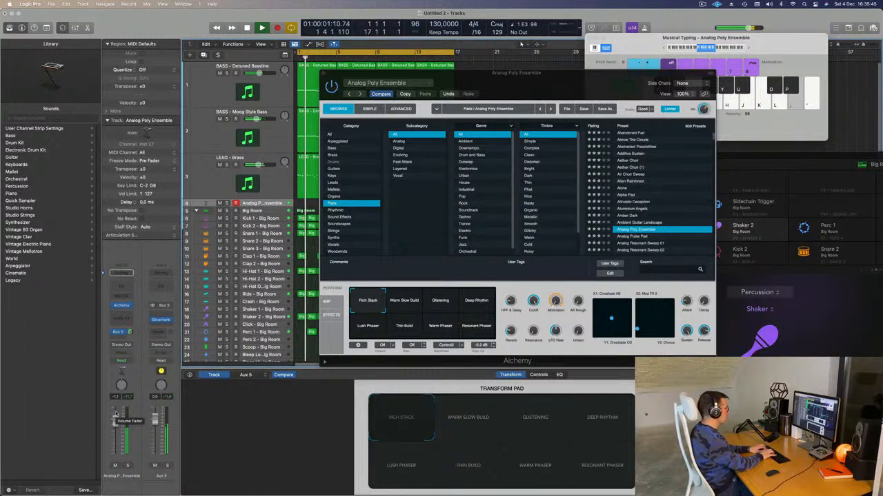
- Record a pad melody across the cycle on the Analog Poly Ensemble track and play the take back briefly
{"action": "key", "text": "r"}
{"action": "key", "text": "semicolon"}
{"action": "key", "text": "semicolon"}
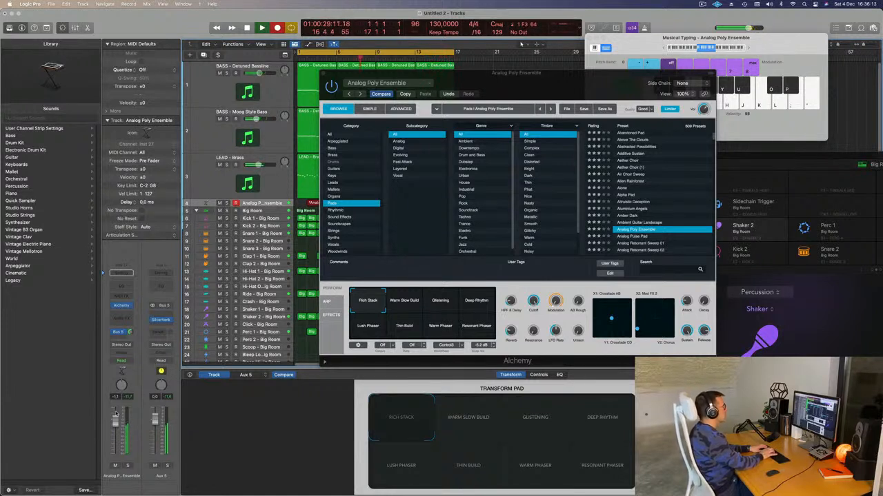
{"action": "key", "text": "space"}
{"action": "left_click_drag", "start_coordinate": [483, 72], "coordinate": [697, 80]}
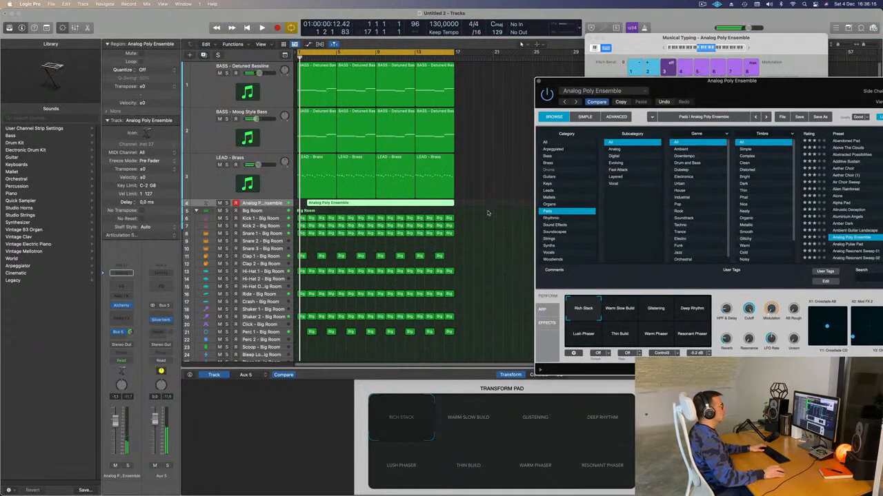
{"action": "key", "text": "space"}
{"action": "key", "text": "space"}
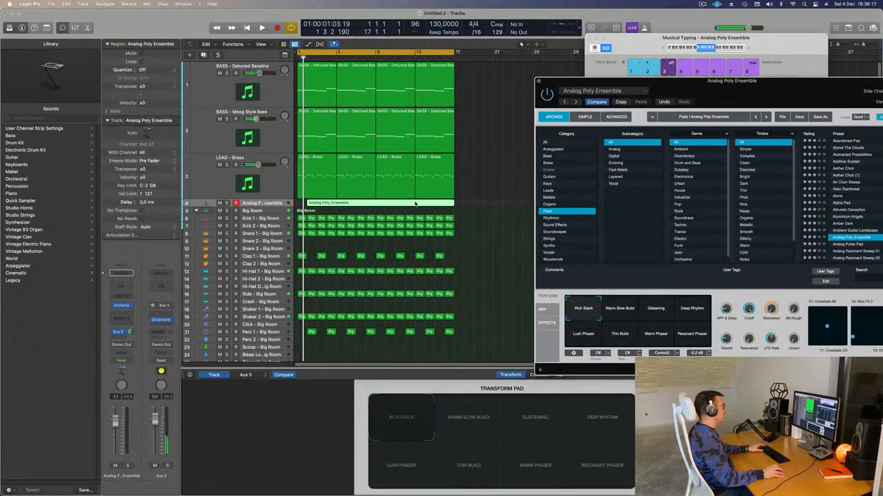
- Keep only the recorded region's last four bars, starting at bar 13, and move them to bar 1
{"action": "left_click", "coordinate": [415, 203]}
{"action": "key", "text": "Delete"}
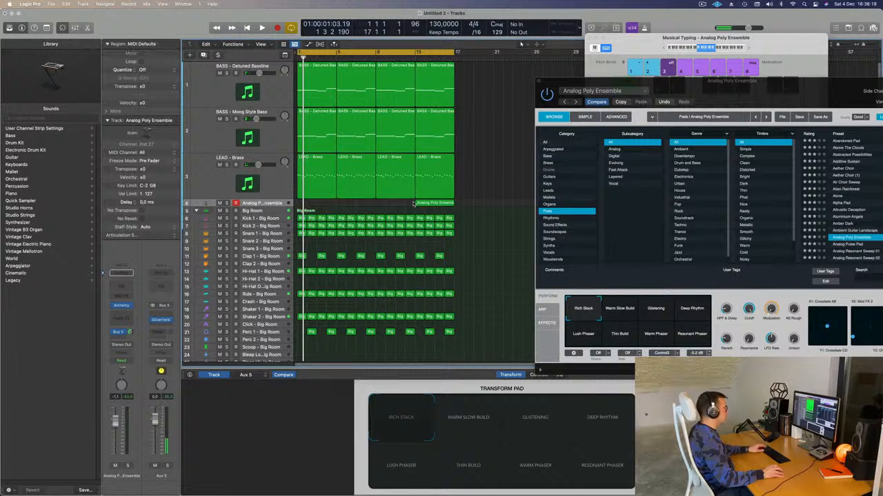
{"action": "left_click_drag", "start_coordinate": [429, 205], "coordinate": [278, 204]}
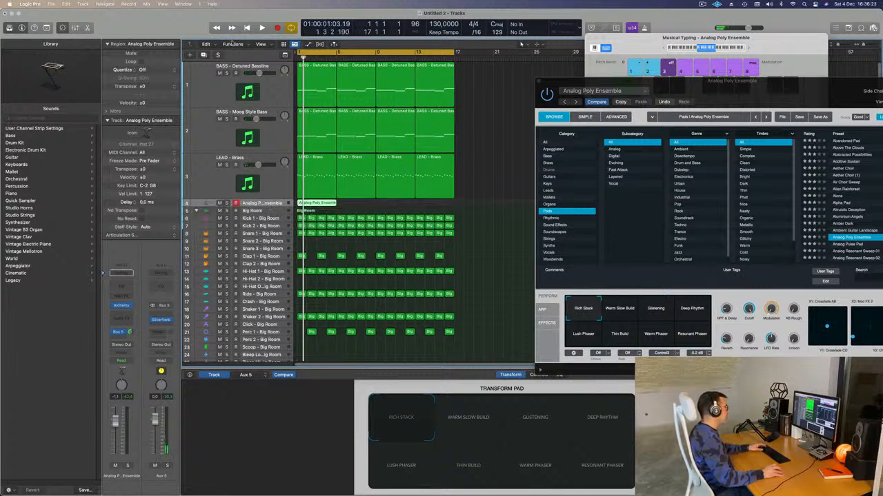
- Show the toolbar and enlarge the Analog Poly Ensemble track with Track Zoom
{"action": "key", "text": "ctrl+alt+super+t"}
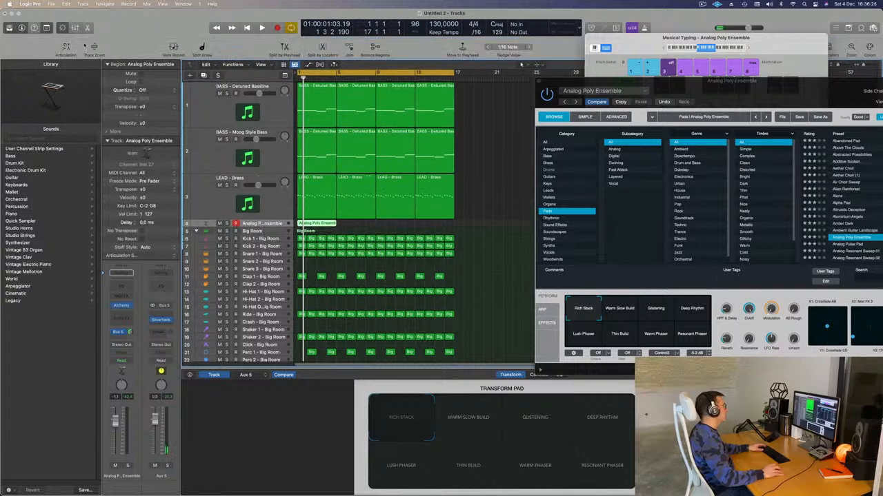
{"action": "key", "text": "ctrl+z"}
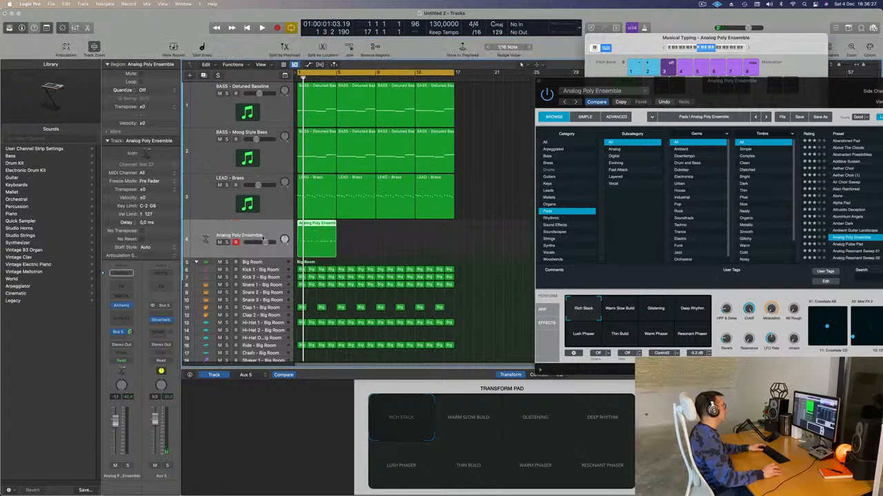
{"action": "left_click", "coordinate": [346, 236]}
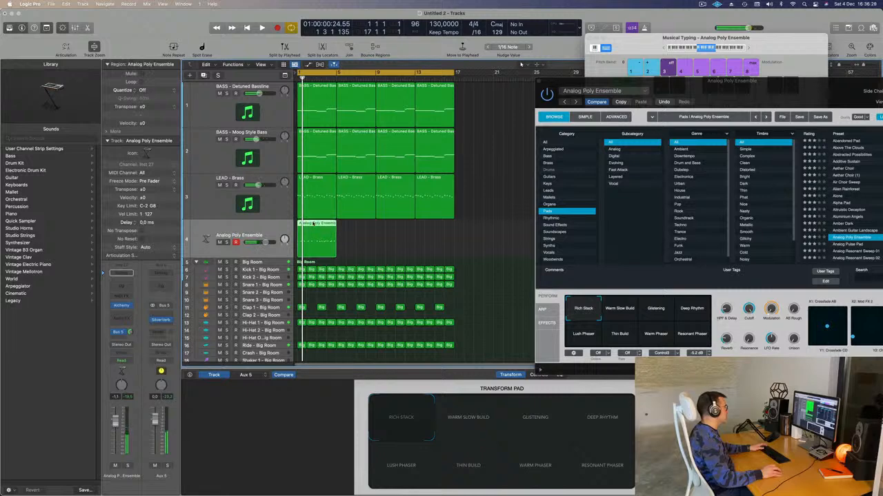
- Open the Analog Poly Ensemble region in the Piano Roll and quantize all its notes to 1/16 notes
{"action": "double_click", "coordinate": [313, 224]}
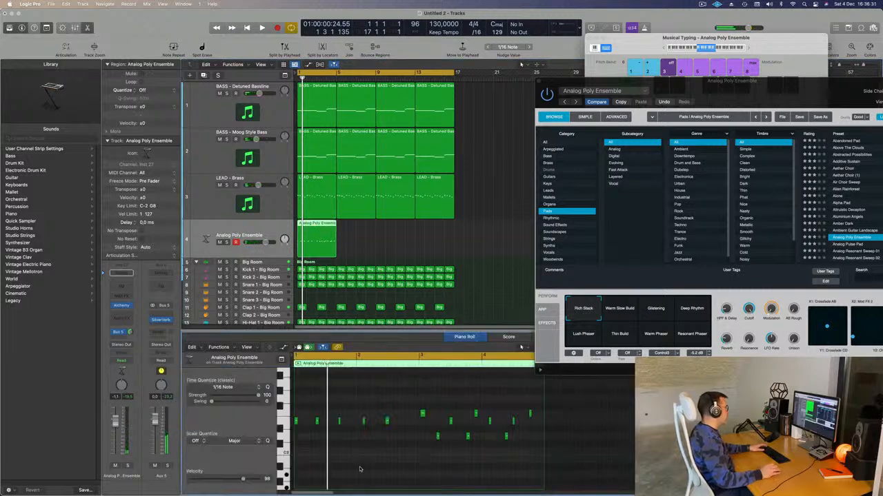
{"action": "key", "text": "super+a"}
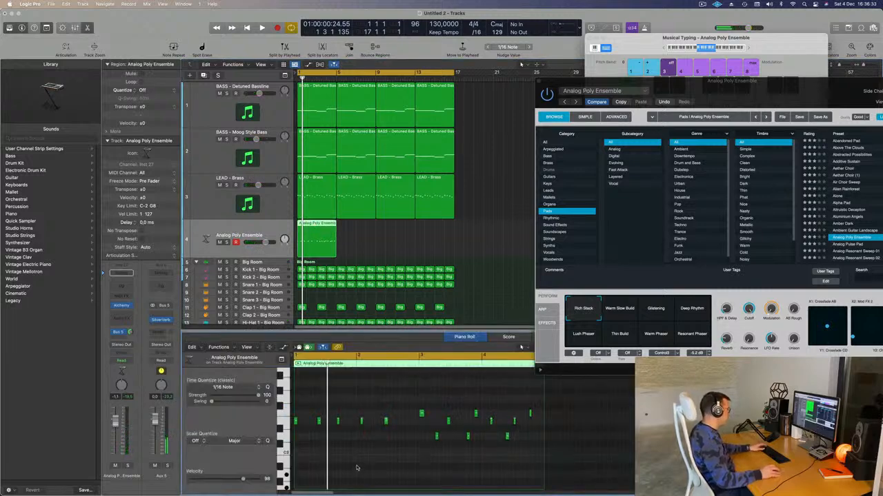
{"action": "key", "text": "super+Right"}
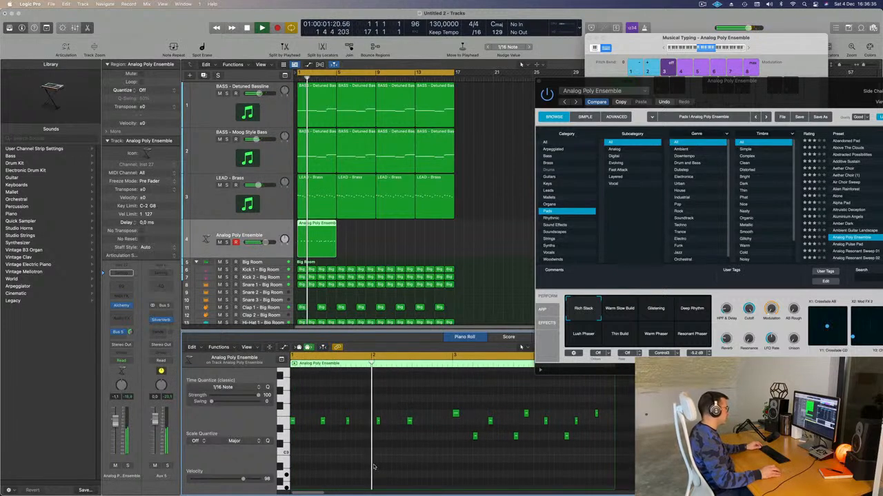
{"action": "key", "text": "super+Left"}
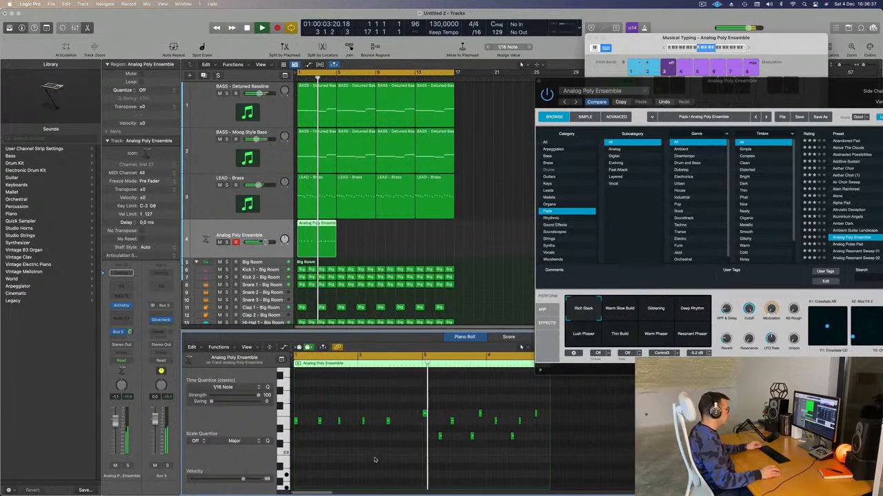
{"action": "scroll", "coordinate": [379, 448], "scroll_direction": "right", "scroll_amount": 2}
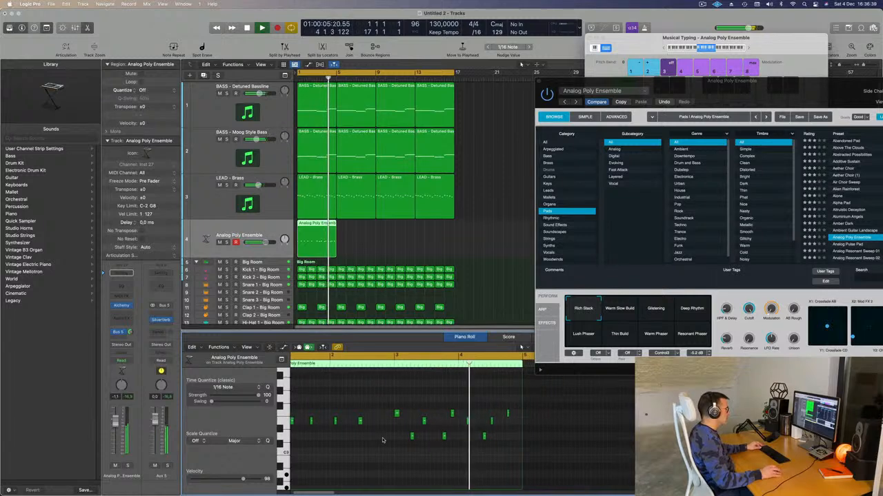
{"action": "scroll", "coordinate": [383, 440], "scroll_direction": "left", "scroll_amount": 2}
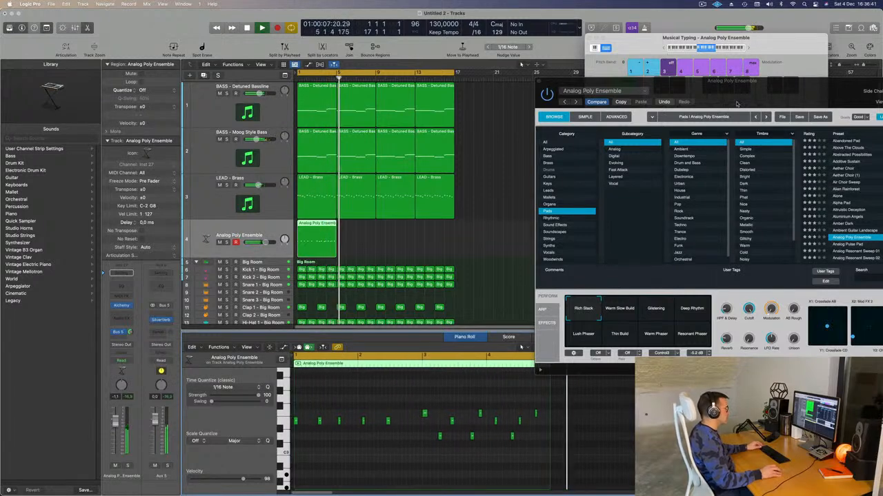
- Close the Alchemy plug-in window and restart playback from the beginning of the loop
{"action": "left_click_drag", "start_coordinate": [737, 104], "coordinate": [527, 37]}
{"action": "key", "text": "super+w"}
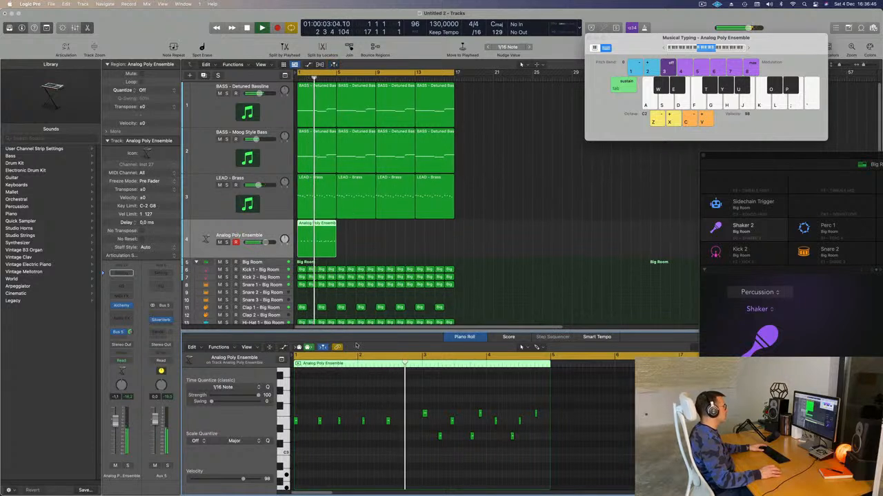
{"action": "key", "text": "Return"}
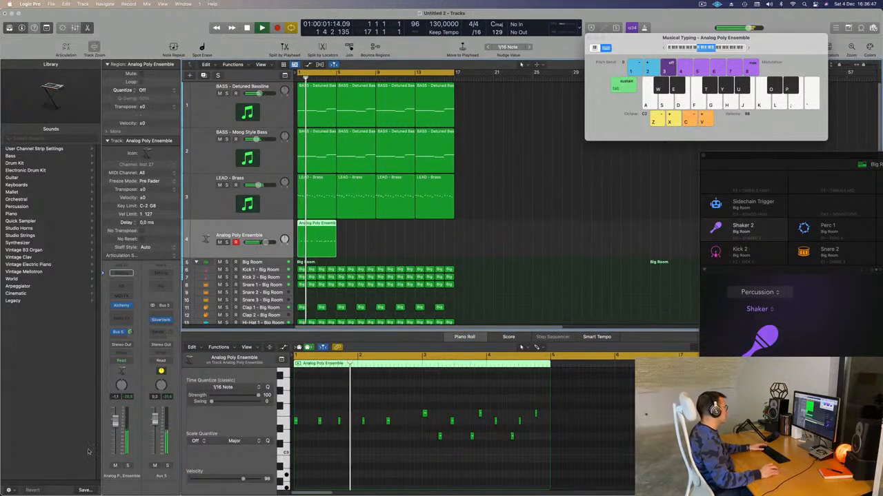
- Add a Channel EQ to the Analog Poly Ensemble track and enable its low cut at 550 Hz
{"action": "left_click", "coordinate": [124, 287]}
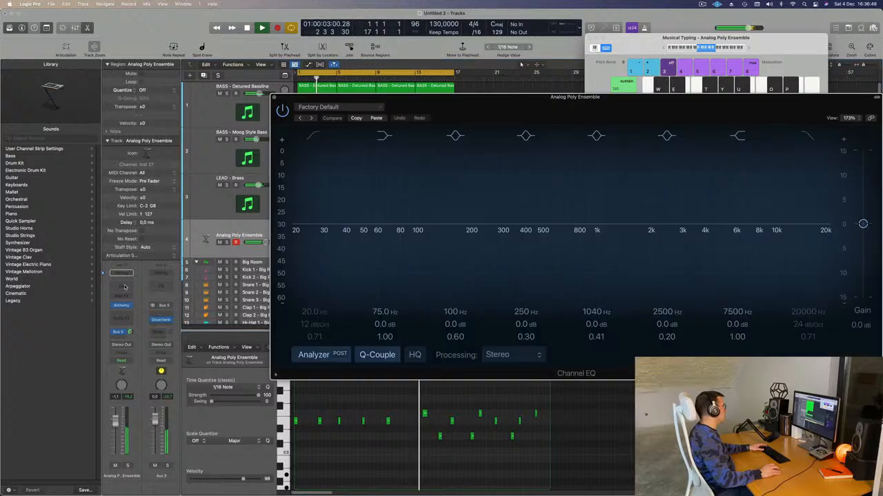
{"action": "left_click_drag", "start_coordinate": [310, 97], "coordinate": [200, 102]}
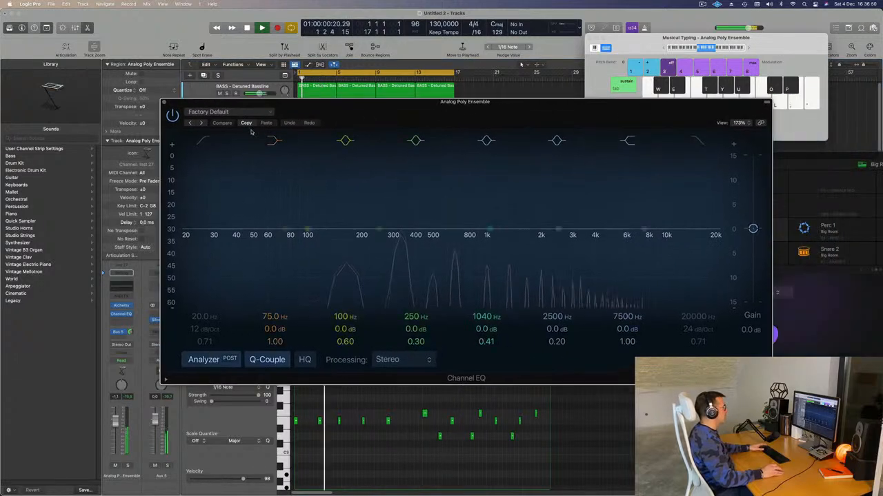
{"action": "left_click", "coordinate": [207, 141]}
{"action": "left_click_drag", "start_coordinate": [236, 241], "coordinate": [464, 174]}
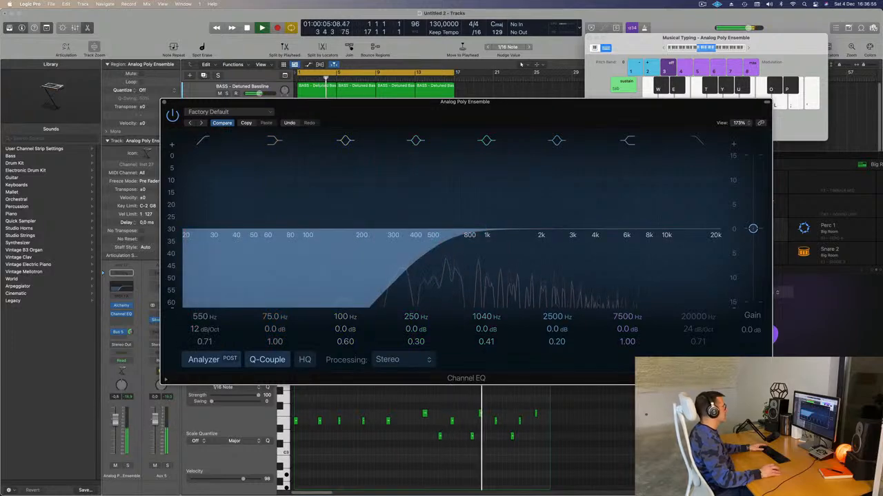
{"action": "left_click_drag", "start_coordinate": [414, 101], "coordinate": [441, 107]}
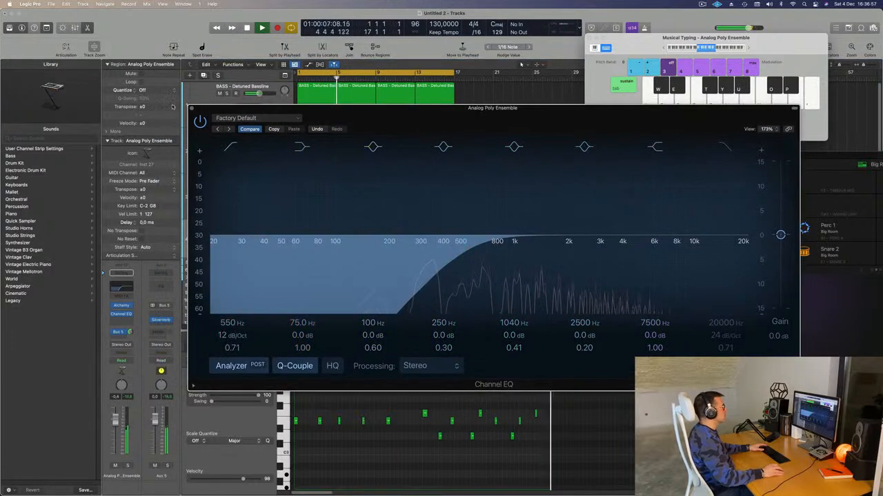
{"action": "left_click", "coordinate": [193, 108]}
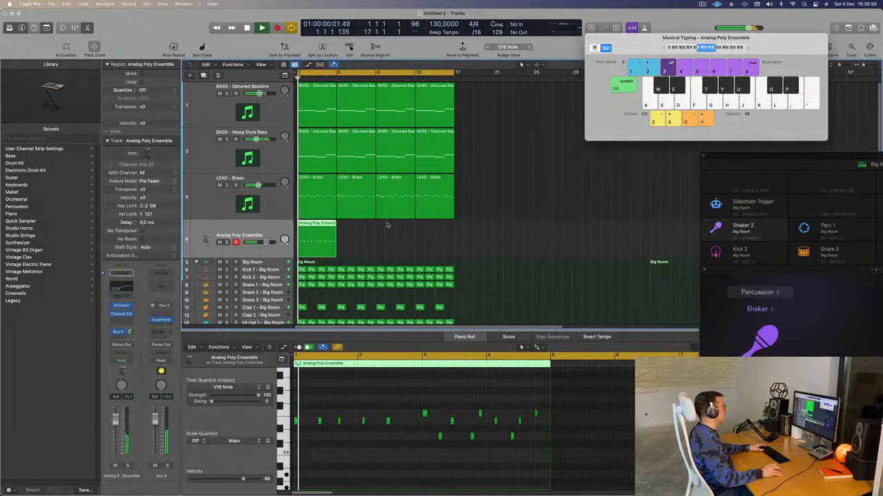
- Copy the Analog Poly Ensemble region to bar 9 and play the arrangement from the start
{"action": "left_click_drag", "start_coordinate": [314, 238], "coordinate": [401, 209]}
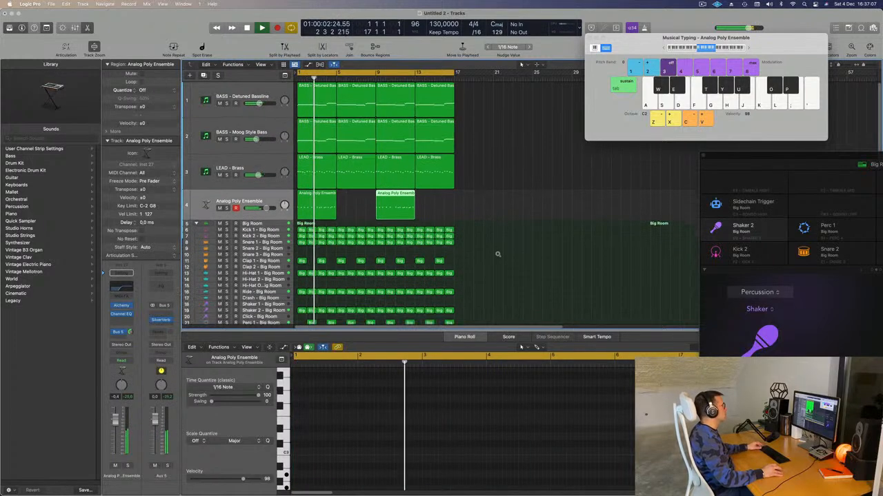
{"action": "left_click", "coordinate": [479, 192]}
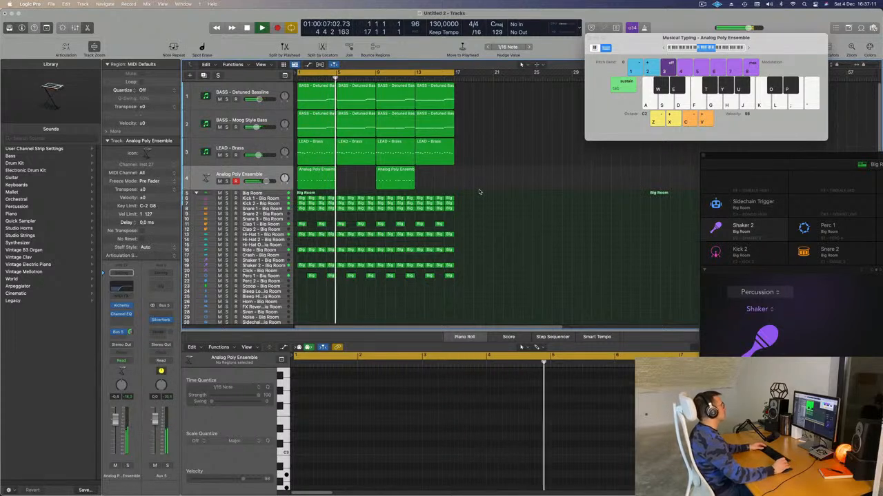
{"action": "key", "text": "Return"}
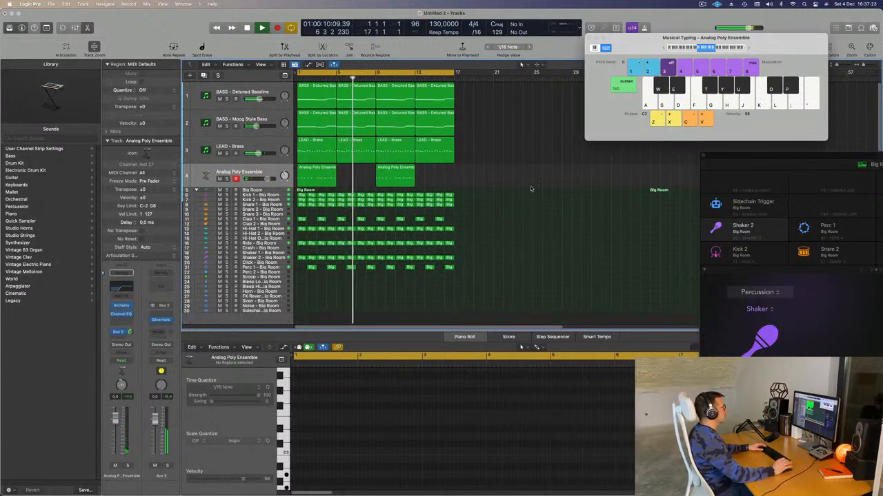
{"action": "key", "text": "Return"}
- Duplicate the Analog Poly Ensemble track with its settings and move the bar 1 region to bar 5 on the new track
{"action": "key", "text": "super+a"}
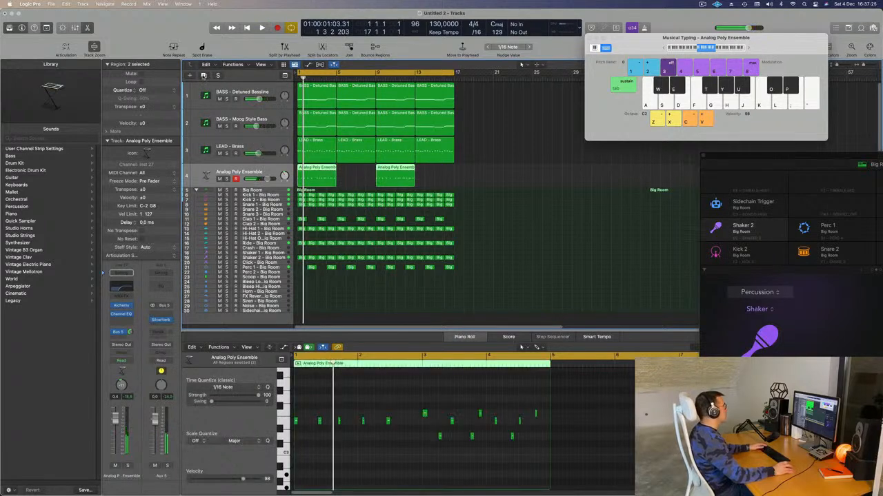
{"action": "key", "text": "super+d"}
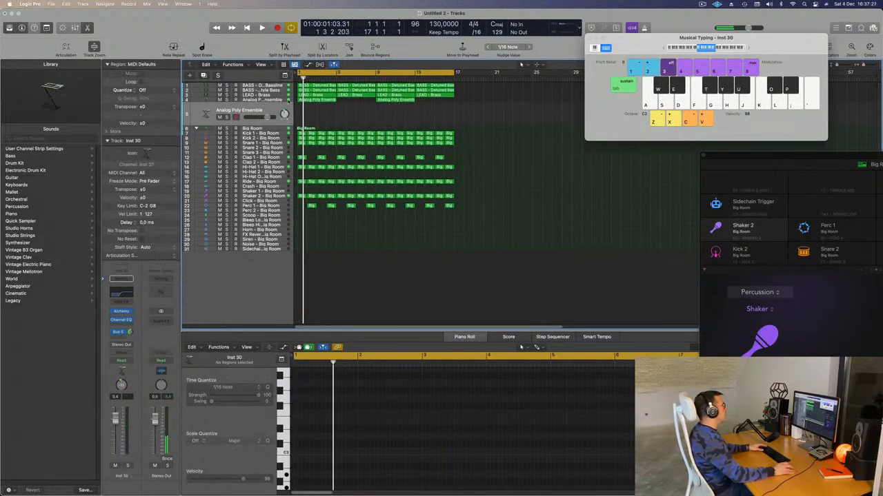
{"action": "key", "text": "super+Down"}
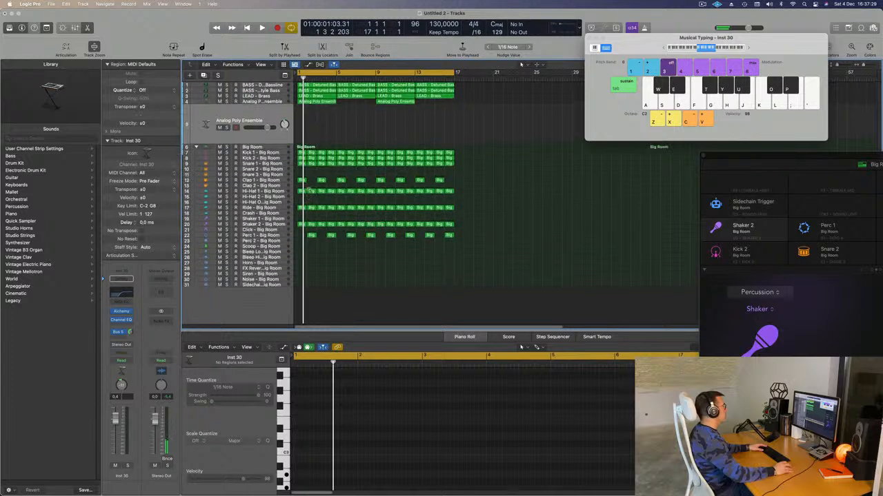
{"action": "left_click", "coordinate": [317, 117]}
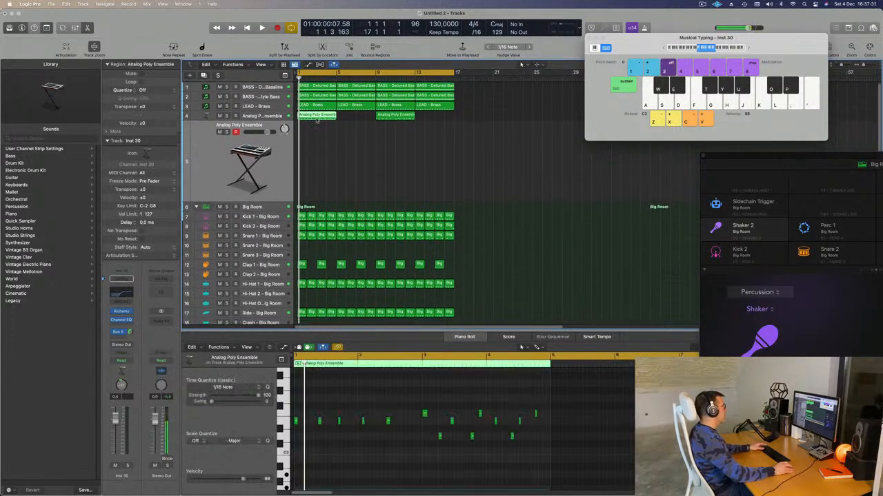
{"action": "left_click_drag", "start_coordinate": [321, 118], "coordinate": [362, 138]}
- Delete all notes except the first in the bar 5 region and stretch that note to bar 7
{"action": "key", "text": "super+Left"}
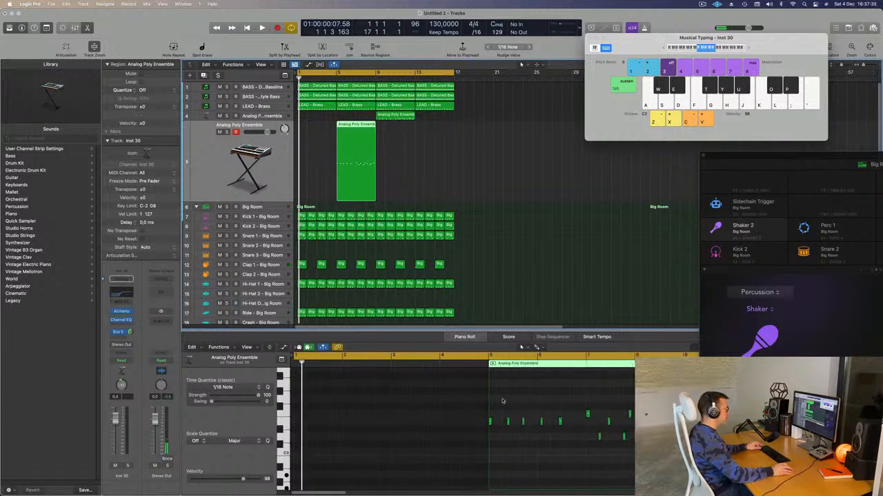
{"action": "key", "text": "super+a"}
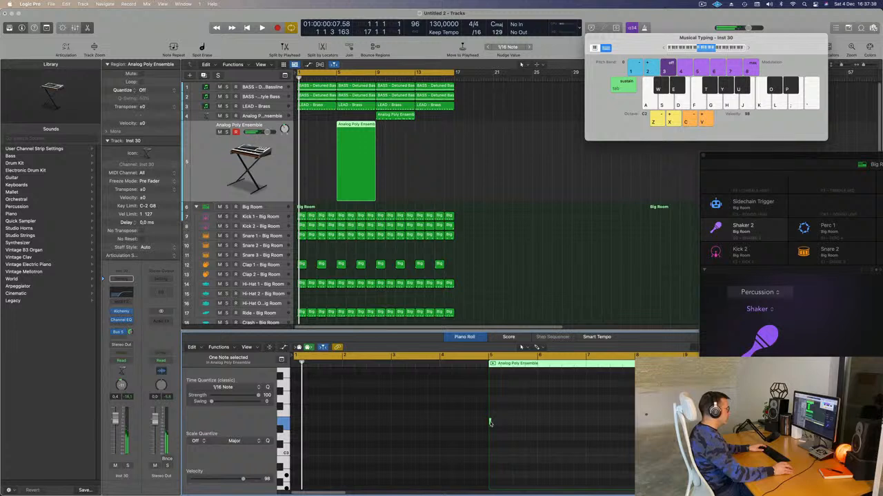
{"action": "left_click_drag", "start_coordinate": [490, 422], "coordinate": [585, 426]}
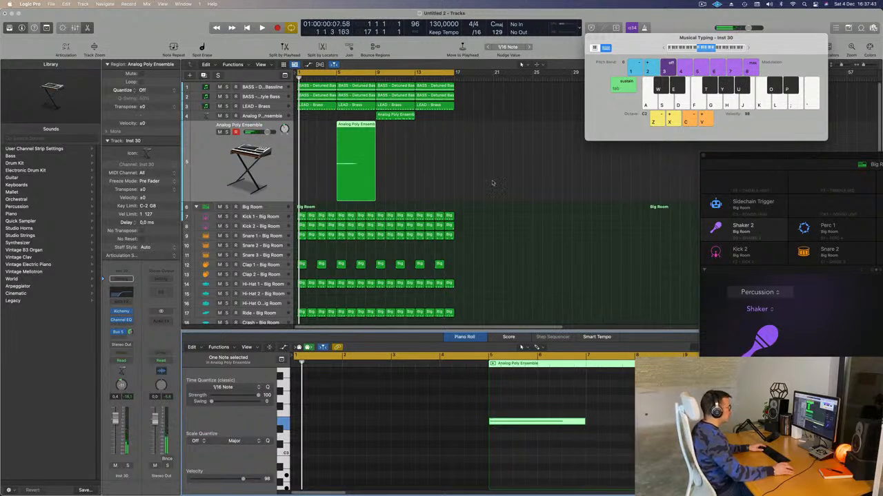
- Copy the bar 9 region back to bar 1 on the original pad track, then mute LEAD - Brass during playback
{"action": "left_click_drag", "start_coordinate": [399, 117], "coordinate": [319, 120]}
{"action": "key", "text": "space"}
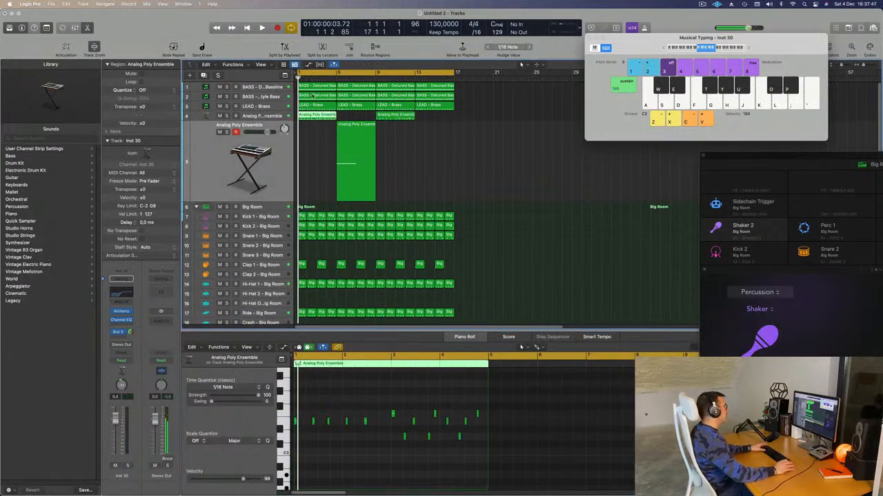
{"action": "left_click", "coordinate": [220, 106]}
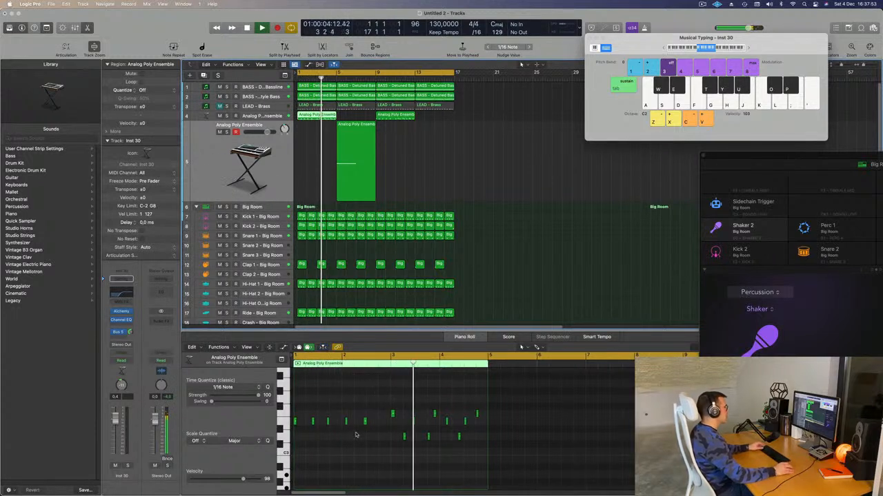
{"action": "scroll", "coordinate": [359, 435], "scroll_direction": "up", "scroll_amount": 2}
{"action": "scroll", "coordinate": [361, 435], "scroll_direction": "right", "scroll_amount": 3}
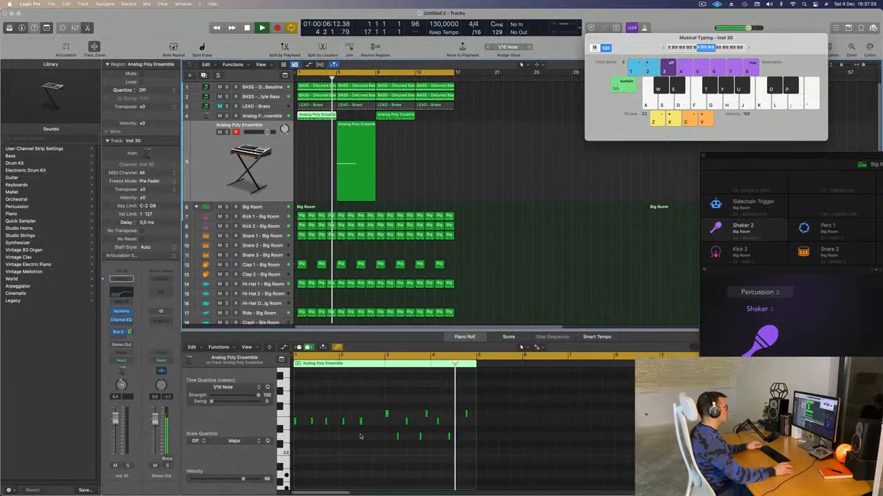
- Open Alchemy on the duplicated track and lower its Channel EQ low cut to about 130 Hz
{"action": "left_click", "coordinate": [357, 180]}
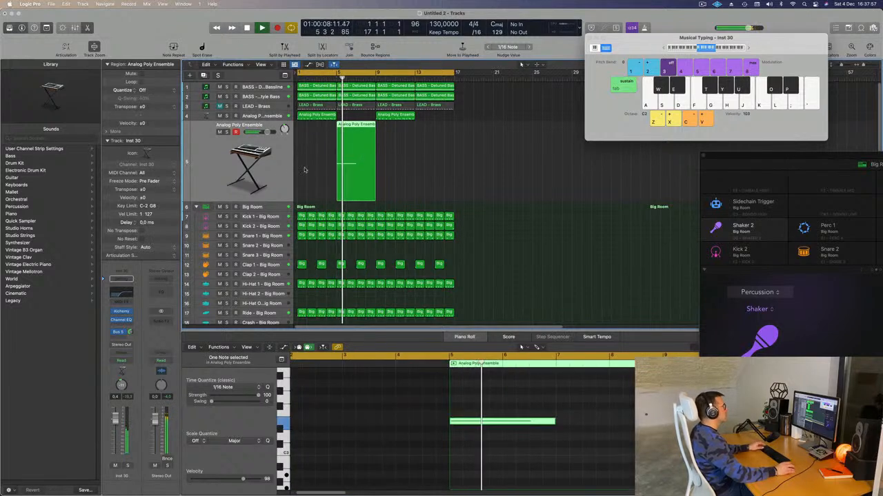
{"action": "left_click", "coordinate": [121, 312]}
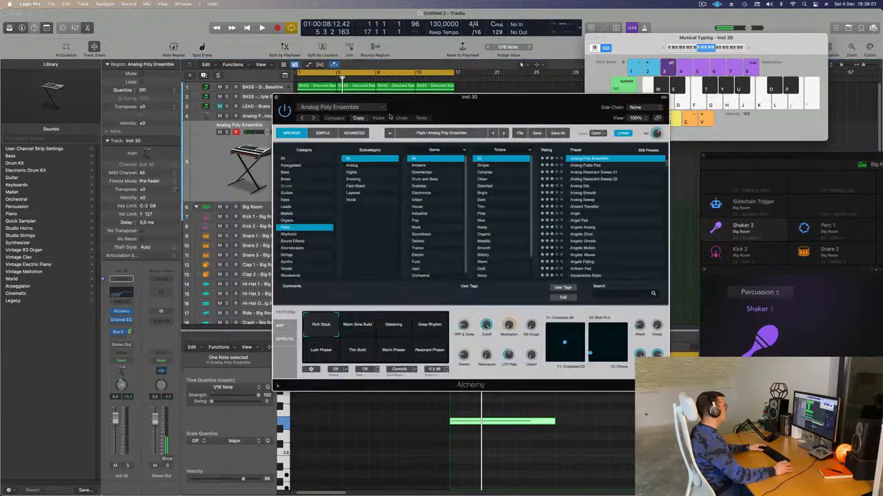
{"action": "left_click_drag", "start_coordinate": [469, 102], "coordinate": [593, 103]}
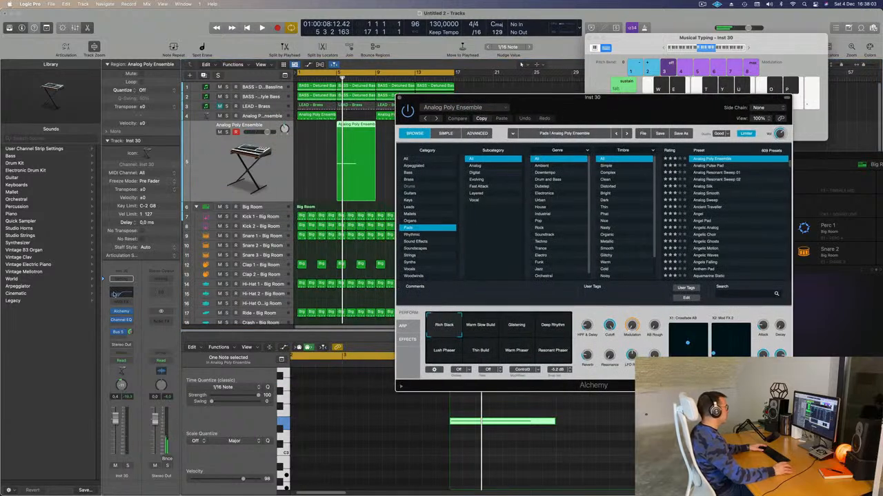
{"action": "left_click", "coordinate": [115, 295]}
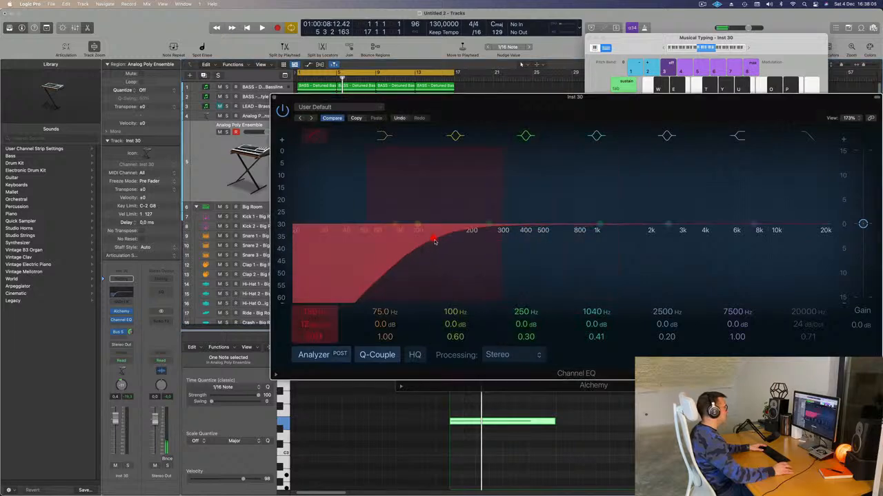
{"action": "left_click", "coordinate": [435, 241]}
{"action": "left_click", "coordinate": [273, 98]}
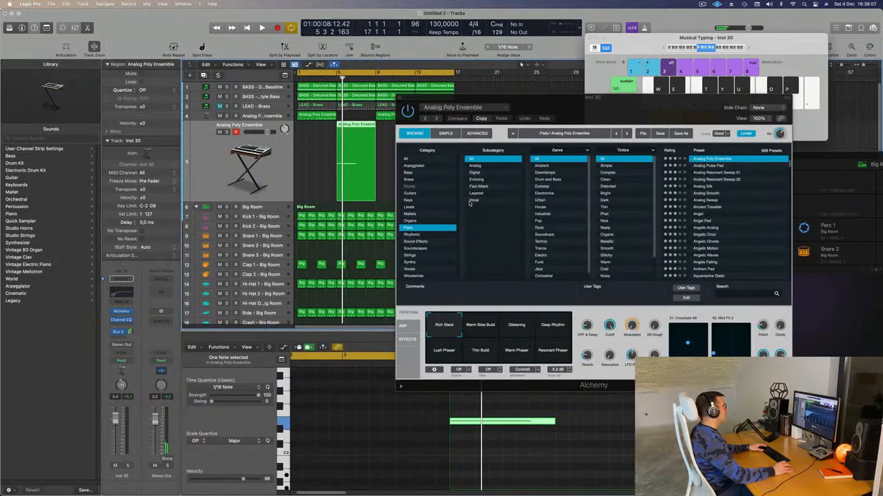
- Load the Blueprint preset from Alchemy's Sound Effects category and start playback
{"action": "left_click", "coordinate": [414, 241]}
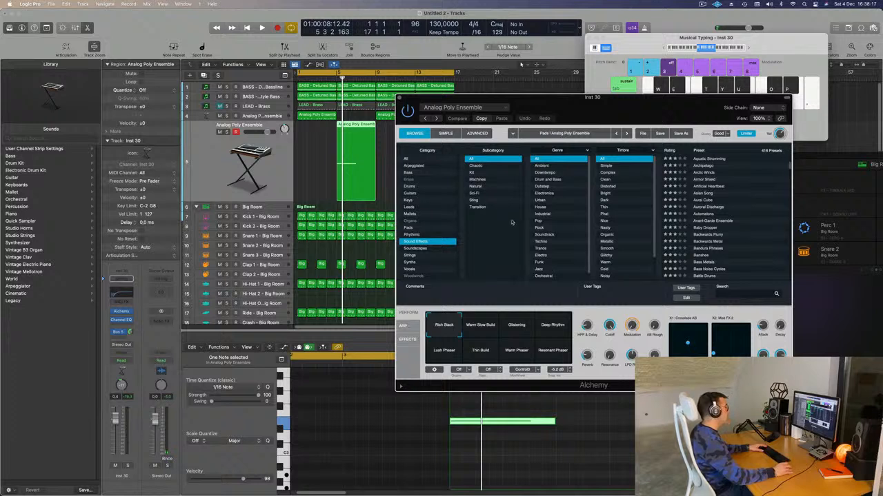
{"action": "scroll", "coordinate": [738, 226], "scroll_direction": "down", "scroll_amount": 5}
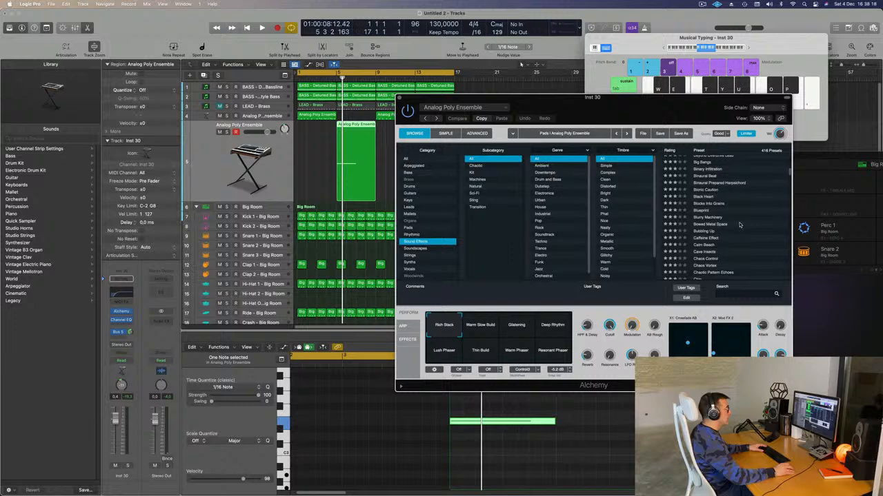
{"action": "left_click", "coordinate": [700, 210]}
{"action": "key", "text": "space"}
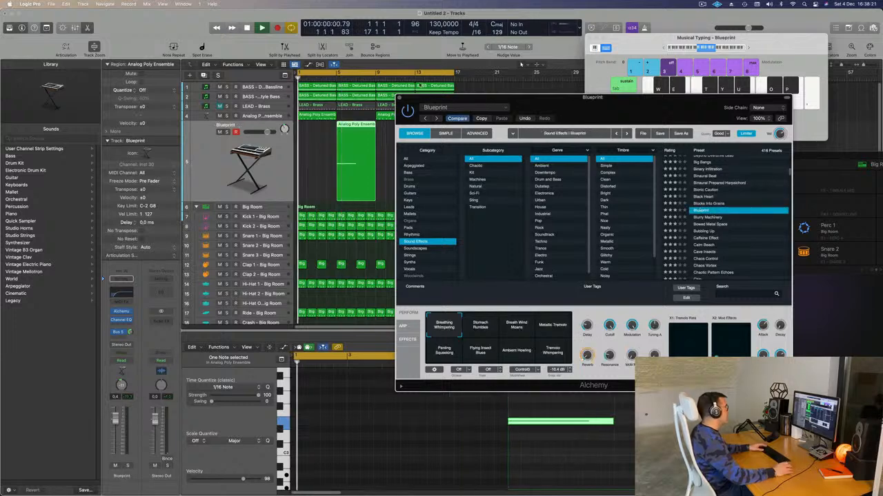
- Move the start of the cycle range to bar 5 and audition the long note with the Blueprint sound
{"action": "left_click_drag", "start_coordinate": [486, 101], "coordinate": [549, 104]}
{"action": "left_click_drag", "start_coordinate": [299, 72], "coordinate": [337, 73]}
{"action": "key", "text": "space"}
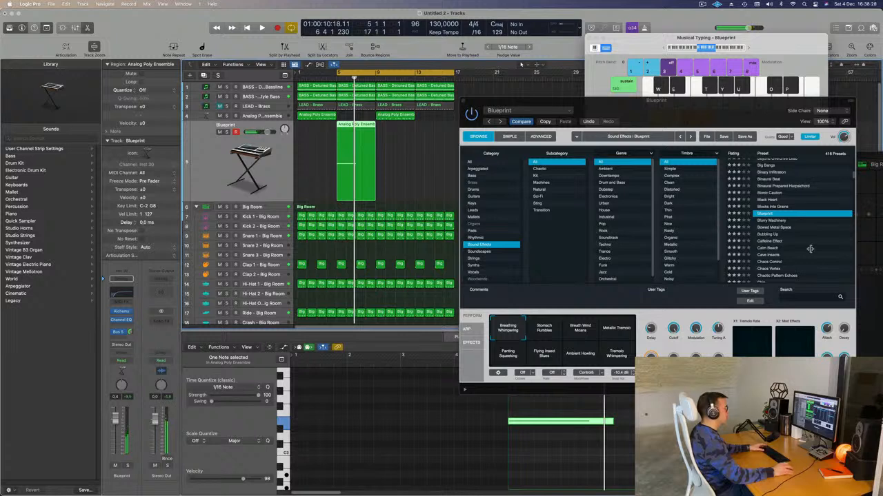
- Load the Chaos Control sound effects preset in Alchemy and play it in the loop
{"action": "scroll", "coordinate": [810, 249], "scroll_direction": "down", "scroll_amount": 3}
{"action": "left_click", "coordinate": [769, 210]}
{"action": "left_click", "coordinate": [769, 210]}
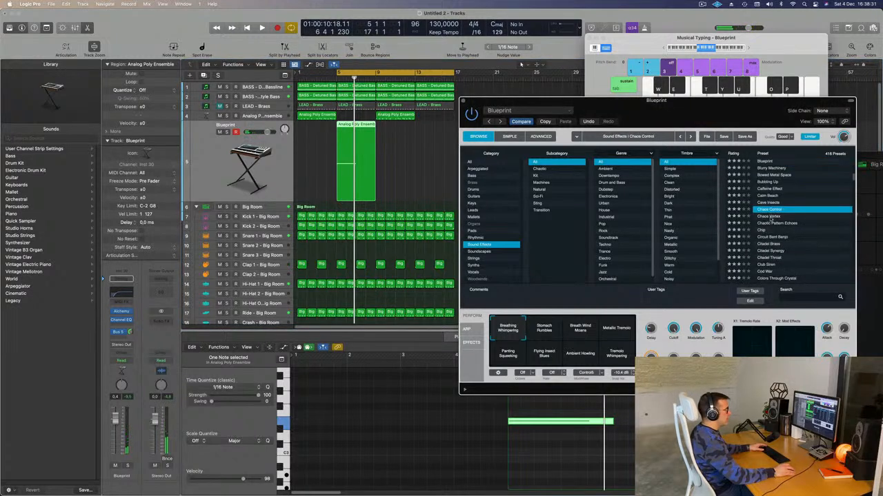
{"action": "key", "text": "space"}
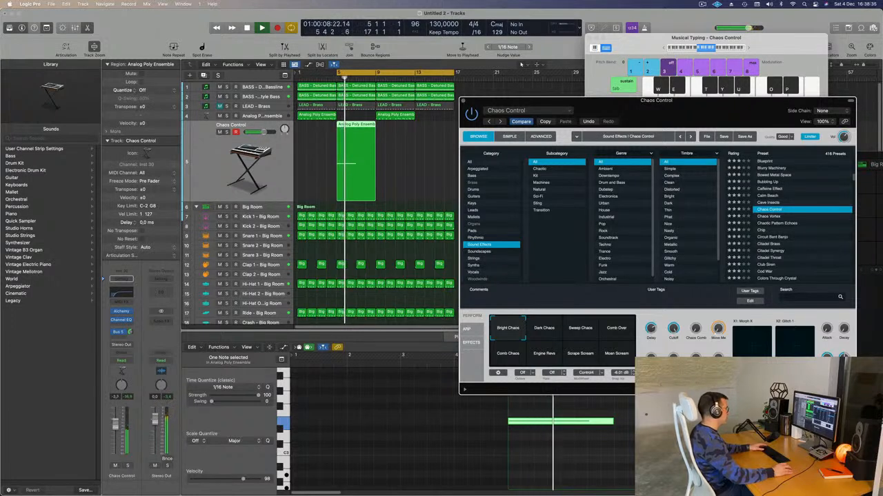
- Audition Chaos Control's Sweep Chaos and Comb Over variations and choose Moan Scream
{"action": "left_click", "coordinate": [594, 338]}
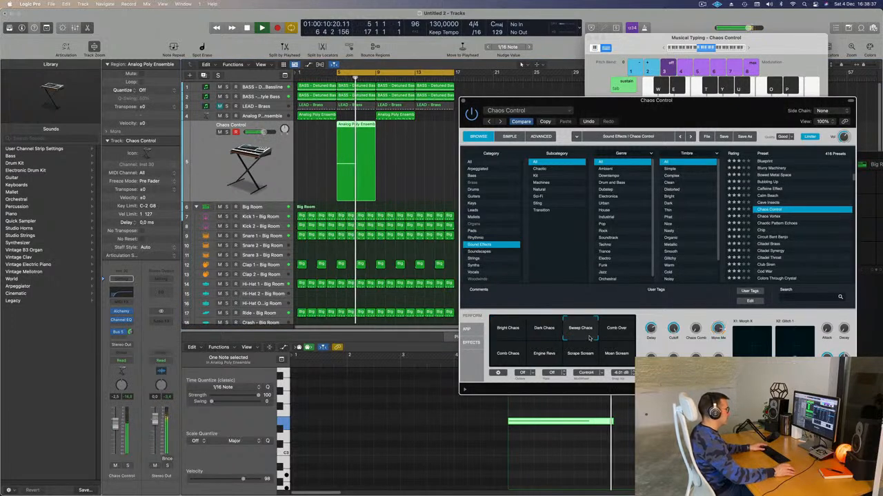
{"action": "left_click", "coordinate": [624, 332]}
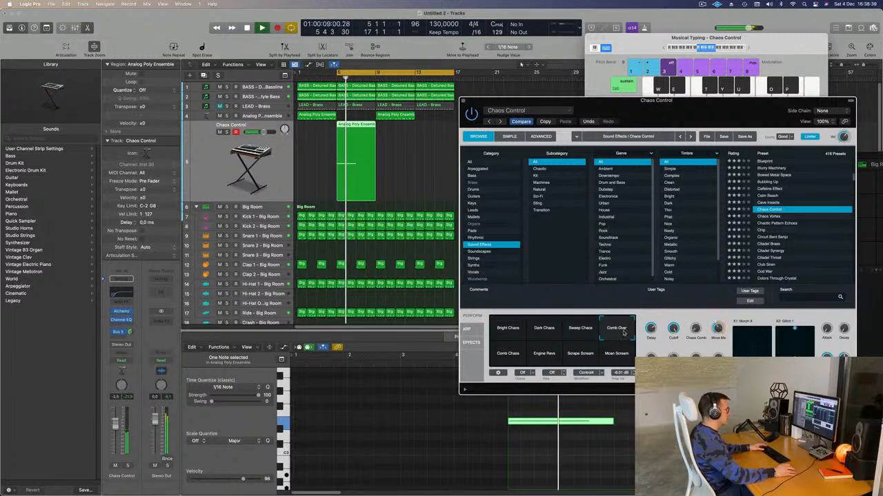
{"action": "left_click", "coordinate": [621, 357]}
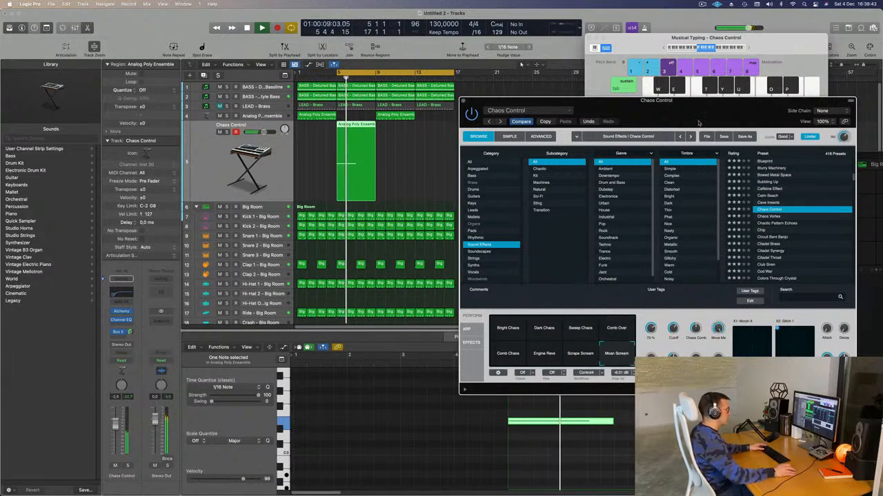
- Lower the Chaos Control channel volume to -4.5 dB with a brief solo check, then close Alchemy and stop playback
{"action": "left_click_drag", "start_coordinate": [698, 123], "coordinate": [657, 115]}
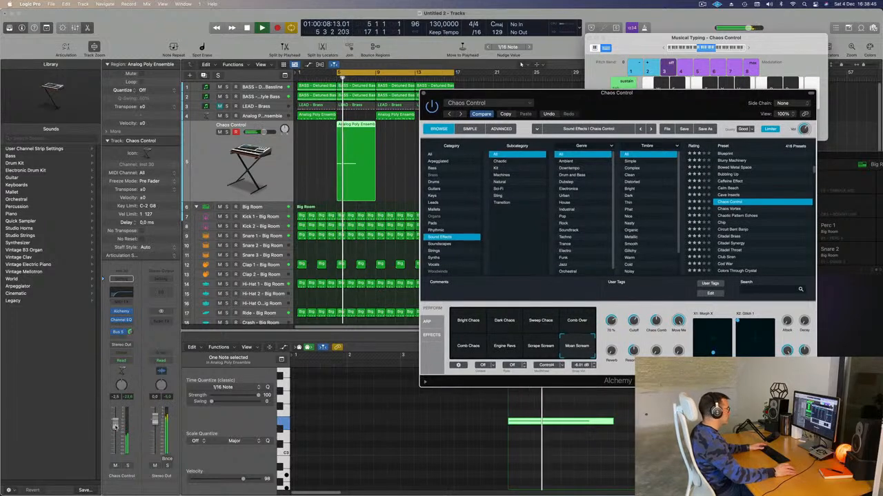
{"action": "left_click", "coordinate": [128, 466]}
{"action": "left_click", "coordinate": [128, 466]}
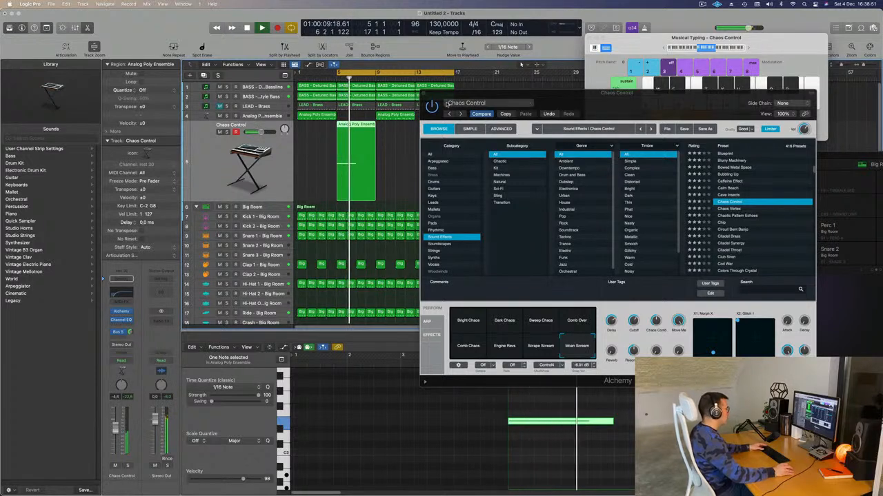
{"action": "left_click", "coordinate": [423, 93]}
{"action": "key", "text": "space"}
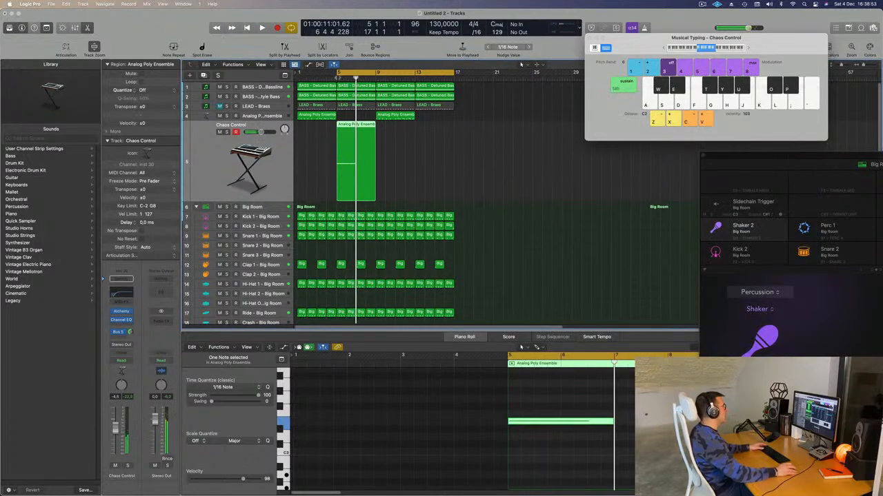
- Copy the sustained Chaos Control region to bar 13, extend the cycle start back to bar 1 and play
{"action": "left_click_drag", "start_coordinate": [366, 129], "coordinate": [445, 138]}
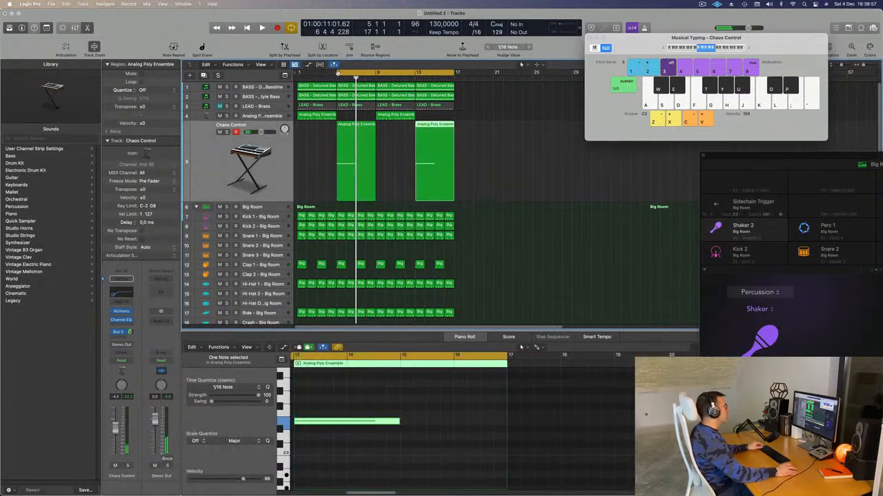
{"action": "left_click_drag", "start_coordinate": [336, 72], "coordinate": [298, 73]}
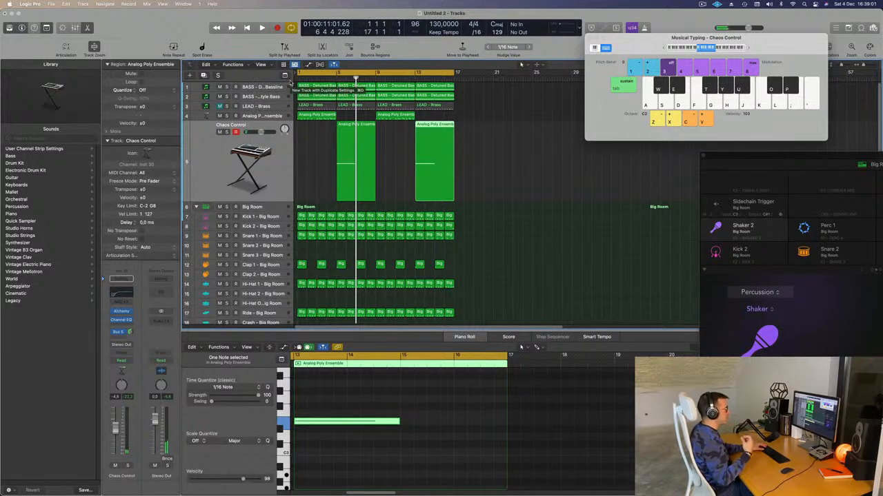
{"action": "left_click", "coordinate": [486, 169]}
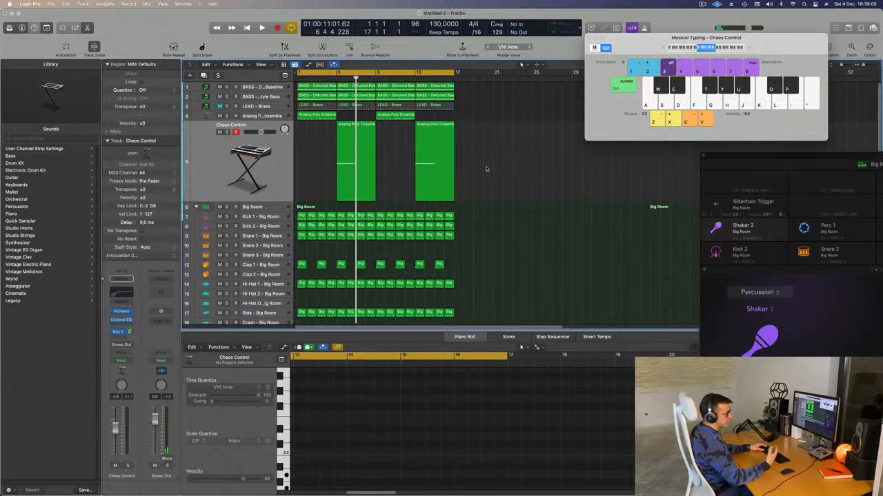
{"action": "key", "text": "space"}
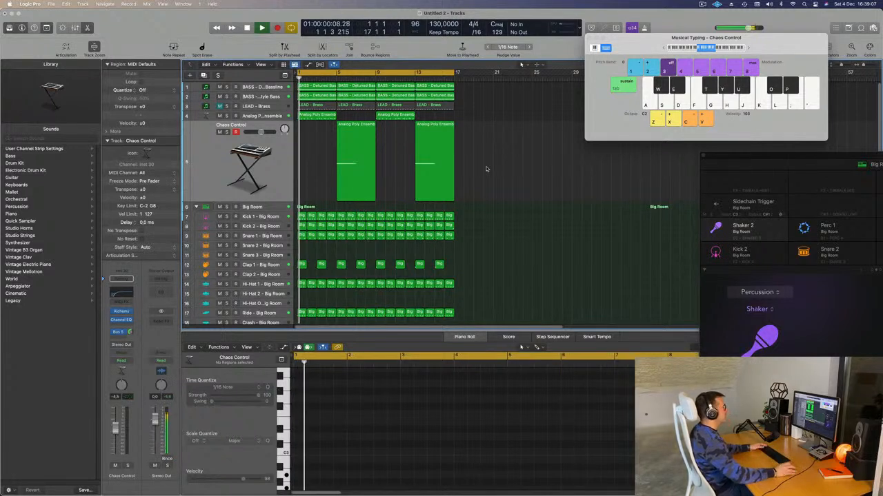
- Raise the Chaos Control channel volume to about -3.7 dB during playback
{"action": "left_click", "coordinate": [260, 170]}
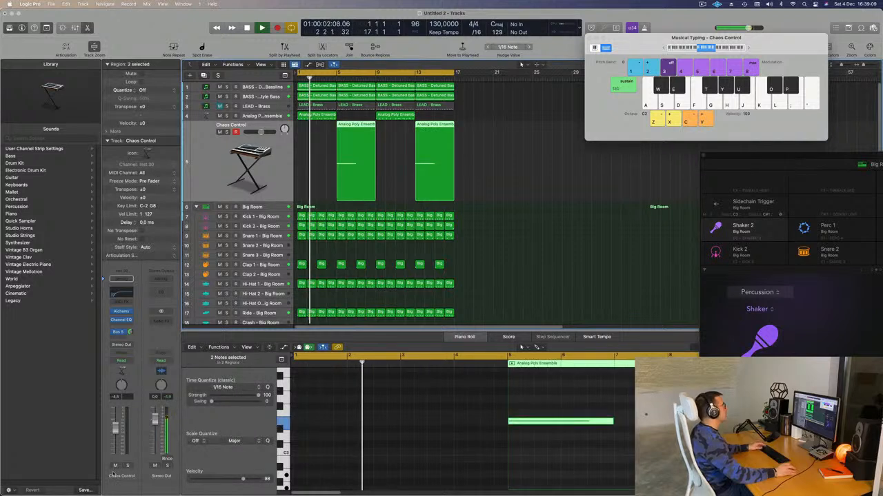
{"action": "left_click_drag", "start_coordinate": [116, 430], "coordinate": [116, 429]}
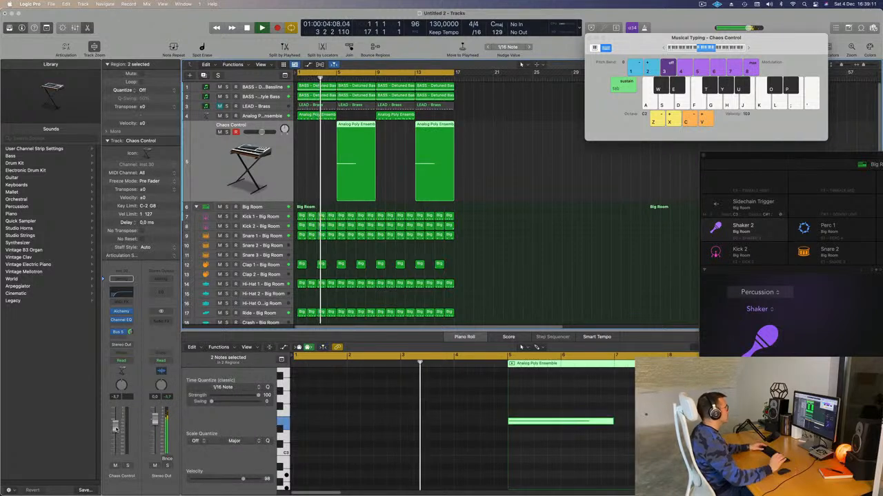
{"action": "key", "text": "space"}
- Try moving the fourth note of the first Analog Poly Ensemble region to the start of bar 2, and audition it
{"action": "left_click", "coordinate": [328, 115]}
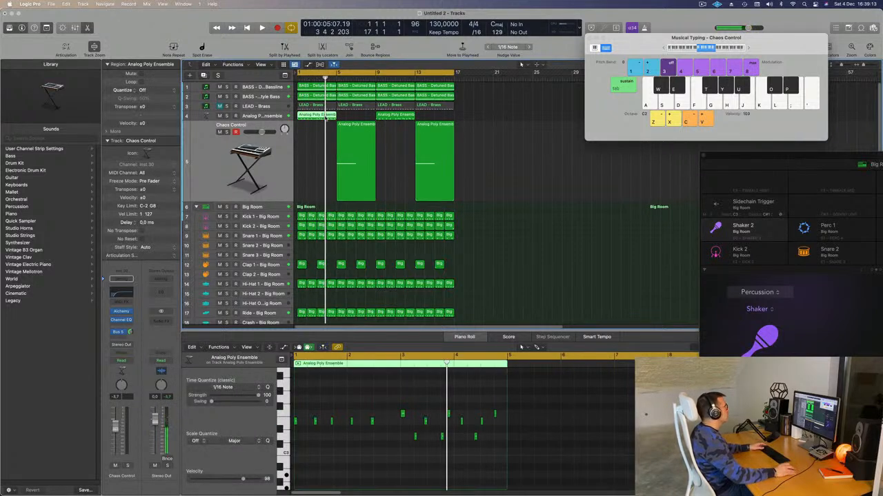
{"action": "left_click", "coordinate": [355, 451]}
{"action": "key", "text": "z"}
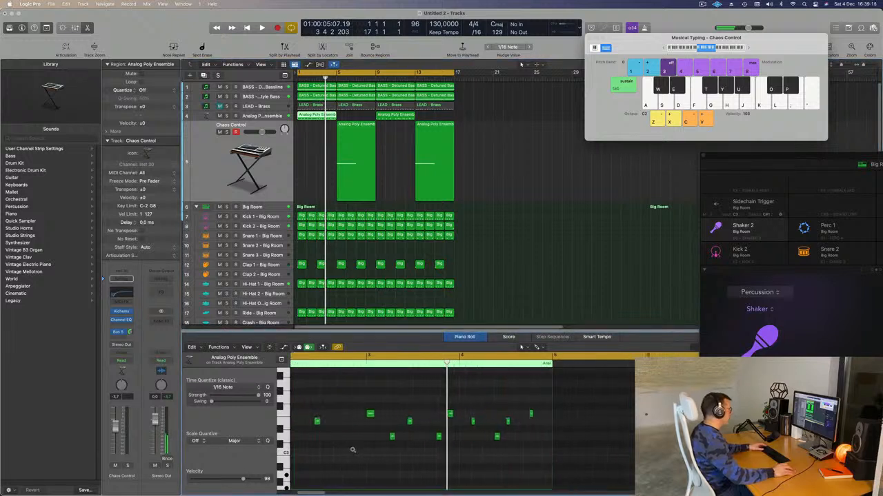
{"action": "key", "text": "shift+space"}
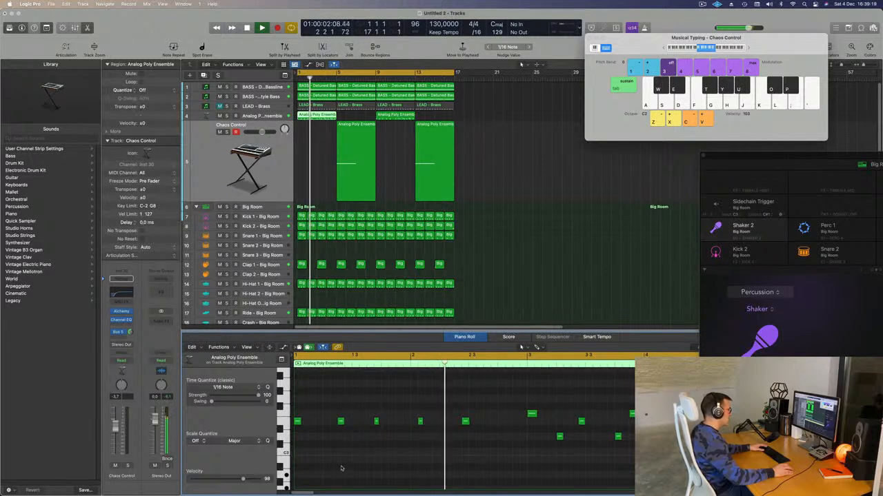
{"action": "key", "text": "space"}
{"action": "left_click_drag", "start_coordinate": [409, 404], "coordinate": [444, 443]}
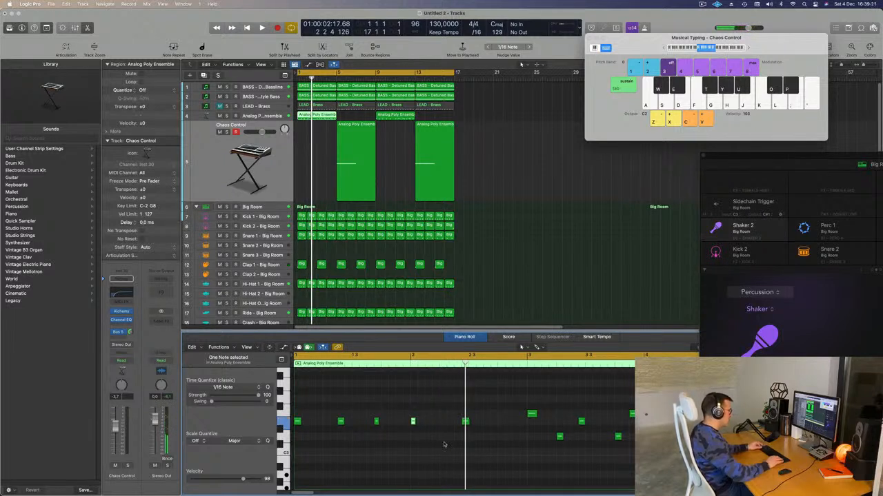
{"action": "key", "text": "space"}
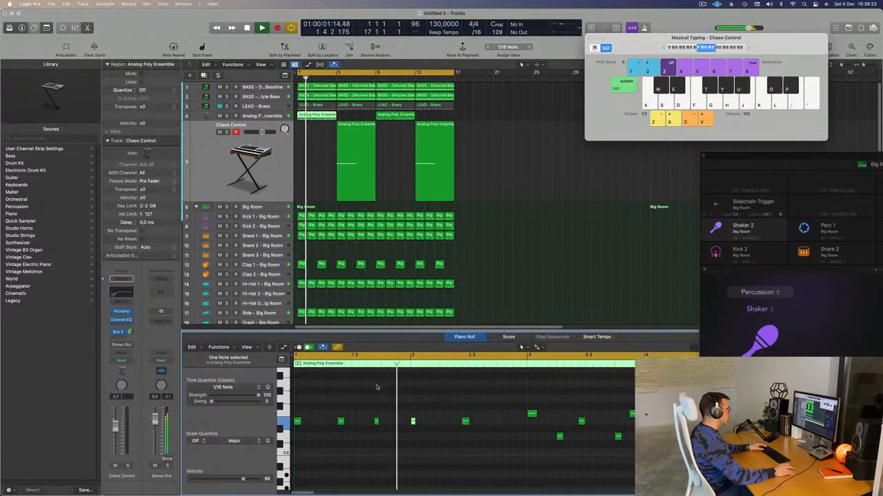
{"action": "key", "text": "space"}
{"action": "key", "text": "space"}
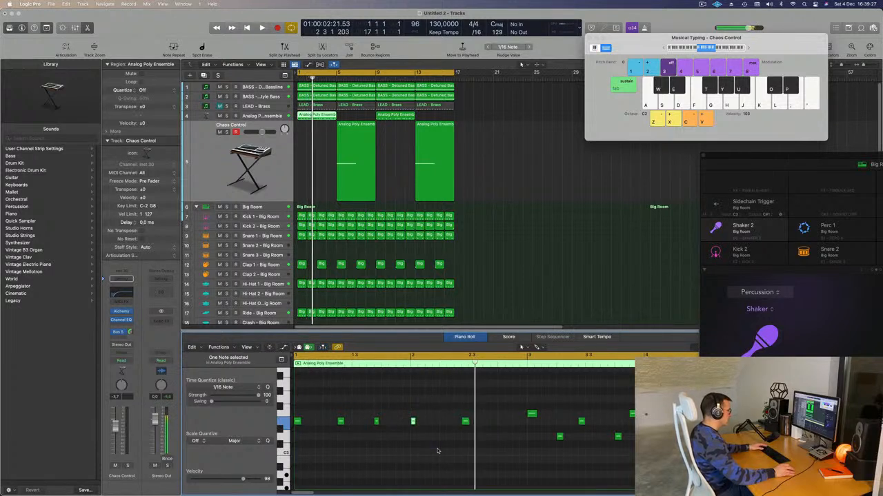
- Shift the fourth melody note two sixteenths past the start of bar 2 and listen to it in the loop
{"action": "key", "text": "space"}
{"action": "key", "text": "space"}
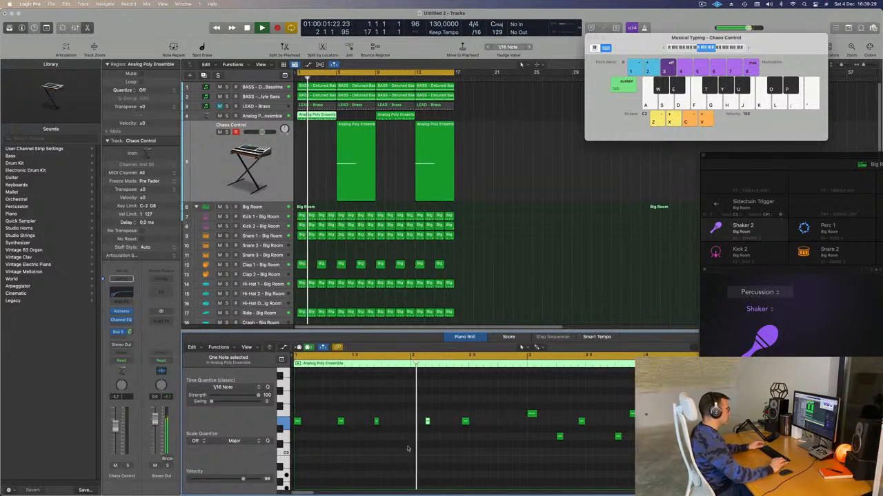
{"action": "key", "text": "super+Left"}
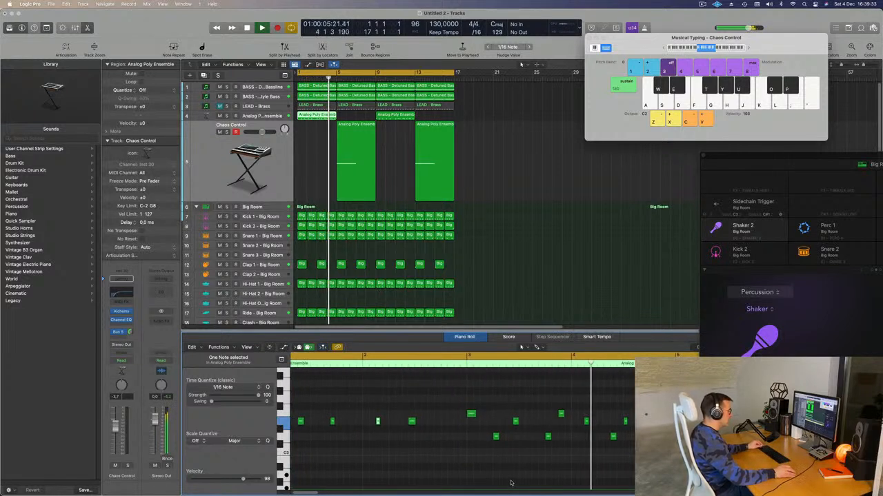
{"action": "key", "text": "super+Right"}
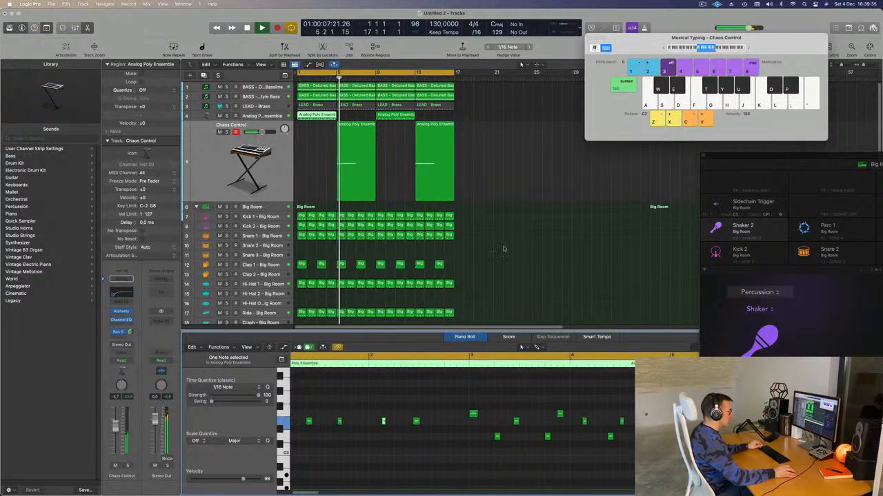
{"action": "key", "text": "Return"}
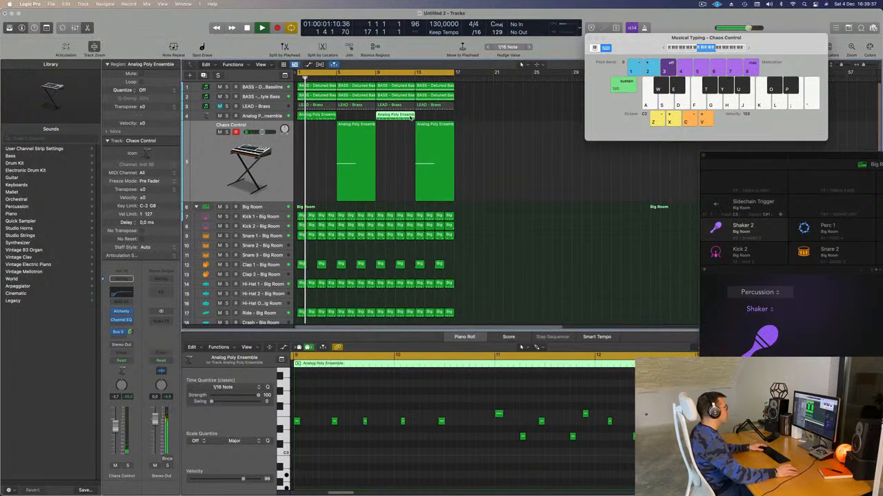
- Replace the Analog Poly Ensemble region at bar 9 with a copy of the edited first region
{"action": "left_click", "coordinate": [327, 119]}
{"action": "left_click_drag", "start_coordinate": [326, 119], "coordinate": [395, 122]}
{"action": "left_click", "coordinate": [294, 175]}
- Check the sustained Chaos Control note and play the whole arrangement from bar 1 to review the sound effect
{"action": "key", "text": "super+Left"}
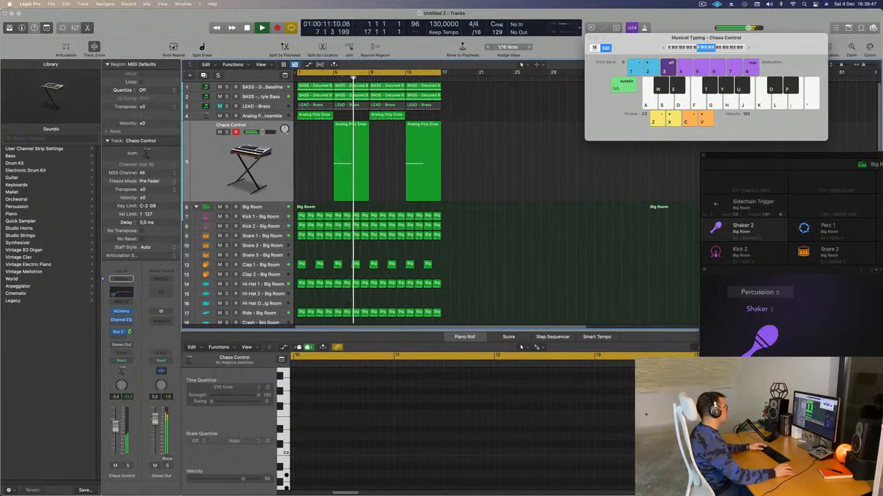
{"action": "key", "text": "space"}
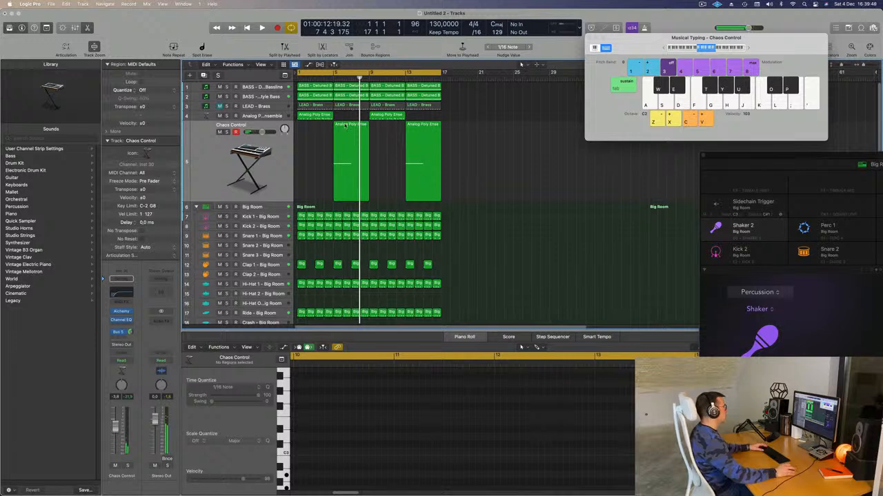
{"action": "left_click", "coordinate": [345, 125]}
{"action": "scroll", "coordinate": [393, 442], "scroll_direction": "left", "scroll_amount": 3}
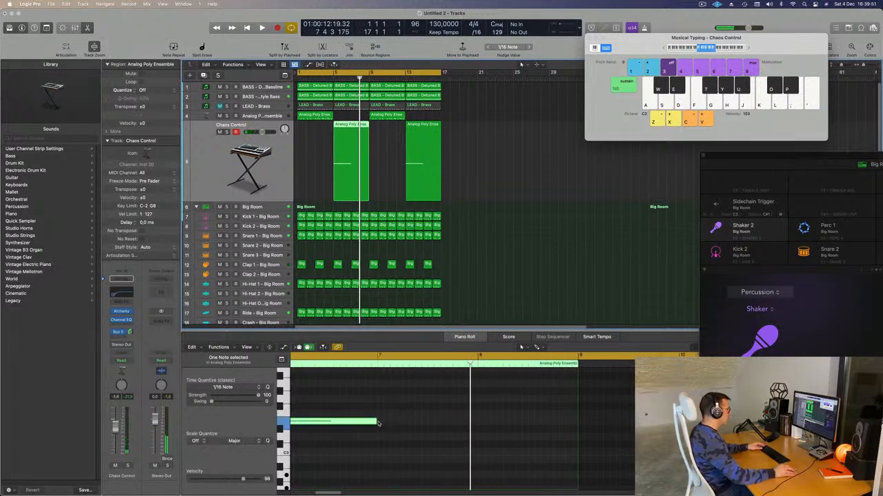
{"action": "key", "text": "Return"}
{"action": "key", "text": "space"}
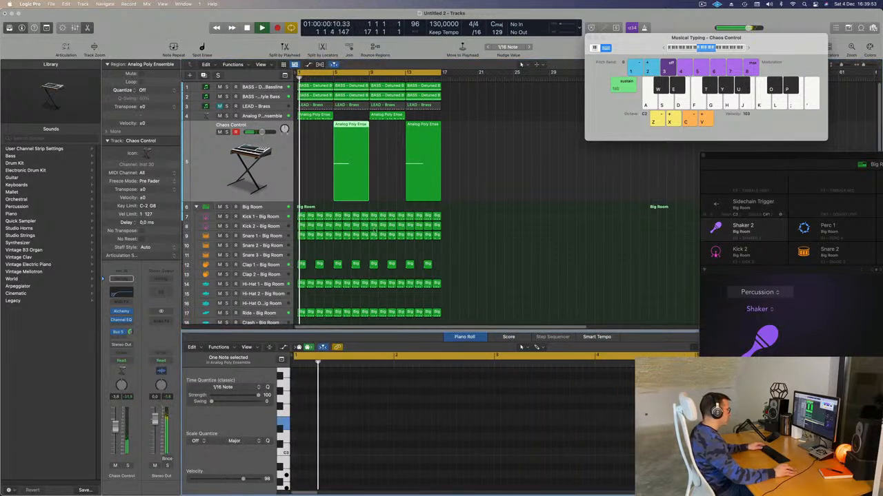
{"action": "key", "text": "super+Left"}
{"action": "key", "text": "super+Up"}
{"action": "left_click", "coordinate": [473, 223]}
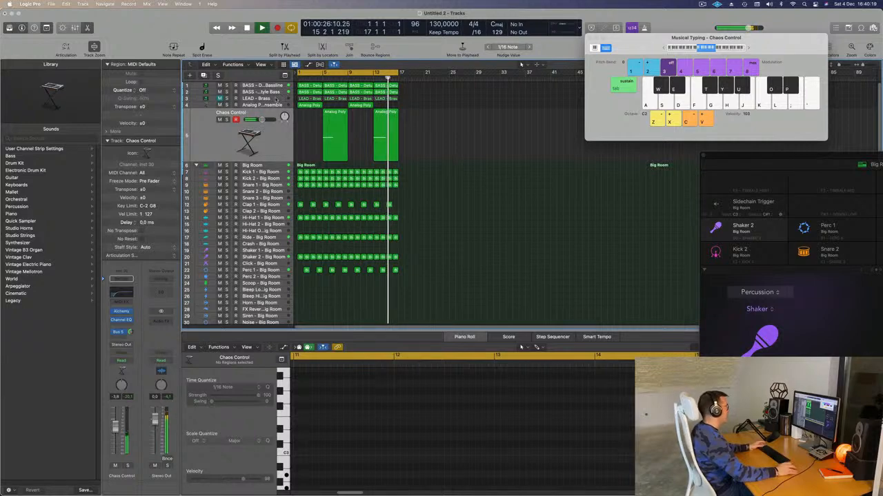
- Unmute the LEAD - Brass track and adjust its Sylenth1 filter control cutoff to about 1.725 during playback
{"action": "key", "text": "Up"}
{"action": "key", "text": "Up"}
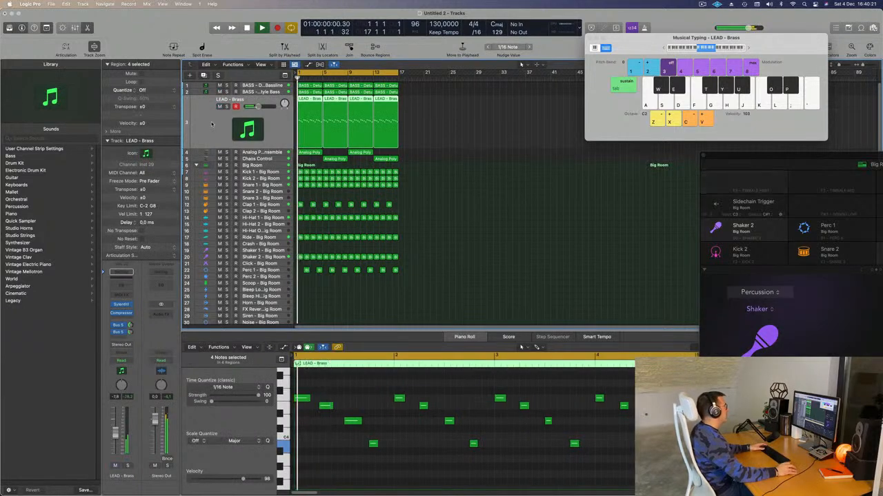
{"action": "left_click", "coordinate": [121, 305]}
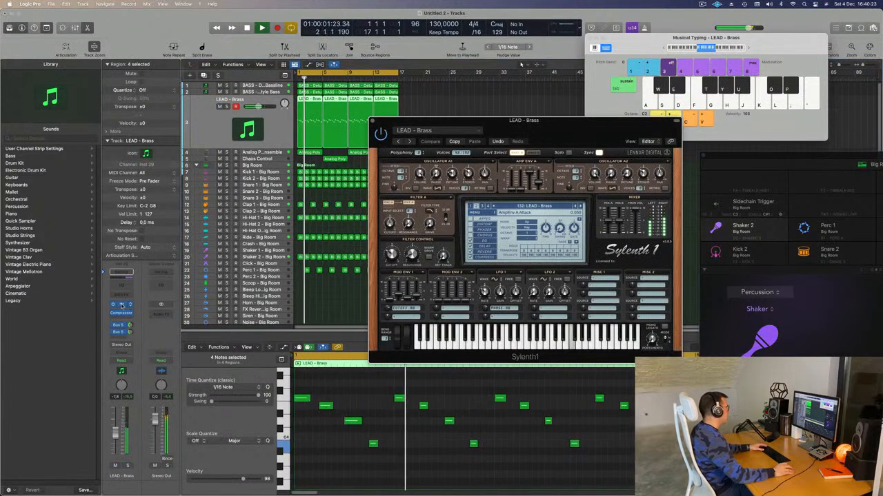
{"action": "left_click_drag", "start_coordinate": [392, 256], "coordinate": [394, 265]}
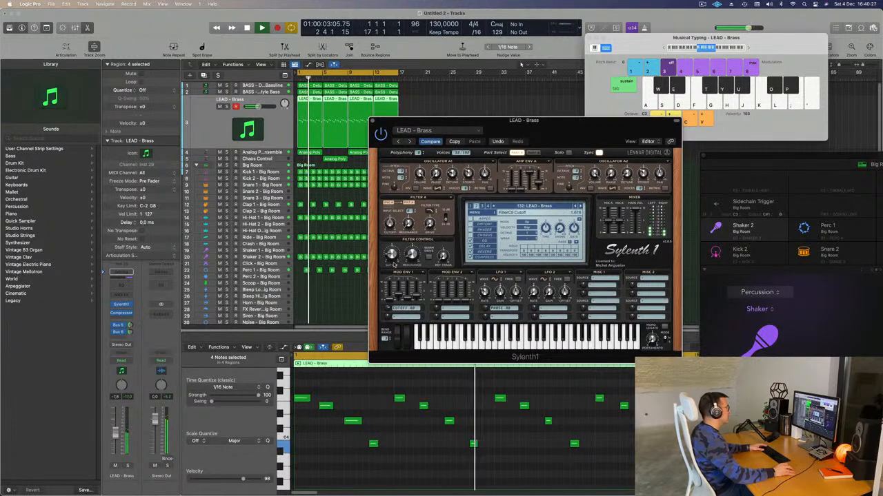
{"action": "key", "text": "Return"}
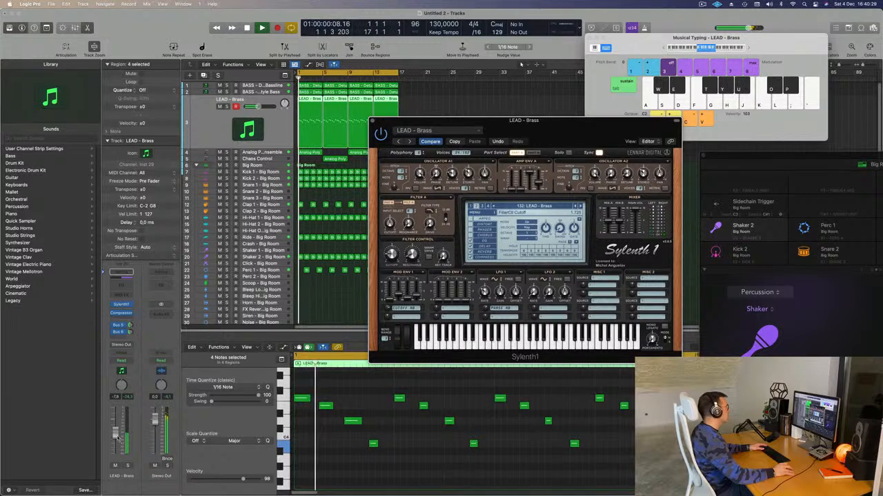
- Lower the brass filter cutoff to 1.573 and its channel volume to -10.6 dB while listening to the arrangement
{"action": "left_click_drag", "start_coordinate": [116, 433], "coordinate": [116, 431]}
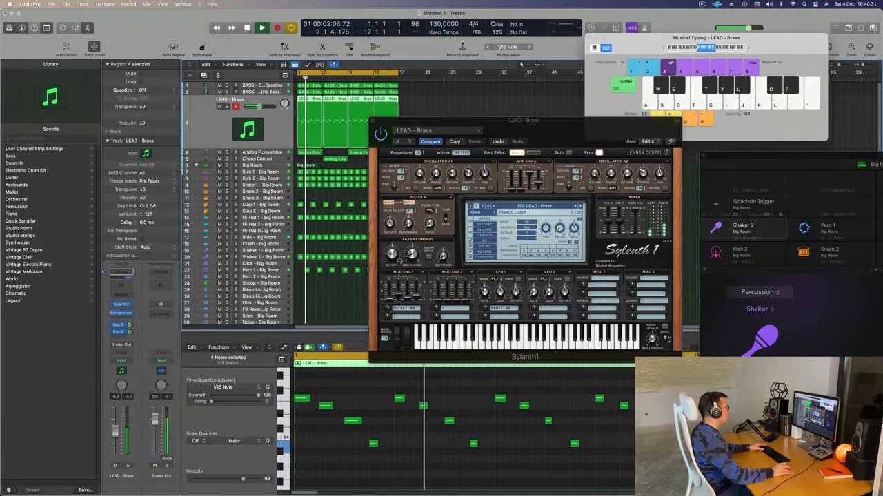
{"action": "key", "text": "Return"}
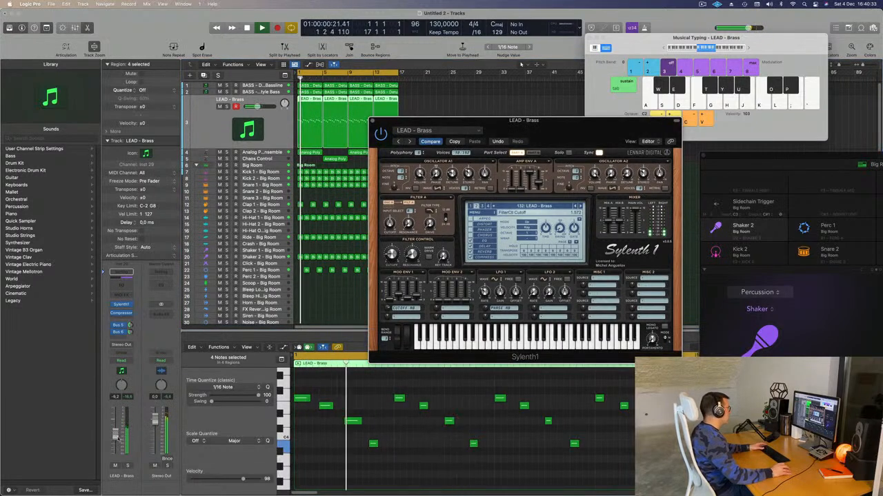
{"action": "left_click", "coordinate": [521, 64]}
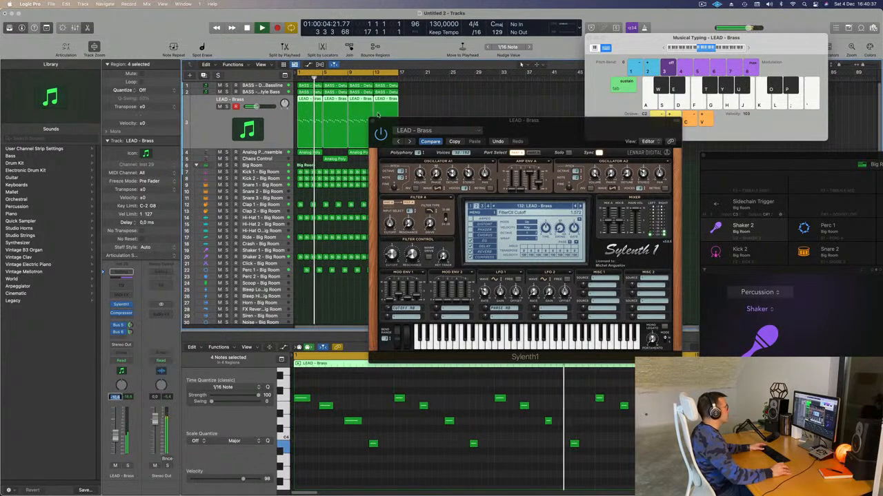
{"action": "key", "text": "v"}
{"action": "key", "text": "z"}
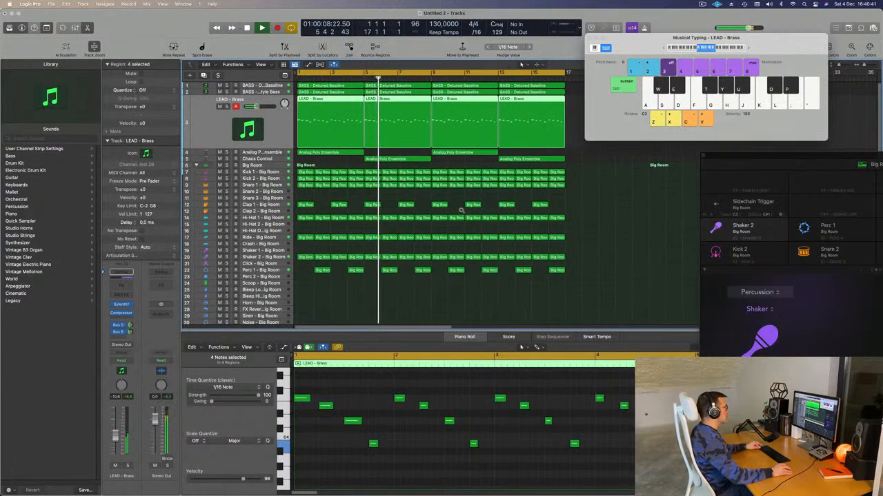
{"action": "left_click", "coordinate": [462, 211], "text": "ctrl+alt"}
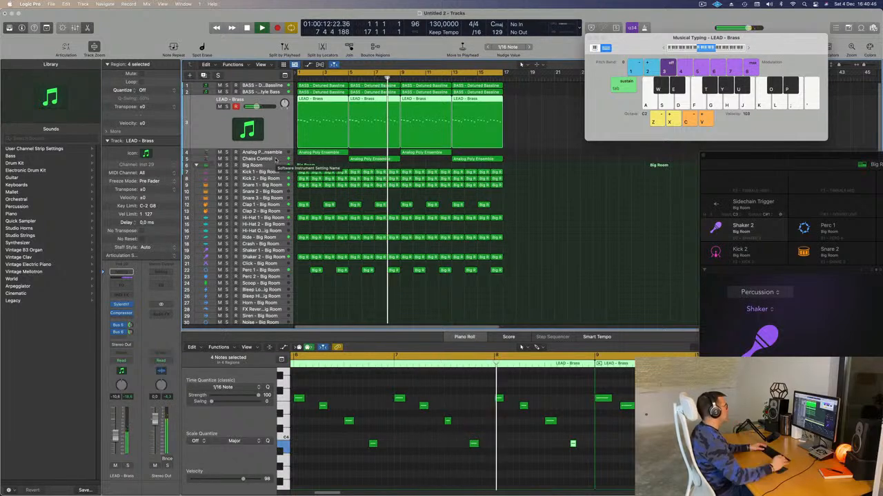
- Duplicate the Chaos Control track and copy its bar 5 region to bar 1 of the new track
{"action": "left_click", "coordinate": [275, 160]}
{"action": "key", "text": "Return"}
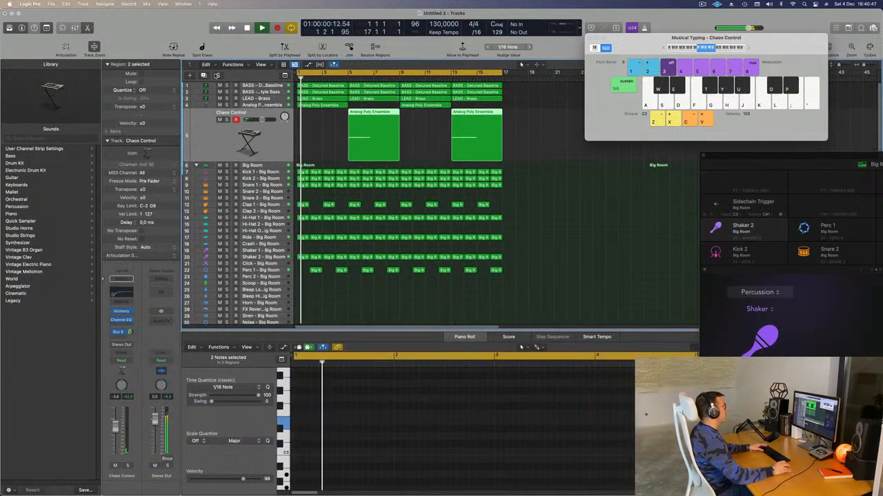
{"action": "left_click", "coordinate": [373, 115]}
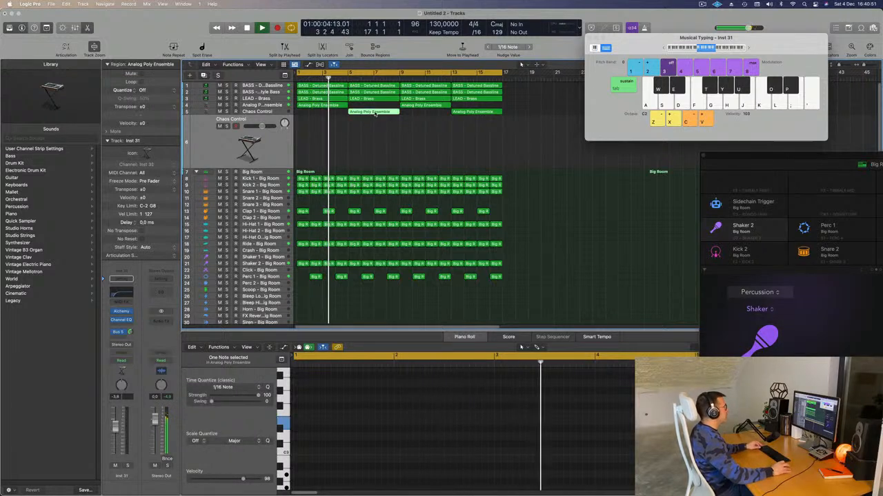
{"action": "left_click_drag", "start_coordinate": [373, 114], "coordinate": [320, 134]}
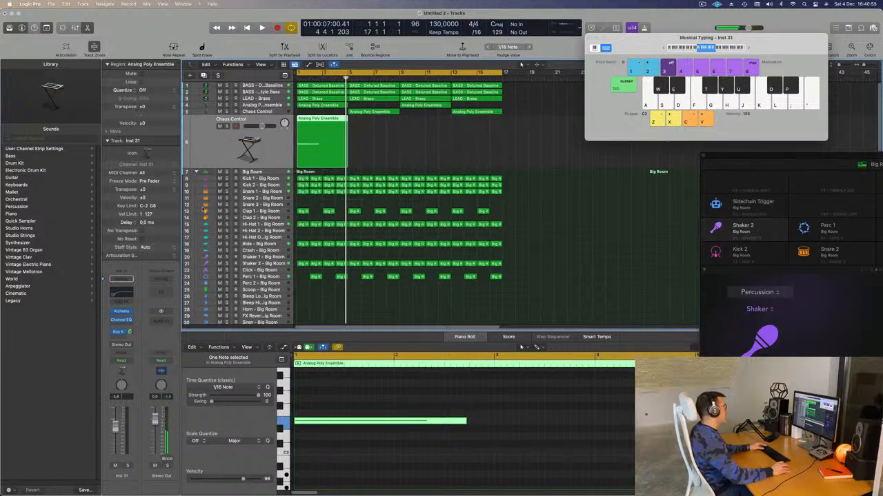
- Open Alchemy on the duplicated Chaos Control track and load the Rhythmic preset Considered Response
{"action": "left_click", "coordinate": [121, 311]}
{"action": "left_click_drag", "start_coordinate": [431, 111], "coordinate": [453, 111]}
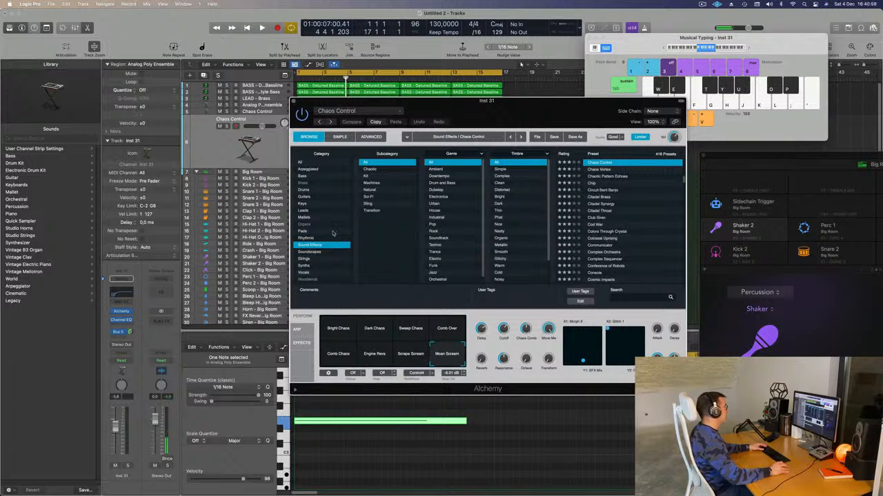
{"action": "left_click", "coordinate": [305, 237]}
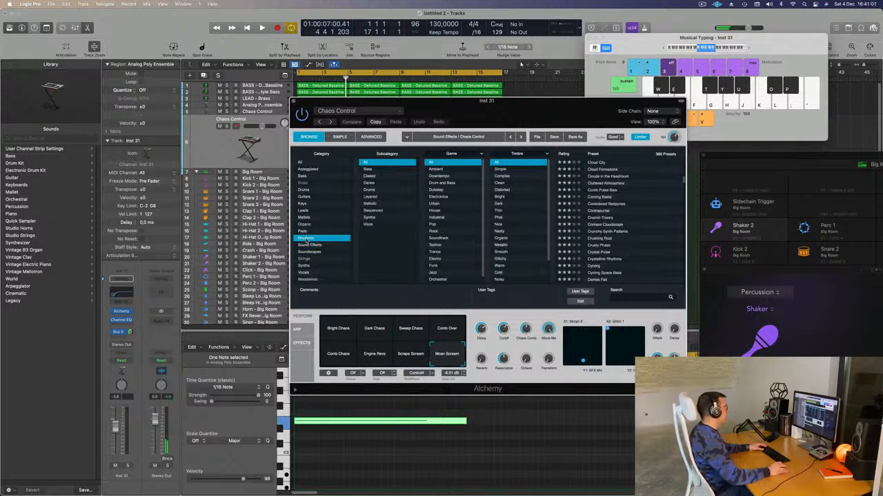
{"action": "left_click", "coordinate": [610, 204]}
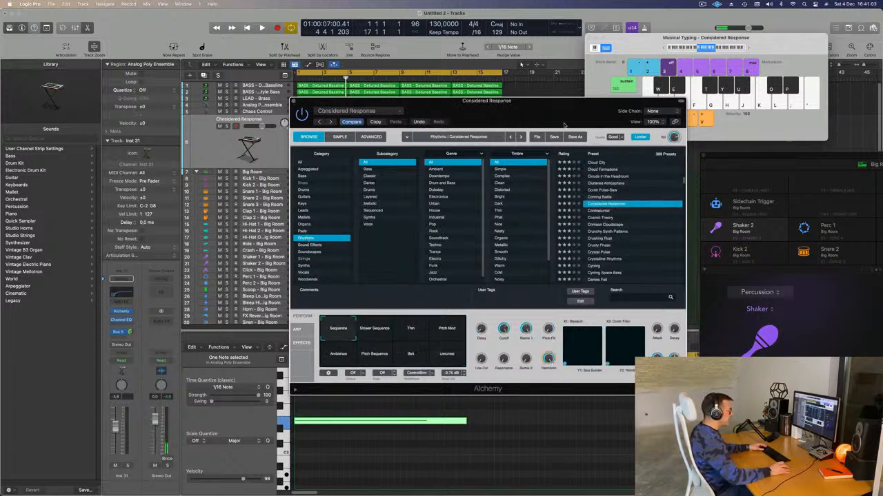
- Play the Considered Response preset from bar 1 and compare it soloed and in the full mix
{"action": "left_click_drag", "start_coordinate": [533, 117], "coordinate": [641, 135]}
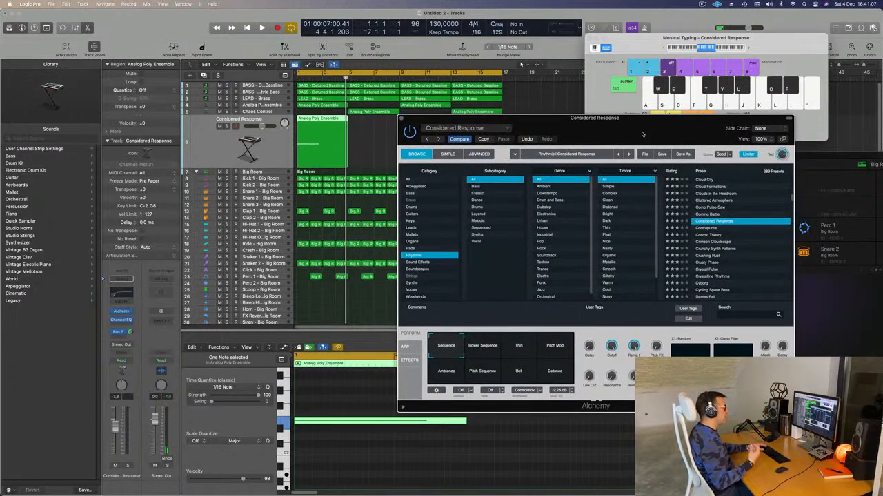
{"action": "left_click_drag", "start_coordinate": [645, 134], "coordinate": [593, 134]}
{"action": "key", "text": "space"}
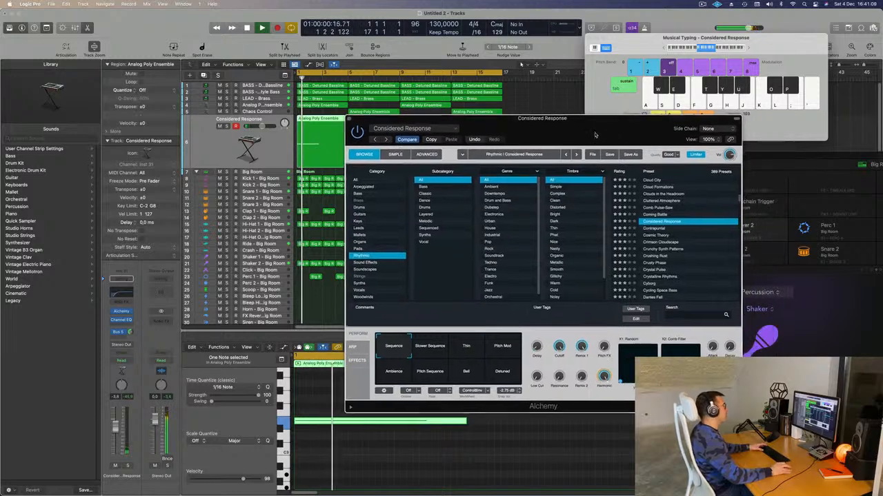
{"action": "left_click", "coordinate": [126, 466]}
{"action": "left_click", "coordinate": [127, 466]}
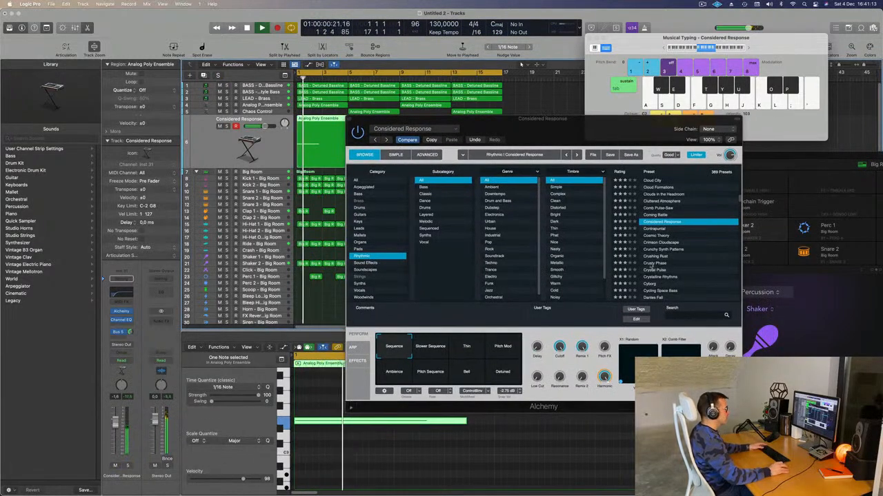
- Filter the Rhythmic presets to the Drums subcategory and audition New Psychology and Minimal Acid Patterns
{"action": "left_click", "coordinate": [424, 207]}
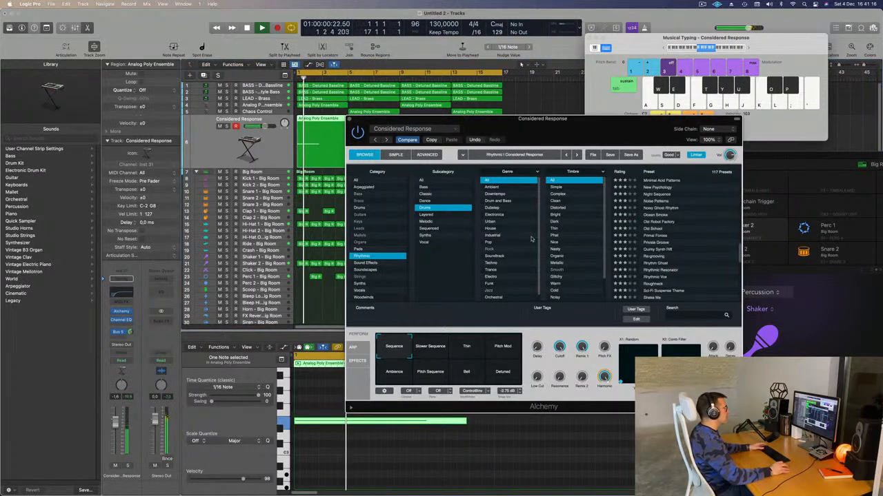
{"action": "left_click", "coordinate": [665, 190]}
{"action": "key", "text": "space"}
{"action": "left_click_drag", "start_coordinate": [618, 120], "coordinate": [654, 103]}
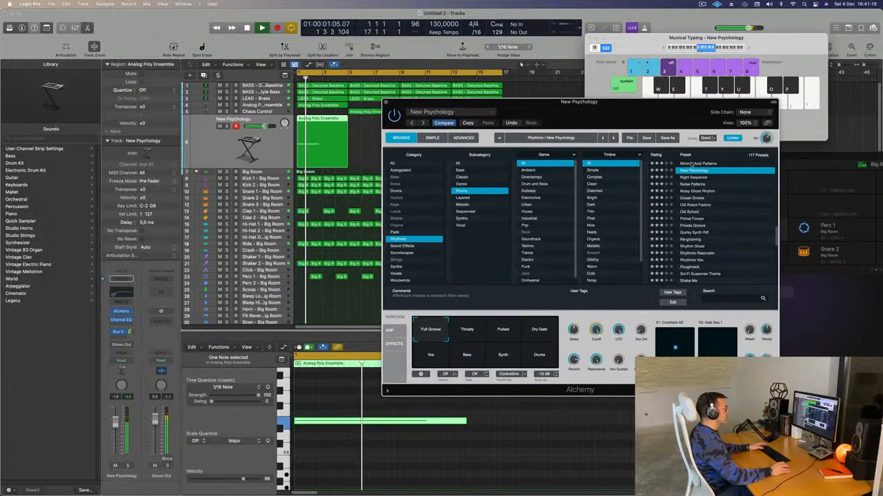
{"action": "left_click", "coordinate": [697, 165]}
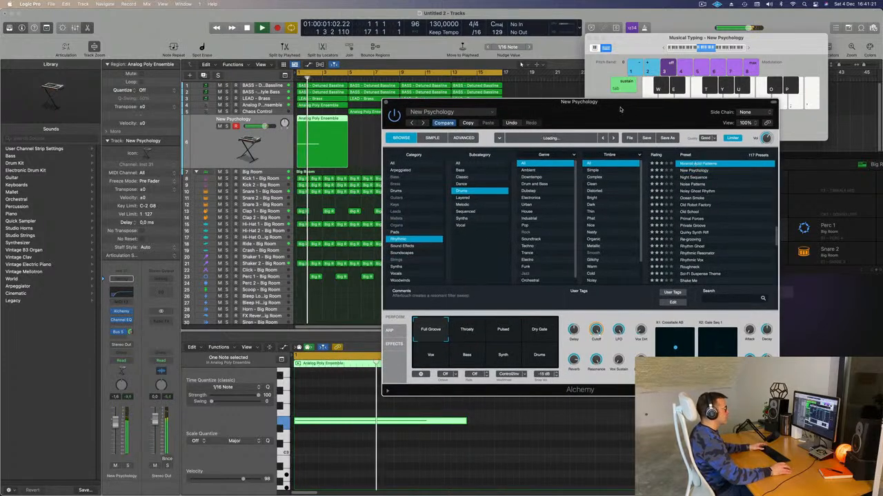
{"action": "left_click_drag", "start_coordinate": [524, 102], "coordinate": [514, 108]}
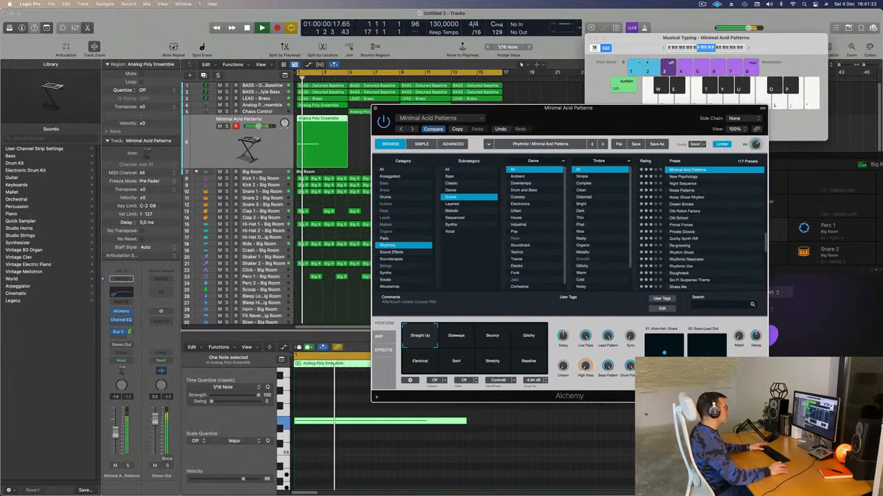
{"action": "key", "text": "space"}
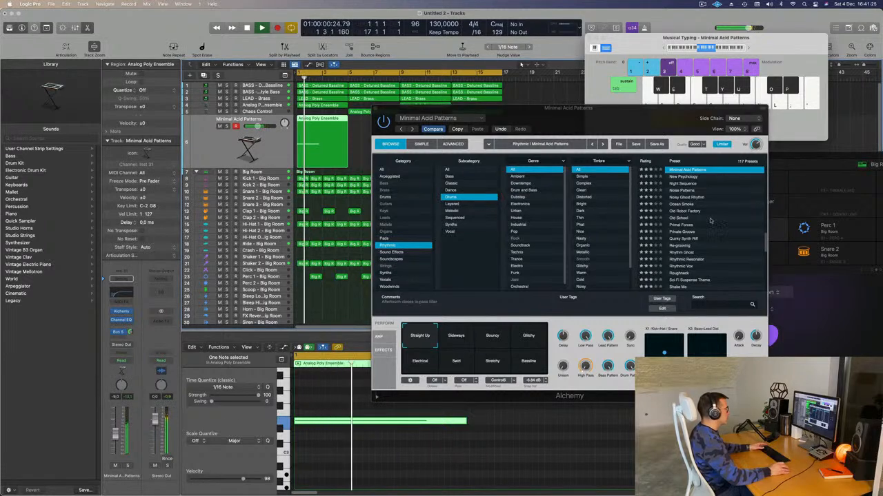
- Try the Private Groove preset and listen to it soloed and with the other tracks
{"action": "scroll", "coordinate": [724, 222], "scroll_direction": "down", "scroll_amount": 3}
{"action": "left_click", "coordinate": [683, 210]}
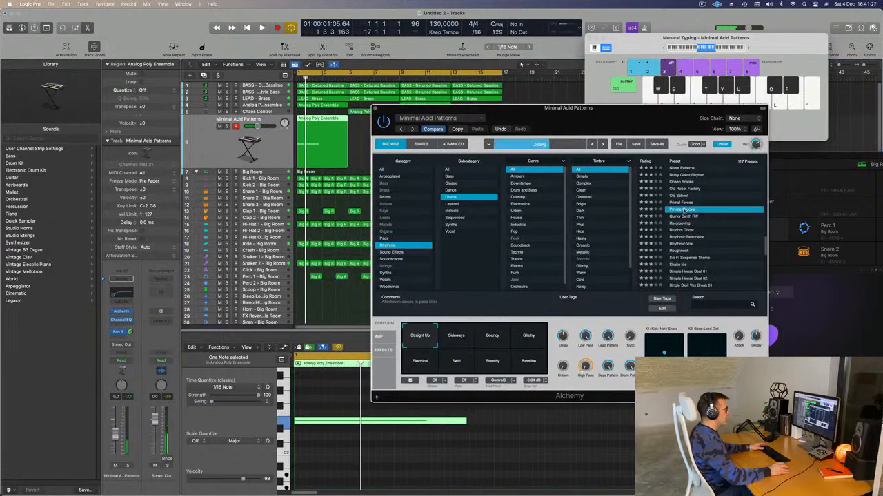
{"action": "key", "text": "space"}
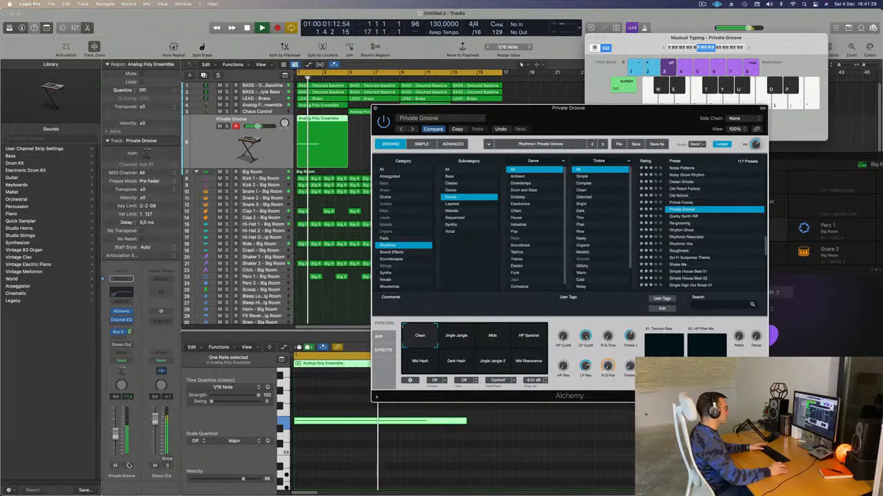
{"action": "key", "text": "s"}
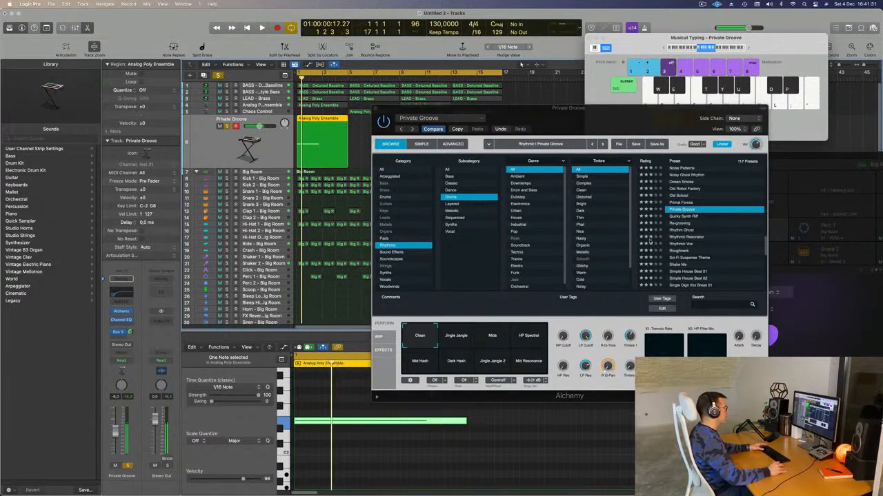
{"action": "key", "text": "s"}
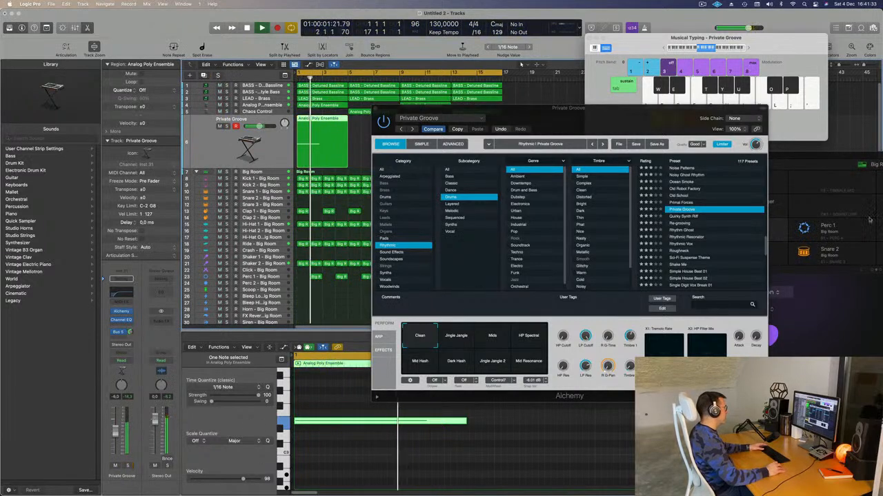
- Try the Rhythmic drum presets Re-grooving, Rhythmic Resonator and Shake Me during playback
{"action": "left_click", "coordinate": [679, 223]}
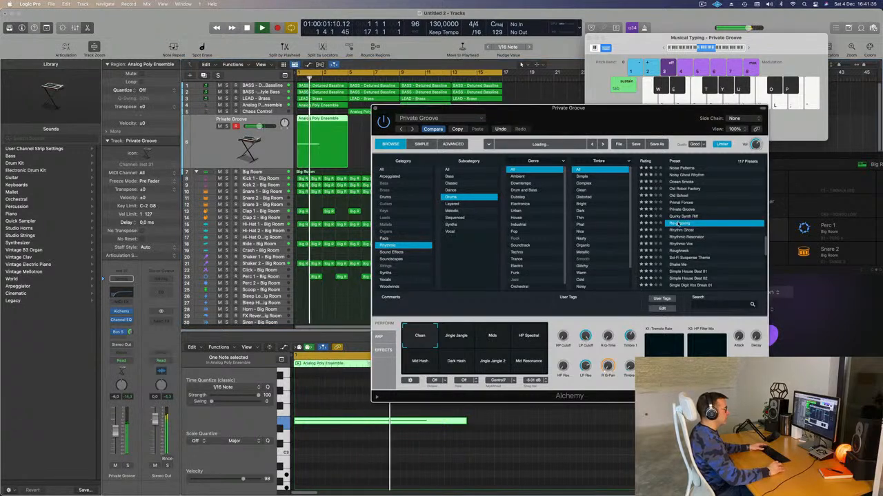
{"action": "left_click", "coordinate": [126, 467]}
{"action": "left_click", "coordinate": [126, 467]}
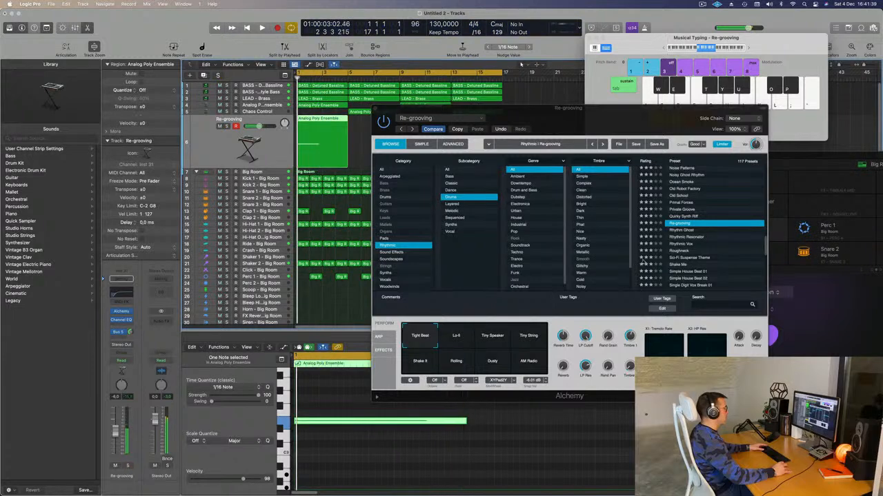
{"action": "left_click", "coordinate": [682, 237]}
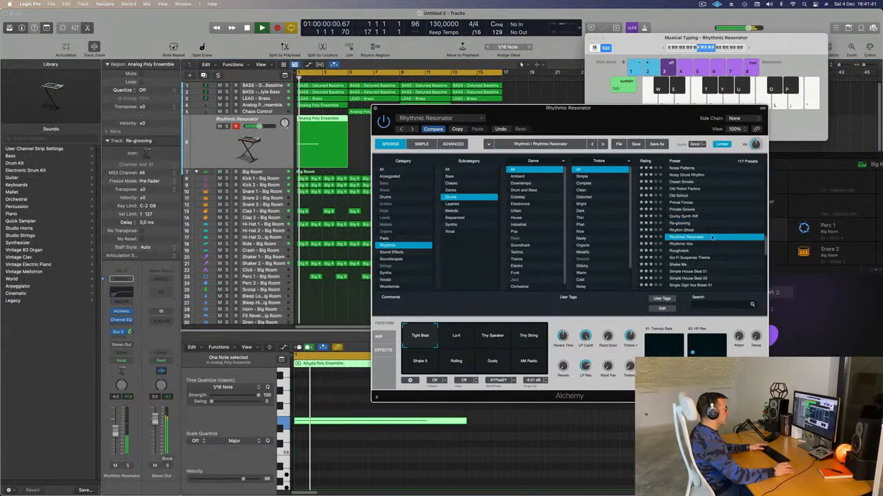
{"action": "scroll", "coordinate": [736, 228], "scroll_direction": "down", "scroll_amount": 2}
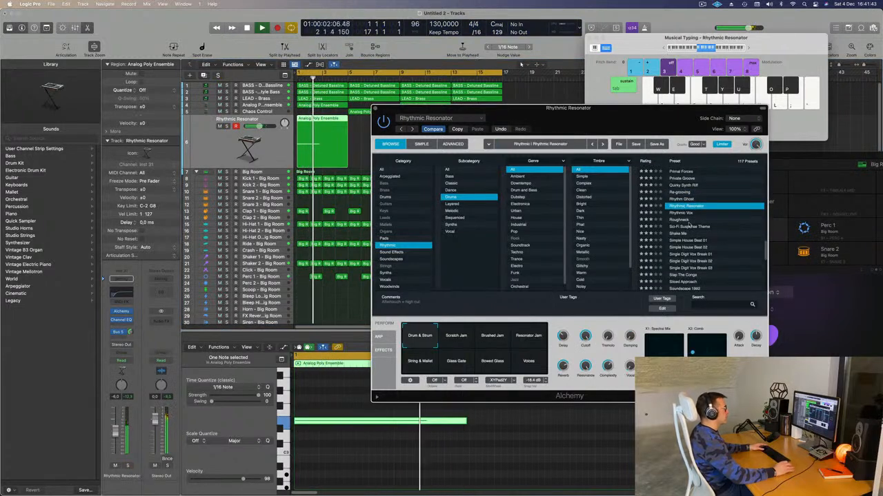
{"action": "left_click", "coordinate": [679, 234]}
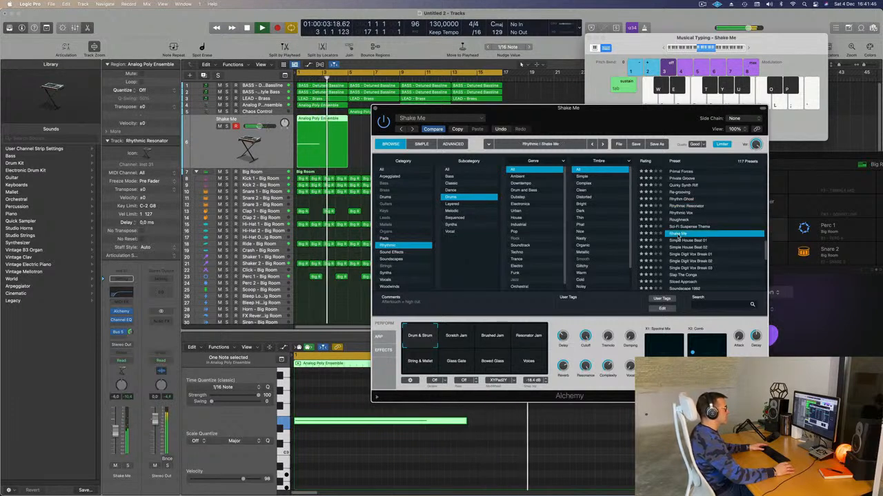
- Load the Slap The Conga preset and listen to it with the arrangement
{"action": "scroll", "coordinate": [729, 220], "scroll_direction": "down", "scroll_amount": 3}
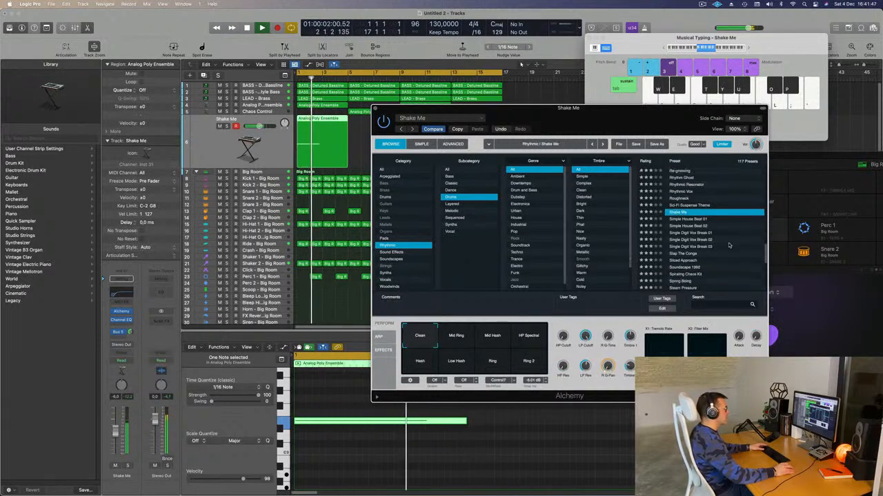
{"action": "left_click", "coordinate": [685, 247]}
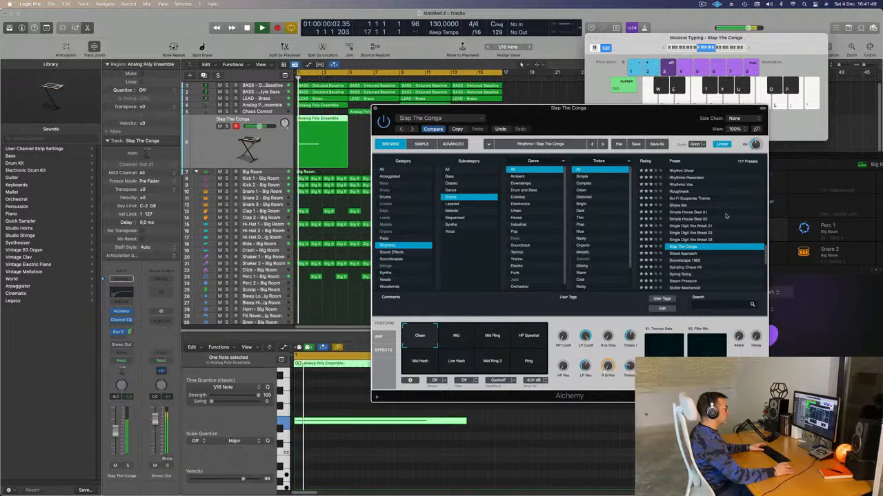
{"action": "scroll", "coordinate": [730, 215], "scroll_direction": "down", "scroll_amount": 3}
{"action": "scroll", "coordinate": [730, 215], "scroll_direction": "up", "scroll_amount": 1}
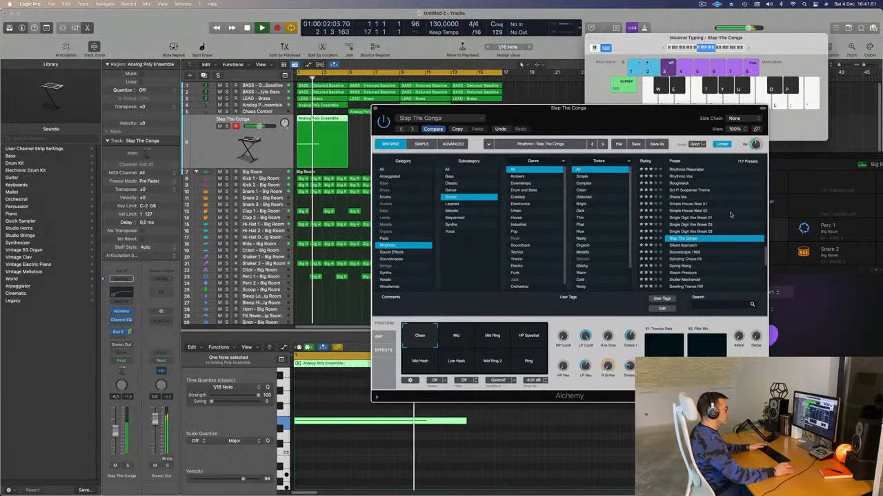
- Try the Slap The Conga snapshots Mid Ring, HP Spectral, Mid, Mid Ring 2, Low Hash and Mid Hash, returning to Mid Ring
{"action": "left_click", "coordinate": [494, 337]}
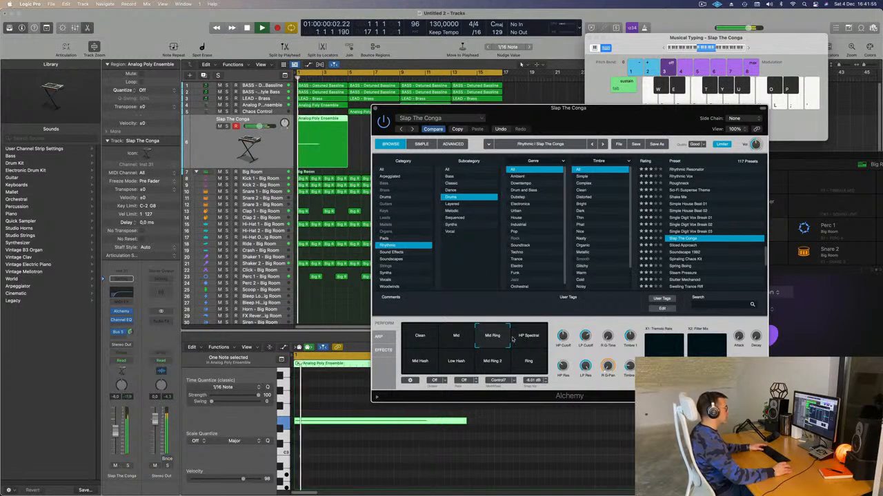
{"action": "left_click", "coordinate": [527, 335]}
{"action": "left_click", "coordinate": [460, 336]}
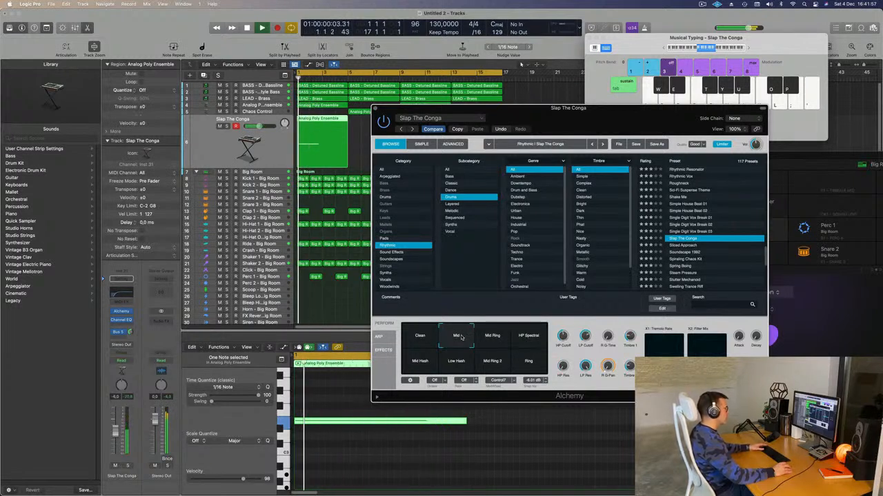
{"action": "left_click", "coordinate": [494, 339]}
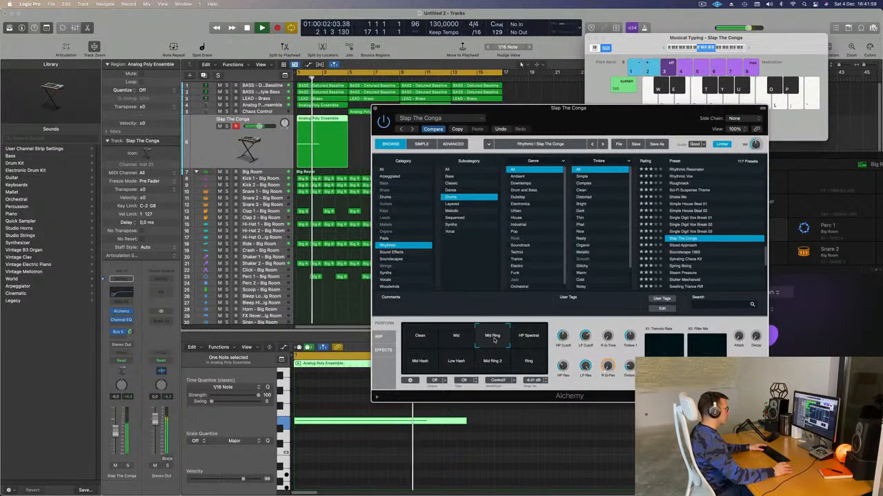
{"action": "left_click", "coordinate": [490, 363]}
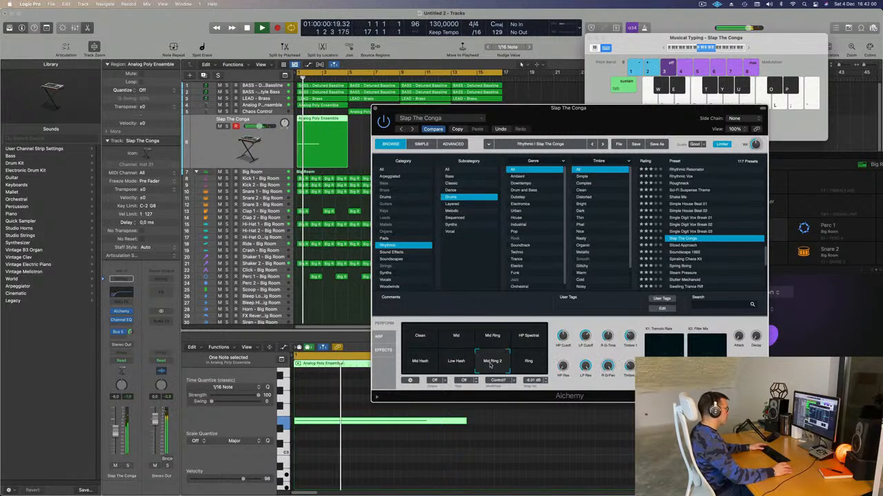
{"action": "left_click", "coordinate": [454, 365]}
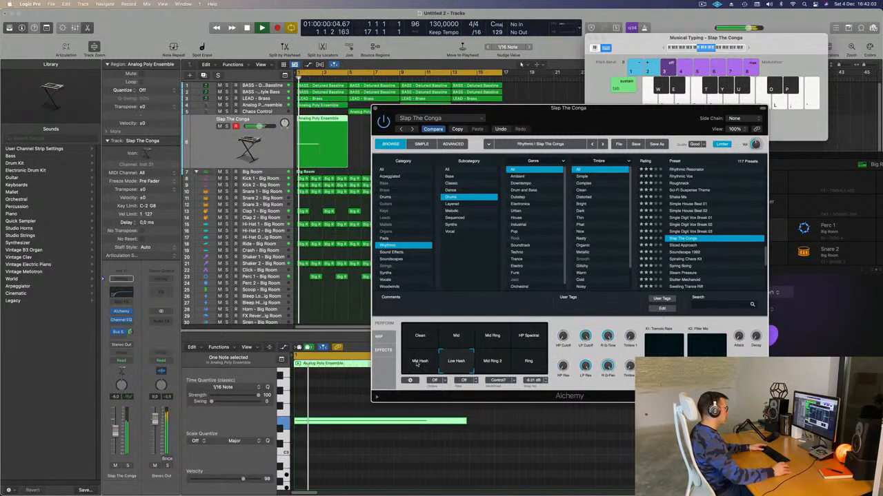
{"action": "left_click", "coordinate": [417, 364]}
{"action": "left_click", "coordinate": [492, 364]}
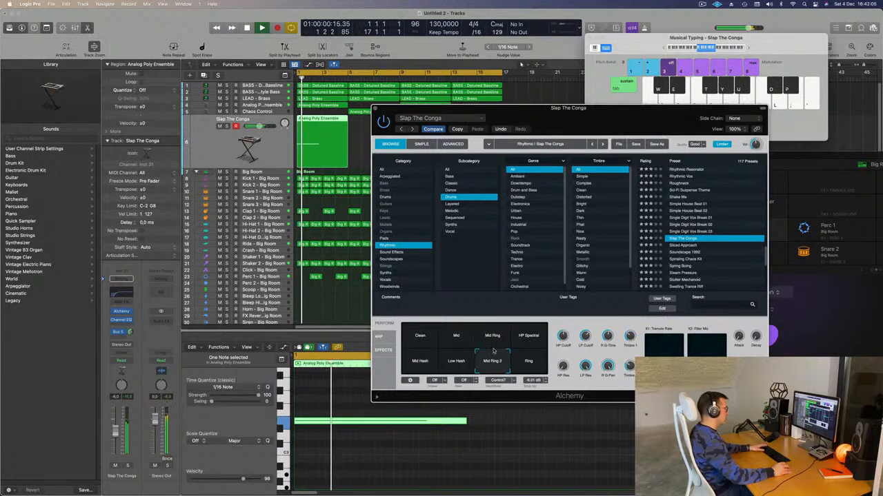
{"action": "left_click", "coordinate": [493, 337]}
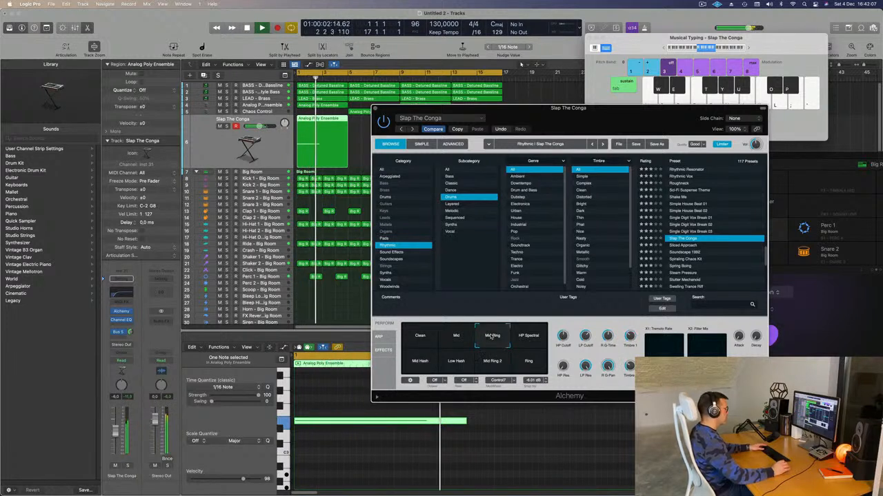
{"action": "key", "text": "space"}
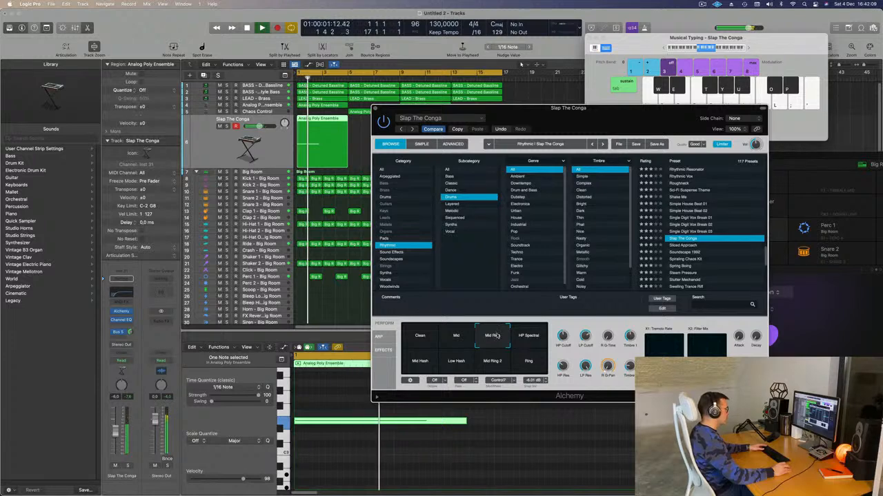
- Solo the Slap The Conga track, compare the Mid Ring, Mid Hash and Mid Ring 2 snapshots, and select Mid Ring 2
{"action": "left_click", "coordinate": [127, 467]}
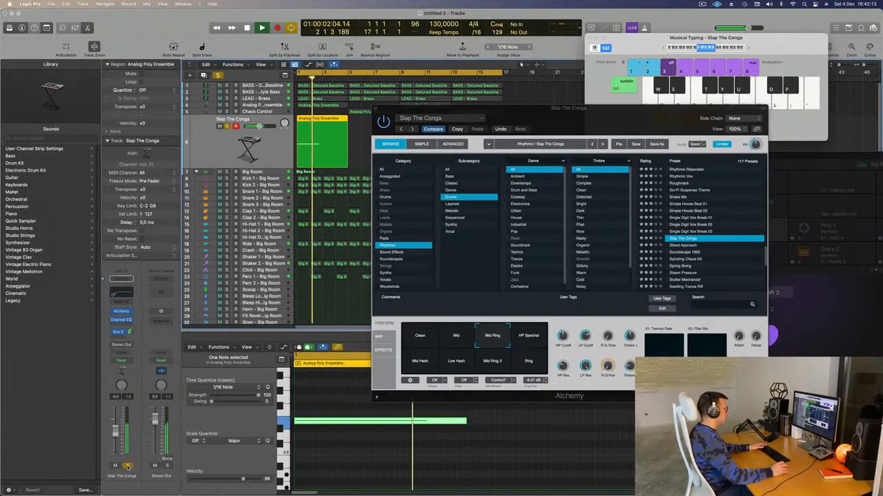
{"action": "left_click", "coordinate": [491, 366]}
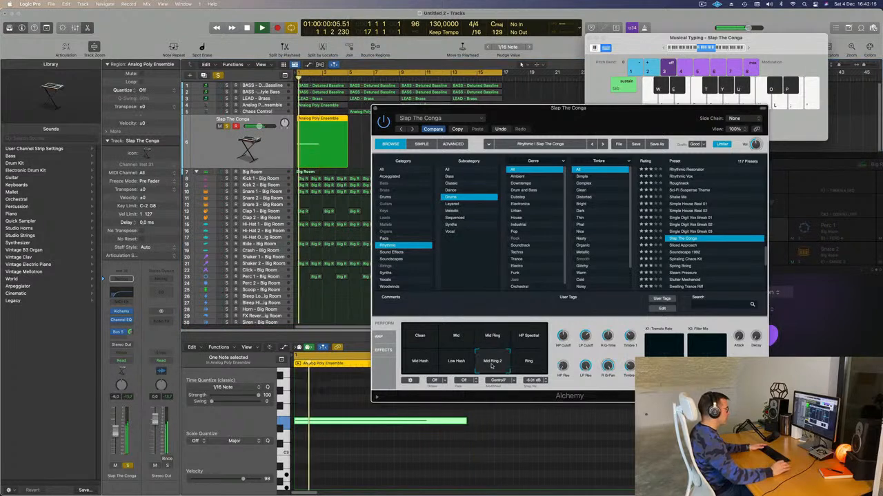
{"action": "left_click", "coordinate": [494, 336]}
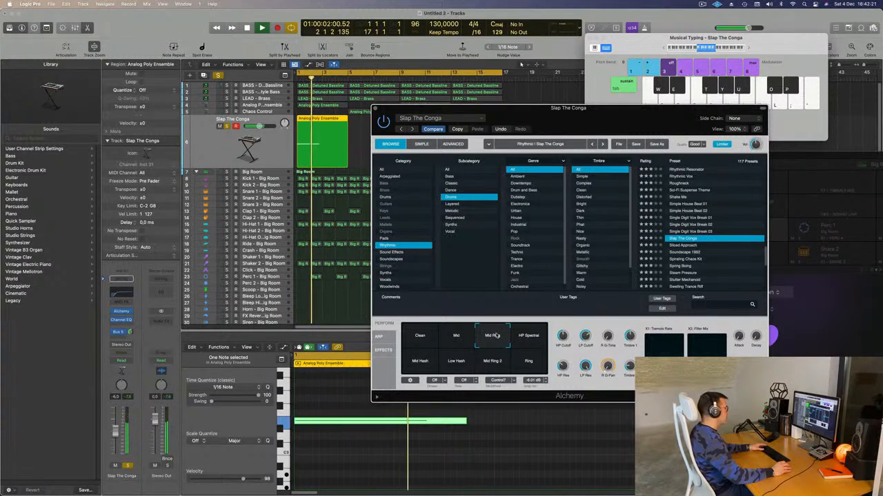
{"action": "left_click", "coordinate": [424, 366]}
{"action": "key", "text": "space"}
{"action": "left_click", "coordinate": [495, 362]}
{"action": "key", "text": "space"}
{"action": "key", "text": "space"}
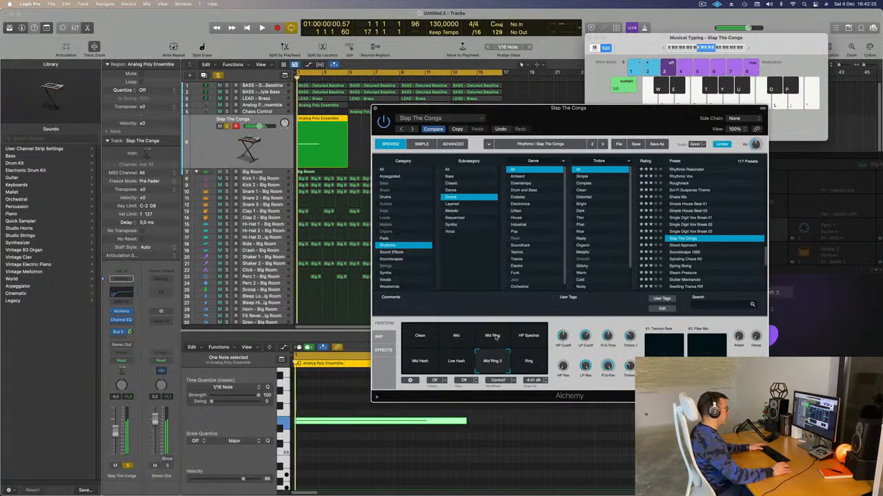
- Switch Slap The Conga back to the Mid Ring snapshot, unsolo the track and replay the full arrangement from the start
{"action": "left_click", "coordinate": [495, 336]}
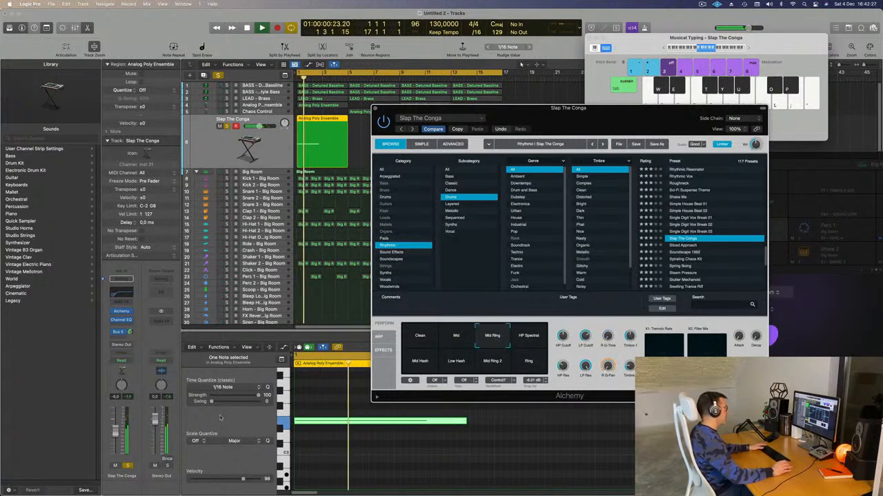
{"action": "left_click", "coordinate": [129, 466]}
{"action": "key", "text": "Return"}
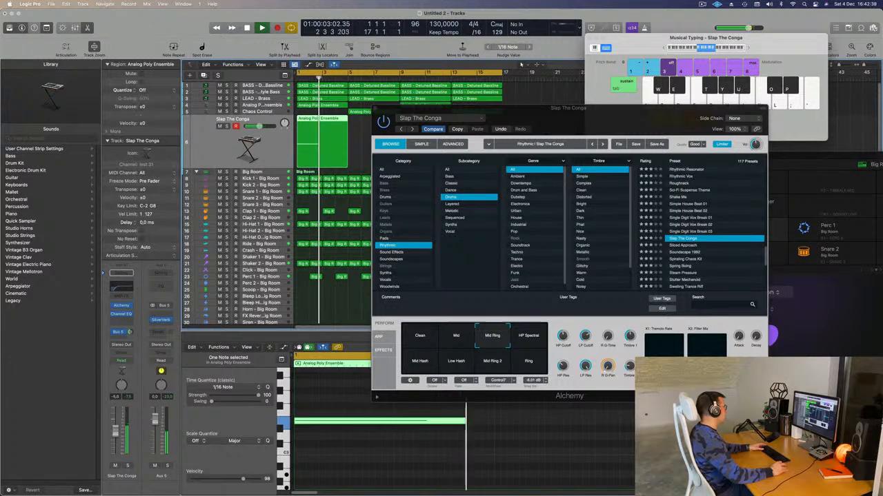
- Add a Bus 6 delay send to the Slap The Conga channel, listen to it and close the Alchemy window
{"action": "left_click", "coordinate": [120, 333]}
{"action": "mouse_move", "coordinate": [161, 348]}
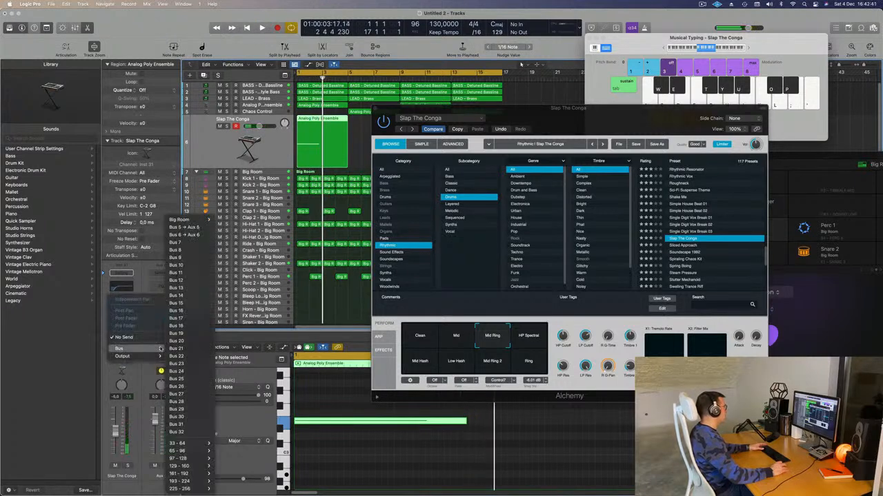
{"action": "left_click", "coordinate": [185, 234]}
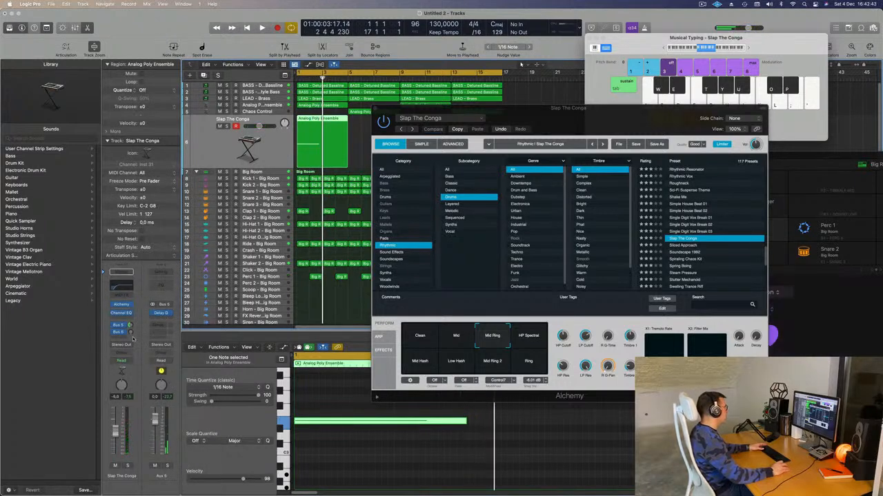
{"action": "key", "text": "space"}
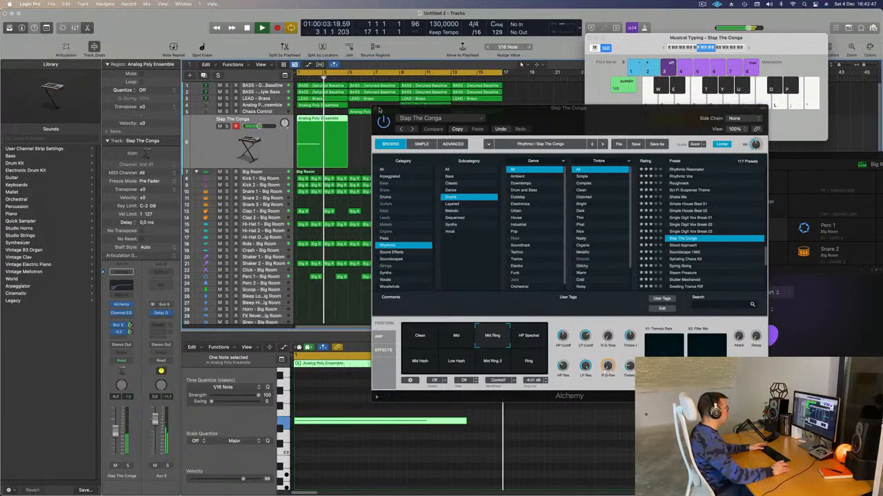
{"action": "left_click", "coordinate": [379, 109]}
{"action": "key", "text": "space"}
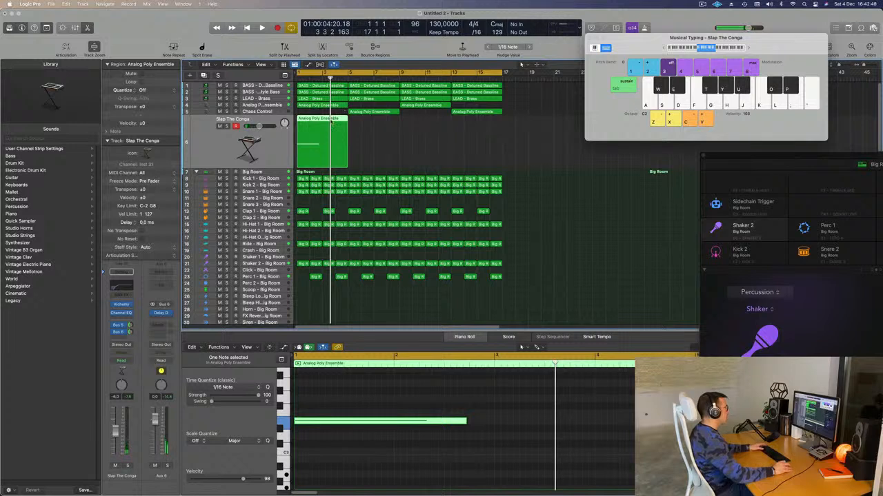
- Split the conga region at bar 3, delete its second half, and extend the remaining note to the region's end
{"action": "left_click", "coordinate": [323, 141]}
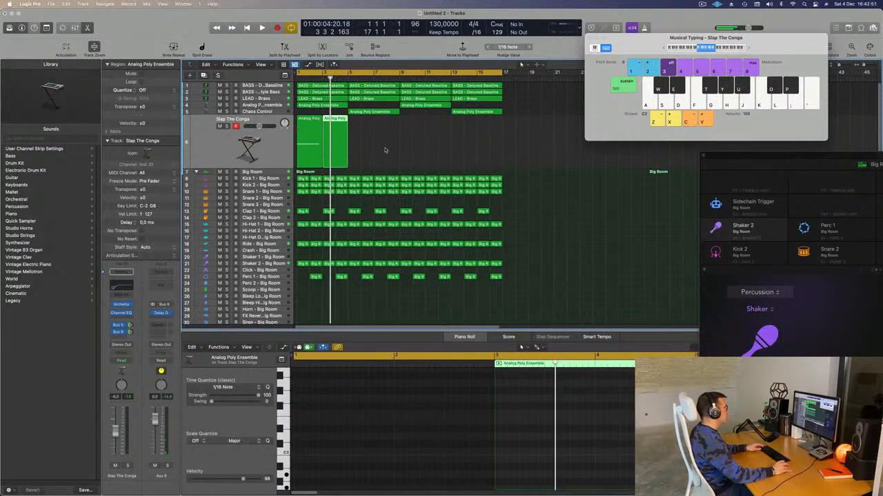
{"action": "key", "text": "Delete"}
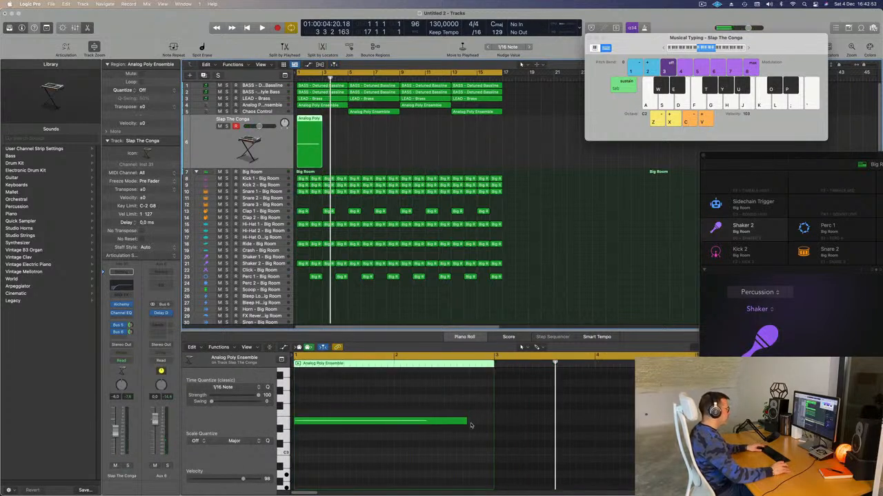
{"action": "left_click_drag", "start_coordinate": [471, 426], "coordinate": [487, 429]}
{"action": "key", "text": "space"}
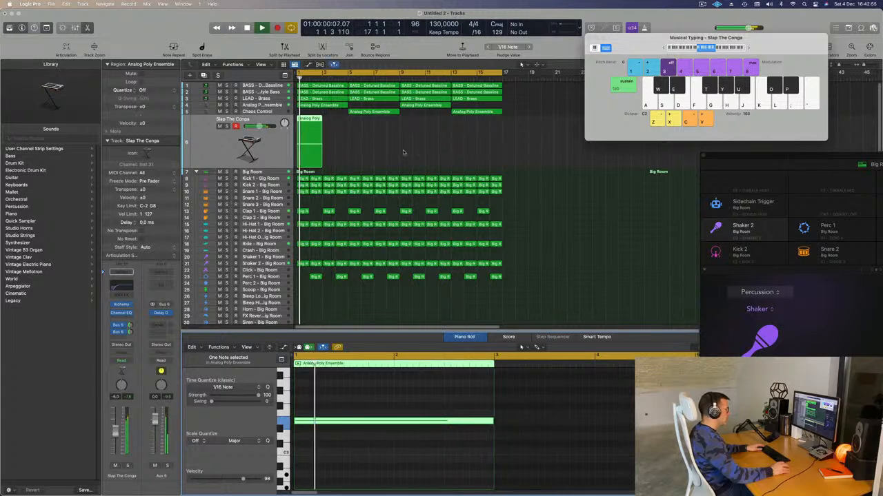
- Repeat the two-bar conga region up to bar 17, delete the surplus copy, and select all the track's regions
{"action": "key", "text": "super+r"}
{"action": "key", "text": "super+r"}
{"action": "key", "text": "super+r"}
{"action": "key", "text": "super+r"}
{"action": "key", "text": "super+r"}
{"action": "key", "text": "super+r"}
{"action": "key", "text": "super+r"}
{"action": "key", "text": "super+r"}
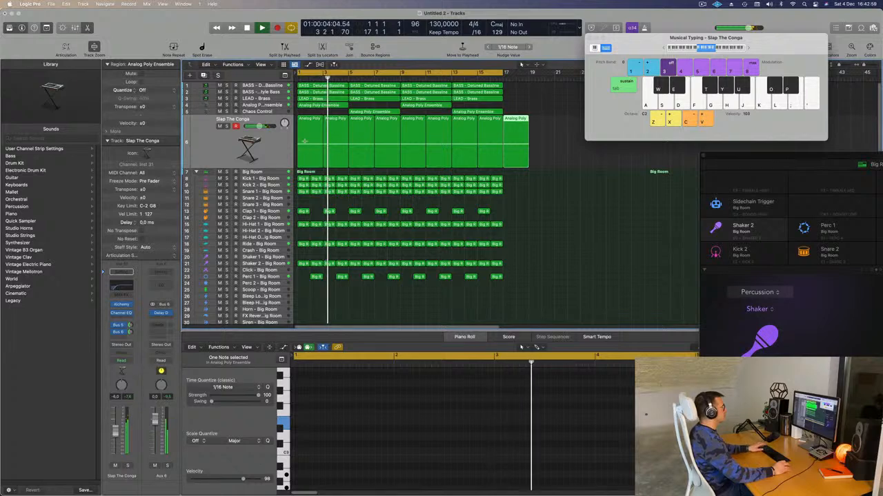
{"action": "key", "text": "Delete"}
{"action": "left_click", "coordinate": [233, 119]}
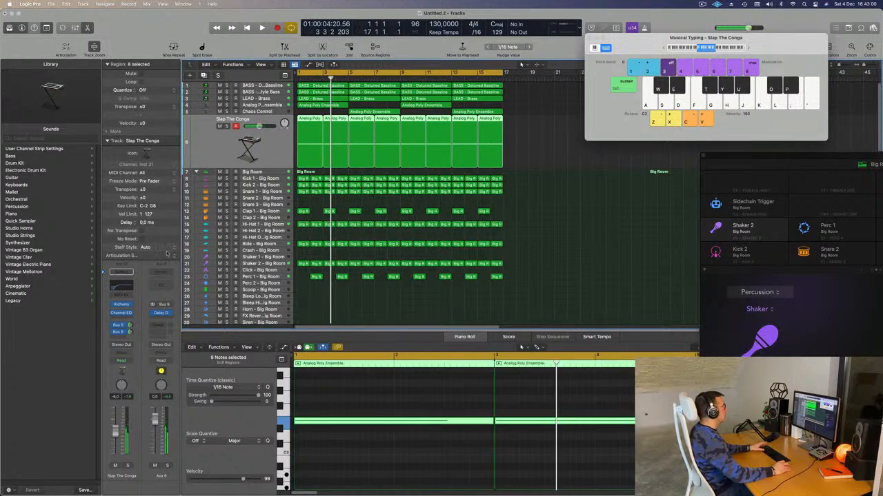
- Reopen Alchemy, try the Sliced Approach and Soundscape 1992 presets during playback, and load Spring Boing
{"action": "left_click", "coordinate": [121, 304]}
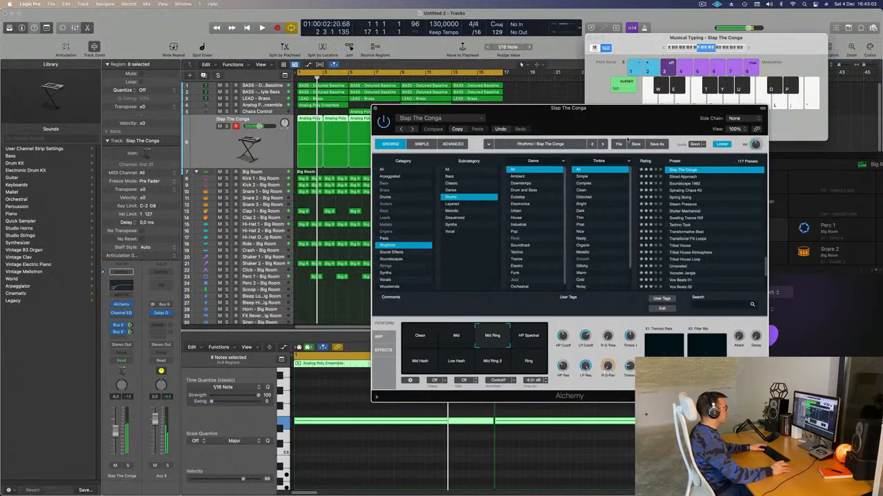
{"action": "left_click_drag", "start_coordinate": [632, 121], "coordinate": [534, 120]}
{"action": "left_click", "coordinate": [534, 183]}
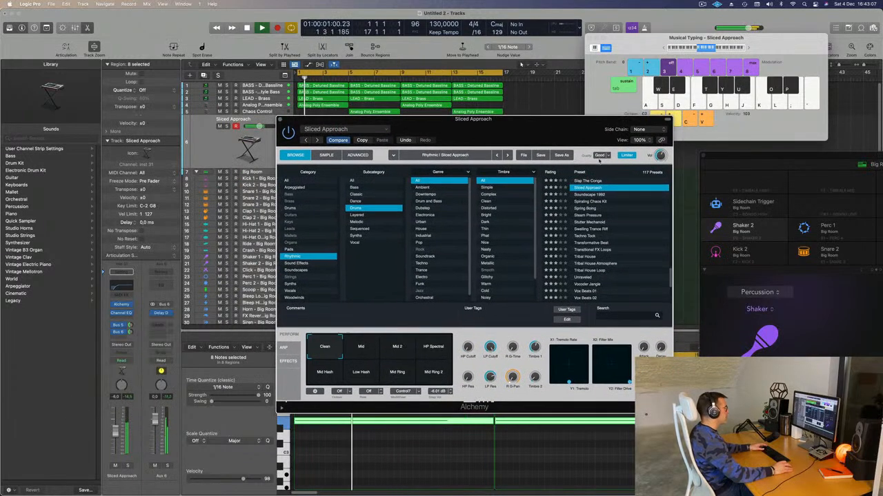
{"action": "left_click", "coordinate": [593, 195]}
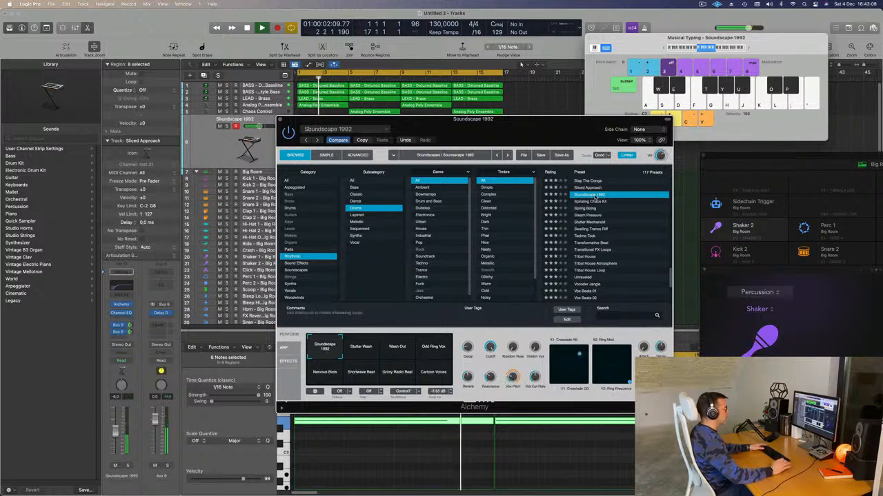
{"action": "left_click_drag", "start_coordinate": [514, 123], "coordinate": [536, 121]}
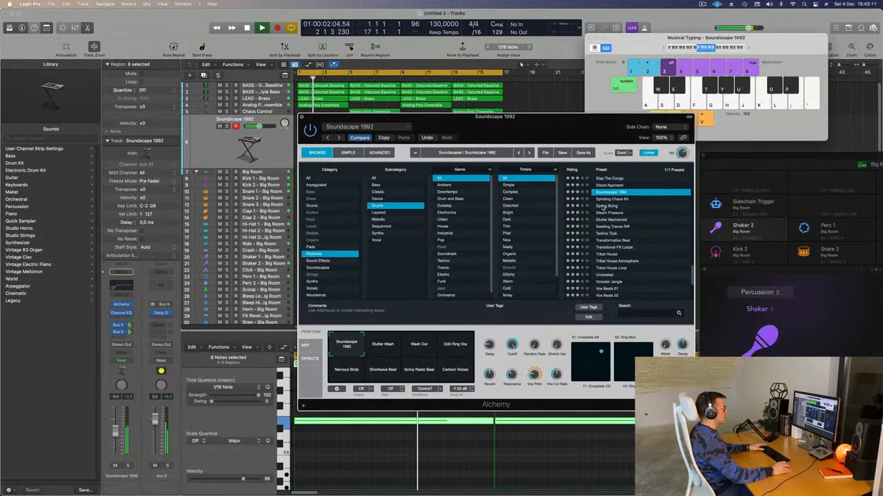
{"action": "left_click", "coordinate": [604, 207]}
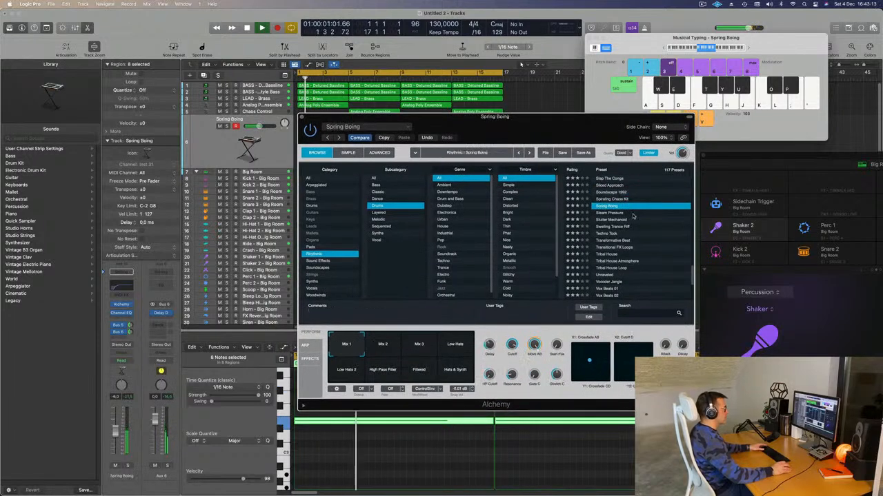
- Compare Spring Boing soloed and in the mix, and lower its track level to about -15.6 dB
{"action": "left_click", "coordinate": [127, 466]}
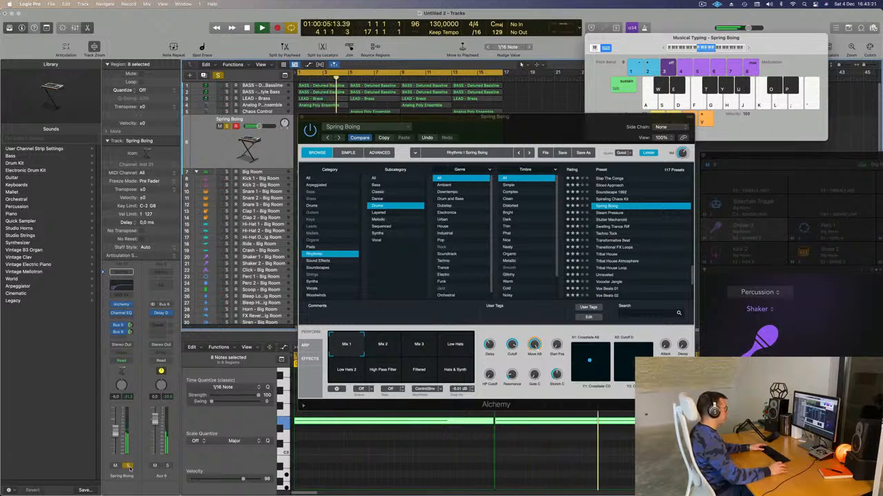
{"action": "left_click", "coordinate": [127, 466]}
{"action": "left_click_drag", "start_coordinate": [577, 133], "coordinate": [756, 135]}
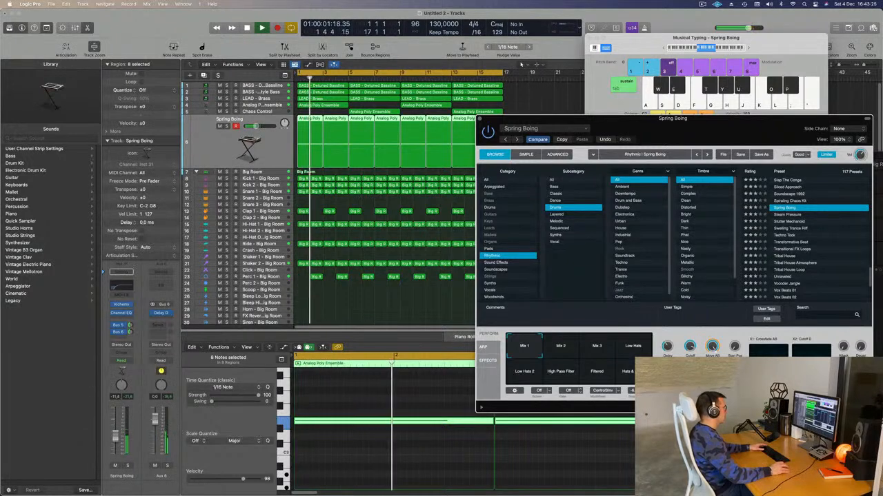
{"action": "left_click", "coordinate": [124, 470]}
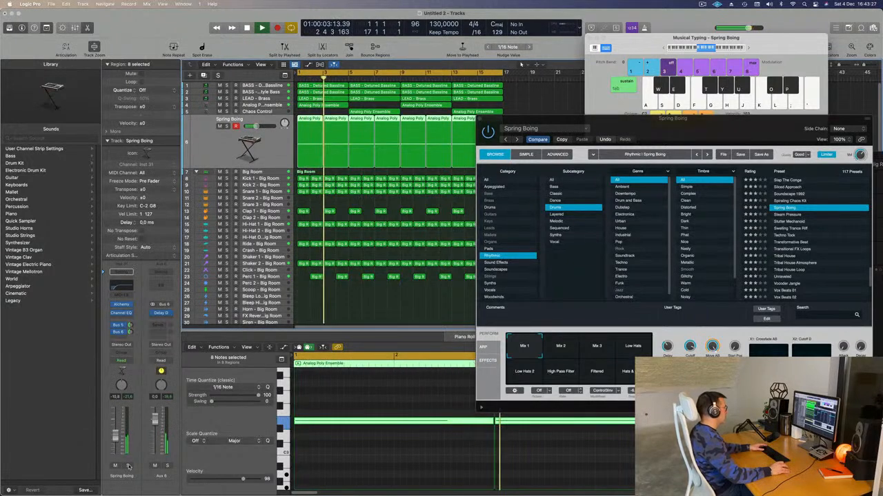
{"action": "key", "text": "Return"}
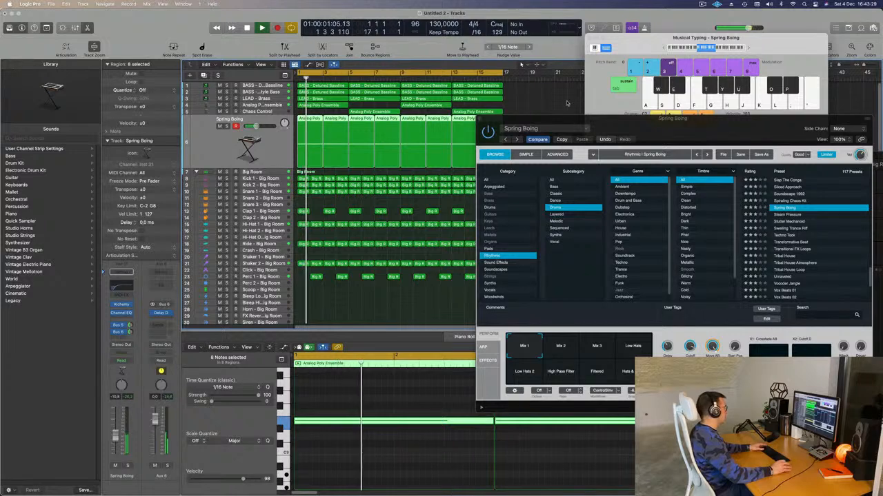
{"action": "left_click_drag", "start_coordinate": [579, 131], "coordinate": [589, 133]}
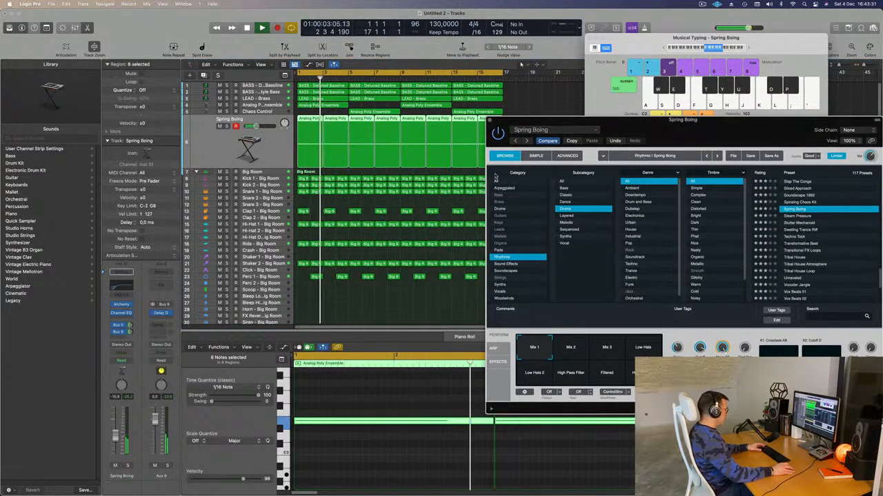
- Deselect the regions, hide the Musical Typing keyboard and show the mixer below the tracks
{"action": "left_click", "coordinate": [412, 315]}
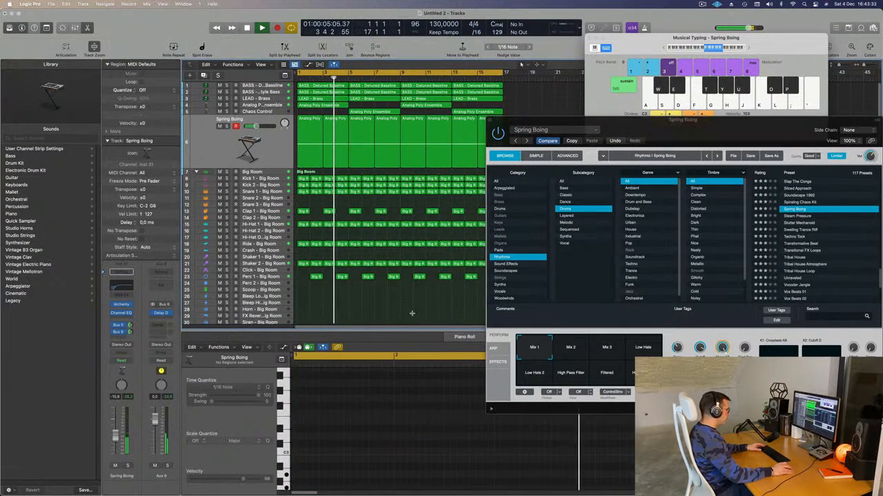
{"action": "key", "text": "super+k"}
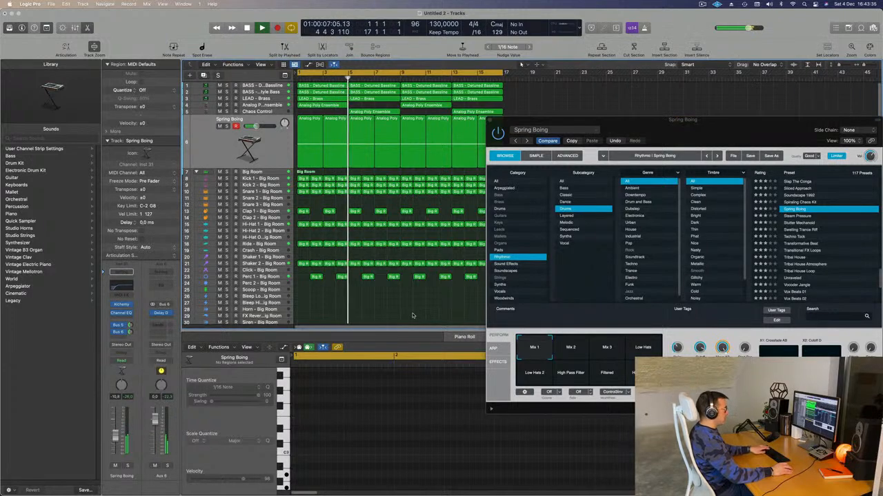
{"action": "key", "text": "x"}
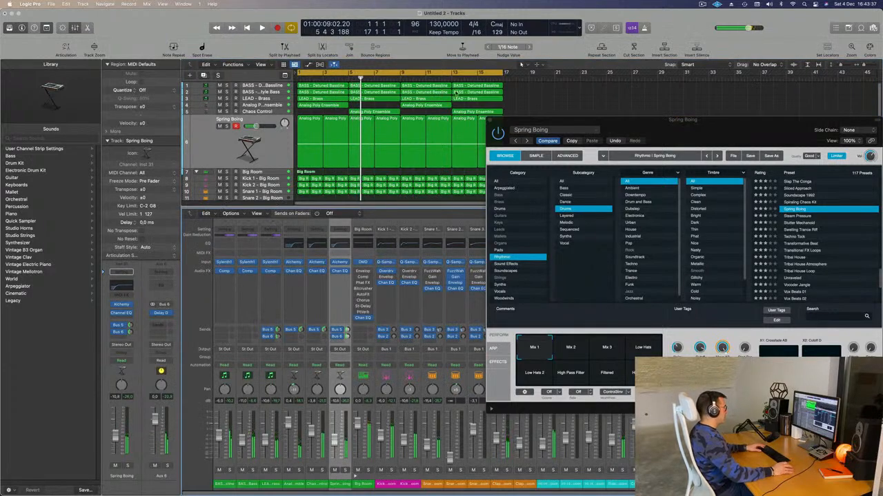
- Listen to the Spring Boing track soloed from the start, then unsolo it and hear it in the mix
{"action": "right_click", "coordinate": [564, 202]}
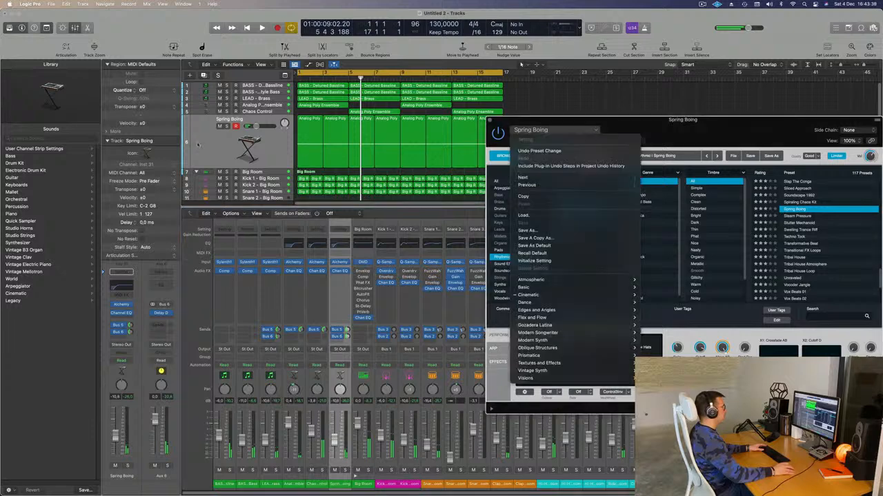
{"action": "left_click", "coordinate": [564, 202]}
{"action": "left_click", "coordinate": [226, 126]}
{"action": "key", "text": "Return"}
{"action": "key", "text": "space"}
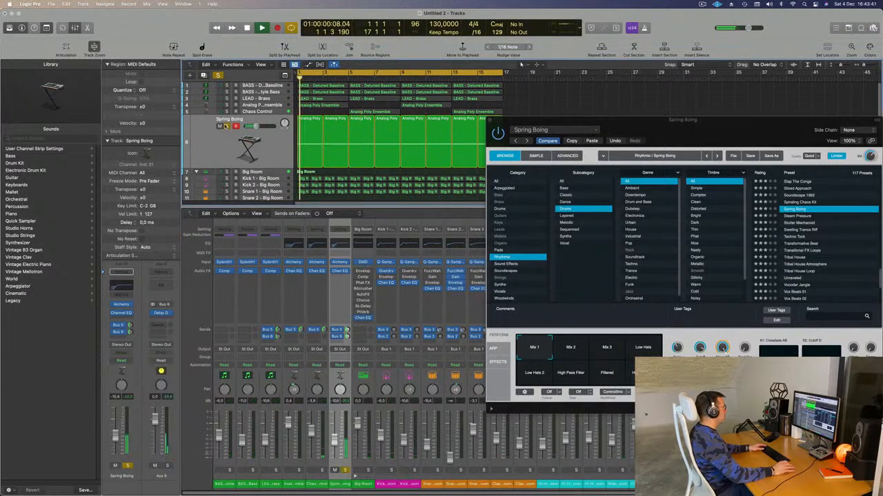
{"action": "left_click", "coordinate": [226, 127]}
{"action": "left_click_drag", "start_coordinate": [583, 118], "coordinate": [567, 164]}
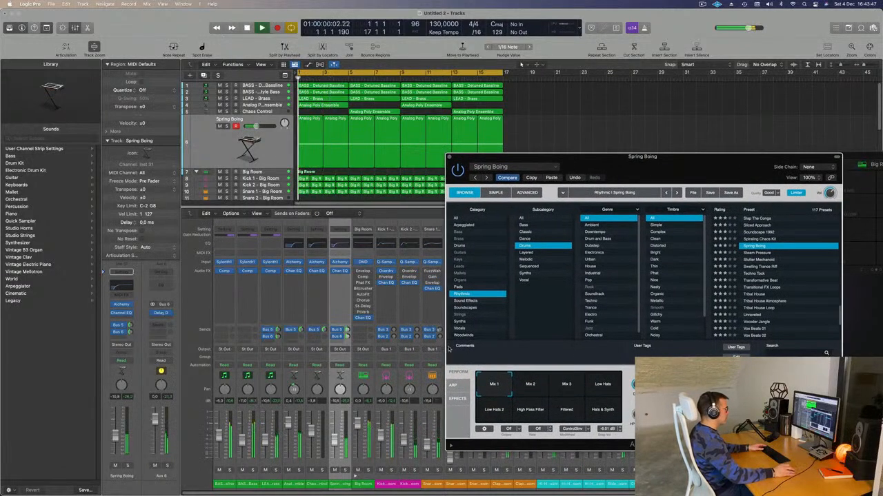
- Compare the Spring Boing snapshots Mix 3, Low Hats and Low Hats 2, partly soloed, and return to Mix 1 unsoloed
{"action": "left_click", "coordinate": [568, 387]}
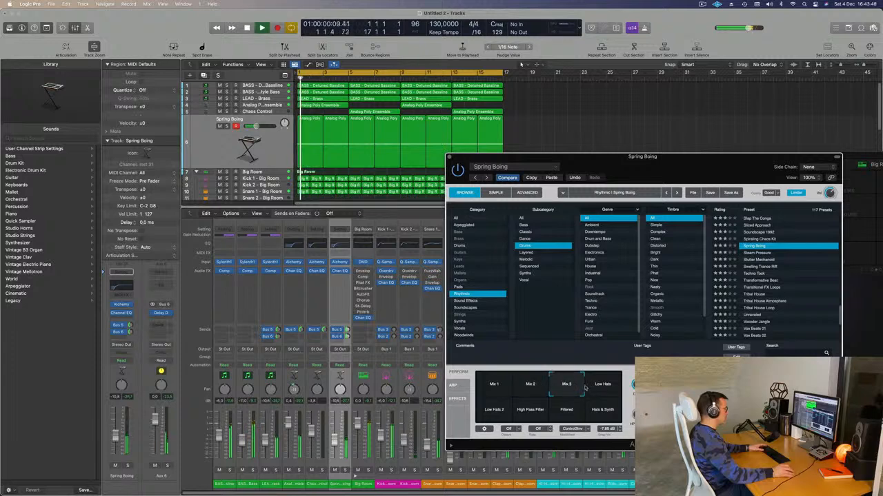
{"action": "left_click", "coordinate": [597, 387]}
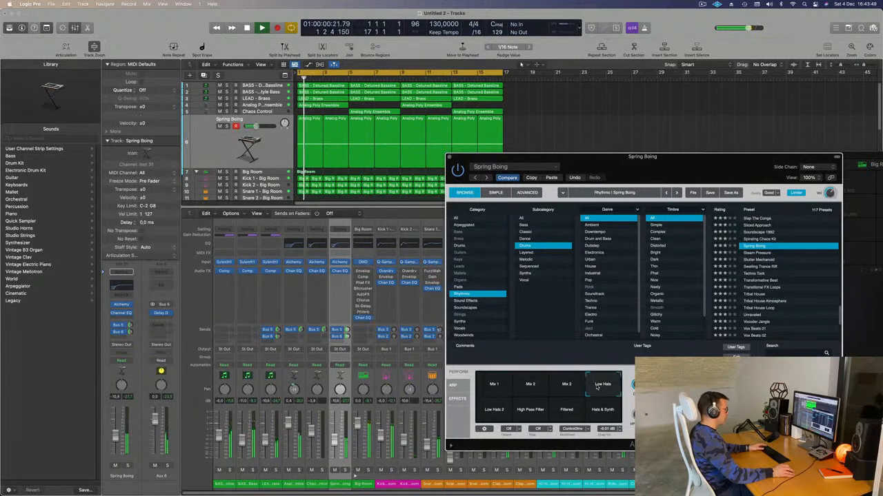
{"action": "left_click", "coordinate": [126, 466]}
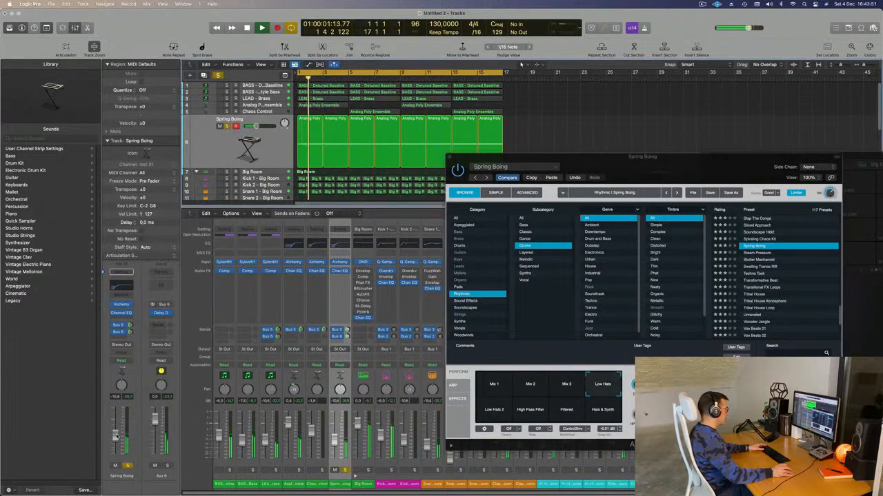
{"action": "left_click", "coordinate": [495, 412]}
{"action": "left_click", "coordinate": [494, 384]}
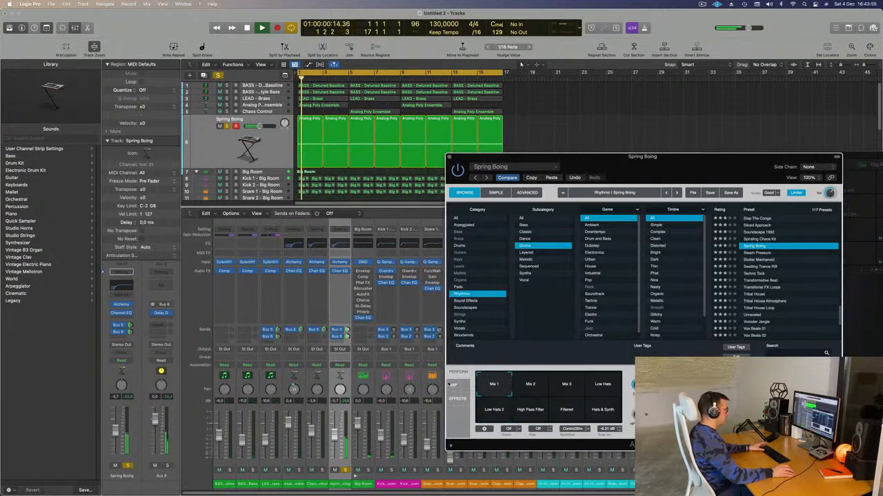
{"action": "left_click", "coordinate": [127, 466]}
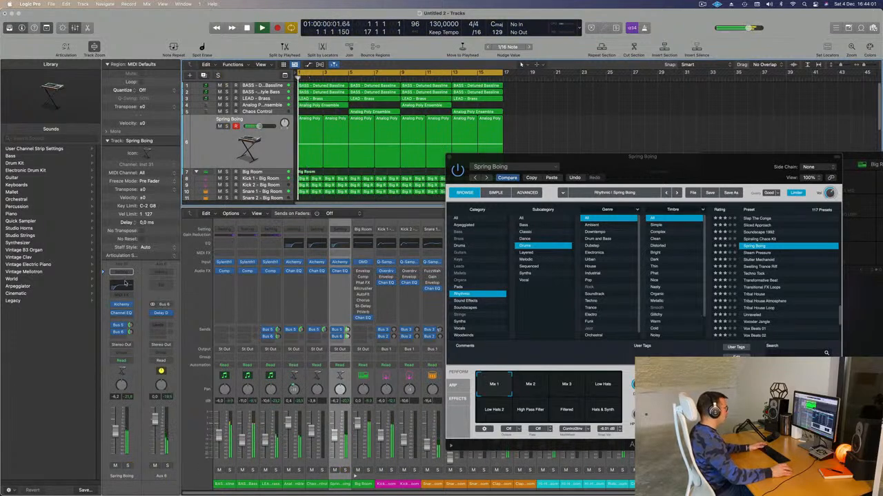
- Set the low cut in Spring Boing's Channel EQ to just under 400 Hz and close the equalizer
{"action": "left_click", "coordinate": [121, 286]}
{"action": "left_click_drag", "start_coordinate": [359, 227], "coordinate": [528, 222]}
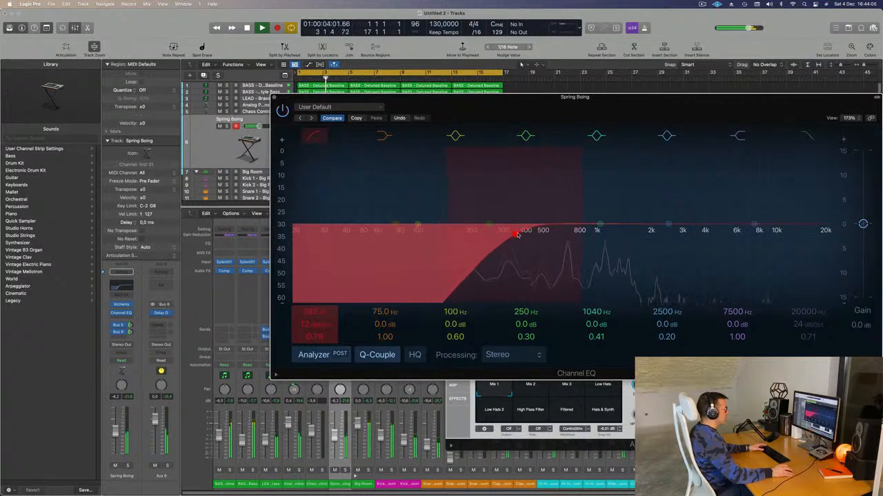
{"action": "left_click", "coordinate": [276, 97]}
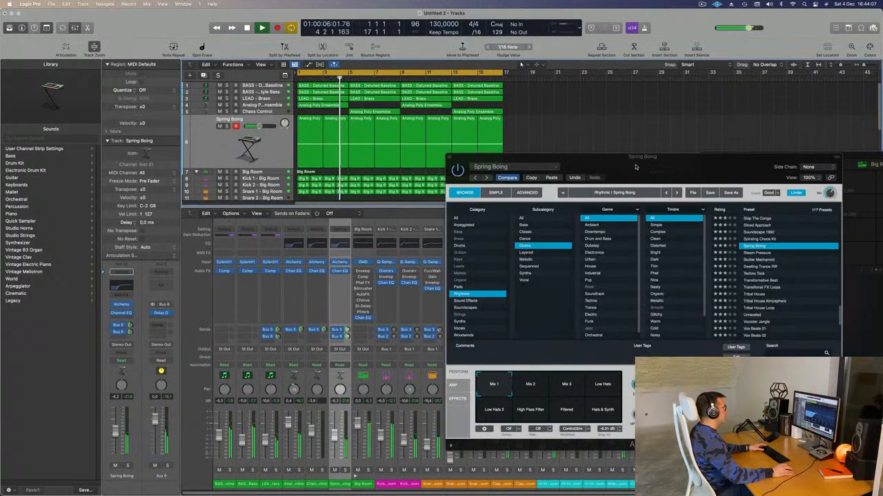
{"action": "left_click_drag", "start_coordinate": [631, 169], "coordinate": [660, 148]}
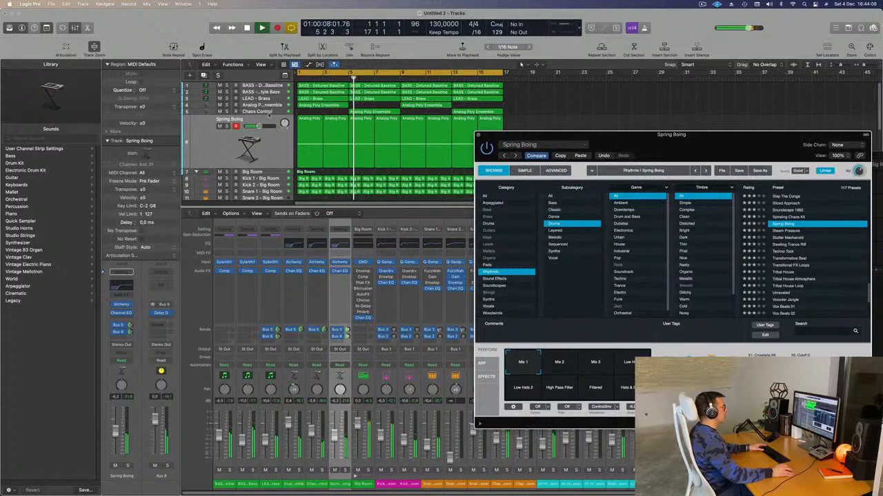
- Select the Chaos Control track, close the Spring Boing Alchemy window, hide the mixer and replay the arrangement from the start
{"action": "left_click", "coordinate": [269, 113]}
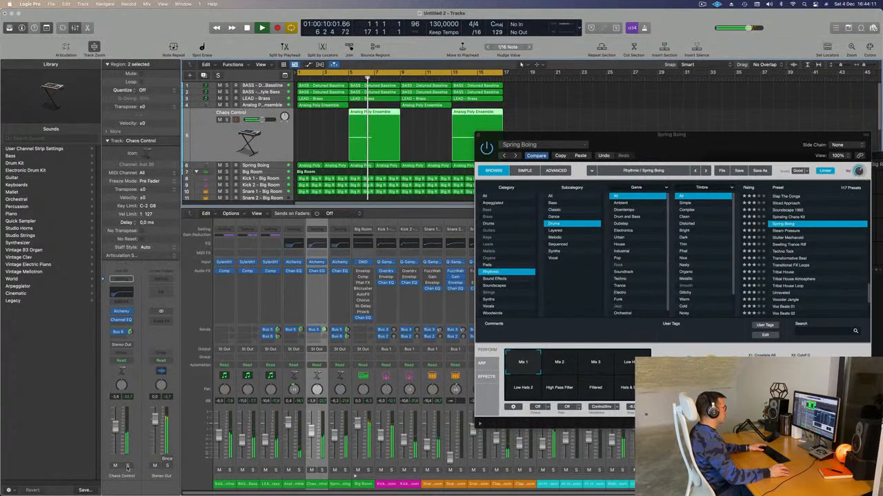
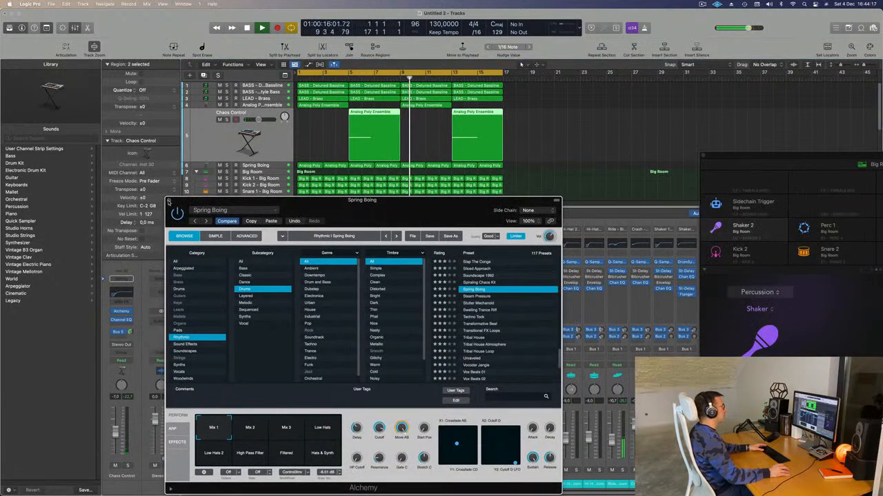
{"action": "left_click", "coordinate": [169, 202]}
{"action": "key", "text": "x"}
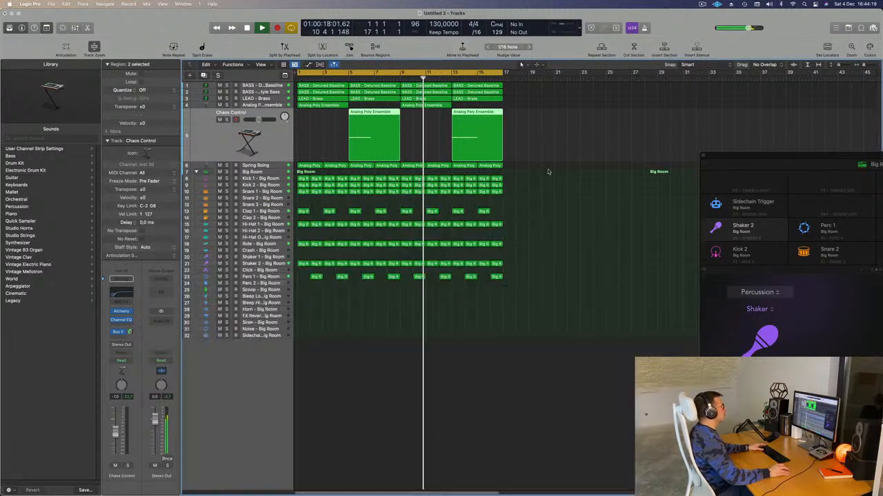
{"action": "key", "text": "Return"}
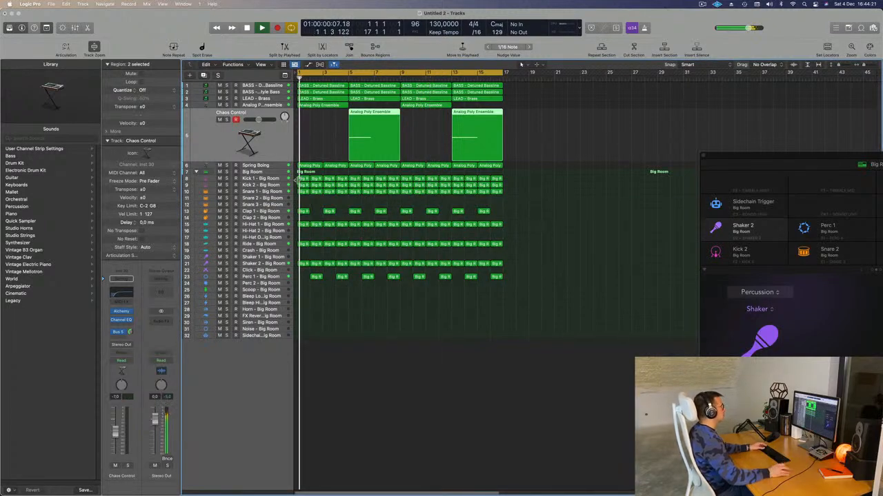
- Select the Spring Boing track and compare it soloed and back in the full mix
{"action": "key", "text": "Down"}
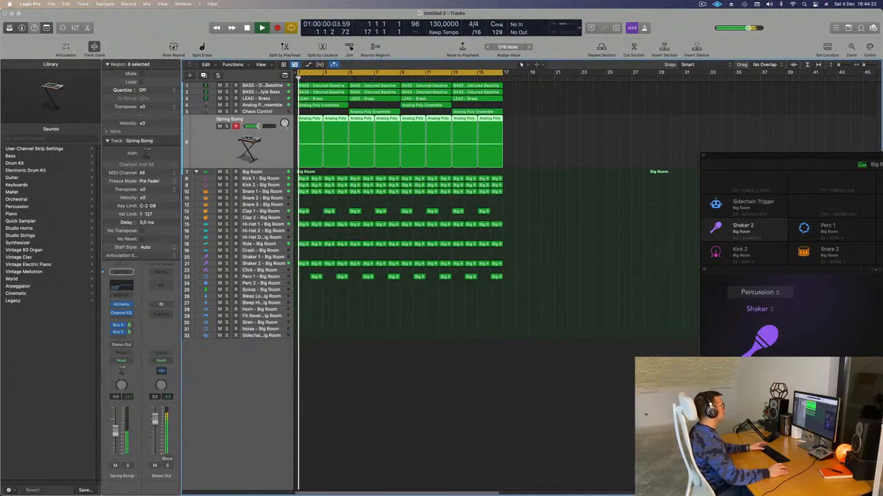
{"action": "left_click", "coordinate": [226, 126]}
{"action": "left_click", "coordinate": [227, 127]}
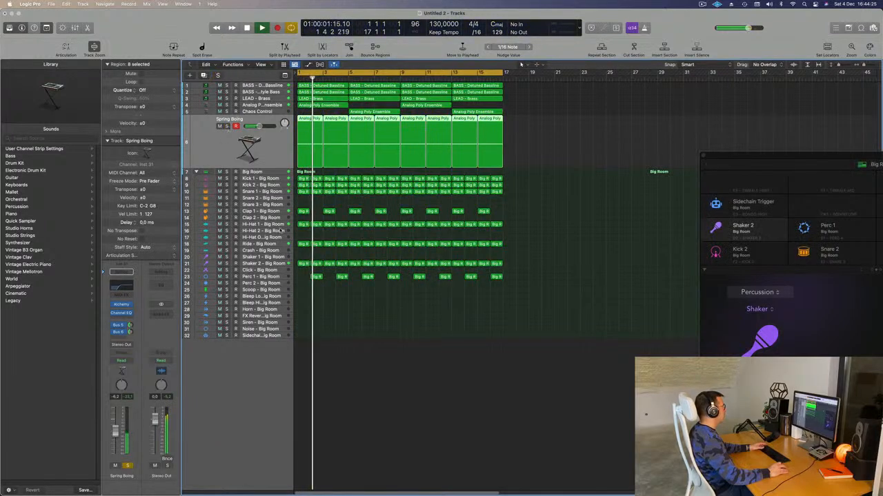
- Show the mixer, add a Compressor with side chain Inst 2 after Spring Boing's Channel EQ, and open its window beside the tracks
{"action": "key", "text": "x"}
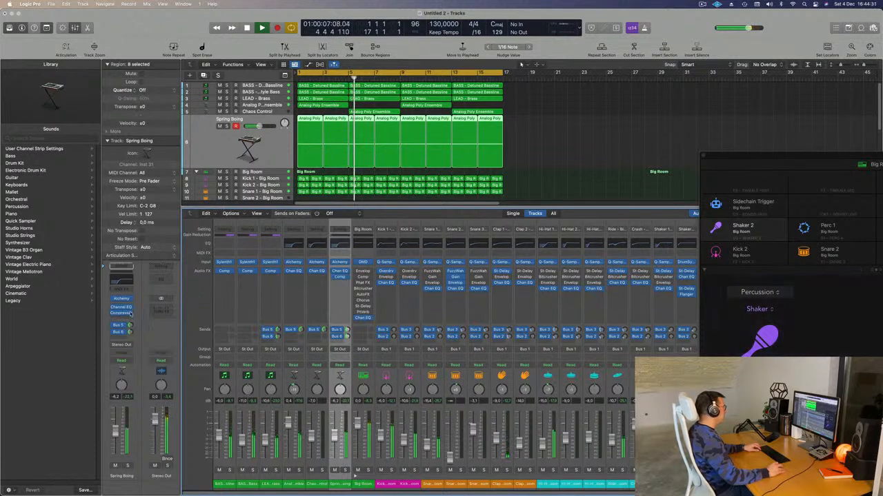
{"action": "key", "text": "space"}
{"action": "left_click", "coordinate": [122, 314]}
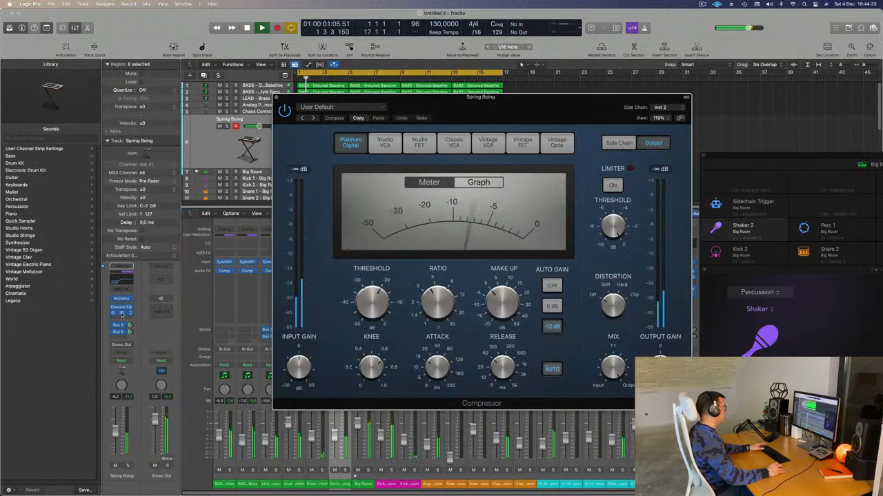
{"action": "left_click_drag", "start_coordinate": [577, 97], "coordinate": [820, 186]}
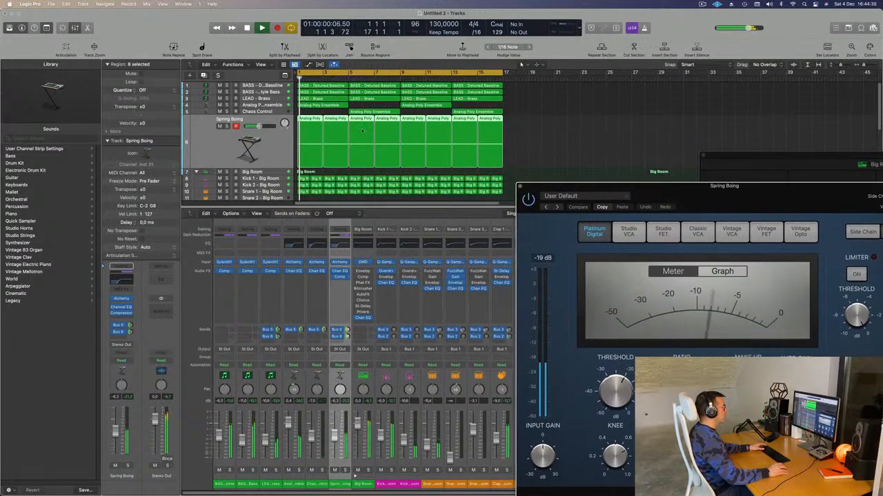
- Compare the compressed Spring Boing track soloed and in the mix, and set its channel volume to -4.7 dB
{"action": "left_click", "coordinate": [258, 142]}
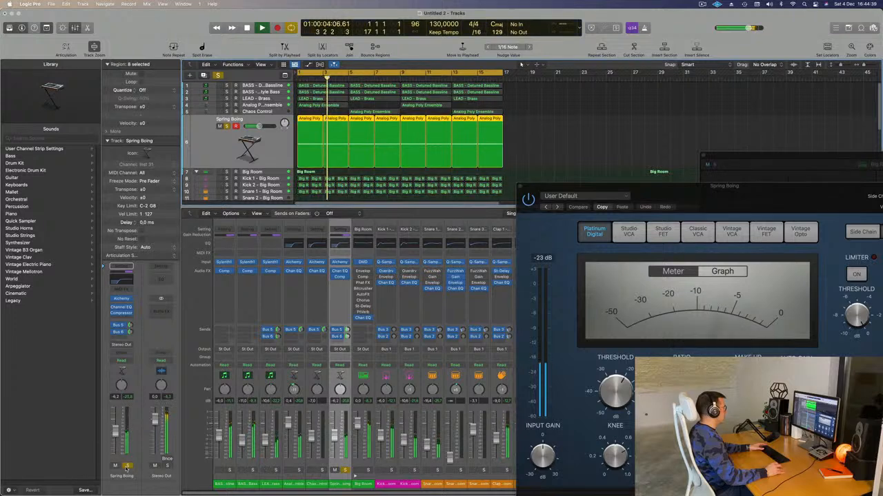
{"action": "left_click", "coordinate": [130, 326]}
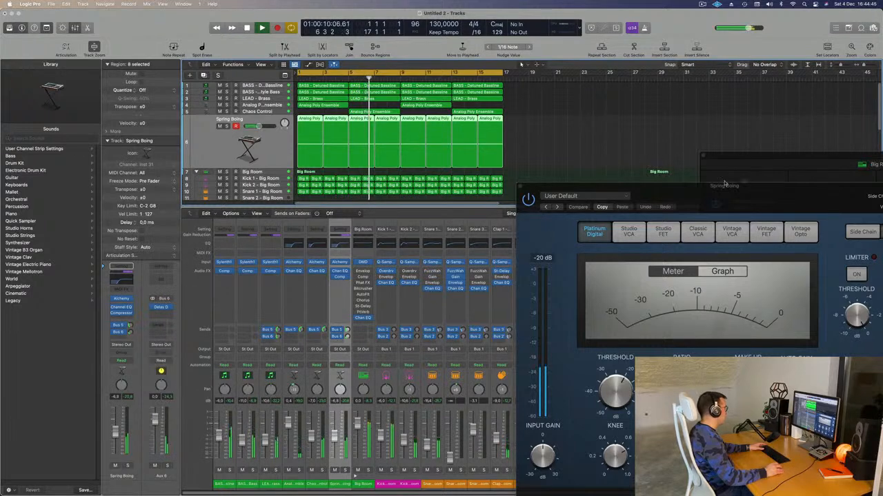
{"action": "left_click_drag", "start_coordinate": [724, 183], "coordinate": [568, 105]}
{"action": "left_click", "coordinate": [127, 467]}
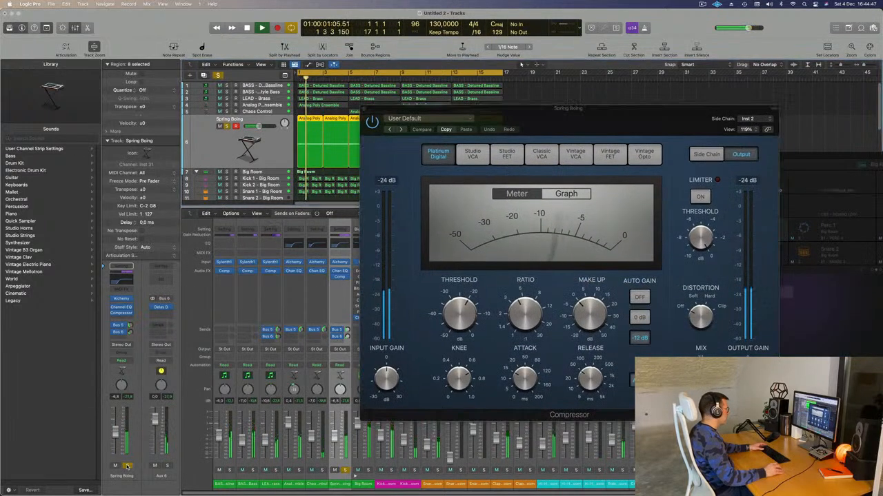
{"action": "left_click", "coordinate": [127, 466]}
{"action": "key", "text": "Return"}
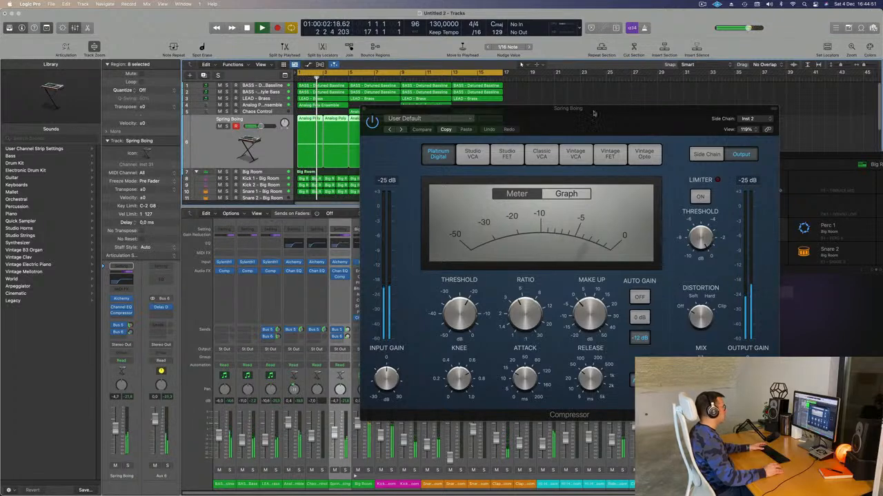
- Close the Compressor window, deselect the regions and hide the mixer so the whole arrangement fills the view
{"action": "left_click_drag", "start_coordinate": [594, 112], "coordinate": [401, 136]}
{"action": "left_click", "coordinate": [229, 126]}
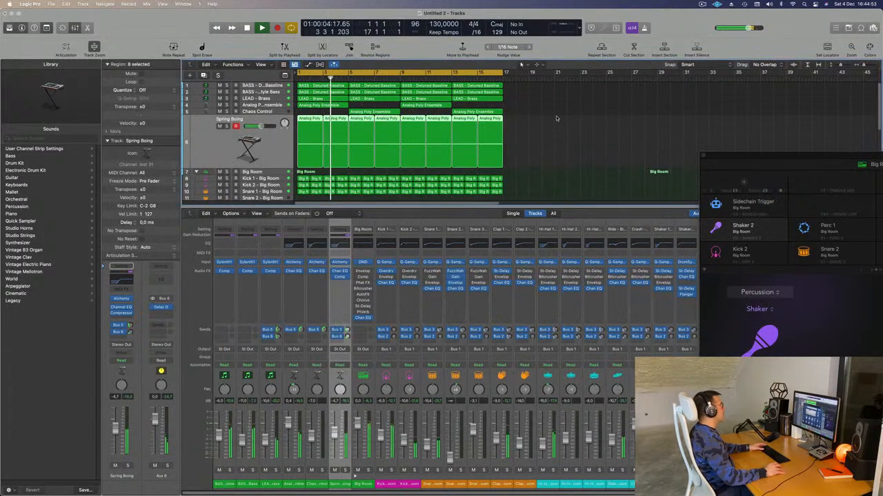
{"action": "left_click", "coordinate": [554, 128]}
{"action": "key", "text": "x"}
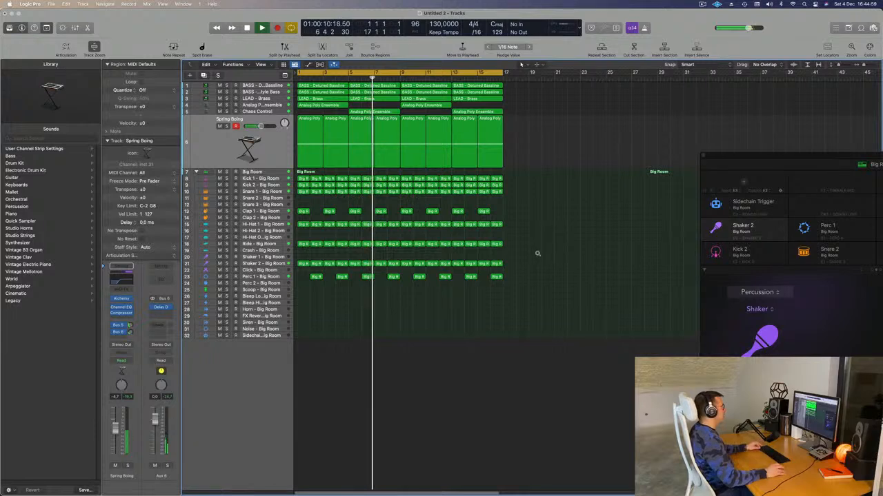
{"action": "scroll", "coordinate": [538, 254], "scroll_direction": "up", "scroll_amount": 2}
{"action": "scroll", "coordinate": [538, 254], "scroll_direction": "left", "scroll_amount": 3}
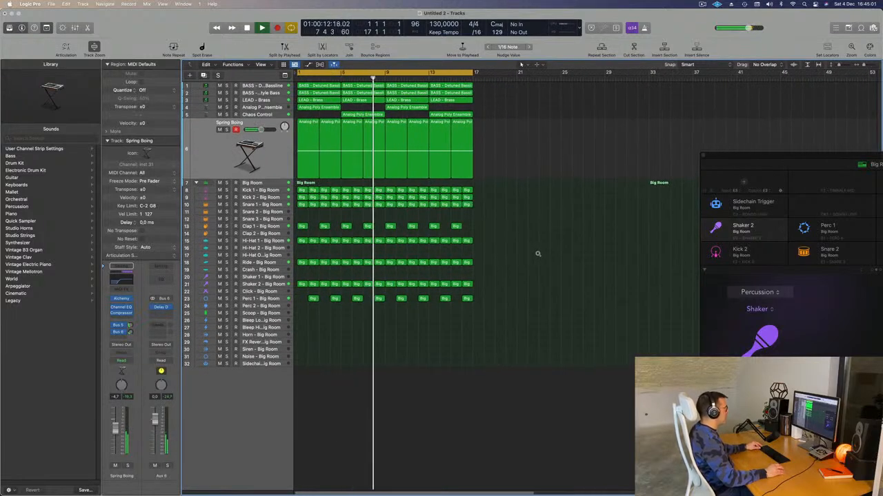
{"action": "scroll", "coordinate": [538, 252], "scroll_direction": "right", "scroll_amount": 3}
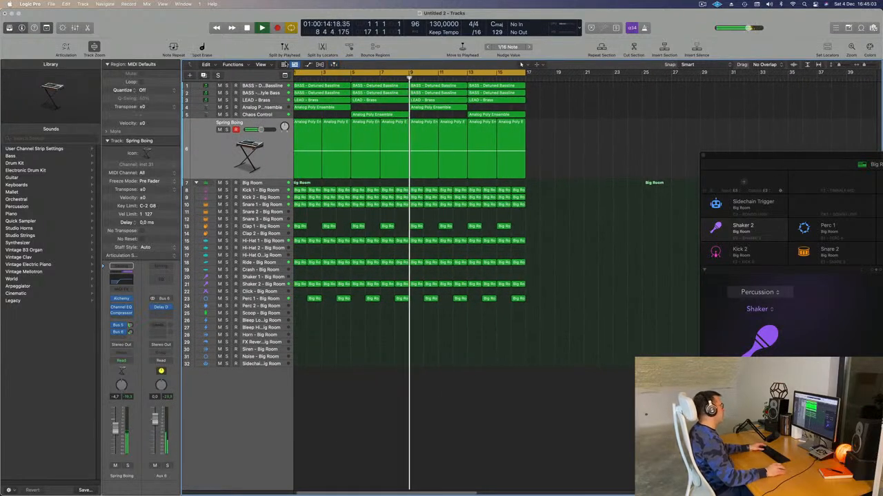
- Listen to the two bass tracks soloed together from the start, then unsolo both
{"action": "left_click", "coordinate": [227, 85]}
{"action": "left_click", "coordinate": [226, 93]}
{"action": "key", "text": "Return"}
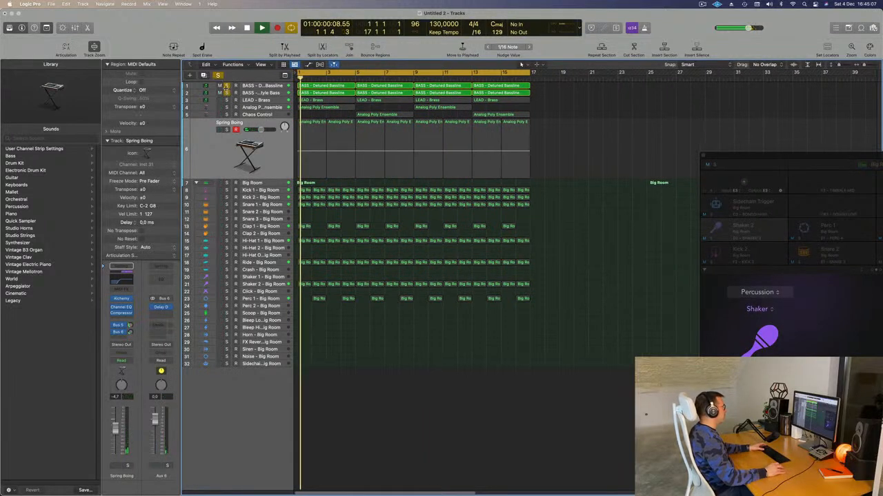
{"action": "left_click", "coordinate": [226, 86]}
{"action": "left_click", "coordinate": [226, 92]}
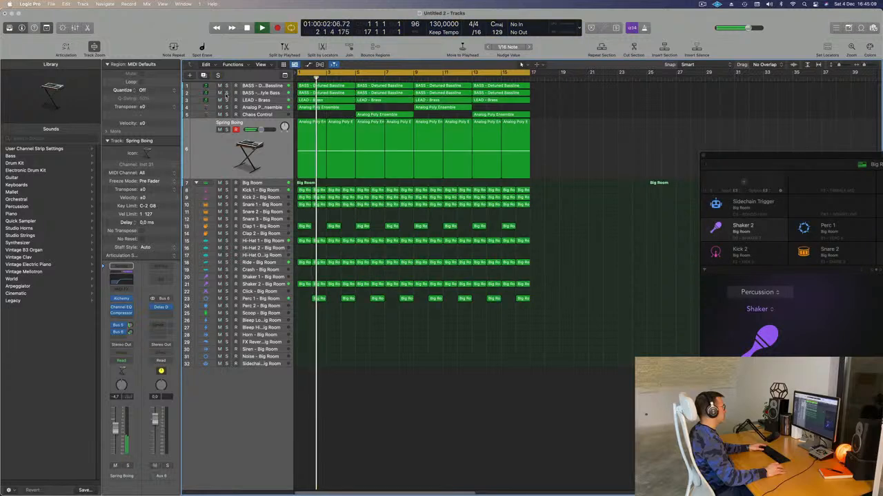
- Listen to the BASS - Detuned Bassline track soloed, then add the second bass track to the solo and continue playback
{"action": "left_click", "coordinate": [226, 86]}
{"action": "key", "text": "space"}
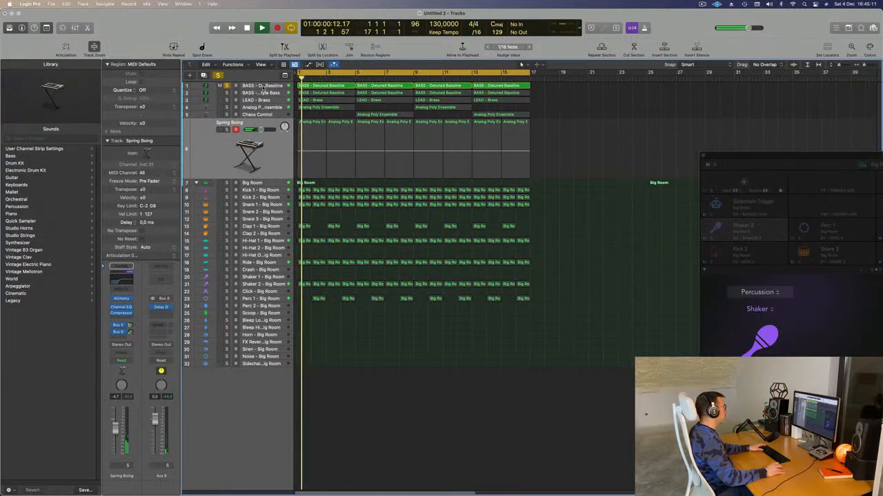
{"action": "left_click", "coordinate": [251, 86]}
{"action": "key", "text": "space"}
{"action": "left_click", "coordinate": [226, 146]}
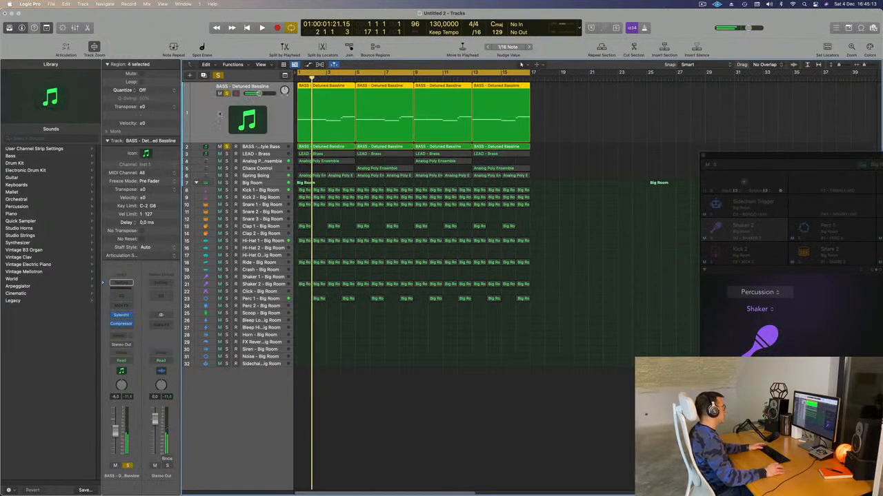
{"action": "key", "text": "space"}
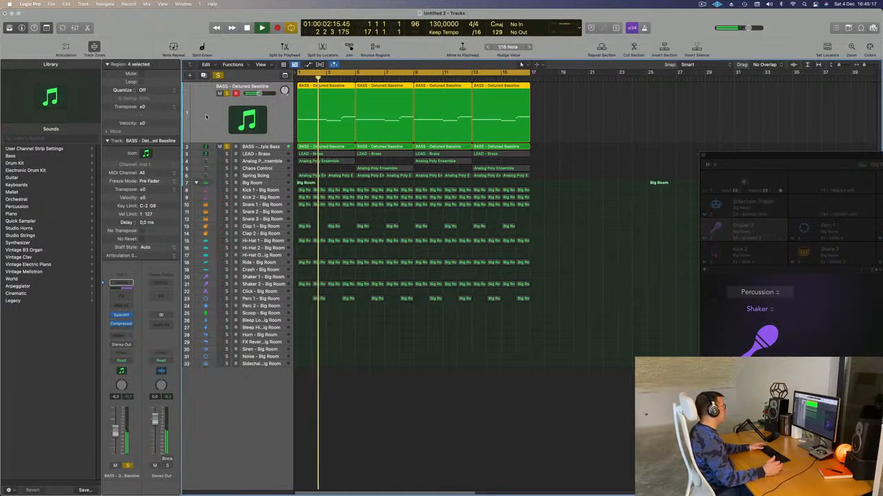
- Solo the LEAD - Brass track alongside the basses, replay from the start and set its volume to -9.4 dB
{"action": "left_click", "coordinate": [279, 154]}
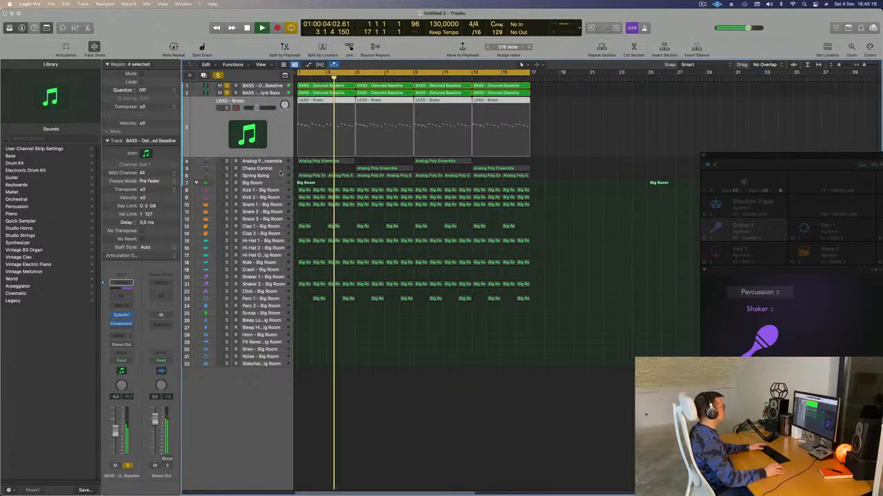
{"action": "key", "text": "Return"}
{"action": "left_click", "coordinate": [271, 160]}
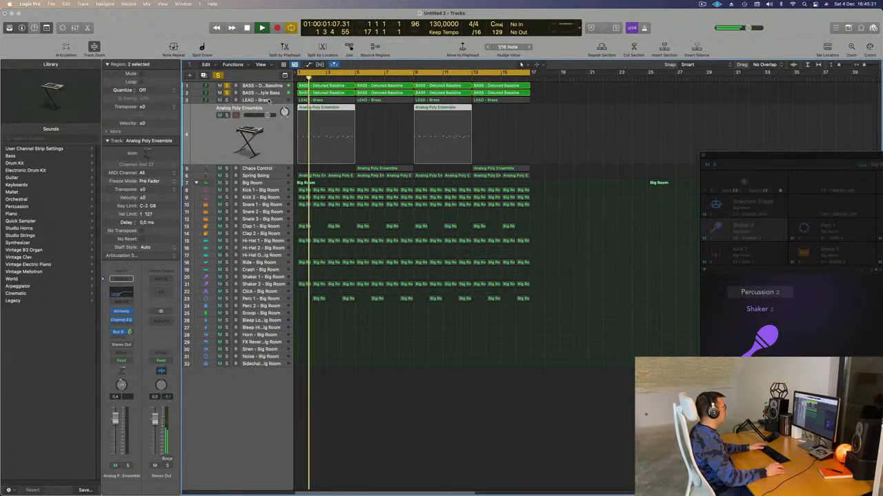
{"action": "left_click", "coordinate": [249, 101]}
{"action": "key", "text": "space"}
{"action": "key", "text": "Return"}
{"action": "left_click", "coordinate": [226, 107]}
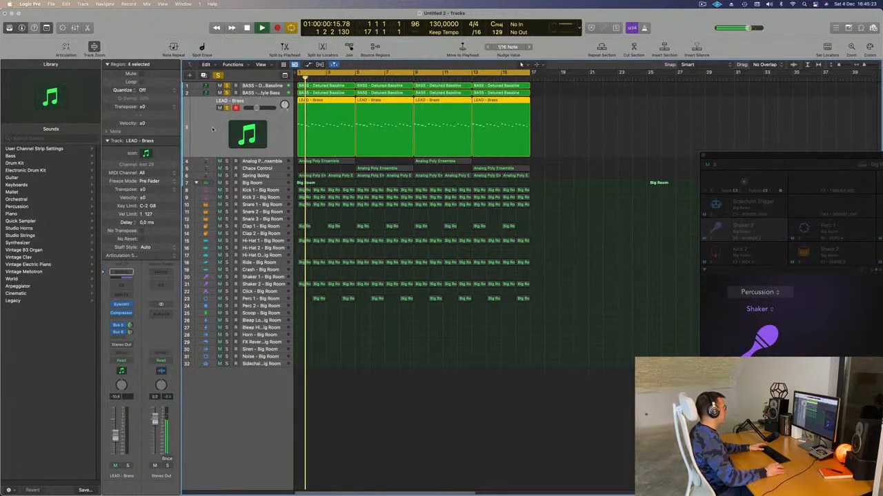
{"action": "key", "text": "space"}
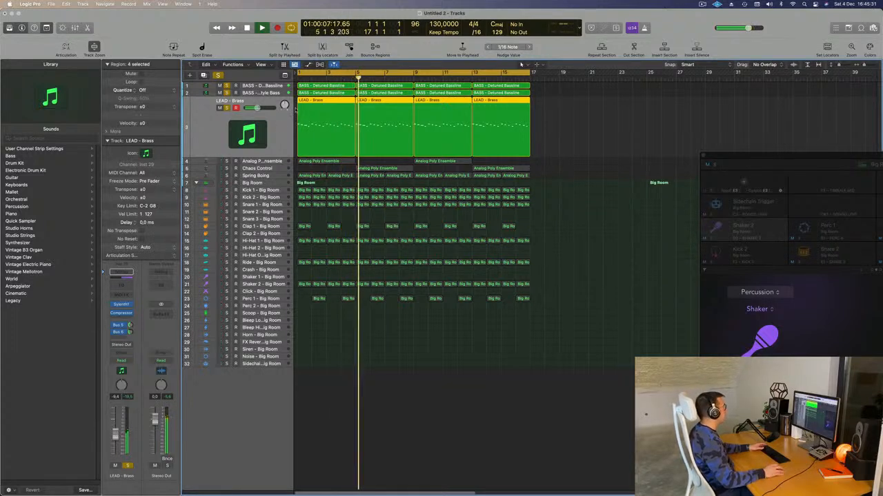
- Clear all solos and listen to the full arrangement from the start
{"action": "left_click", "coordinate": [217, 74]}
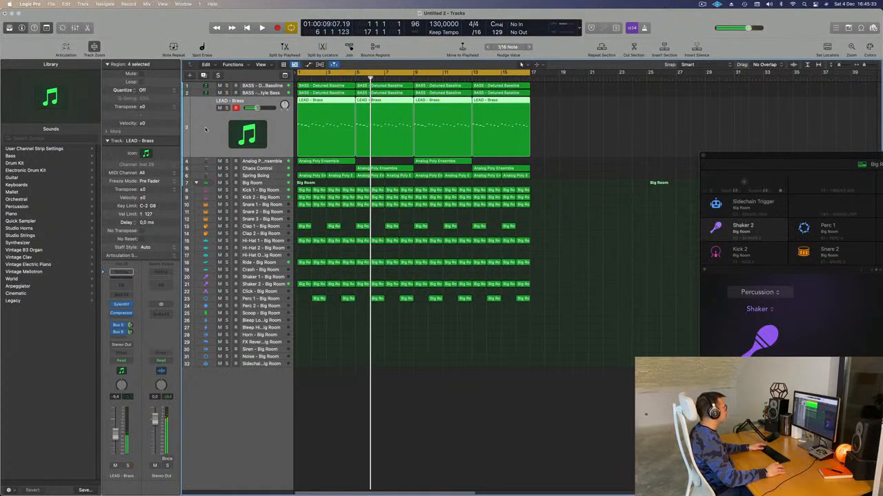
{"action": "key", "text": "space"}
{"action": "scroll", "coordinate": [400, 376], "scroll_direction": "up", "scroll_amount": 1}
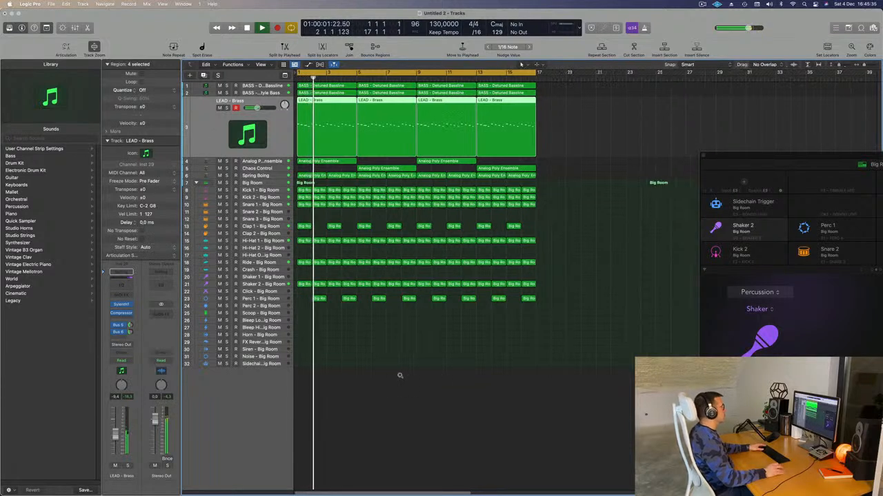
{"action": "scroll", "coordinate": [400, 376], "scroll_direction": "down", "scroll_amount": 2}
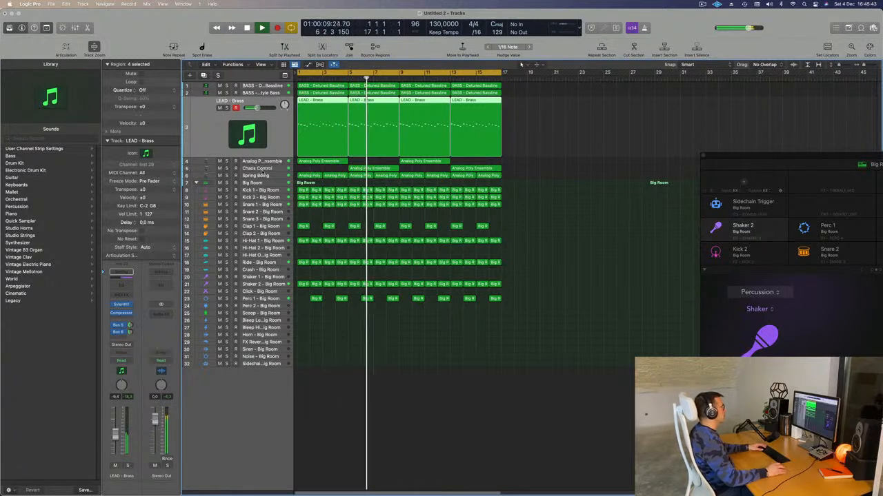
- Open Alchemy on the Chaos Control track, load the Chaos Vortex preset and start playback at bar 5
{"action": "left_click", "coordinate": [258, 169]}
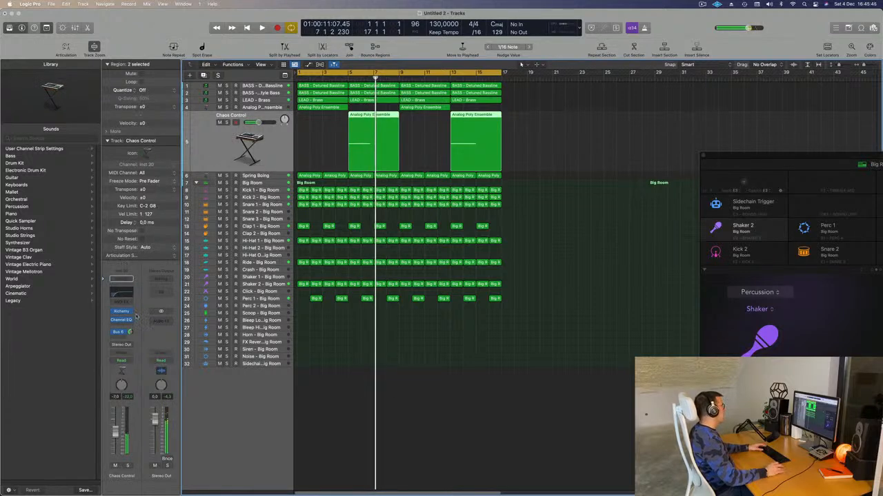
{"action": "left_click", "coordinate": [122, 312]}
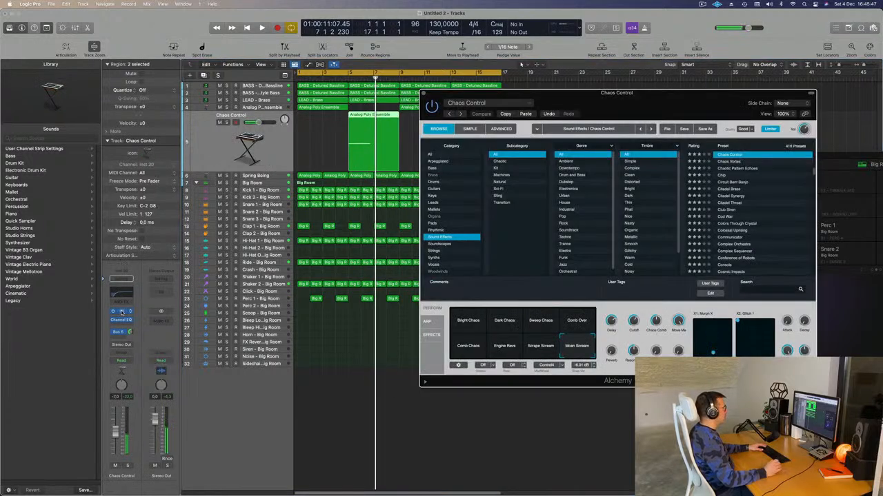
{"action": "left_click_drag", "start_coordinate": [660, 107], "coordinate": [669, 122]}
{"action": "key", "text": "Down"}
{"action": "left_click_drag", "start_coordinate": [299, 73], "coordinate": [348, 74]}
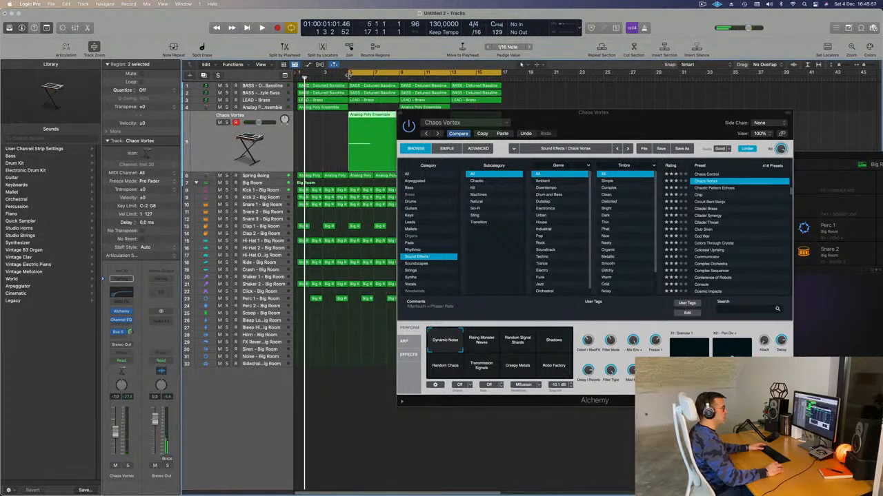
{"action": "key", "text": "space"}
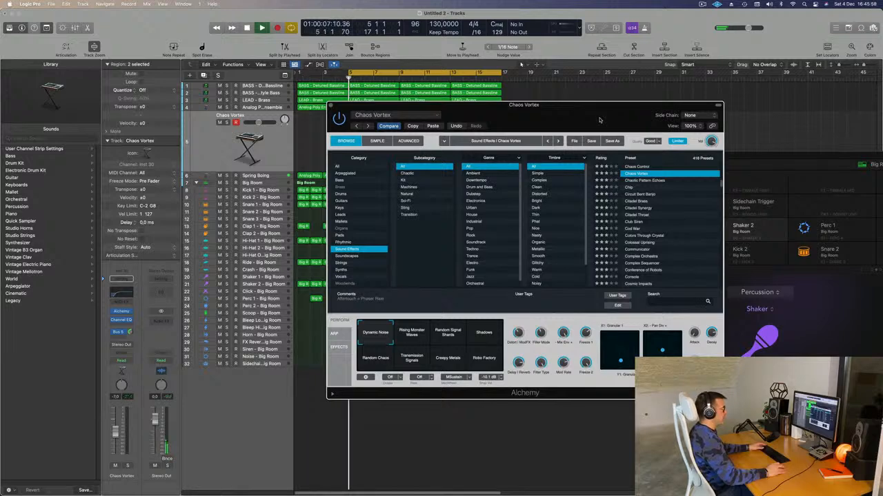
- Audition Chaos Vortex in the mix from bar 5, then switch the track's Alchemy preset to Circuit Bent Banjo
{"action": "left_click_drag", "start_coordinate": [599, 120], "coordinate": [646, 156]}
{"action": "key", "text": "space"}
{"action": "key", "text": "space"}
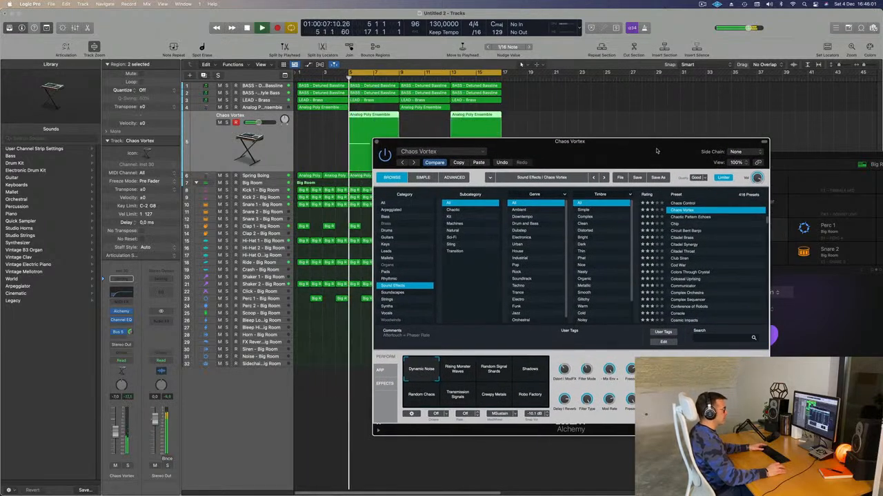
{"action": "left_click", "coordinate": [688, 231]}
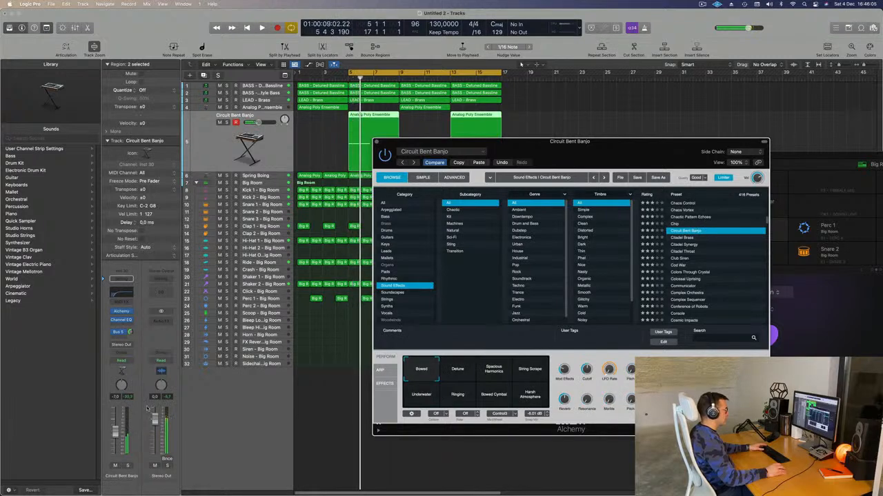
- Audition Circuit Bent Banjo in the mix from bar 5, then try the Citadel Throat preset in Alchemy
{"action": "key", "text": "space"}
{"action": "key", "text": "space"}
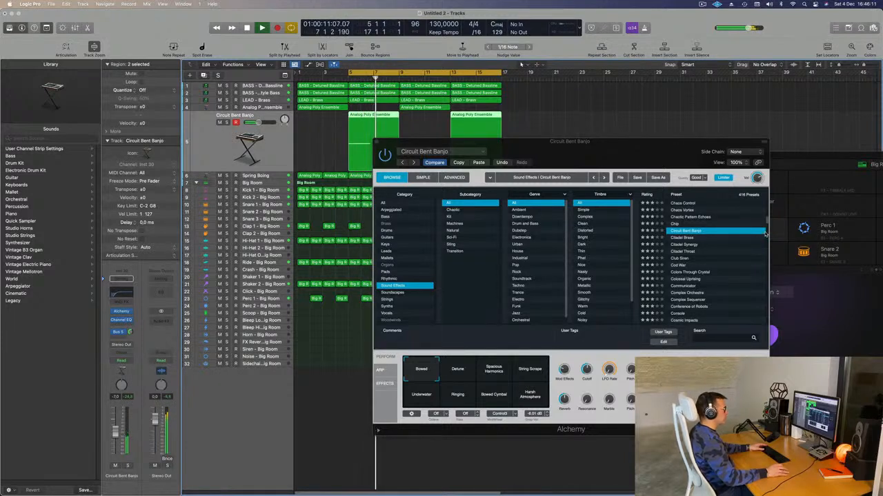
{"action": "left_click", "coordinate": [689, 252]}
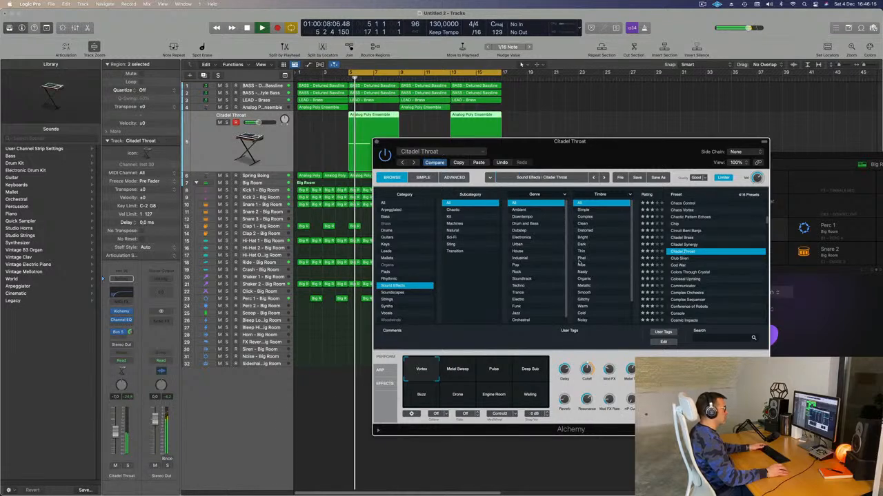
{"action": "key", "text": "space"}
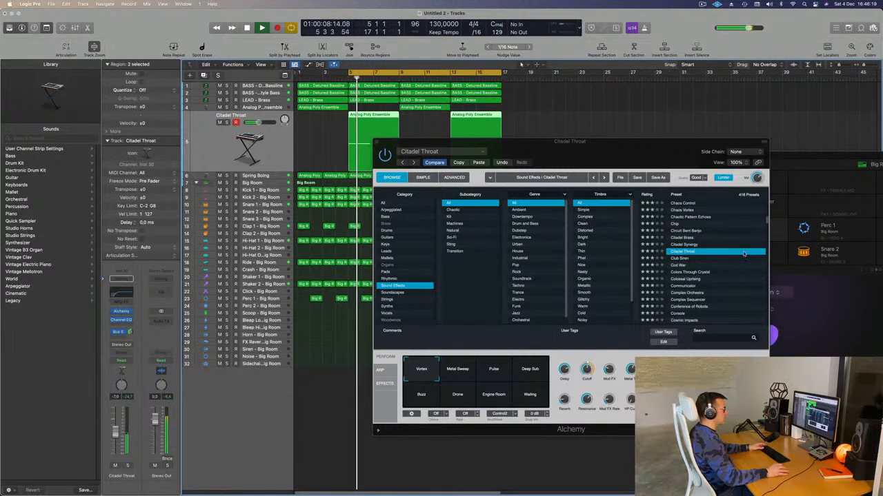
- Load the Club Siren preset and compare its performance snapshots from Sustained through Up Down during playback, returning to Wet
{"action": "left_click", "coordinate": [685, 259]}
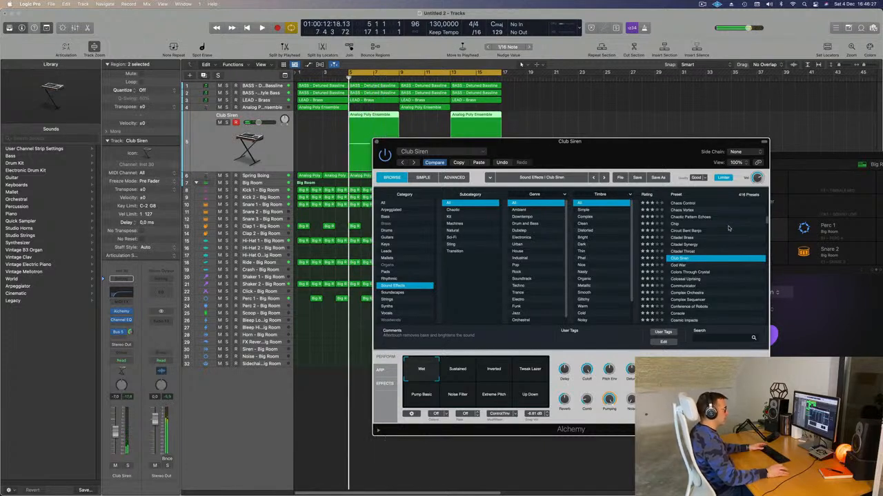
{"action": "left_click", "coordinate": [458, 371]}
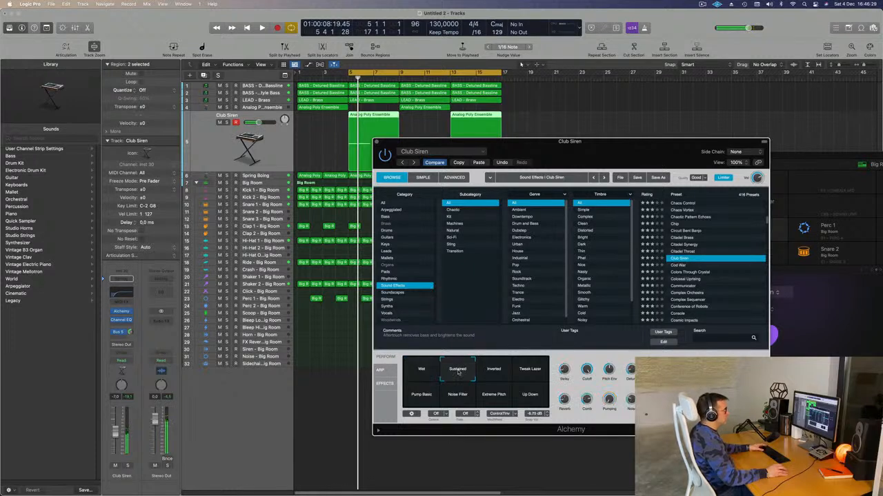
{"action": "key", "text": "space"}
{"action": "left_click", "coordinate": [496, 371]}
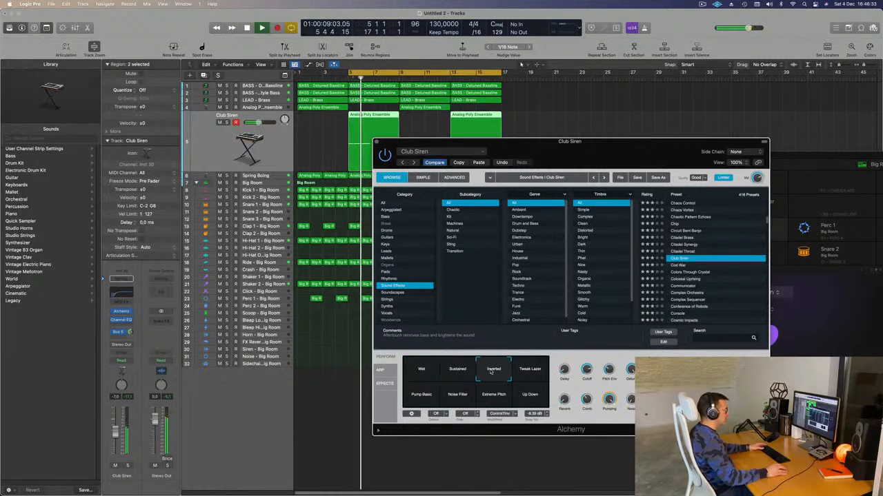
{"action": "left_click", "coordinate": [531, 373]}
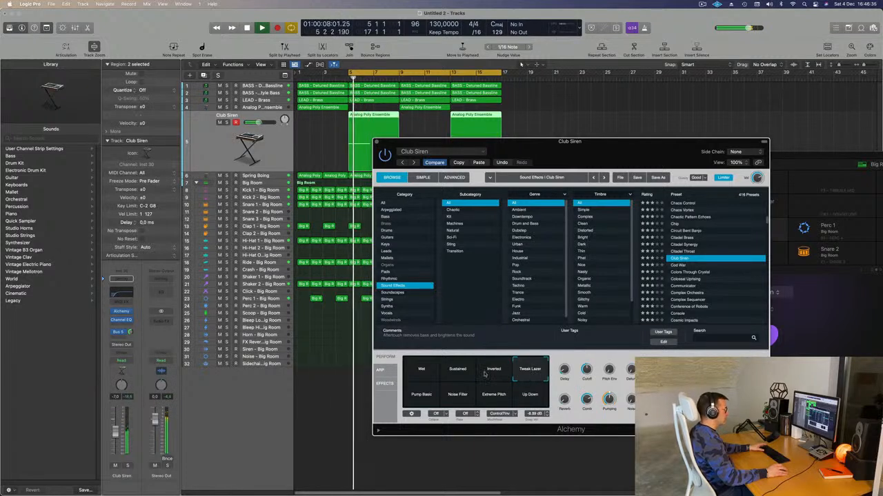
{"action": "left_click", "coordinate": [412, 400]}
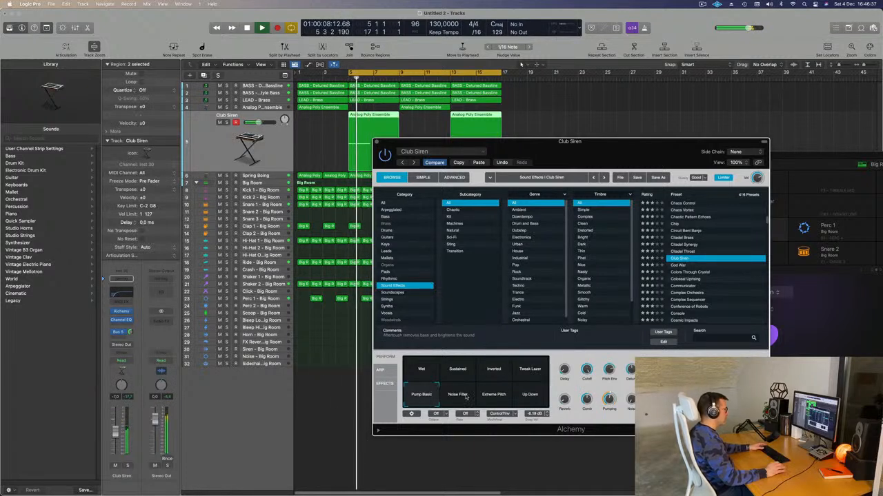
{"action": "left_click", "coordinate": [466, 397]}
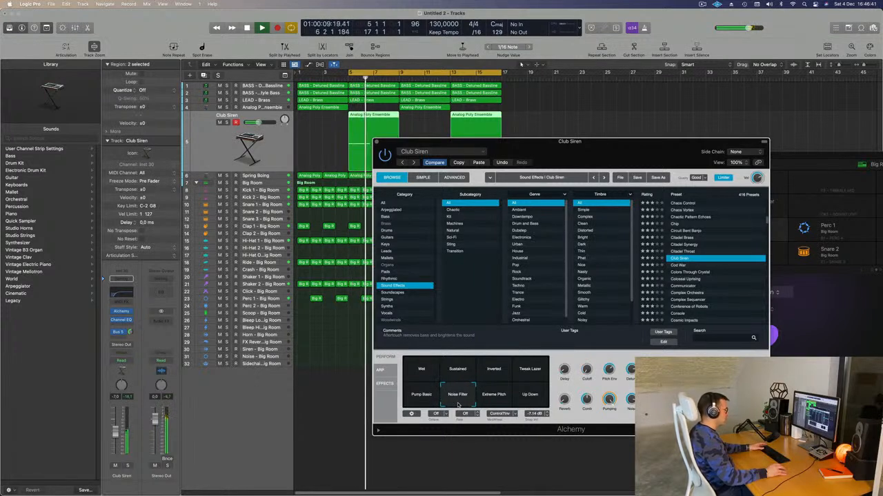
{"action": "left_click", "coordinate": [486, 402]}
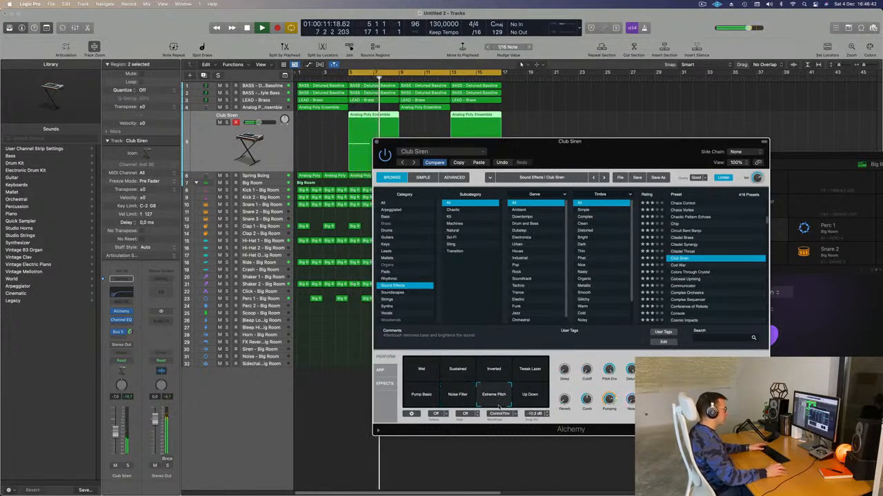
{"action": "left_click", "coordinate": [536, 399]}
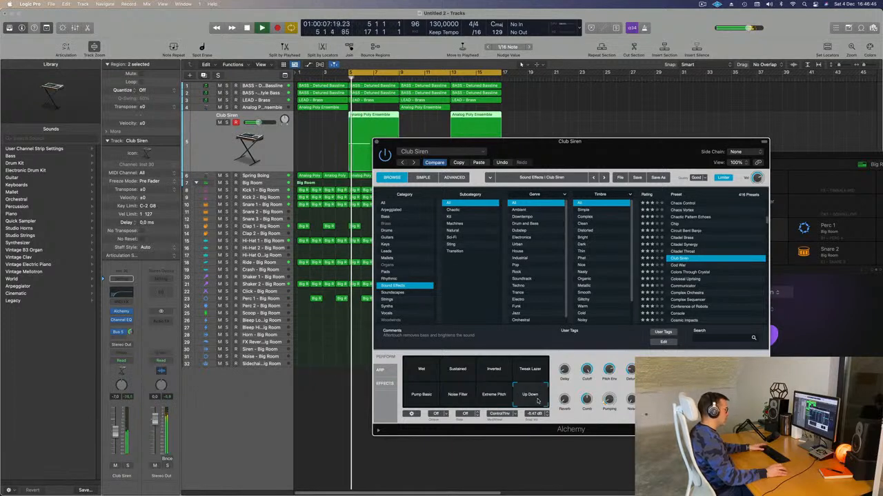
{"action": "left_click", "coordinate": [421, 370]}
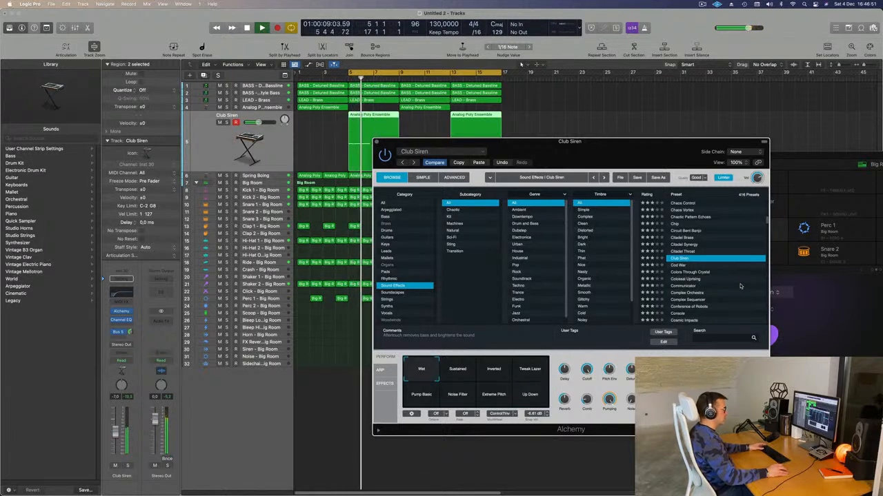
- Shift the Alchemy window slightly and try the Cod War and Colors Through Crystal presets, playing the latter in the mix
{"action": "left_click_drag", "start_coordinate": [680, 159], "coordinate": [699, 157]}
{"action": "left_click_drag", "start_coordinate": [628, 157], "coordinate": [625, 149]}
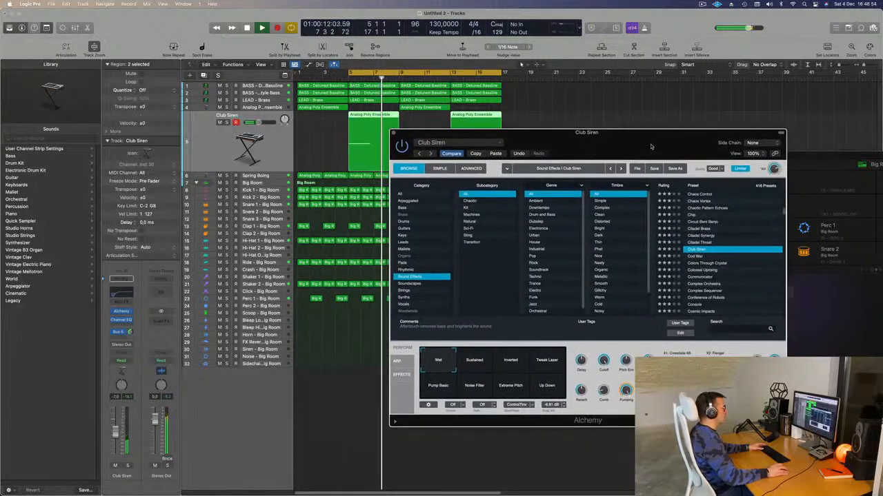
{"action": "left_click", "coordinate": [696, 258]}
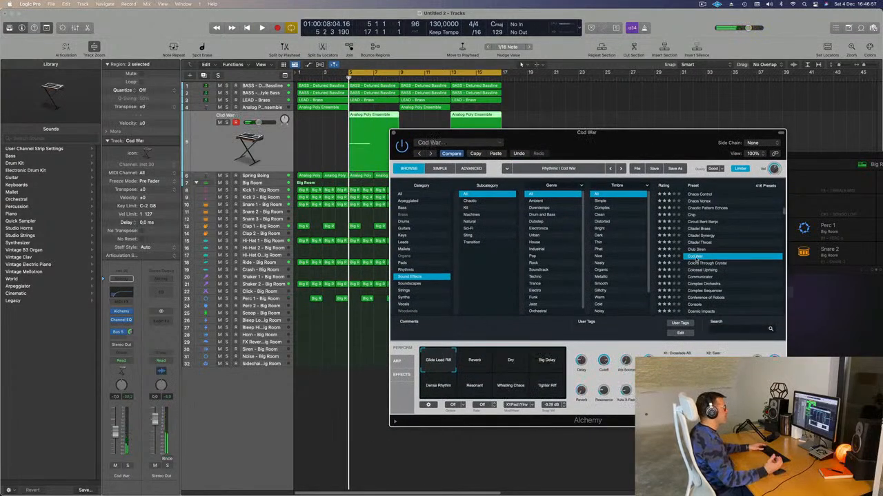
{"action": "left_click", "coordinate": [699, 264]}
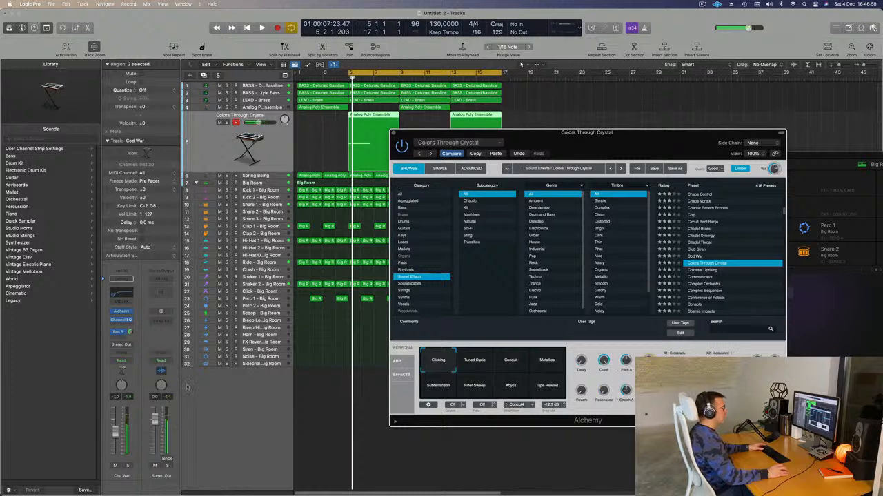
{"action": "key", "text": "space"}
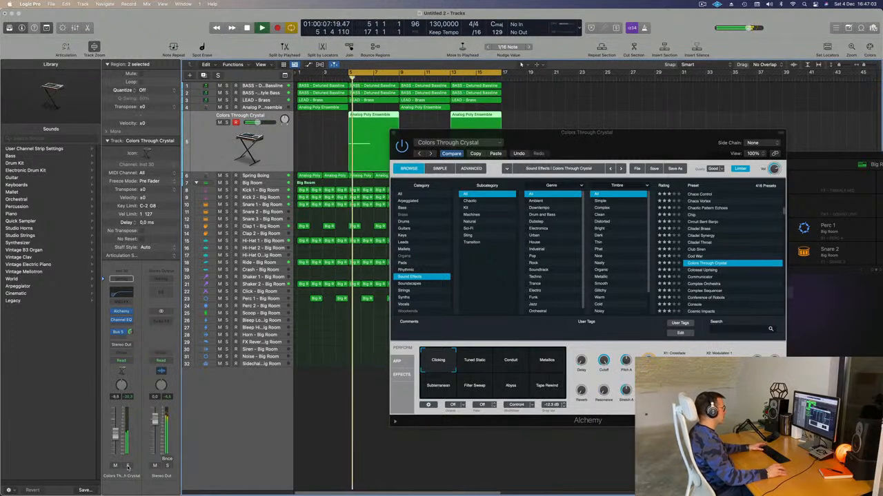
- Try the Communicator and Complex Orchestra presets, briefly soloing the track to hear Complex Orchestra alone
{"action": "left_click", "coordinate": [705, 277]}
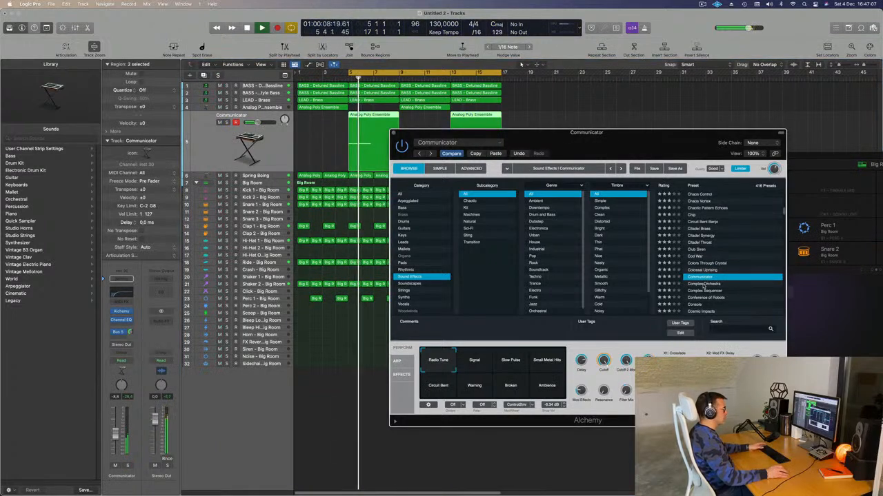
{"action": "left_click", "coordinate": [703, 284]}
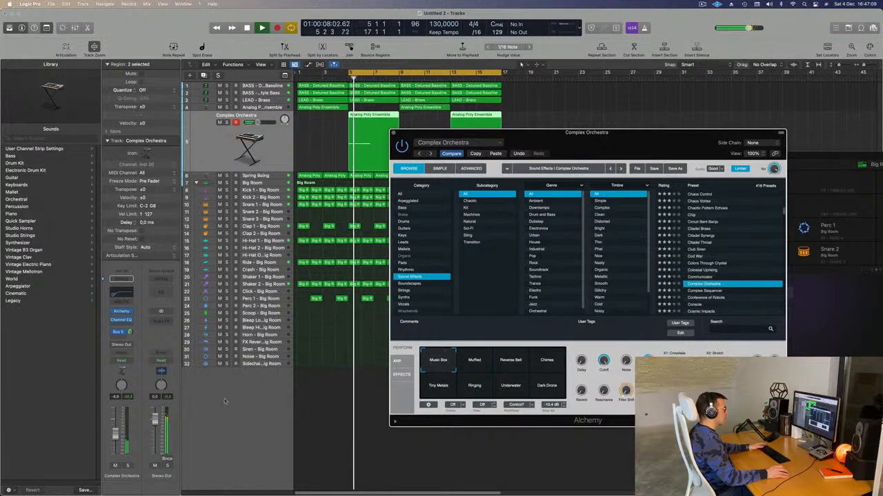
{"action": "left_click", "coordinate": [127, 466]}
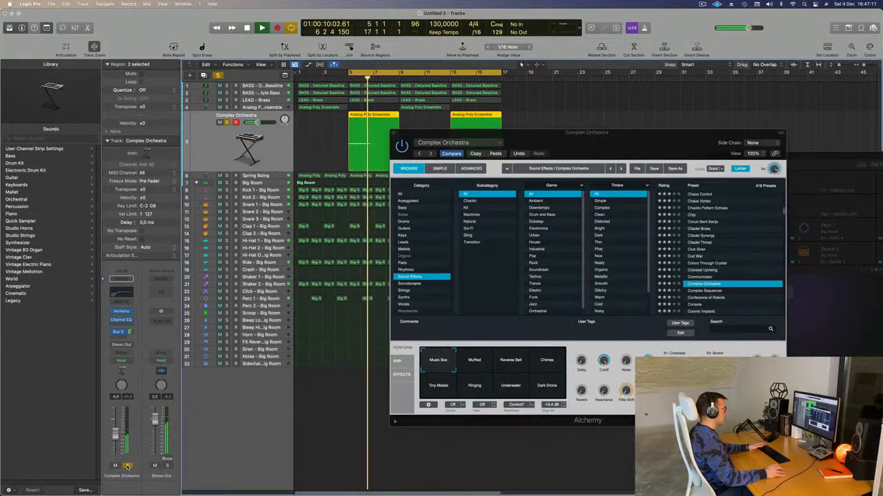
{"action": "left_click", "coordinate": [127, 466]}
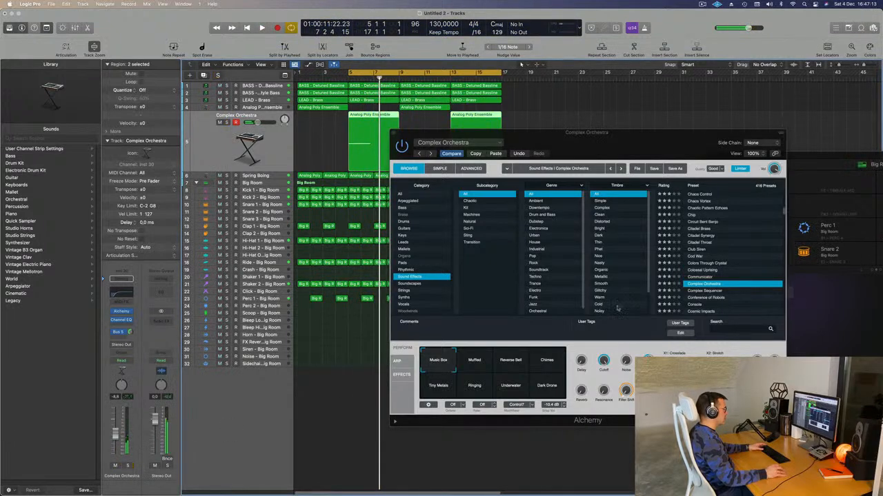
- Audition the Complex Sequencer, Conference of Robots, Cosmic Impacts and Cosmic Storm presets one after another in the mix
{"action": "left_click", "coordinate": [706, 291]}
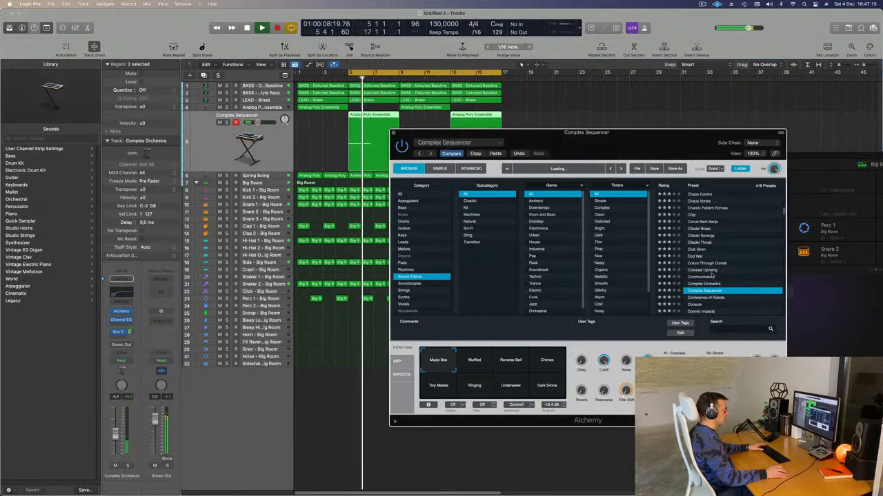
{"action": "scroll", "coordinate": [733, 279], "scroll_direction": "down", "scroll_amount": 1}
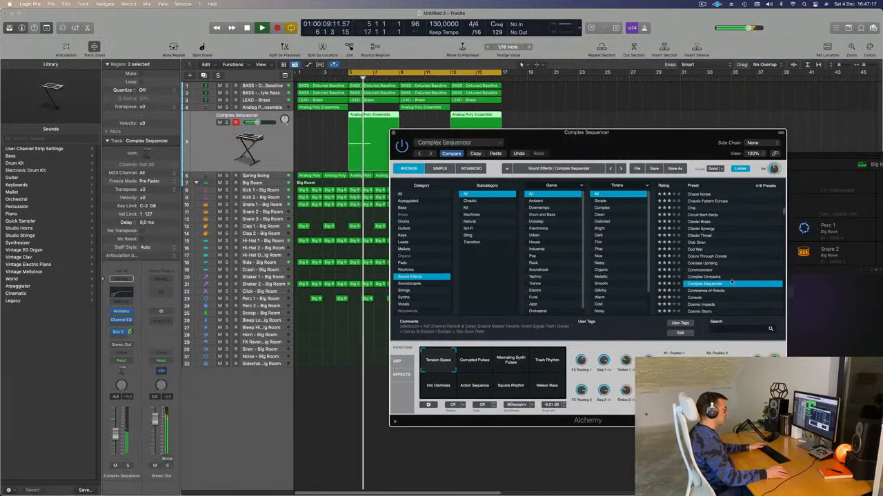
{"action": "left_click", "coordinate": [708, 291]}
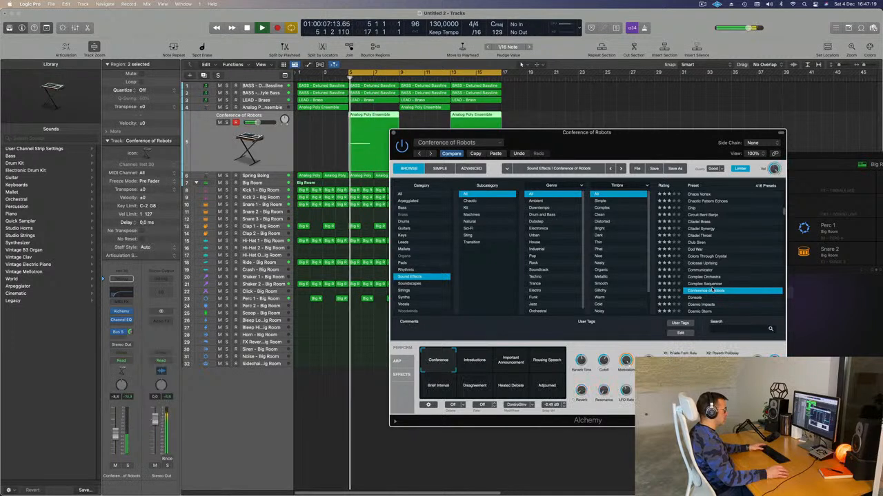
{"action": "scroll", "coordinate": [744, 267], "scroll_direction": "down", "scroll_amount": 7}
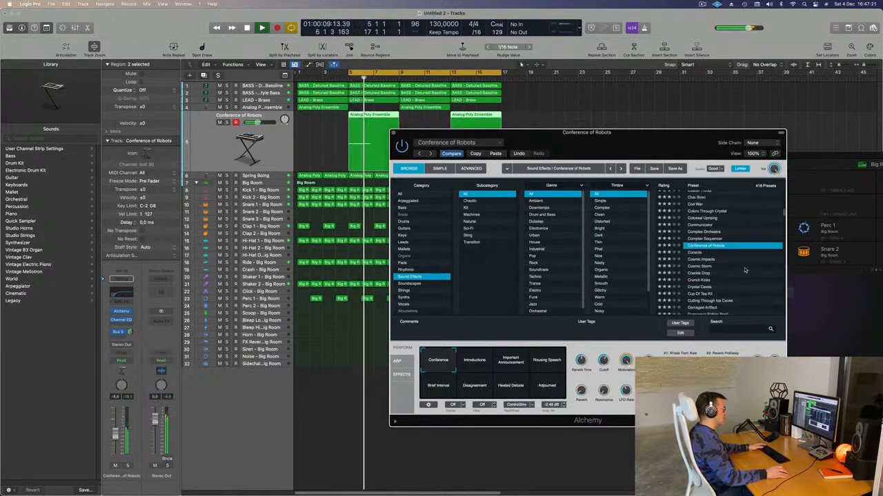
{"action": "left_click", "coordinate": [704, 260]}
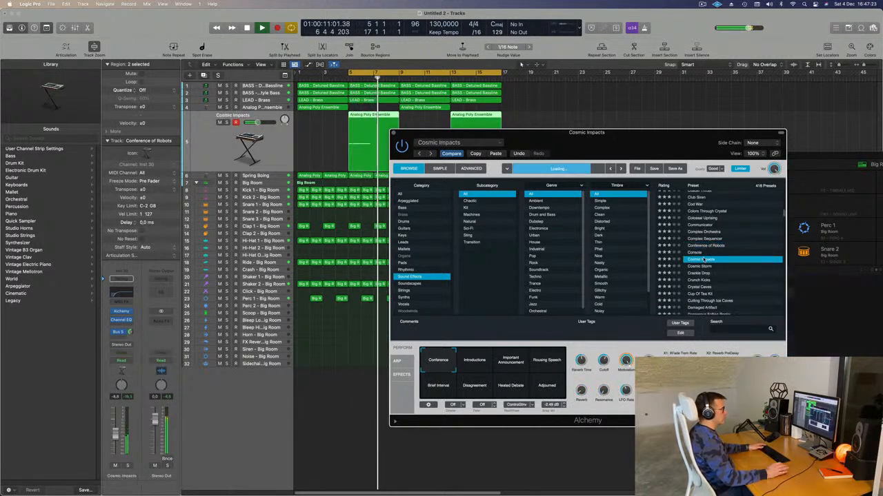
{"action": "scroll", "coordinate": [733, 264], "scroll_direction": "down", "scroll_amount": 1}
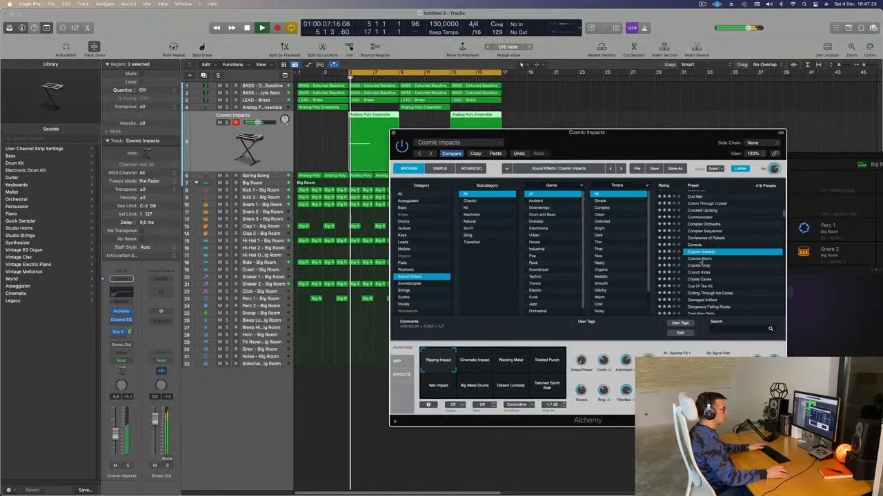
{"action": "left_click", "coordinate": [701, 259]}
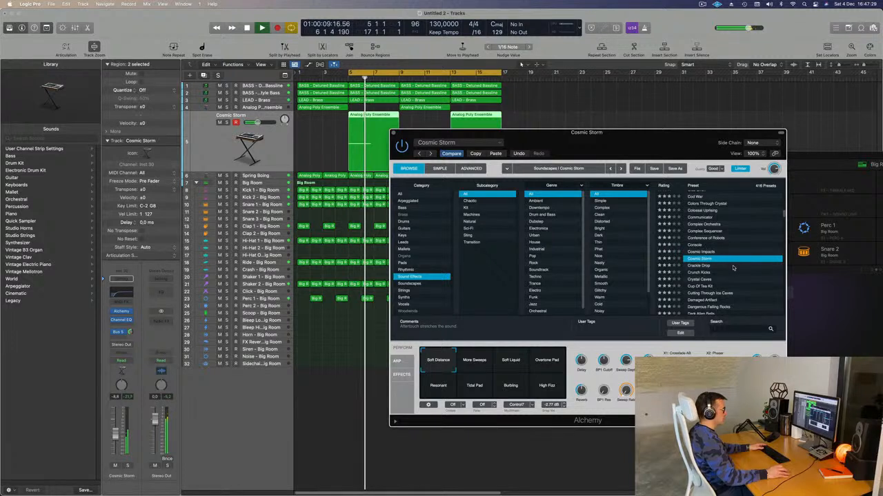
- Load the Dark Eruption sound effects preset and listen to it in the mix
{"action": "scroll", "coordinate": [744, 261], "scroll_direction": "down", "scroll_amount": 5}
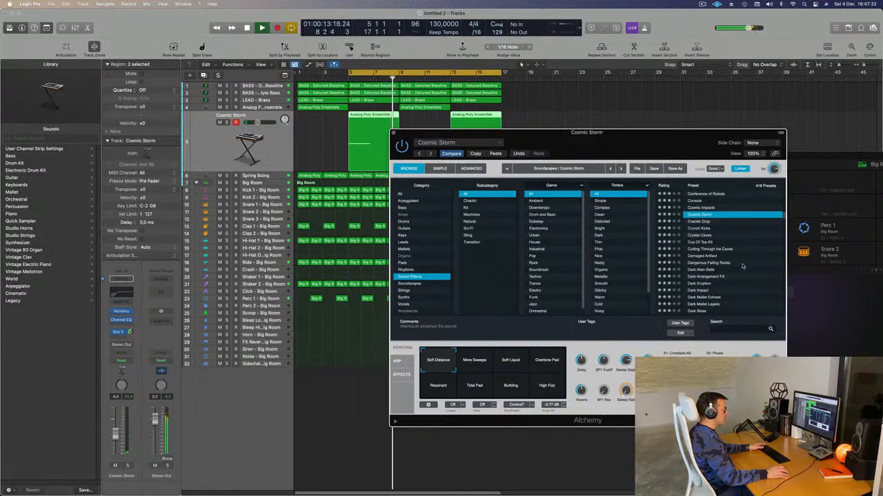
{"action": "left_click", "coordinate": [703, 284]}
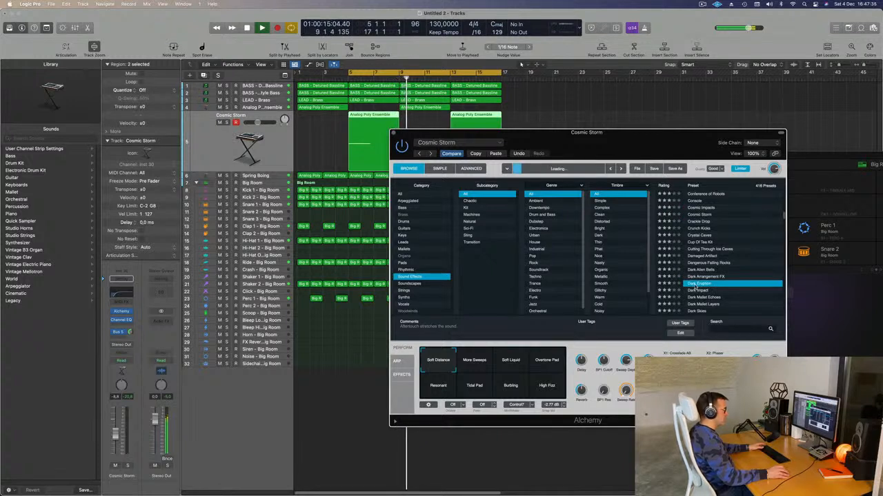
{"action": "scroll", "coordinate": [745, 278], "scroll_direction": "down", "scroll_amount": 3}
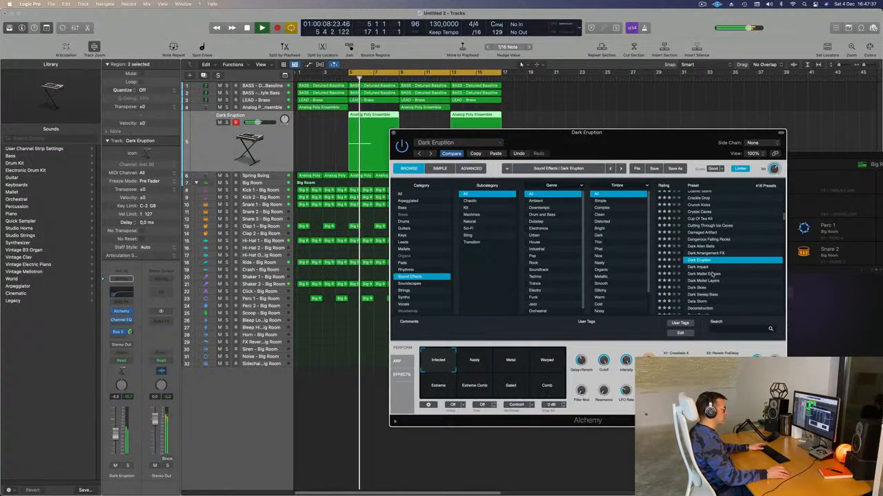
- Load Dark Mallet Echoes, compare the Darker, Harmonics and Ice Note snapshots, then choose Pitch FX and solo the track
{"action": "left_click", "coordinate": [710, 275]}
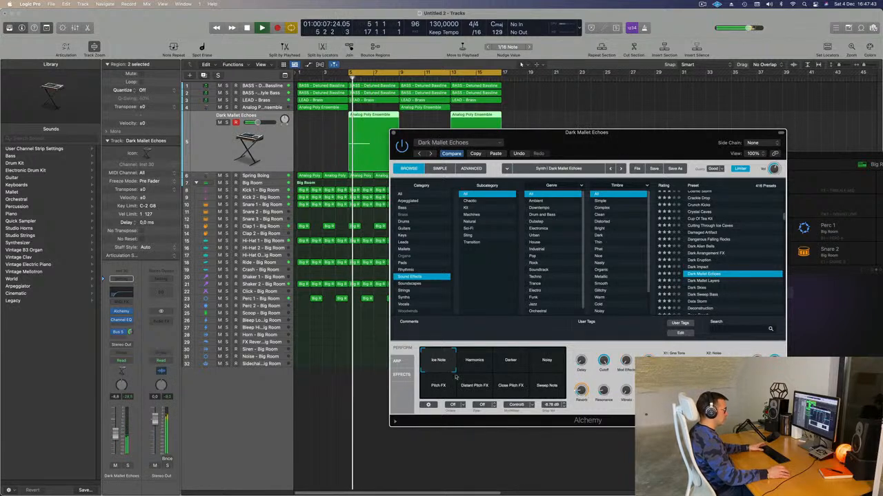
{"action": "left_click", "coordinate": [519, 365]}
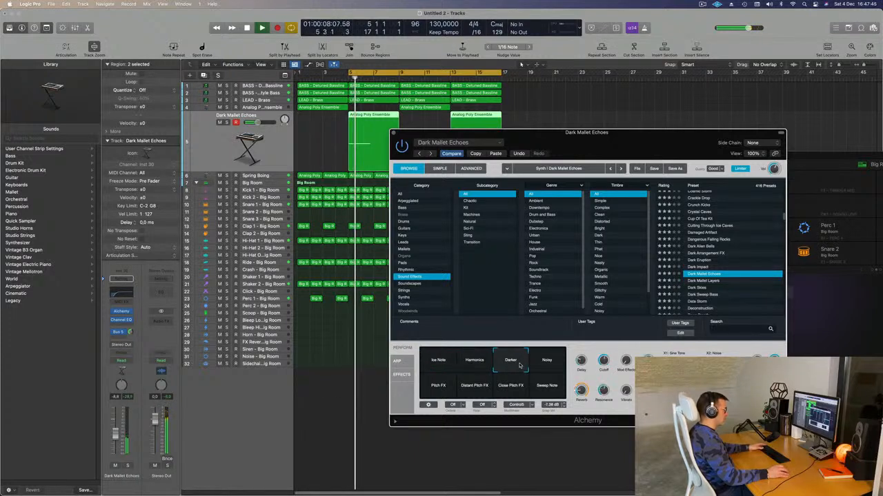
{"action": "left_click", "coordinate": [473, 366]}
{"action": "left_click", "coordinate": [442, 363]}
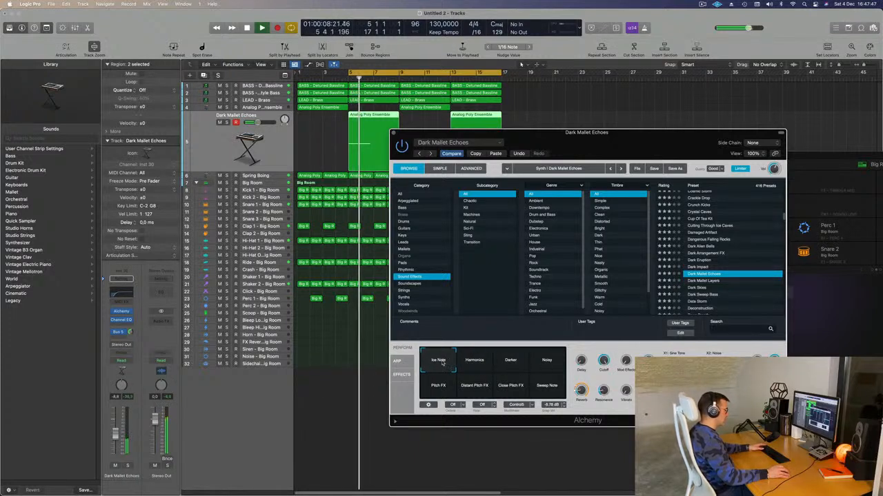
{"action": "left_click", "coordinate": [435, 390]}
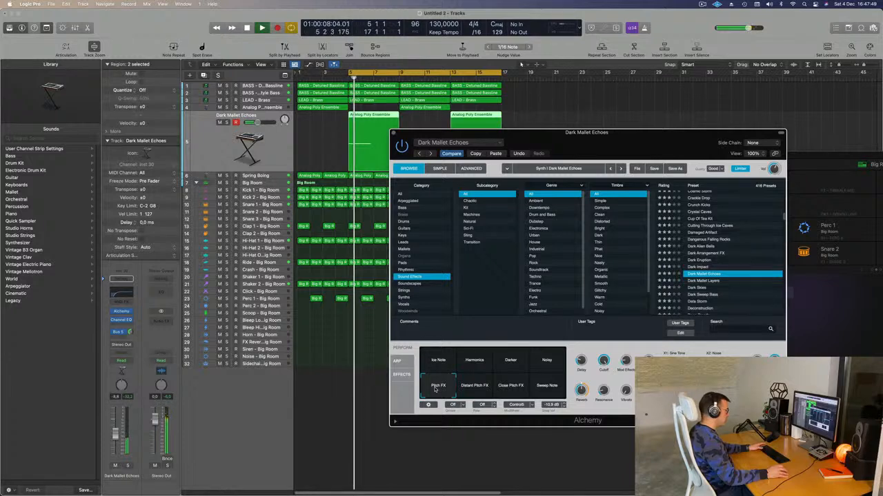
{"action": "left_click", "coordinate": [128, 466]}
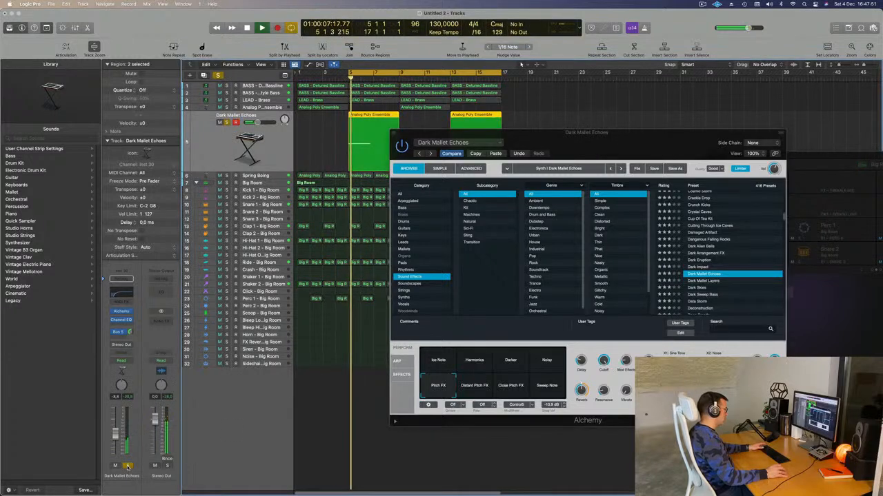
- Return Dark Mallet Echoes to the full mix, compare the Distant Pitch FX and Close Pitch FX snapshots, and choose Ice Note
{"action": "left_click", "coordinate": [127, 467]}
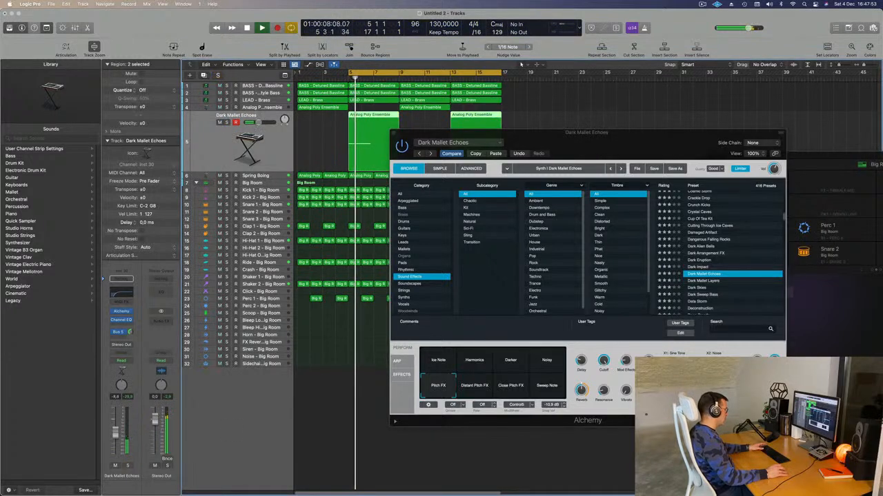
{"action": "left_click", "coordinate": [481, 382]}
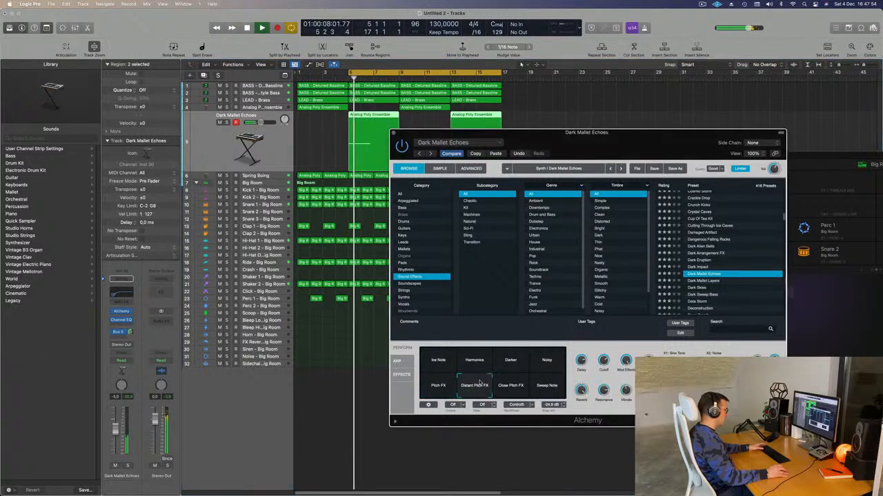
{"action": "left_click", "coordinate": [515, 391]}
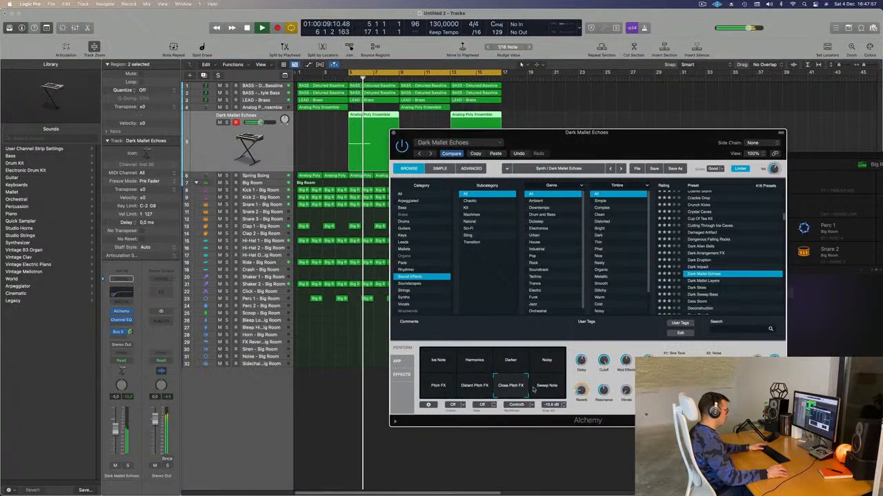
{"action": "left_click", "coordinate": [440, 358]}
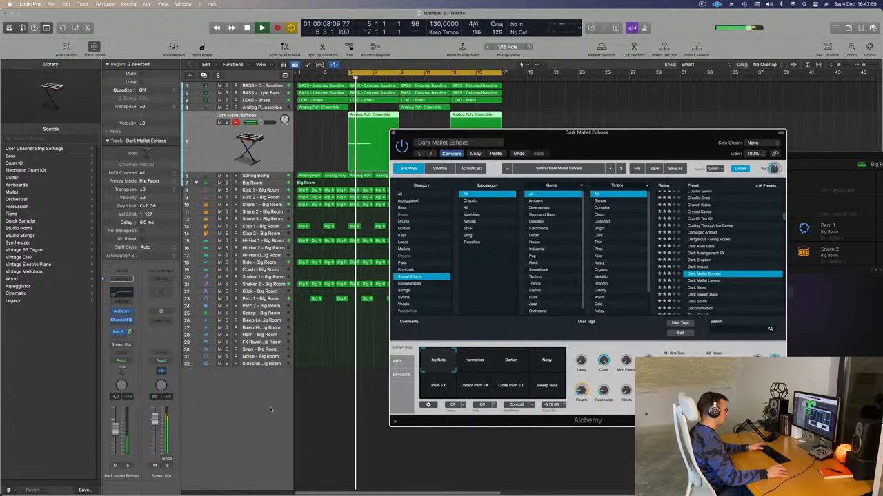
- Lower the Dark Mallet Echoes track's volume to -9.1 dB and close the Alchemy instrument
{"action": "left_click_drag", "start_coordinate": [115, 436], "coordinate": [115, 438]}
{"action": "key", "text": "Return"}
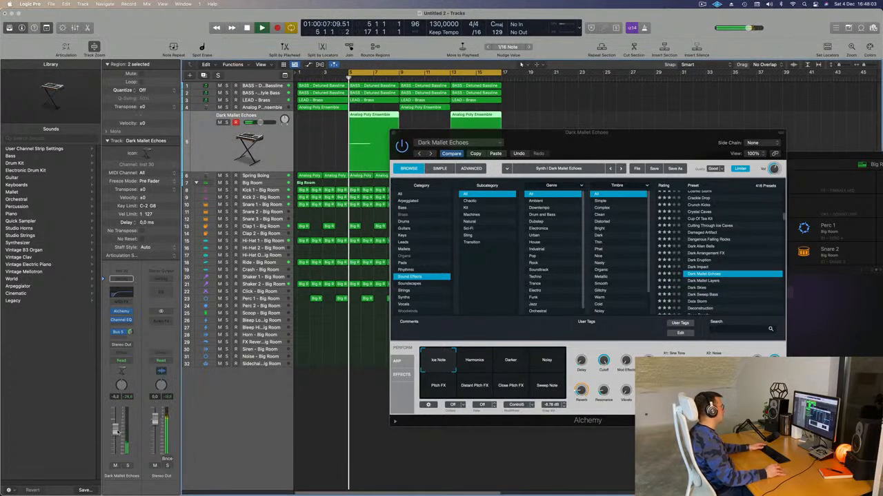
{"action": "left_click", "coordinate": [393, 132]}
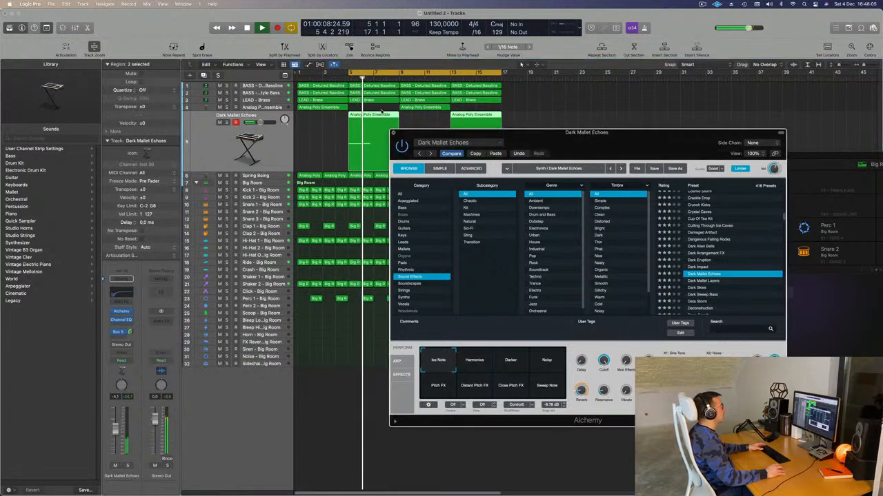
- Extend the cycle range back to bar 1 and slightly raise the Analog Poly Ensemble track's volume while playing from the start
{"action": "left_click", "coordinate": [348, 76]}
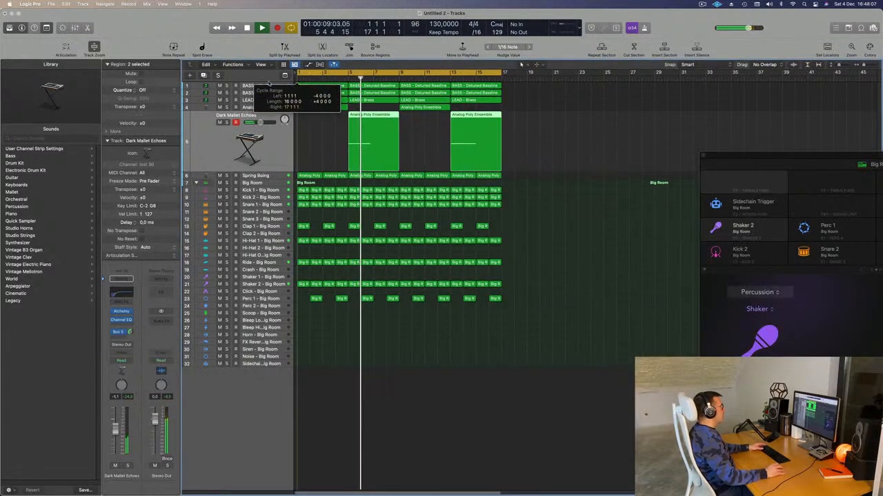
{"action": "left_click", "coordinate": [258, 101]}
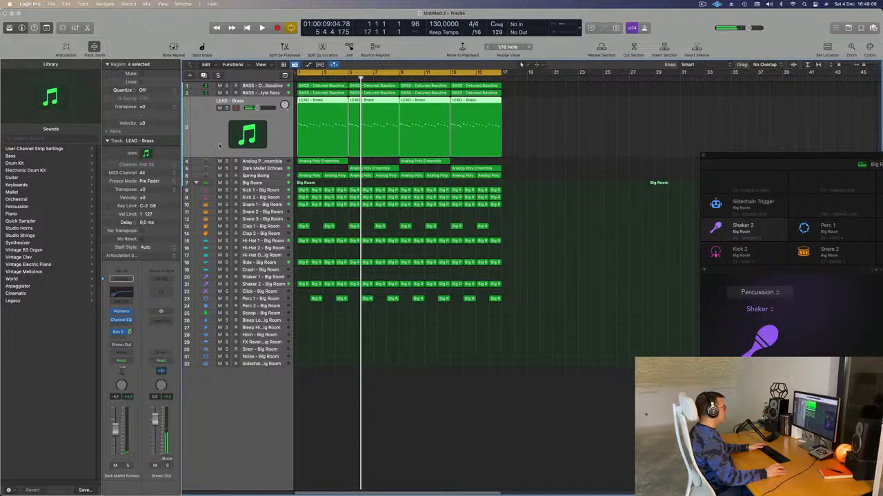
{"action": "key", "text": "Return"}
{"action": "key", "text": "space"}
{"action": "left_click", "coordinate": [262, 162]}
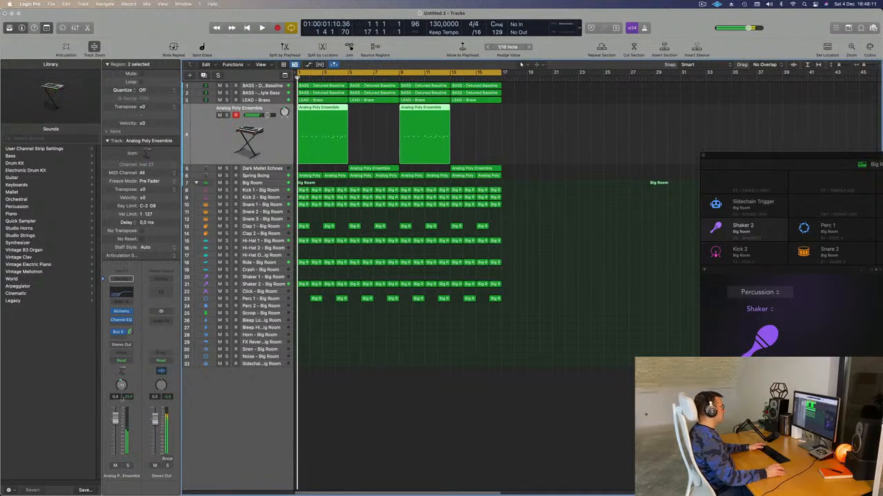
{"action": "key", "text": "Return"}
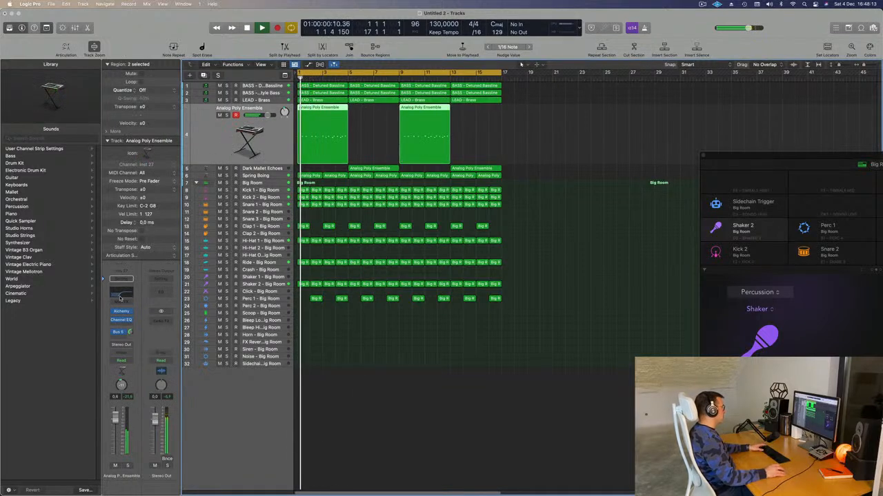
- Boost the high shelf on Analog Poly Ensemble's Channel EQ by 5.6 dB at 4220 Hz, and close the equalizer
{"action": "left_click", "coordinate": [122, 320]}
{"action": "left_click_drag", "start_coordinate": [672, 235], "coordinate": [626, 220]}
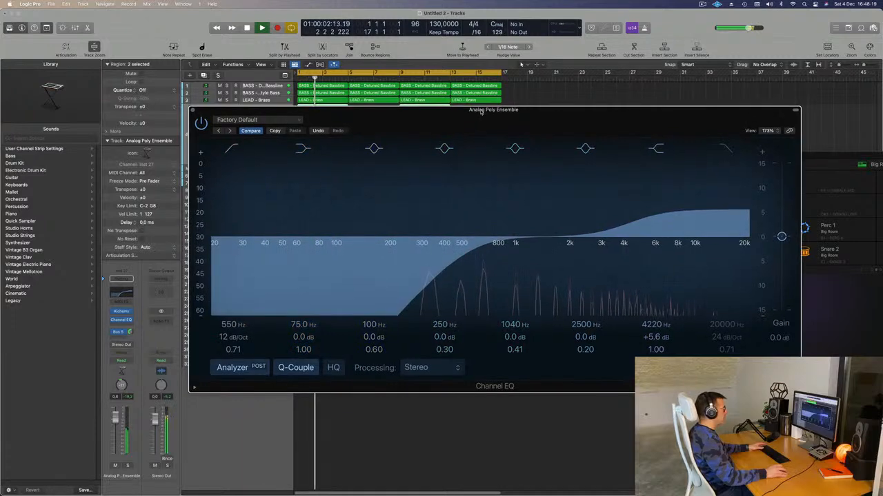
{"action": "left_click_drag", "start_coordinate": [194, 111], "coordinate": [264, 116]}
{"action": "left_click", "coordinate": [265, 115]}
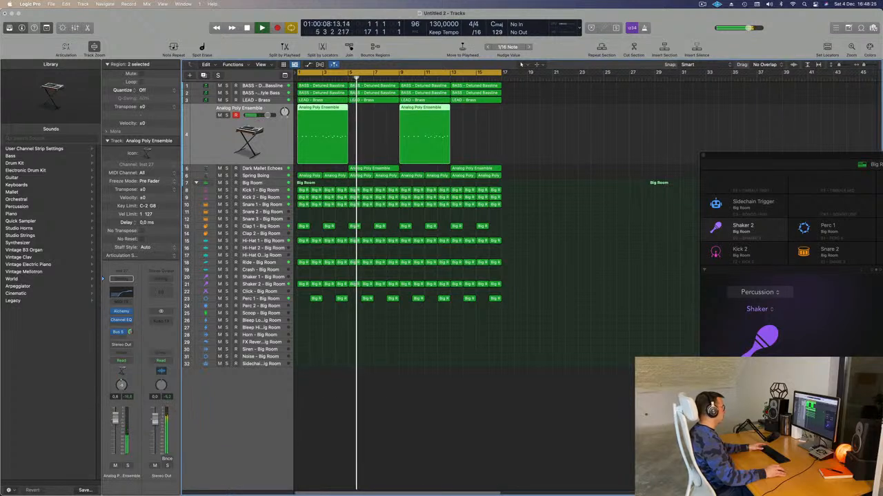
- Raise the Dark Mallet Echoes track's volume a few decibels while listening around bar 5
{"action": "left_click", "coordinate": [265, 170]}
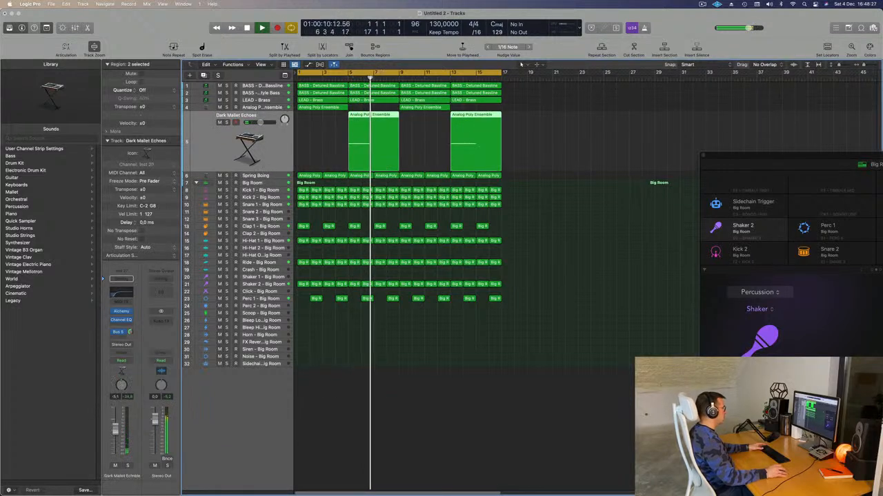
{"action": "left_click", "coordinate": [337, 78]}
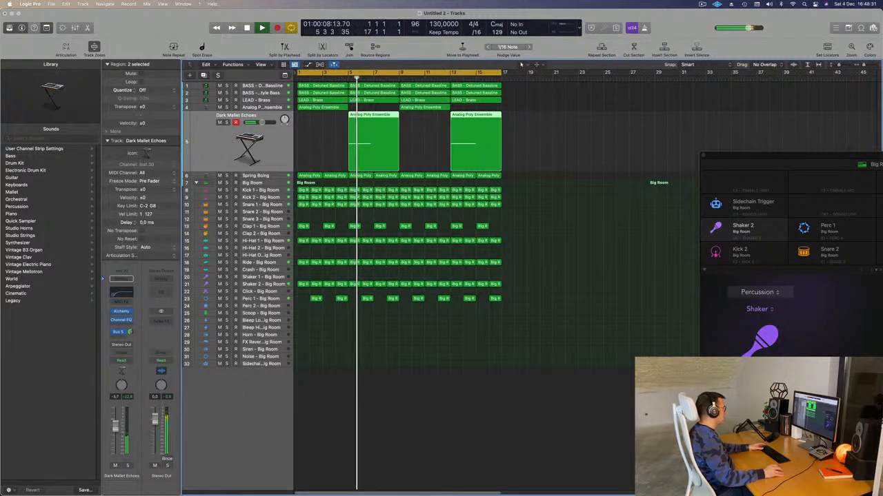
{"action": "left_click", "coordinate": [425, 401]}
{"action": "scroll", "coordinate": [425, 401], "scroll_direction": "left", "scroll_amount": 5}
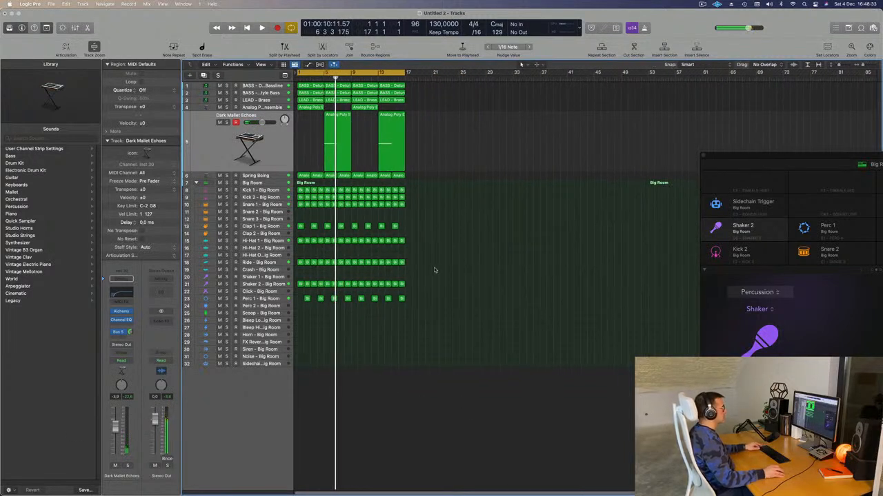
- Play from the start, briefly compare the mix with the Ride muted, and lower the Ride's volume to about -16 dB
{"action": "key", "text": "Return"}
{"action": "left_click", "coordinate": [277, 256]}
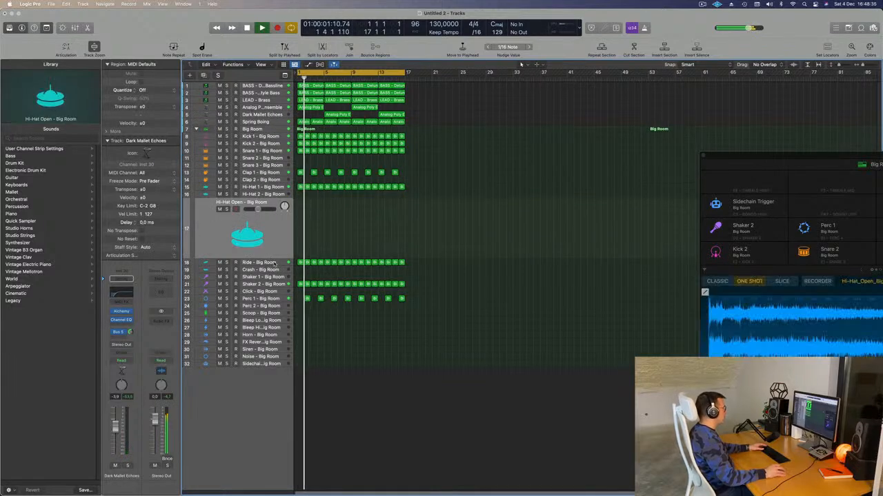
{"action": "left_click", "coordinate": [274, 262]}
{"action": "key", "text": "Return"}
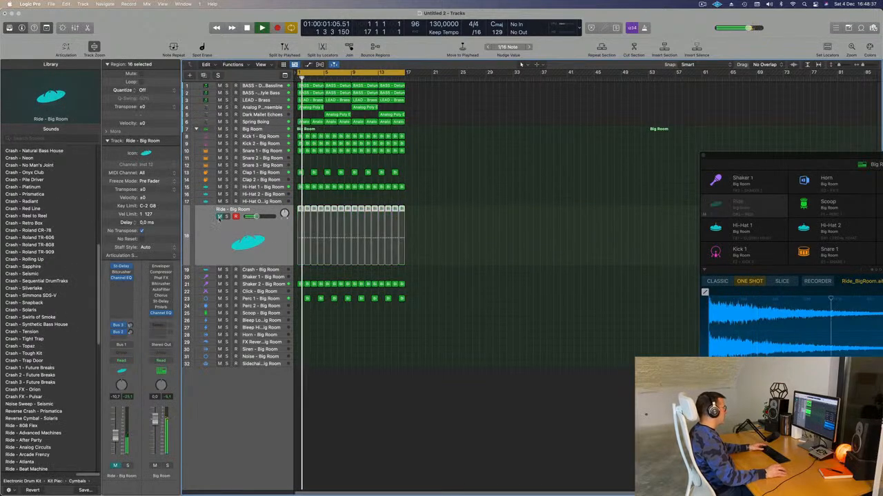
{"action": "left_click_drag", "start_coordinate": [257, 218], "coordinate": [253, 217]}
{"action": "left_click", "coordinate": [482, 222]}
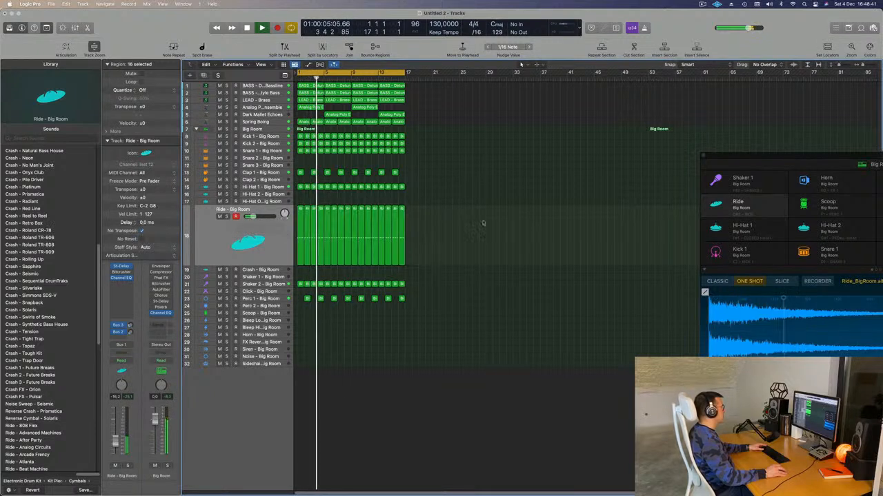
{"action": "key", "text": "space"}
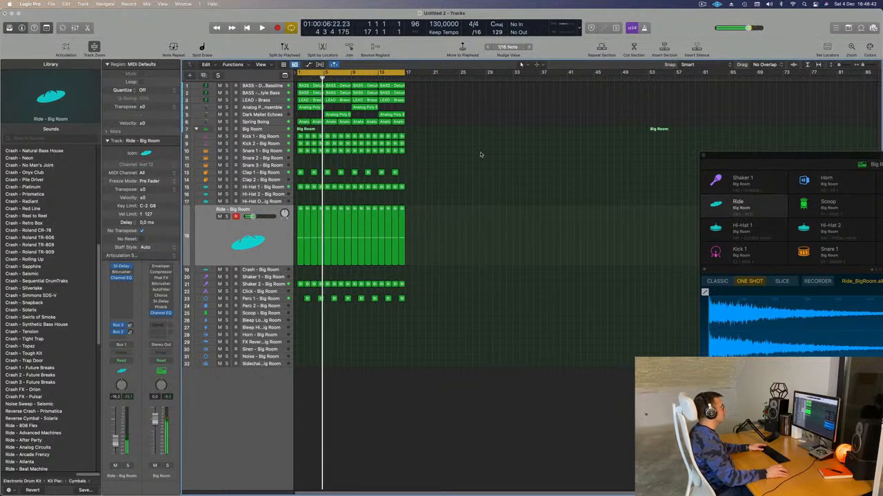
- Repeat the 16-bar section three times across all tracks, and extend the cycle range to bar 65
{"action": "key", "text": "ctrl+super+r"}
{"action": "key", "text": "ctrl+super+r"}
{"action": "key", "text": "ctrl+super+r"}
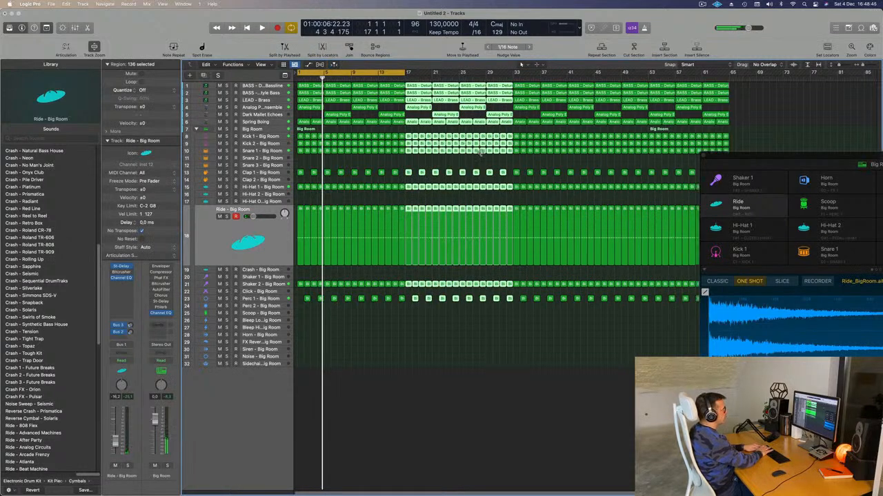
{"action": "key", "text": "space"}
{"action": "key", "text": "super+Left"}
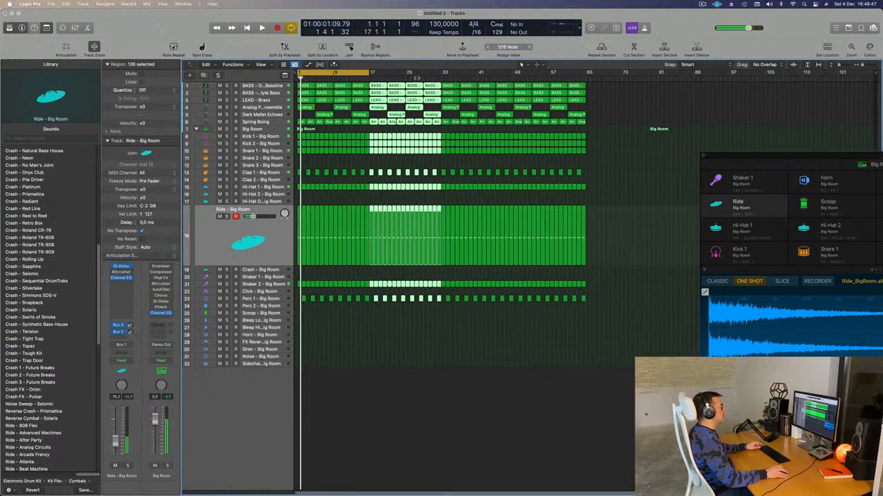
{"action": "left_click_drag", "start_coordinate": [370, 72], "coordinate": [583, 102]}
{"action": "key", "text": "space"}
{"action": "key", "text": "space"}
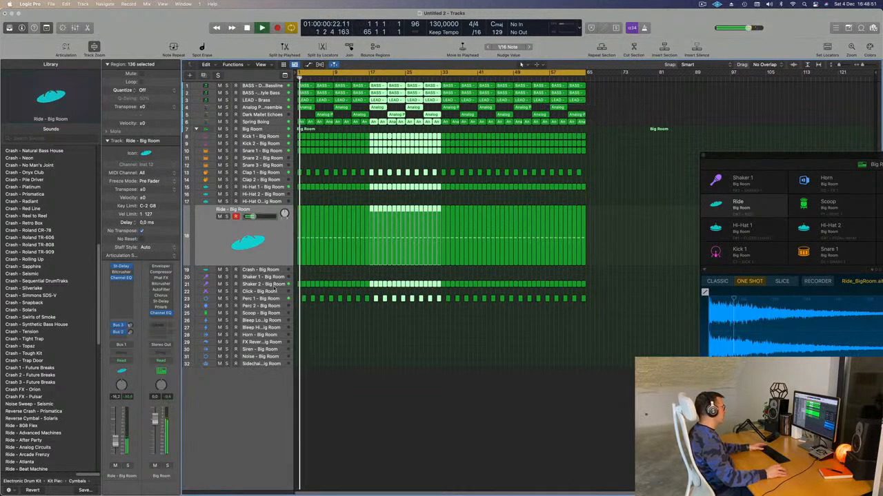
- Lower the Shaker 2 track's volume to -22.0 dB
{"action": "left_click", "coordinate": [237, 284]}
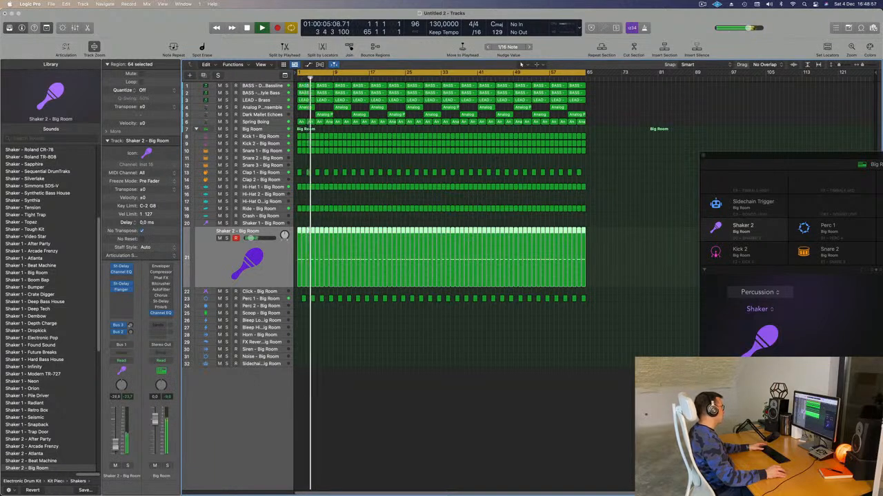
{"action": "left_click", "coordinate": [373, 200]}
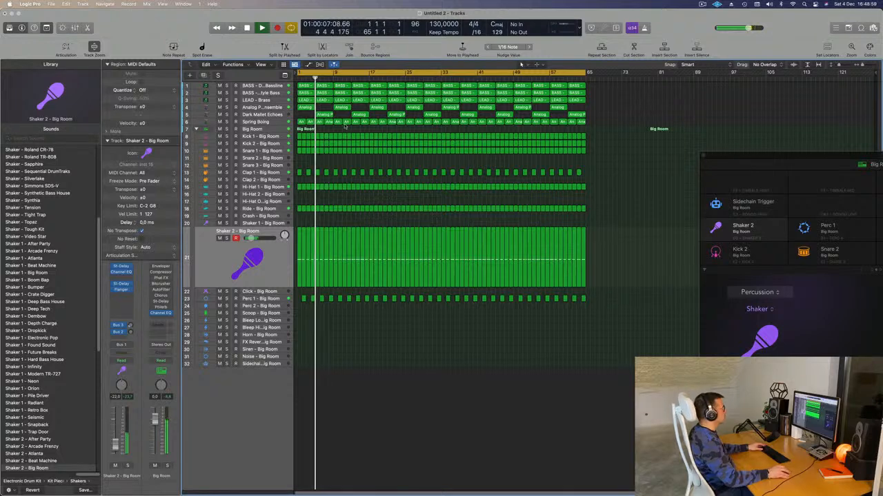
- Color and name all regions in the arrangement by their tracks
{"action": "scroll", "coordinate": [386, 196], "scroll_direction": "right", "scroll_amount": 3}
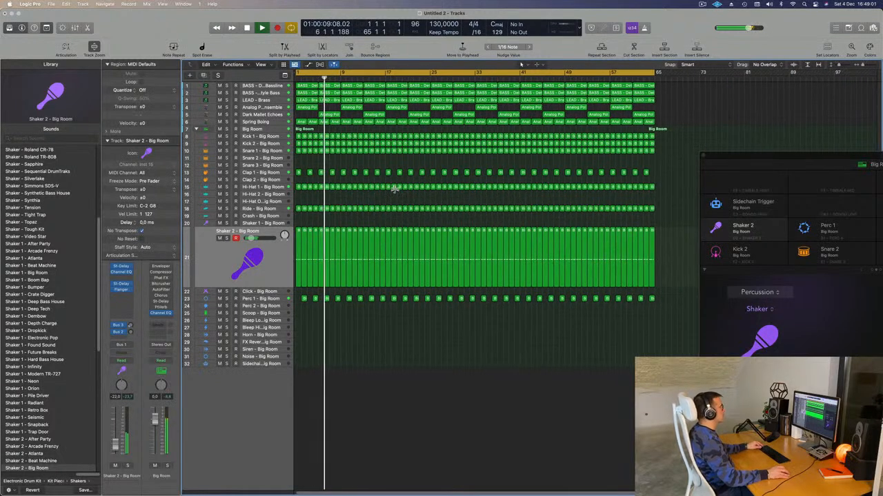
{"action": "scroll", "coordinate": [395, 191], "scroll_direction": "up", "scroll_amount": 1}
{"action": "key", "text": "super+a"}
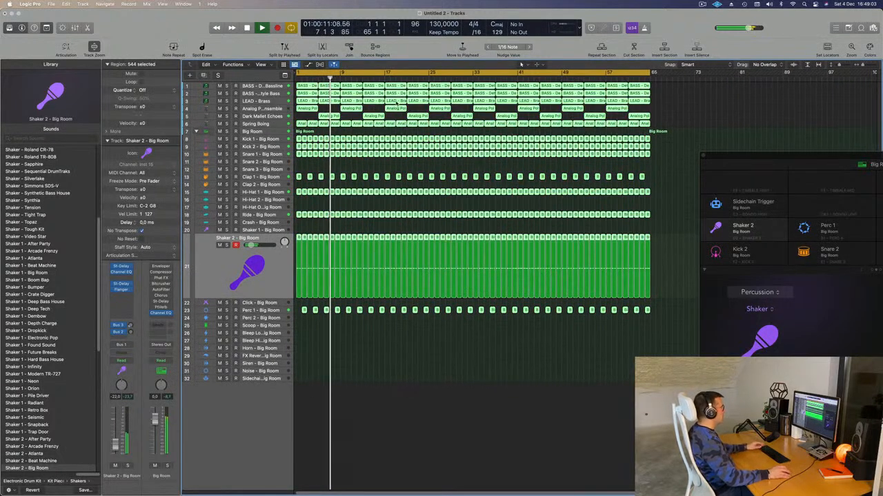
{"action": "right_click", "coordinate": [399, 100]}
{"action": "left_click", "coordinate": [422, 104]}
{"action": "right_click", "coordinate": [403, 100]}
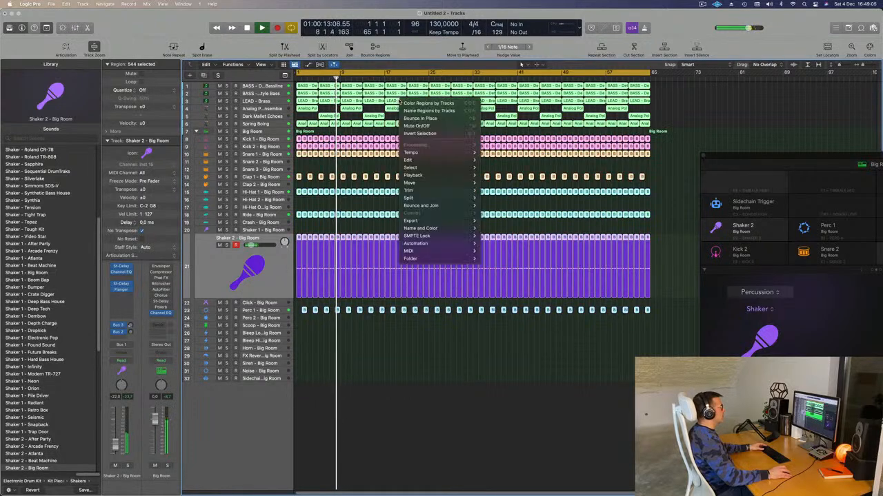
{"action": "left_click", "coordinate": [410, 110]}
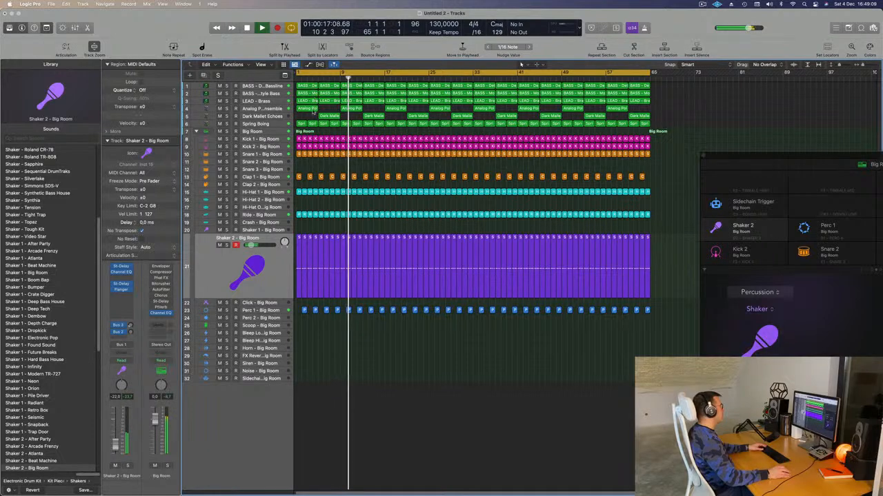
- Delete the LEAD - Brass, Analog Poly Ensemble and Dark Mallet Echoes regions in the first 16 bars, plus the Spring Boing region at bar 3
{"action": "key", "text": "Return"}
{"action": "key", "text": "space"}
{"action": "left_click", "coordinate": [312, 101]}
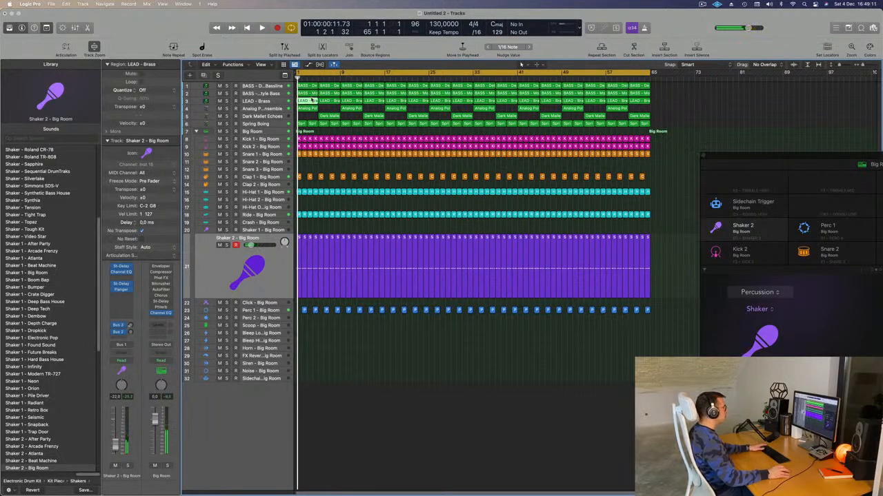
{"action": "left_click_drag", "start_coordinate": [350, 117], "coordinate": [377, 118]}
{"action": "key", "text": "Delete"}
- Play the intro from the start and briefly solo the BASS - Detuned Bassline track to hear it alone
{"action": "key", "text": "space"}
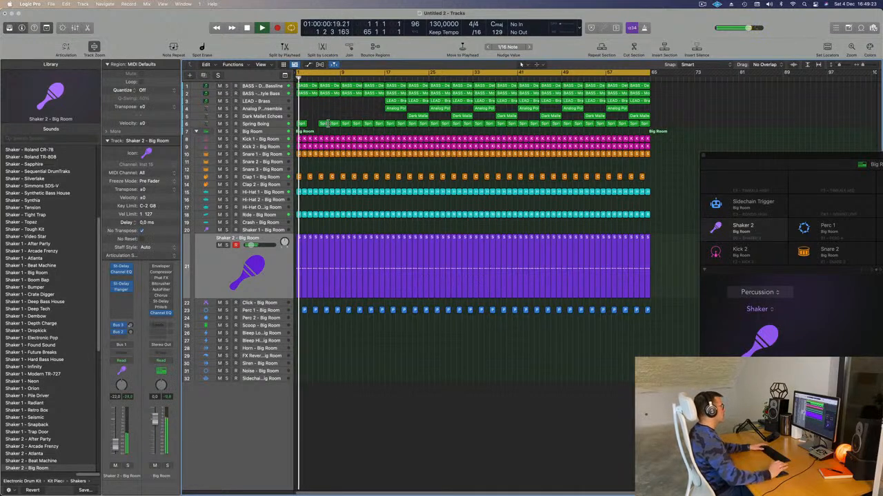
{"action": "key", "text": "super+Right"}
{"action": "key", "text": "space"}
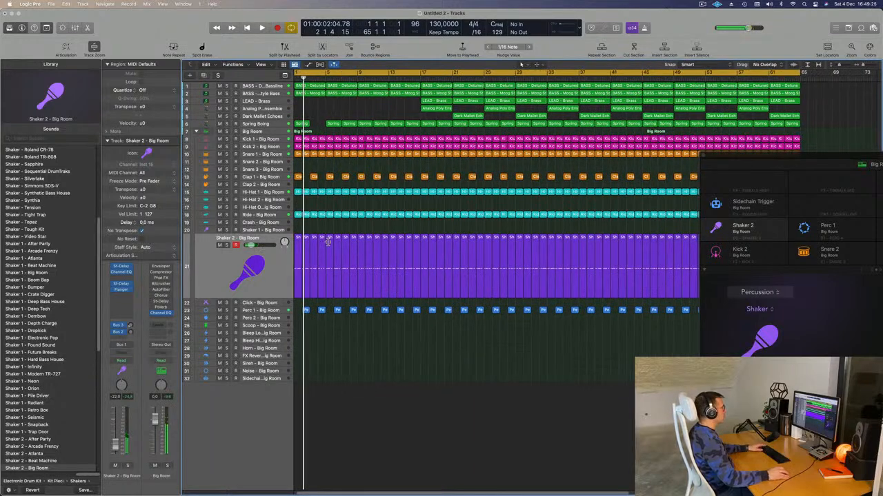
{"action": "key", "text": "space"}
{"action": "key", "text": "super+Left"}
{"action": "left_click", "coordinate": [264, 85]}
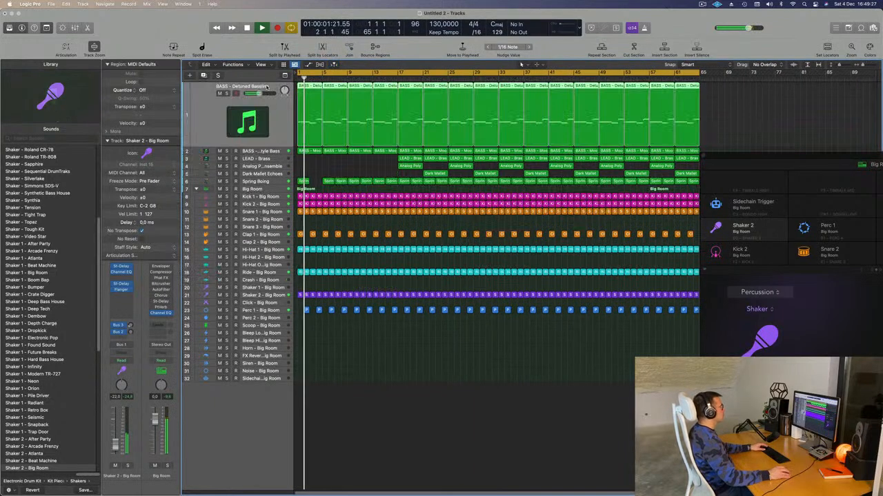
{"action": "key", "text": "space"}
{"action": "key", "text": "space"}
{"action": "left_click", "coordinate": [226, 94]}
{"action": "key", "text": "space"}
{"action": "key", "text": "space"}
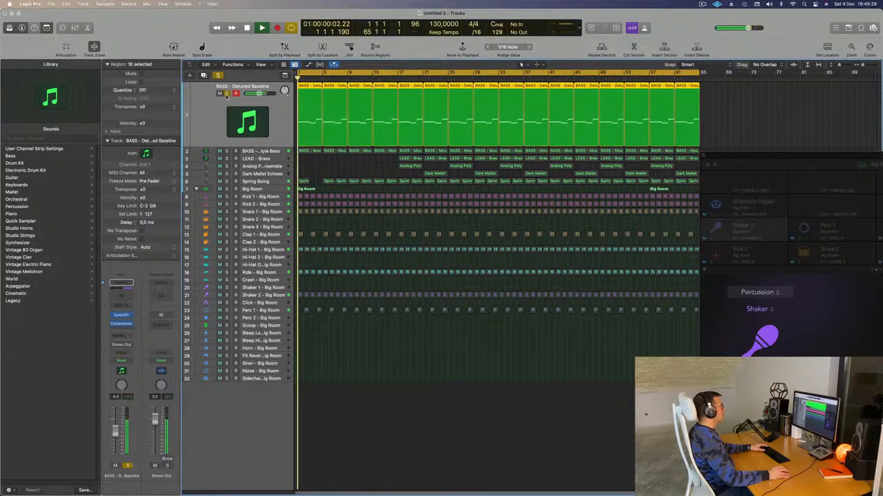
{"action": "left_click", "coordinate": [227, 94]}
{"action": "key", "text": "space"}
{"action": "key", "text": "space"}
- Mute the BASS - Moog Style Bass track, listen to the intro without it, and select that track
{"action": "left_click", "coordinate": [219, 151]}
{"action": "key", "text": "space"}
{"action": "key", "text": "space"}
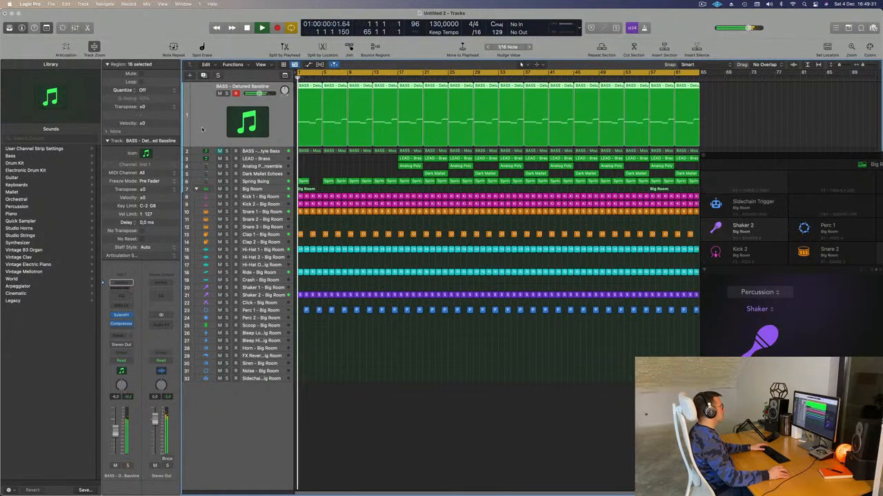
{"action": "left_click", "coordinate": [259, 151]}
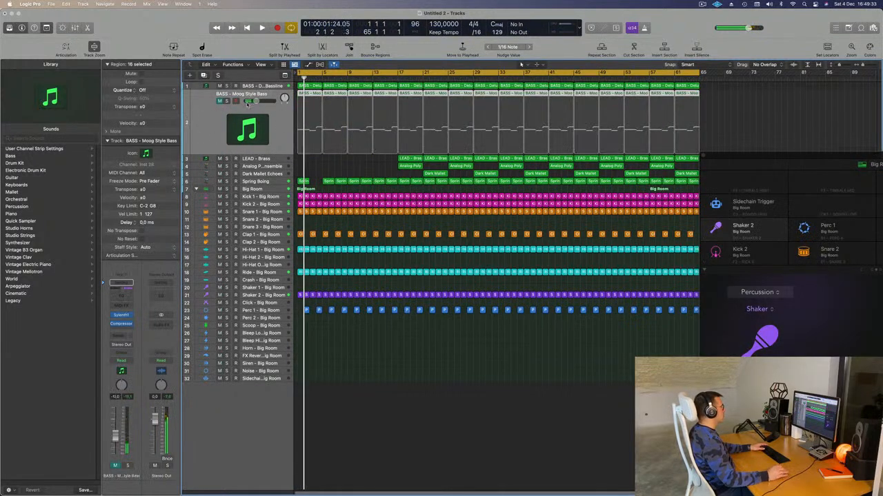
- Unmute the BASS - Moog Style Bass track and set its automation mode to Touch
{"action": "left_click", "coordinate": [219, 102]}
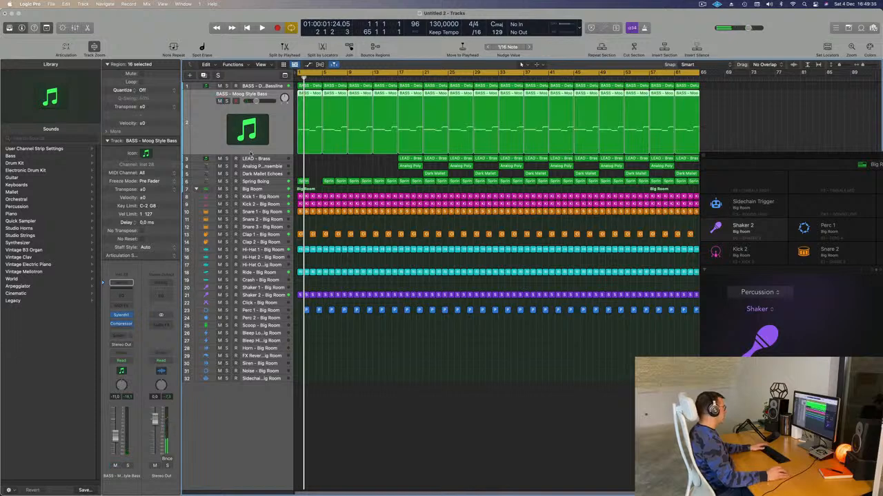
{"action": "left_click", "coordinate": [129, 361]}
{"action": "left_click", "coordinate": [122, 369]}
- Open the Sylenth1 instrument of the BASS - Moog Style Bass track and try out its filter cutoff while playing from the start
{"action": "left_click", "coordinate": [121, 315]}
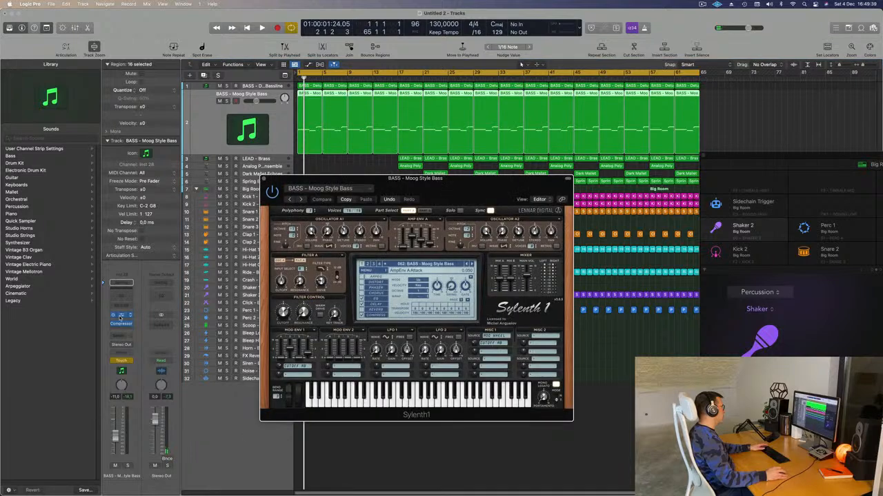
{"action": "key", "text": "Return"}
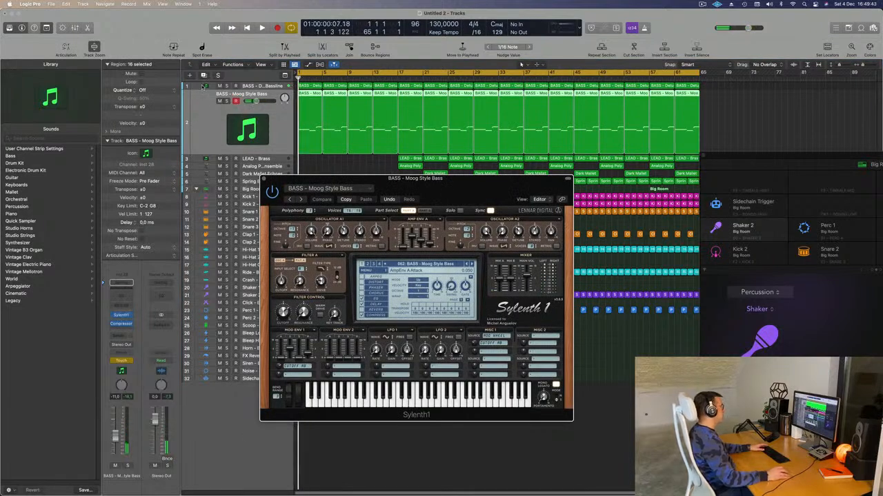
{"action": "key", "text": "space"}
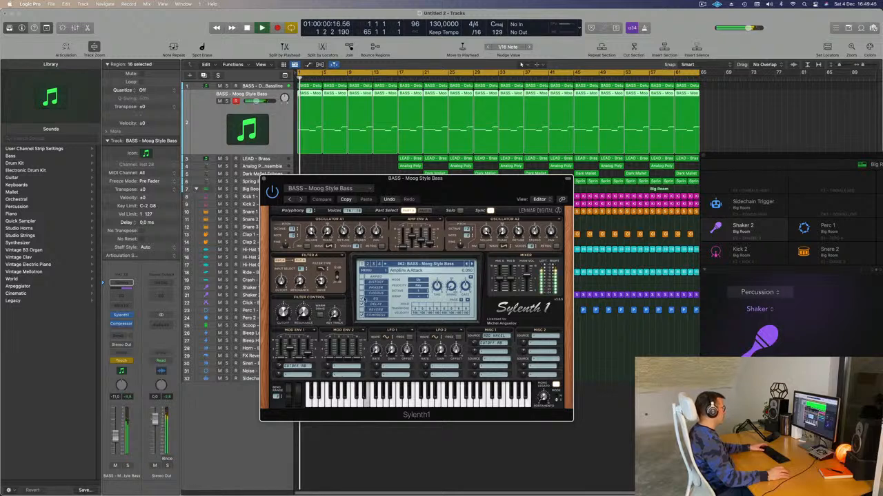
{"action": "key", "text": "space"}
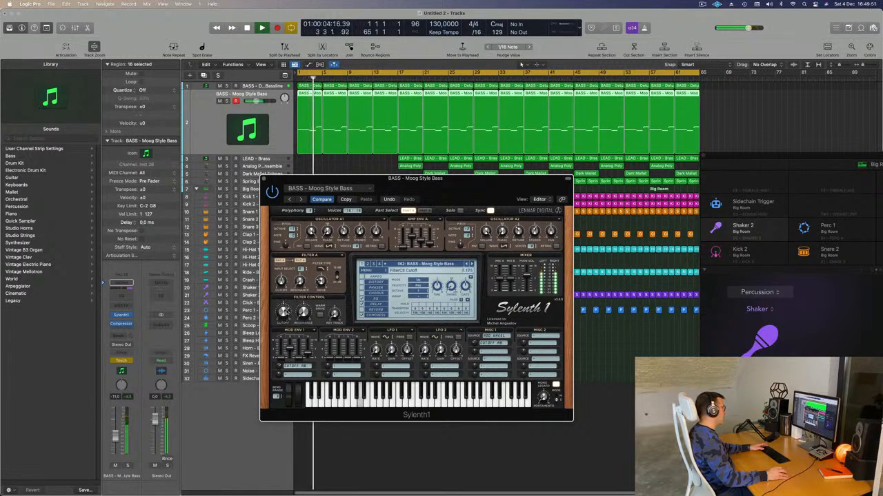
{"action": "key", "text": "space"}
- Show track automation, record a short Sylenth1 filter cutoff movement on the Moog Style Bass track from bar 1, and close the instrument
{"action": "left_click", "coordinate": [208, 122]}
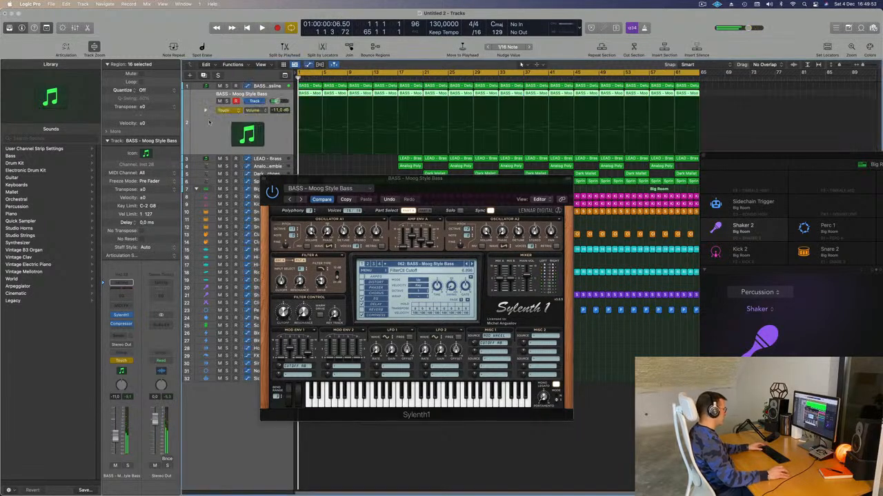
{"action": "left_click", "coordinate": [237, 111]}
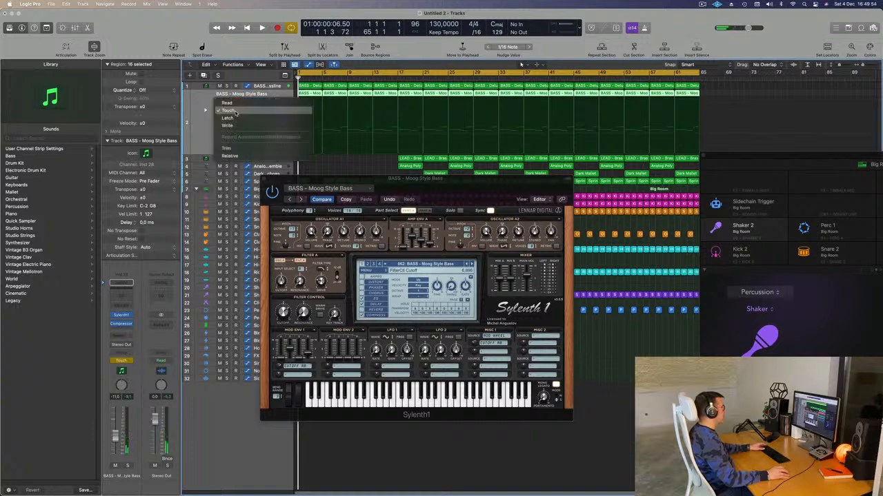
{"action": "left_click", "coordinate": [208, 138]}
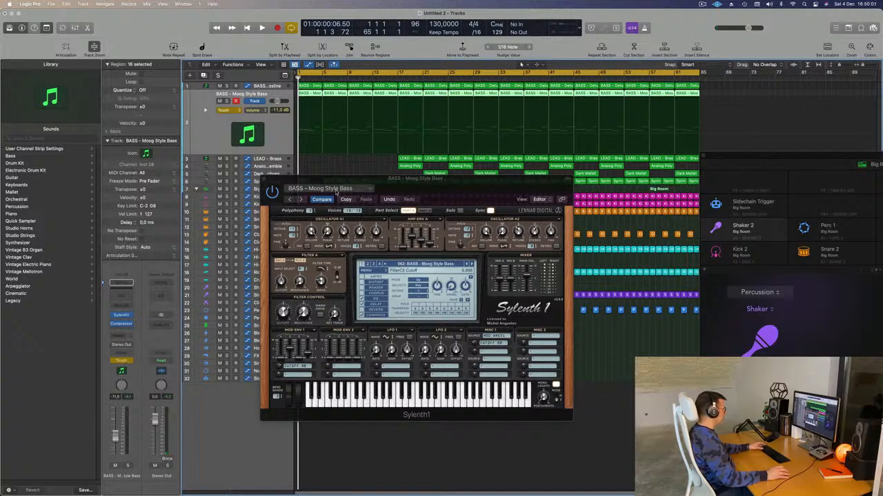
{"action": "key", "text": "space"}
{"action": "left_click_drag", "start_coordinate": [399, 185], "coordinate": [429, 181]}
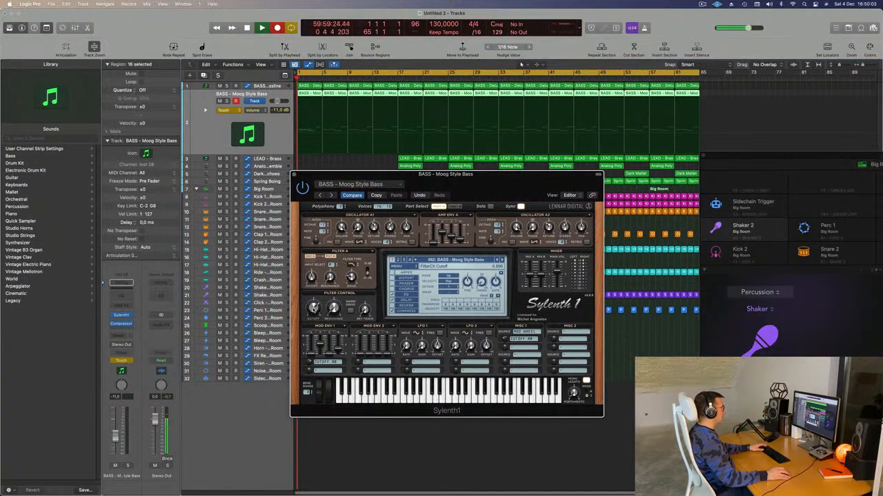
{"action": "key", "text": "space"}
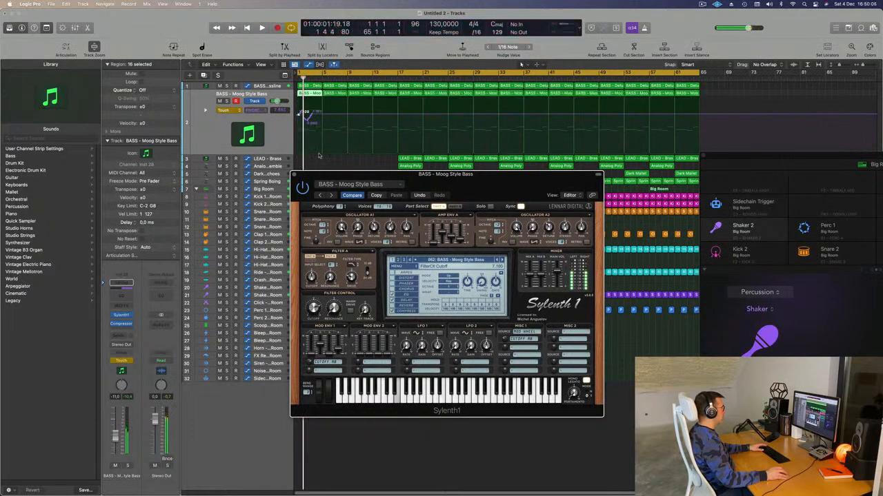
{"action": "left_click", "coordinate": [294, 175]}
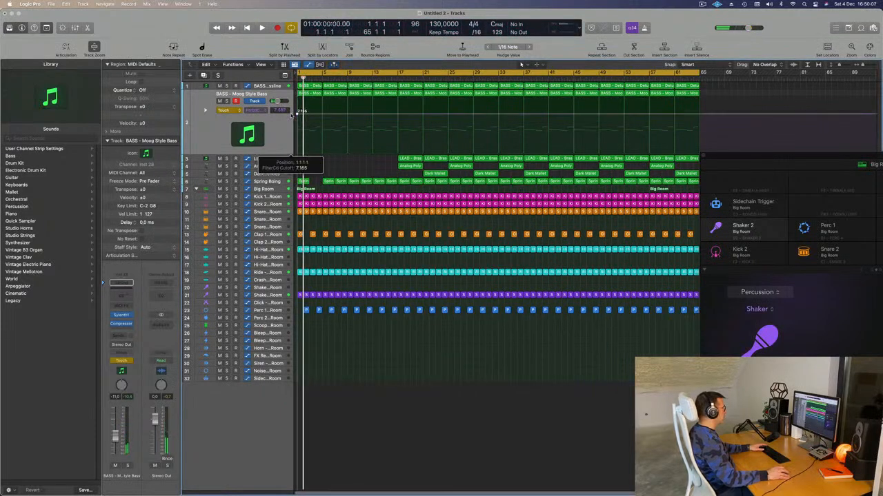
- Lower the Moog Style Bass track's flat cutoff automation line to about 2.97 and set its automation mode to Read
{"action": "key", "text": "space"}
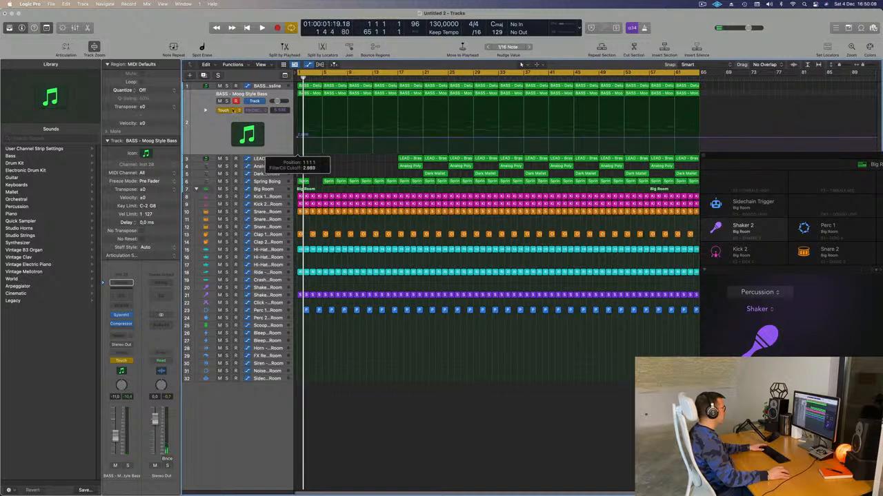
{"action": "left_click", "coordinate": [228, 111]}
{"action": "left_click", "coordinate": [227, 104]}
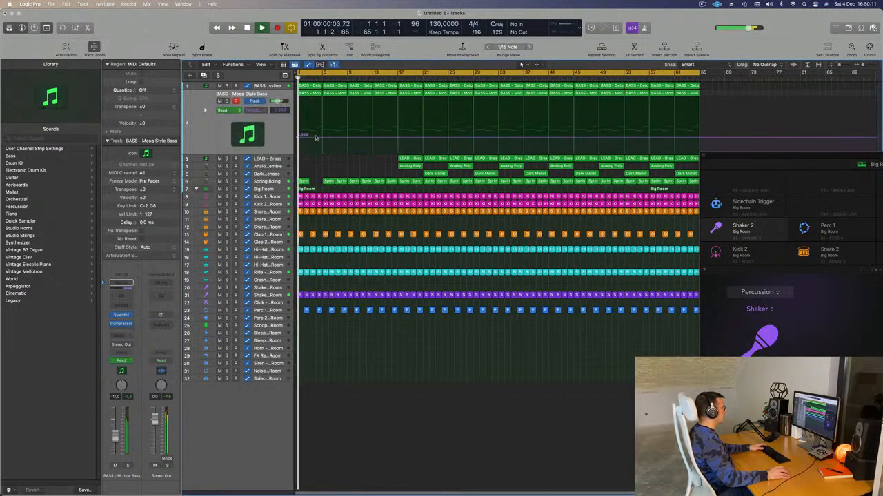
- Draw two rising filter cutoff ramps on the Moog Style Bass track, over bars 1–4 and 5–8, each dropping back low at its end
{"action": "left_click", "coordinate": [322, 138]}
{"action": "left_click_drag", "start_coordinate": [298, 138], "coordinate": [324, 141]}
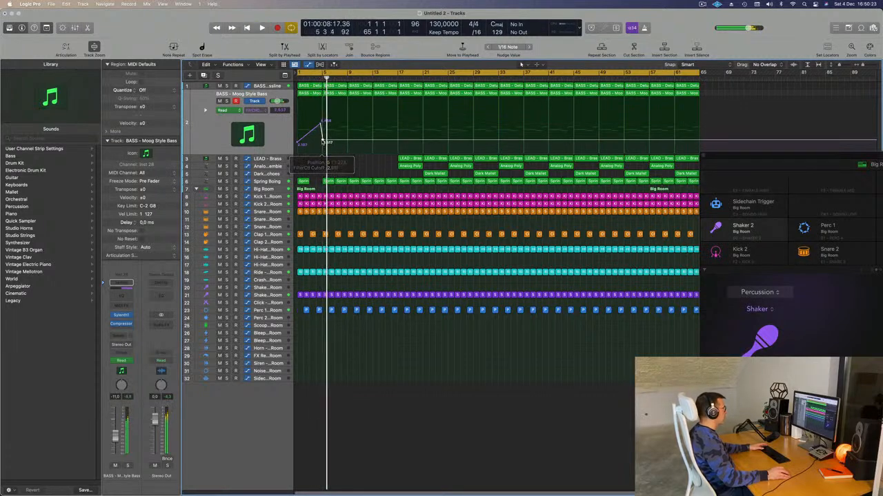
{"action": "key", "text": "space"}
{"action": "left_click", "coordinate": [323, 142]}
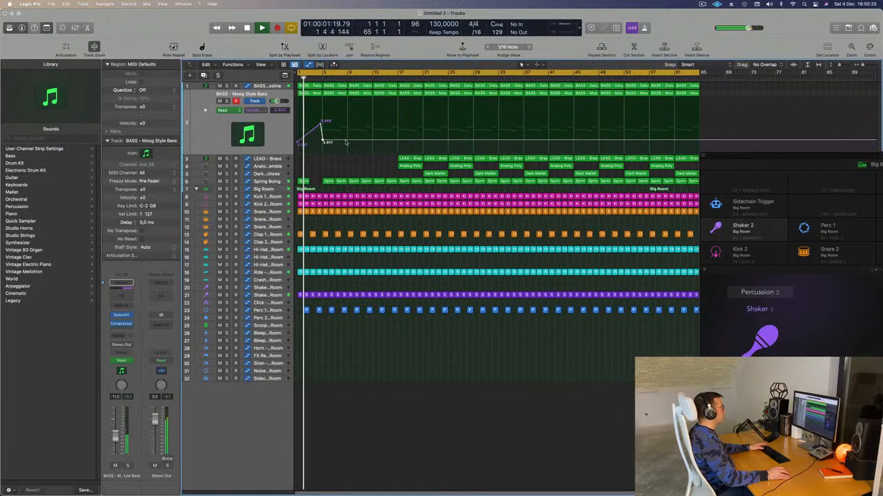
{"action": "left_click_drag", "start_coordinate": [345, 142], "coordinate": [347, 118]}
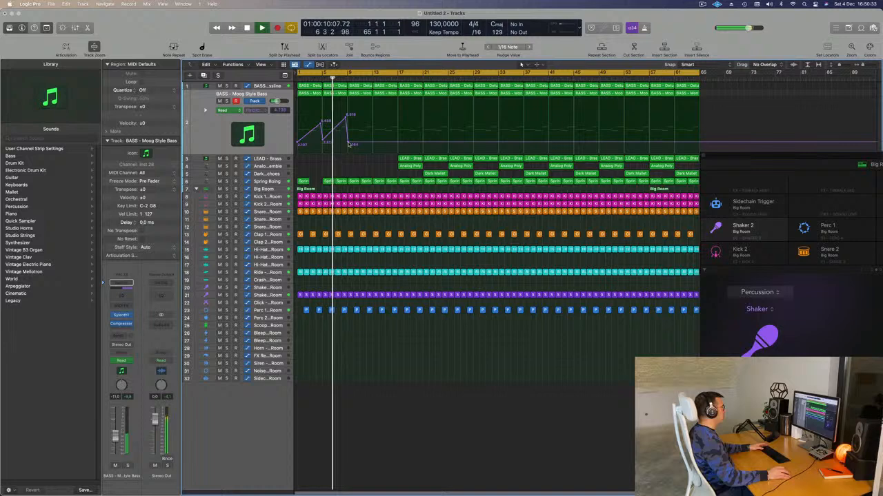
- Move the Analog Poly Ensemble region from bar 17 to bar 9, listen to it there, and delete it
{"action": "left_click", "coordinate": [410, 167]}
{"action": "left_click_drag", "start_coordinate": [410, 167], "coordinate": [359, 167]}
{"action": "scroll", "coordinate": [333, 170], "scroll_direction": "down", "scroll_amount": 2}
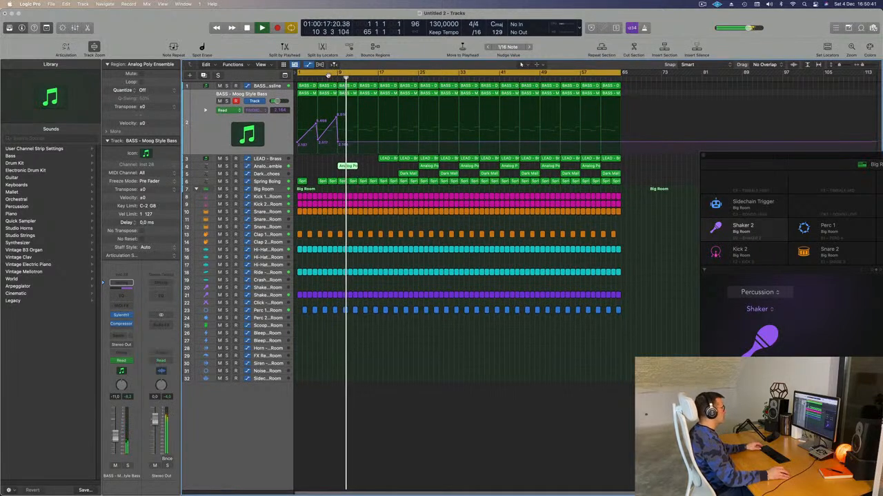
{"action": "left_click_drag", "start_coordinate": [329, 76], "coordinate": [328, 79]}
{"action": "left_click", "coordinate": [375, 169]}
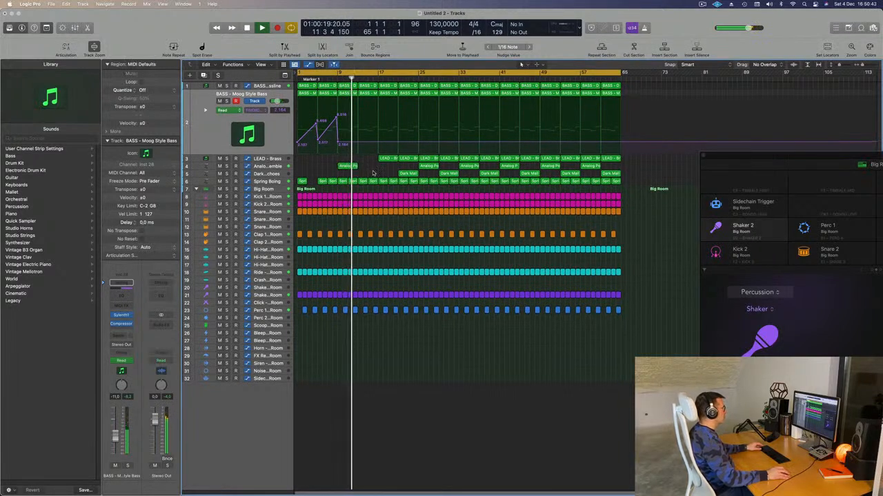
{"action": "key", "text": "space"}
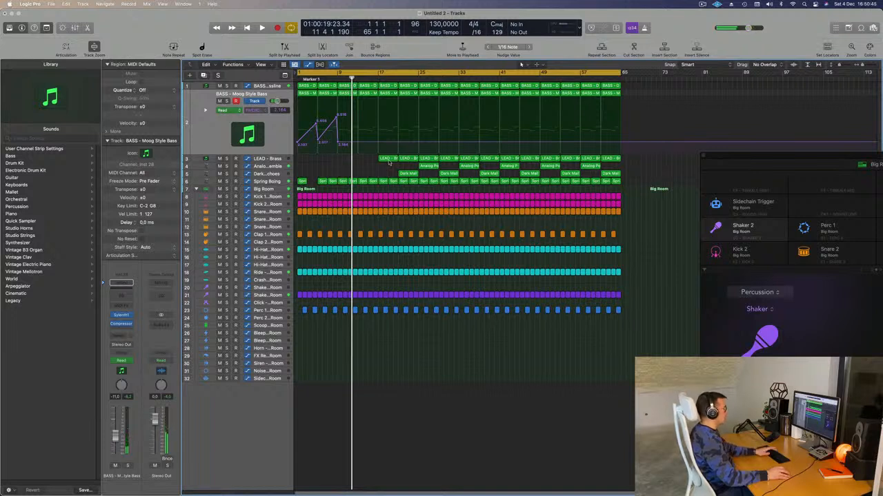
- Restart playback from the beginning and copy the LEAD - Brass region at bar 17 to bar 9
{"action": "key", "text": "Return"}
{"action": "key", "text": "space"}
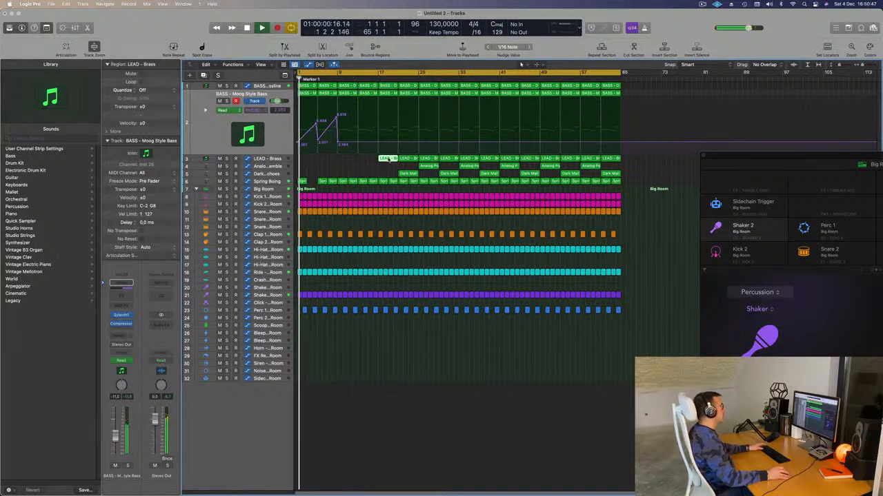
{"action": "left_click_drag", "start_coordinate": [389, 159], "coordinate": [347, 188]}
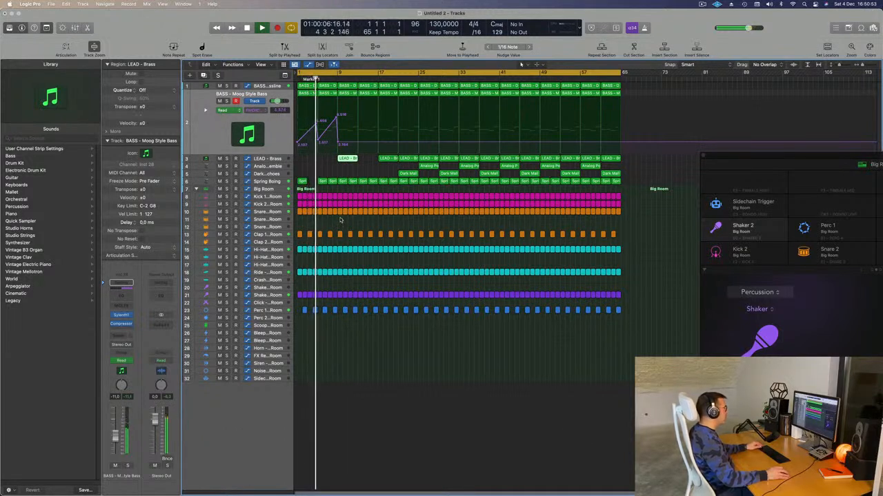
- Delete the snare, clap, hi-hat, ride, shaker and percussion regions in bars 9–16, keeping only the two kick tracks of the drum kit
{"action": "left_click_drag", "start_coordinate": [340, 220], "coordinate": [355, 369]}
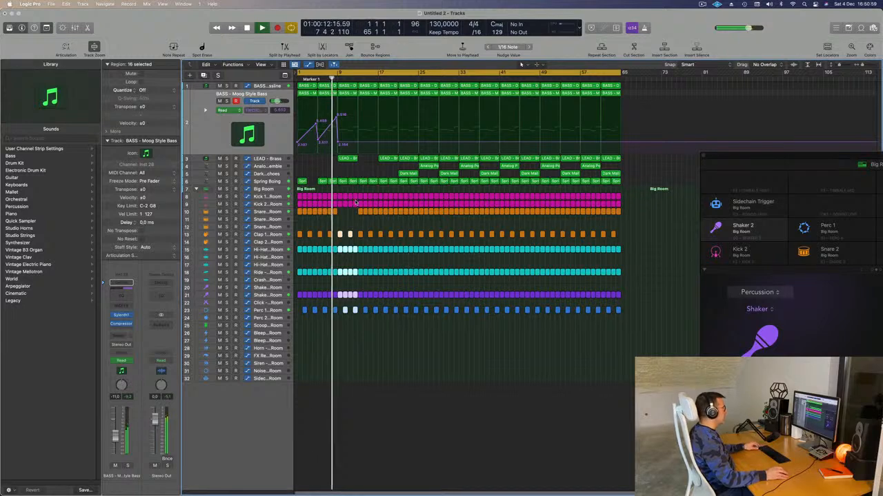
{"action": "key", "text": "Delete"}
{"action": "scroll", "coordinate": [355, 202], "scroll_direction": "up", "scroll_amount": 5}
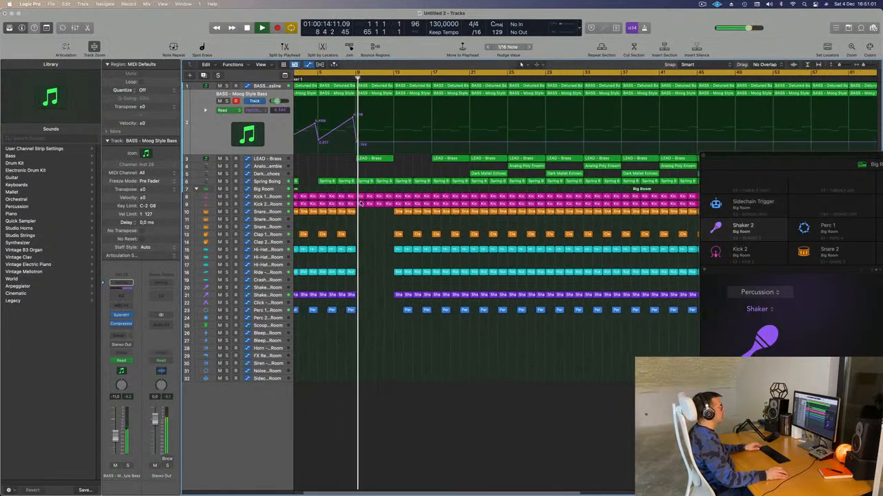
{"action": "key", "text": "super+Left"}
{"action": "key", "text": "super+Left"}
{"action": "key", "text": "super+Left"}
{"action": "key", "text": "Down"}
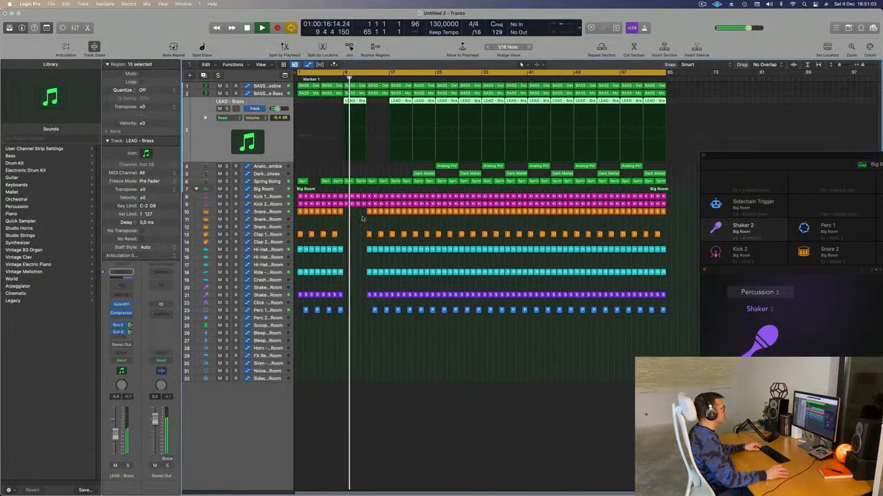
{"action": "left_click_drag", "start_coordinate": [365, 207], "coordinate": [383, 319]}
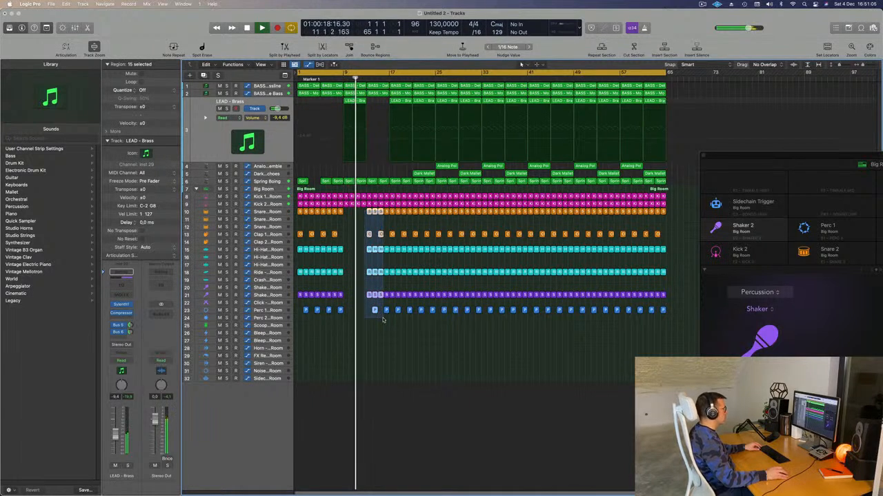
{"action": "key", "text": "Delete"}
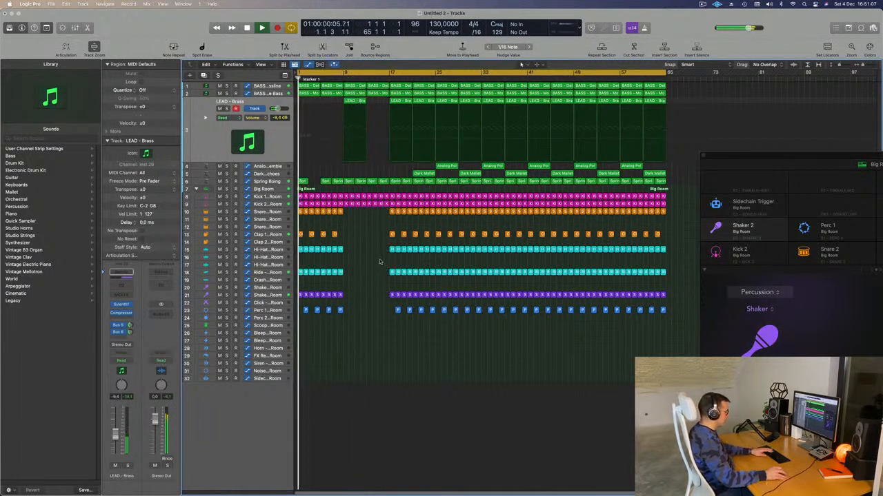
- Delete the Spring Boing regions in bars 9–16 and move the LEAD - Brass region from bar 9 to bar 13
{"action": "key", "text": "super+Left"}
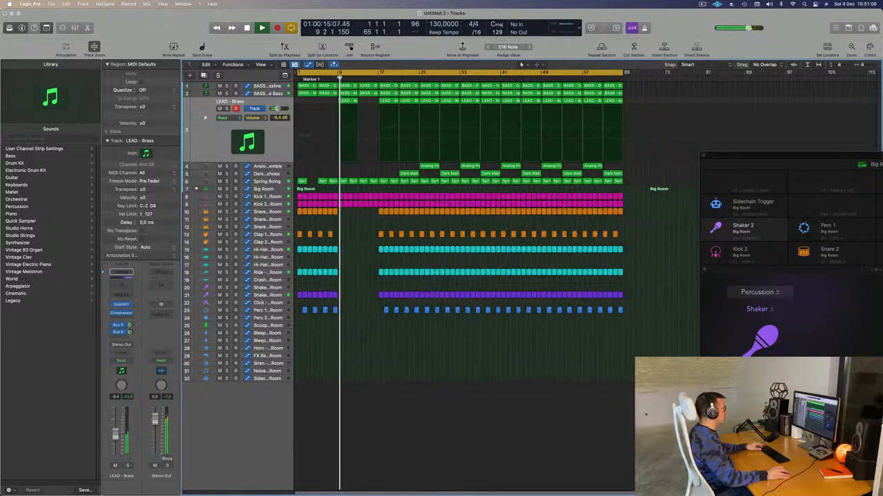
{"action": "key", "text": "super+Right"}
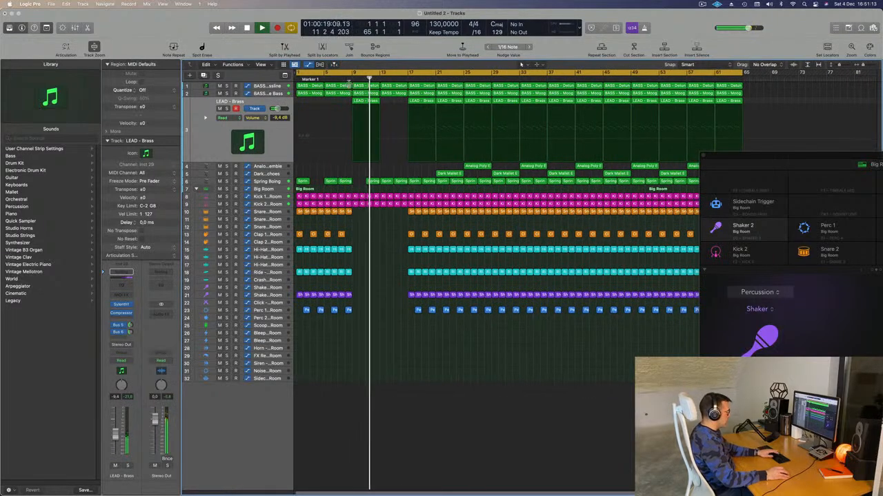
{"action": "left_click", "coordinate": [345, 79]}
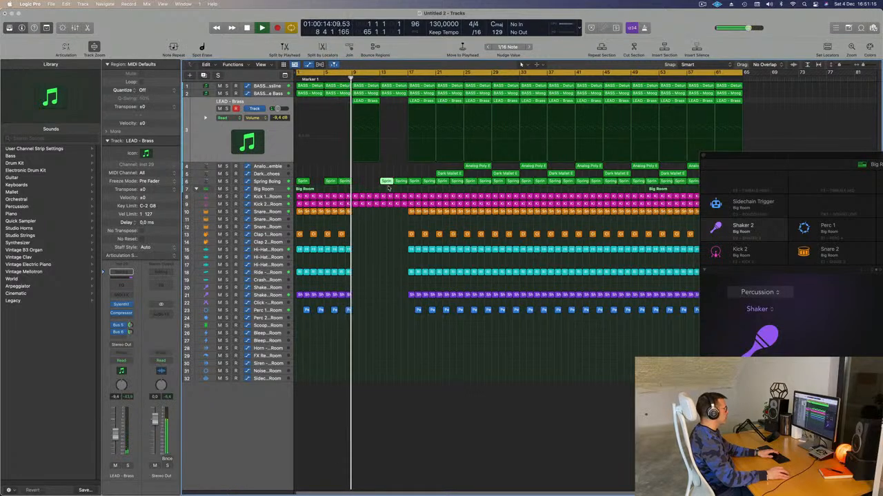
{"action": "key", "text": "super+Left"}
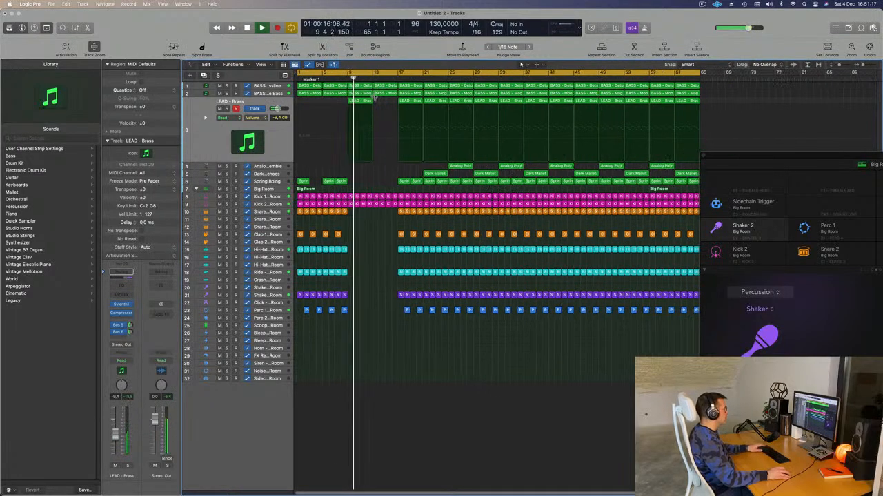
{"action": "left_click_drag", "start_coordinate": [360, 102], "coordinate": [385, 102]}
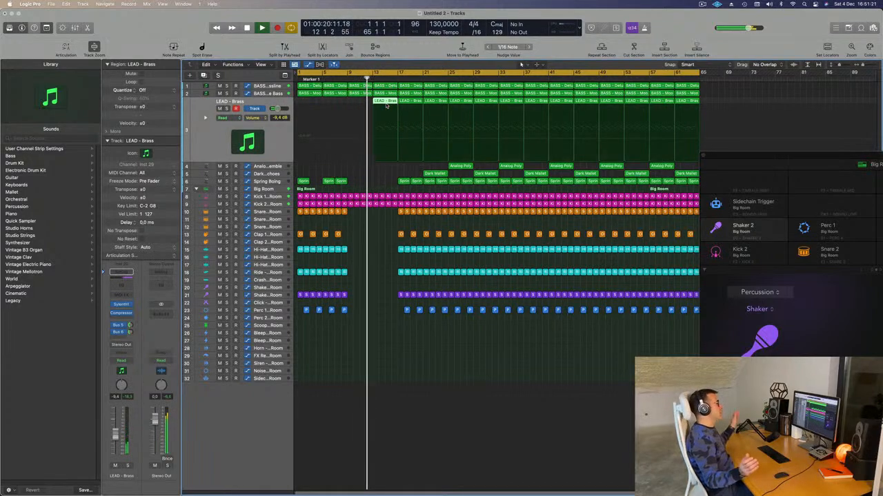